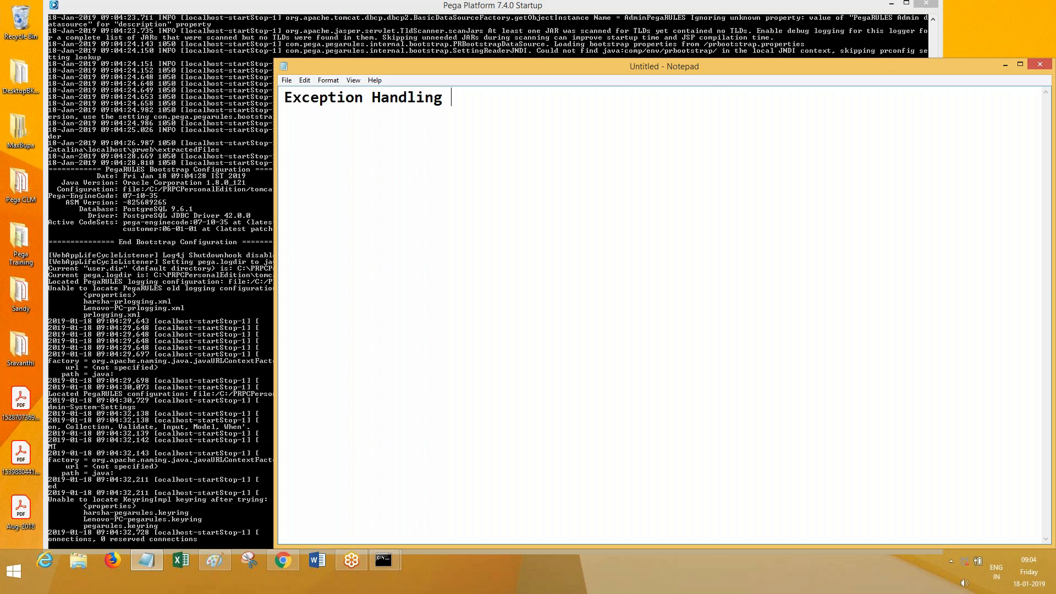
# Step: Complete the "Exception Handling" heading with ":-" and leave a blank line below it
pyautogui.write(':-')
pyautogui.press('Return')
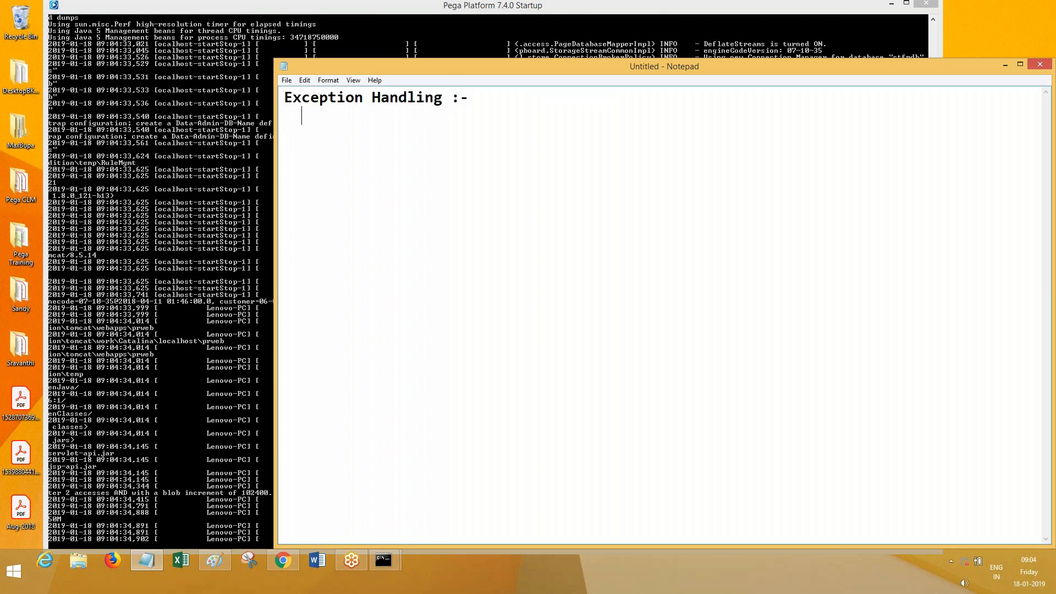
pyautogui.press('Return')
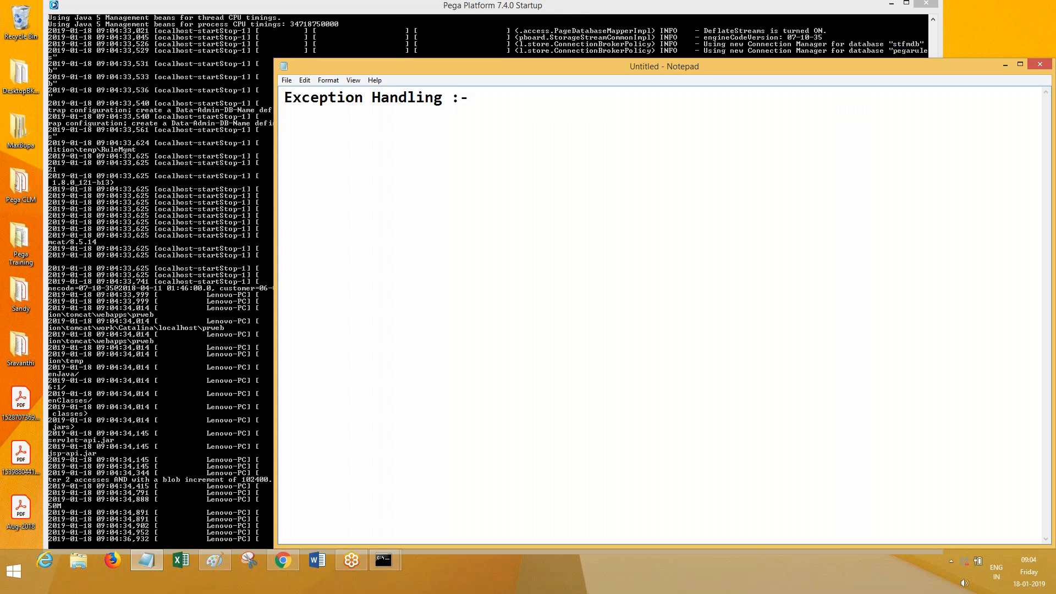
# Step: Write the line "If any erorr during processing, we need to handle it to do some" below the heading
pyautogui.write('If any eror')
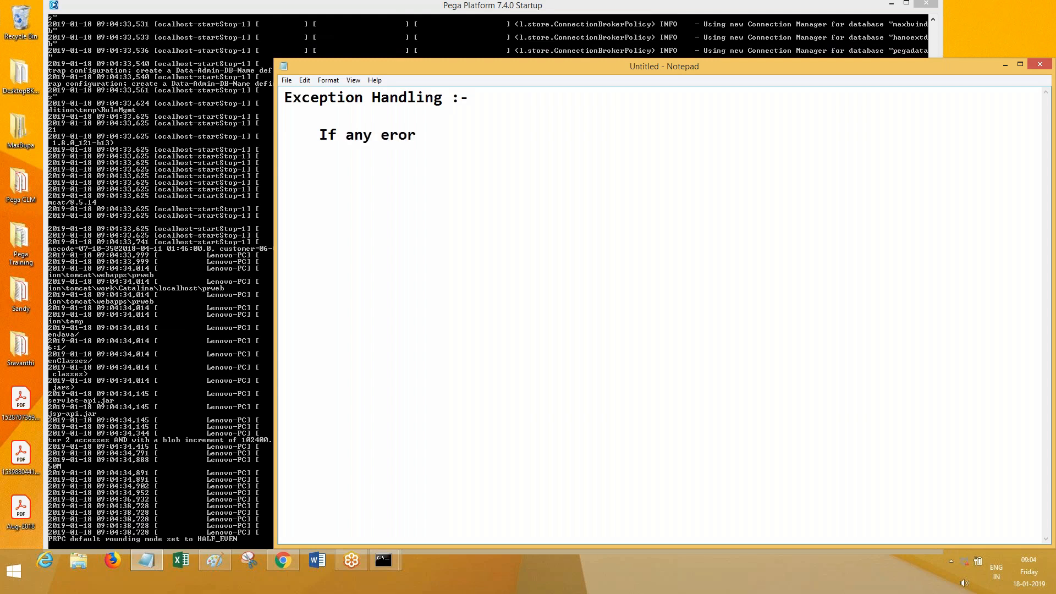
pyautogui.write('r during r')
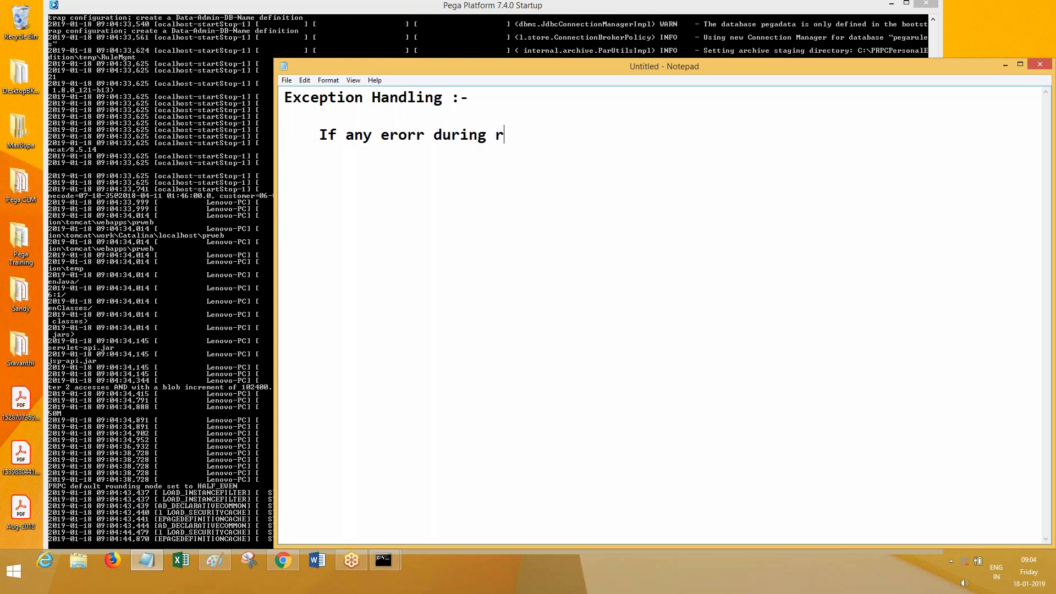
pyautogui.press('BackSpace')
pyautogui.write('processing')
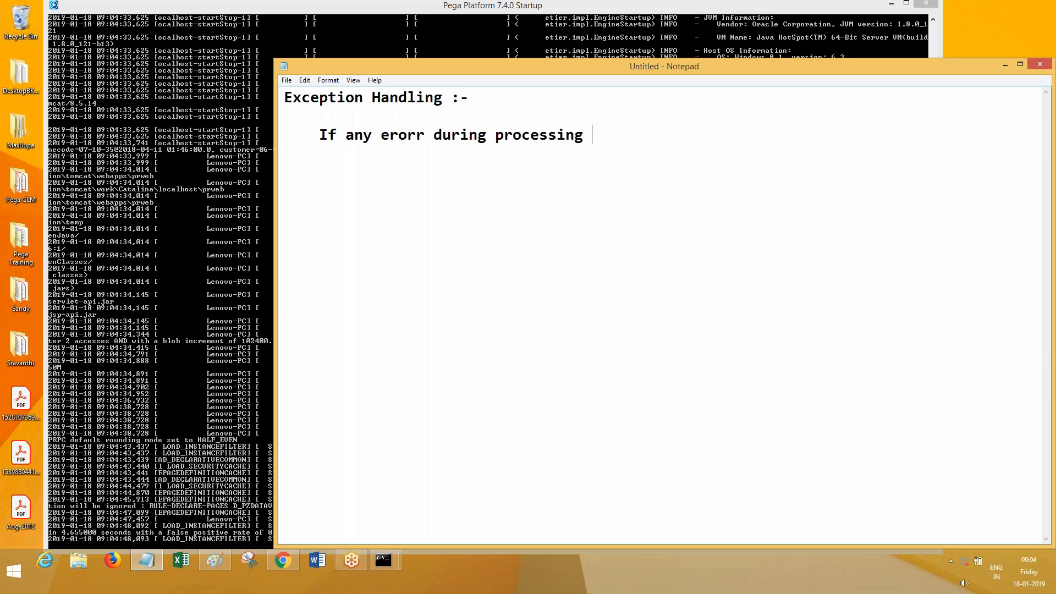
pyautogui.press('BackSpace')
pyautogui.write(', we need t')
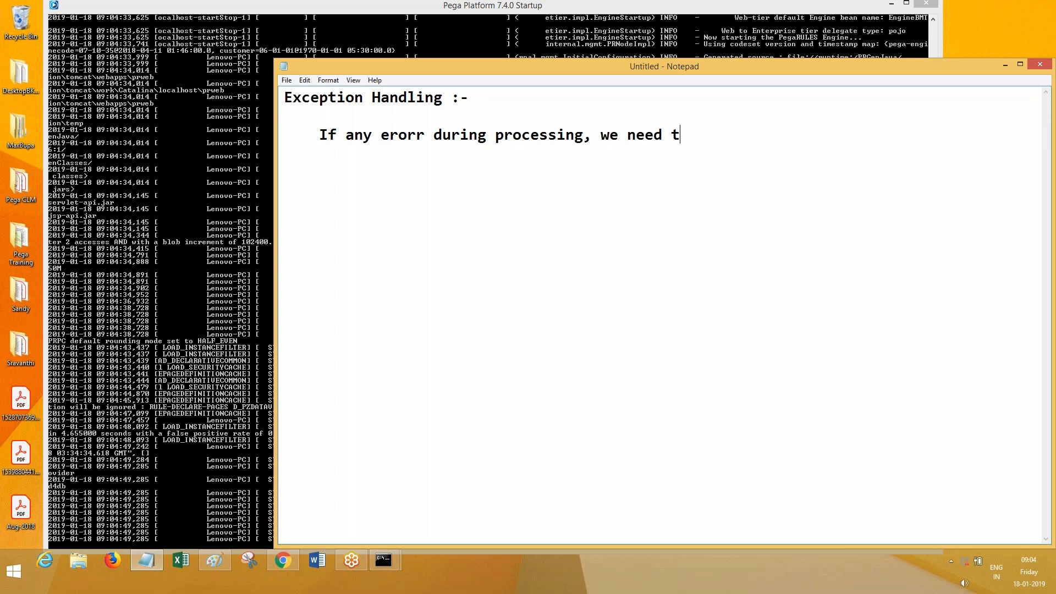
pyautogui.write('o han')
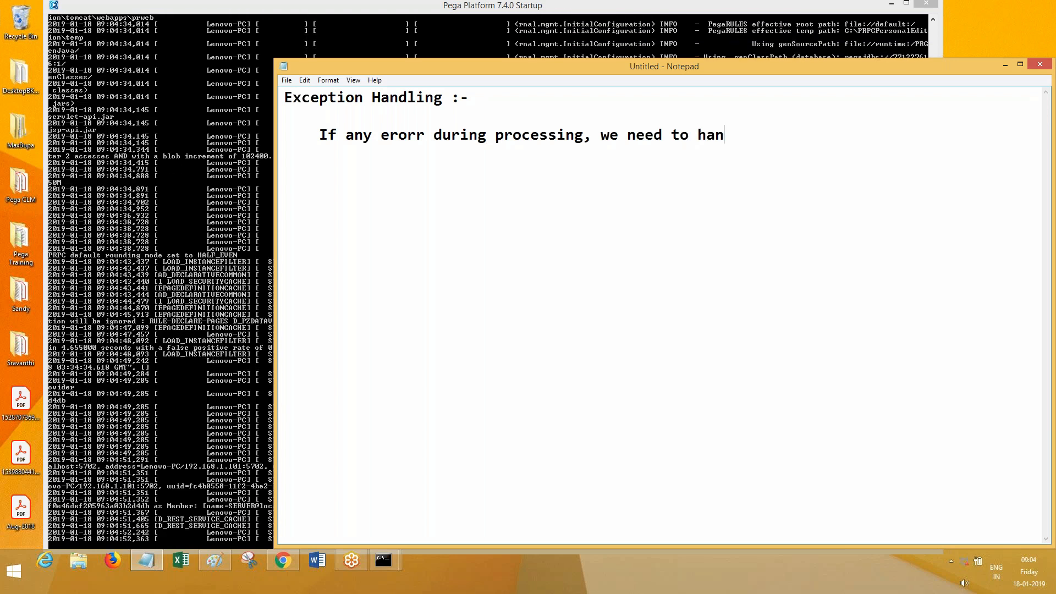
pyautogui.write('dle to')
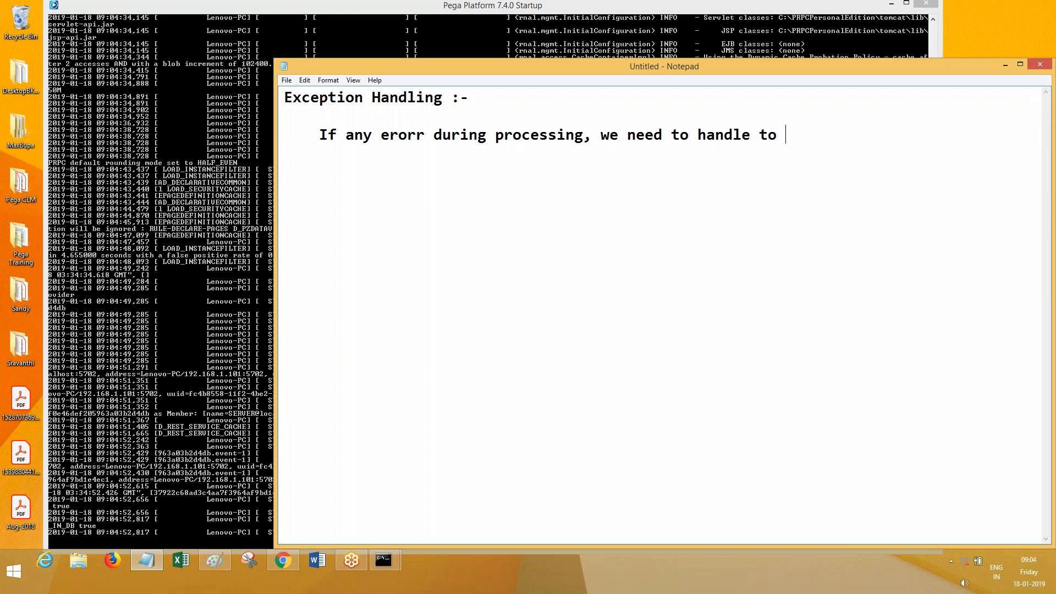
pyautogui.press('BackSpace')
pyautogui.press('BackSpace')
pyautogui.press('BackSpace')
pyautogui.write('it to do some')
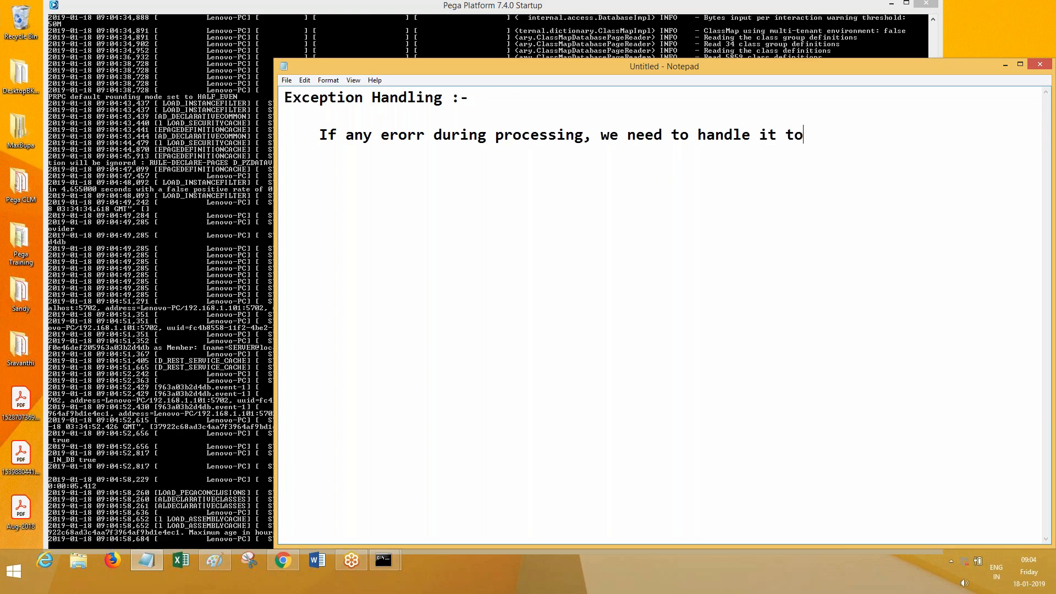
# Step: Continue the sentence after a blank line with "logging, display generic UI etc..."
pyautogui.press('Return')
pyautogui.press('Return')
pyautogui.write('1ogging')
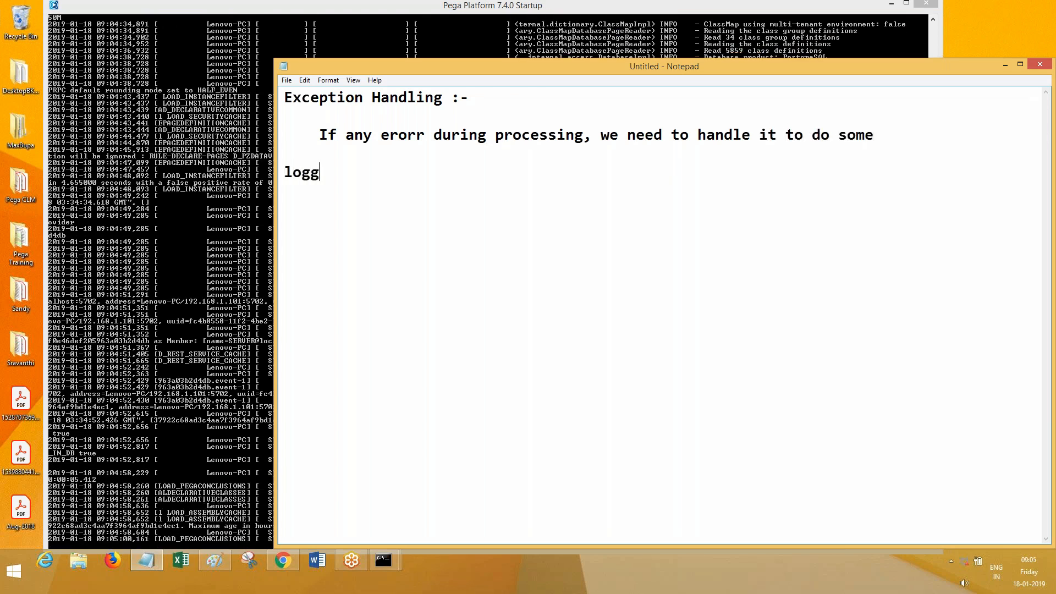
pyautogui.write(', displa')
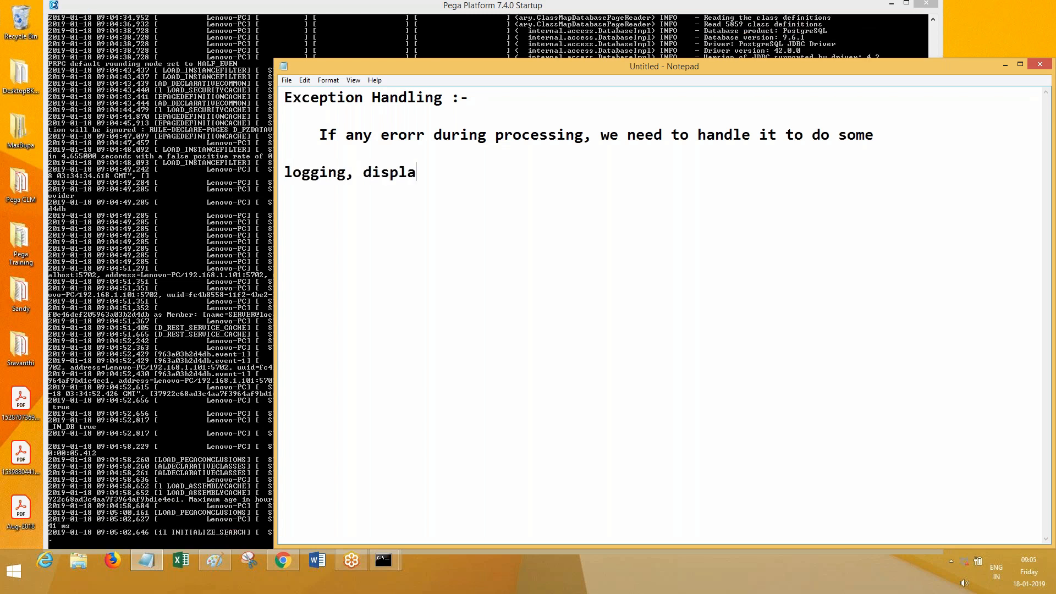
pyautogui.write('y generic ')
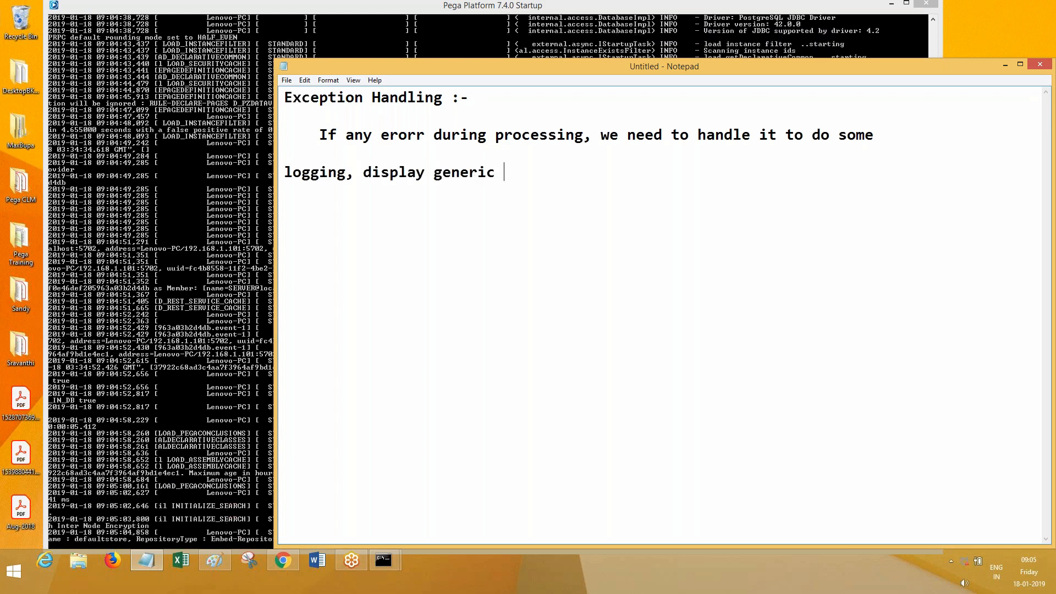
pyautogui.write('UI etc...')
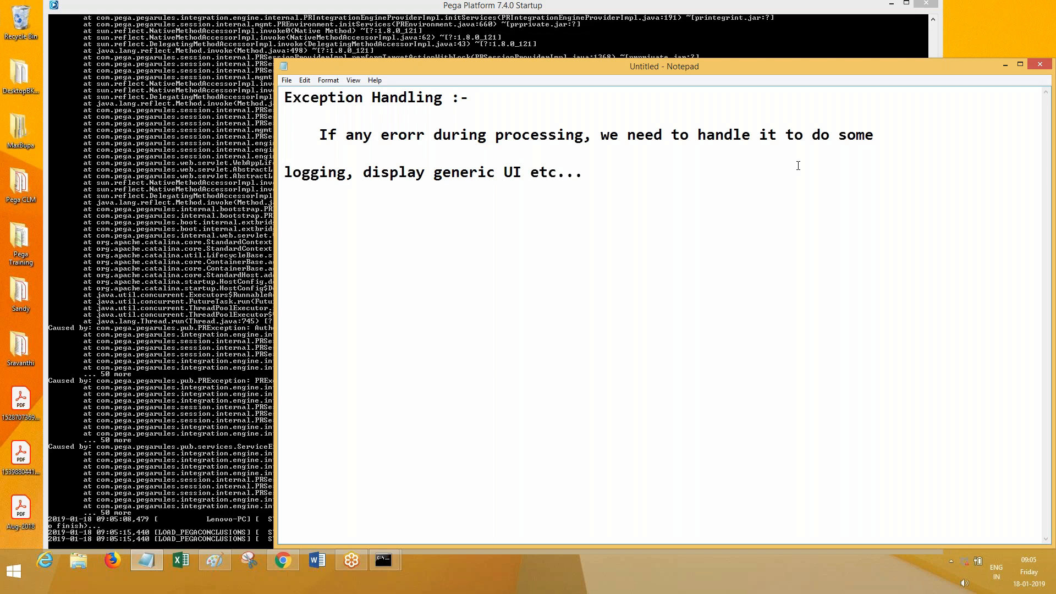
# Step: Check the Pega startup console, and add the line "Exception Hanlding can be done using" to the Notepad notes
pyautogui.click(1004, 65)
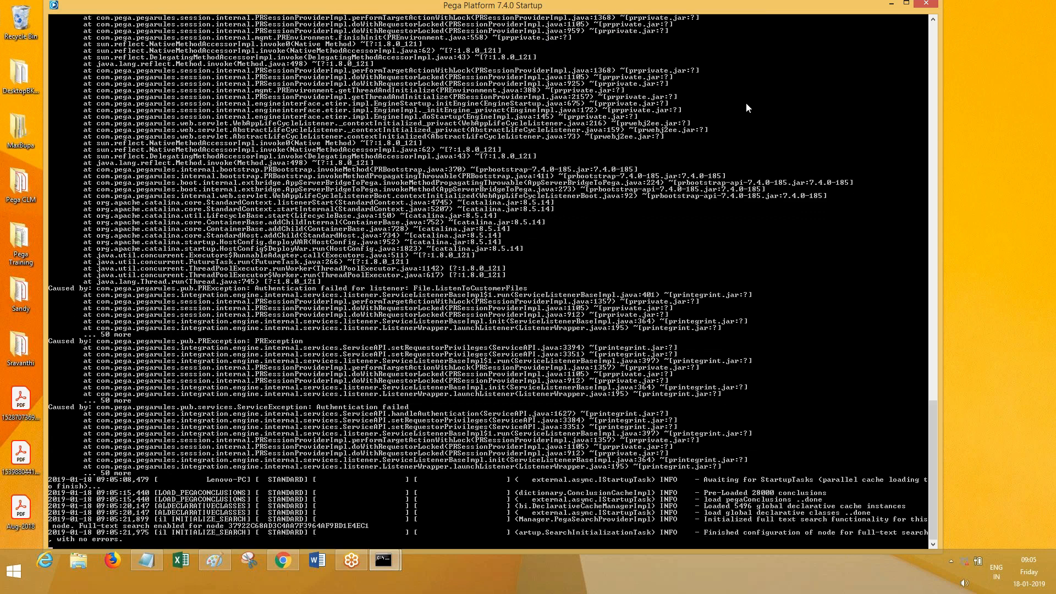
pyautogui.click(156, 562)
pyautogui.write('Exception Hanlding can be done using')
pyautogui.press('Return')
pyautogui.press('Return')
# Step: Add the first exception-handling method as "Activity at Jump at Step End."
pyautogui.write('Activity at Jump ')
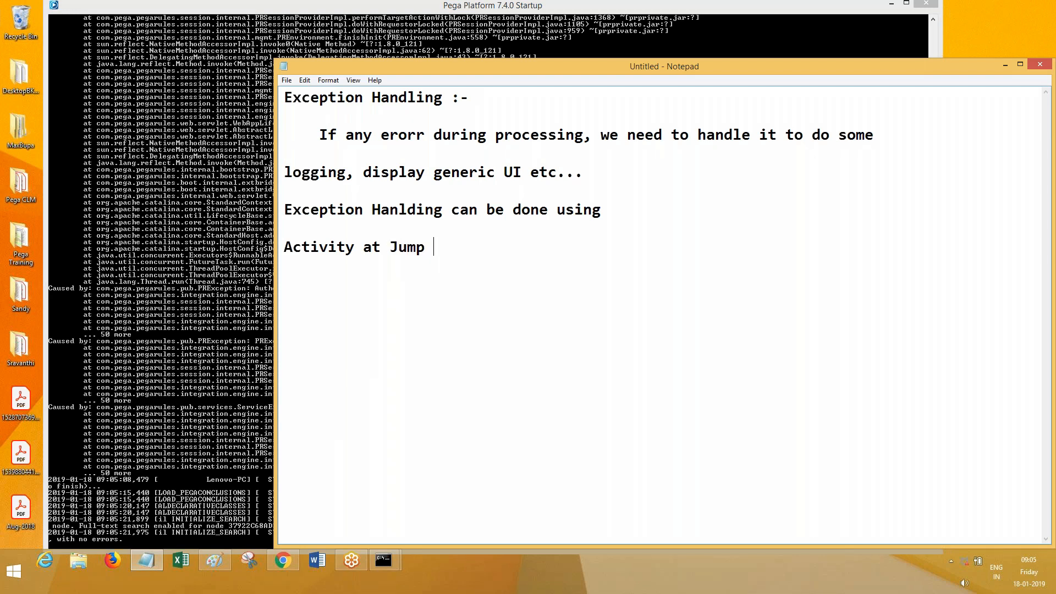
pyautogui.write('In a step')
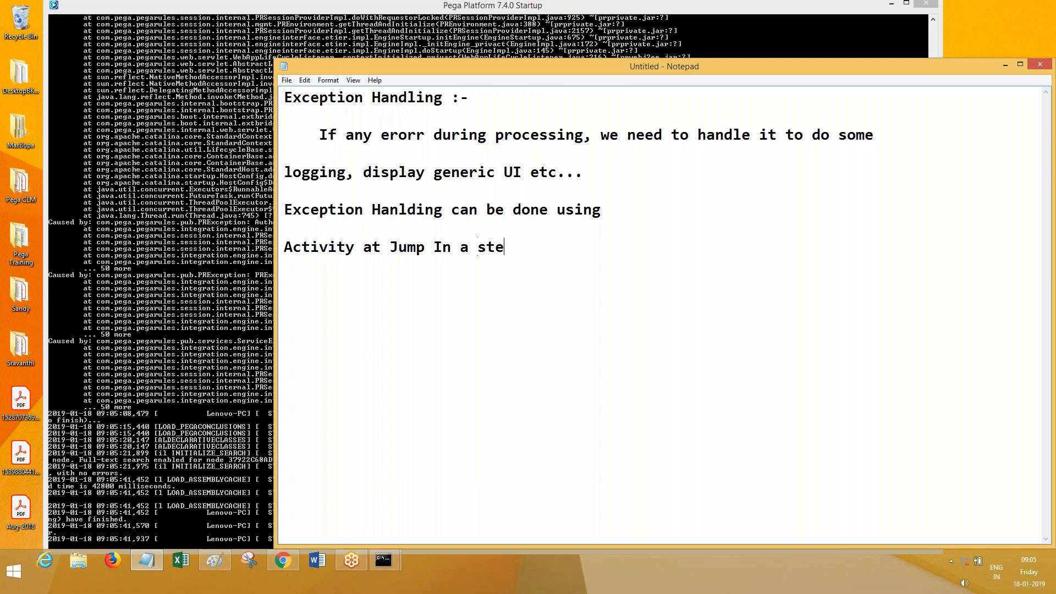
pyautogui.press('BackSpace')
pyautogui.press('BackSpace')
pyautogui.press('BackSpace')
pyautogui.press('BackSpace')
pyautogui.press('BackSpace')
pyautogui.press('BackSpace')
pyautogui.press('BackSpace')
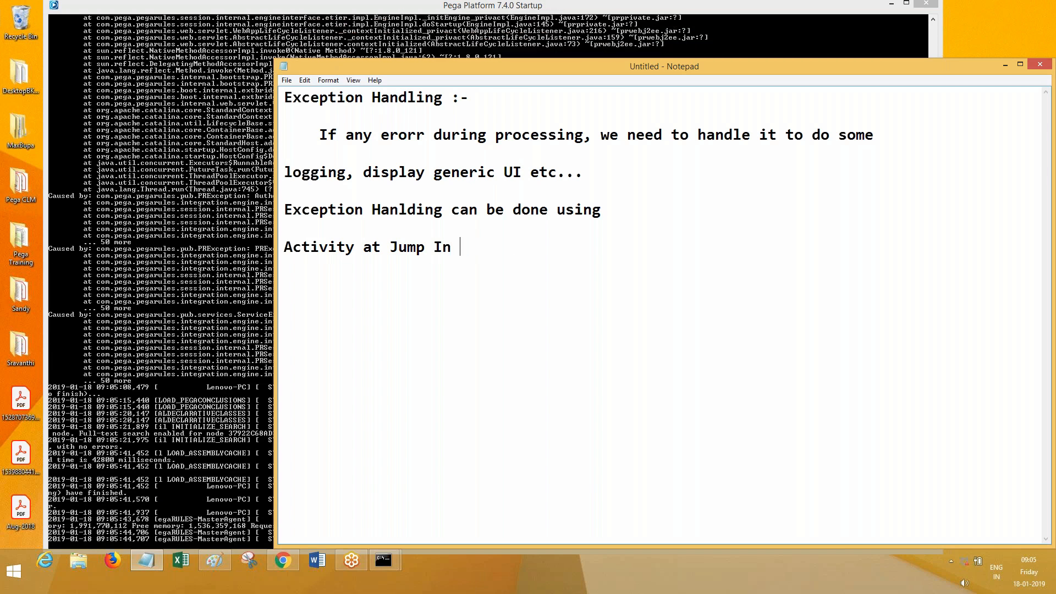
pyautogui.press('BackSpace')
pyautogui.press('BackSpace')
pyautogui.write('at S')
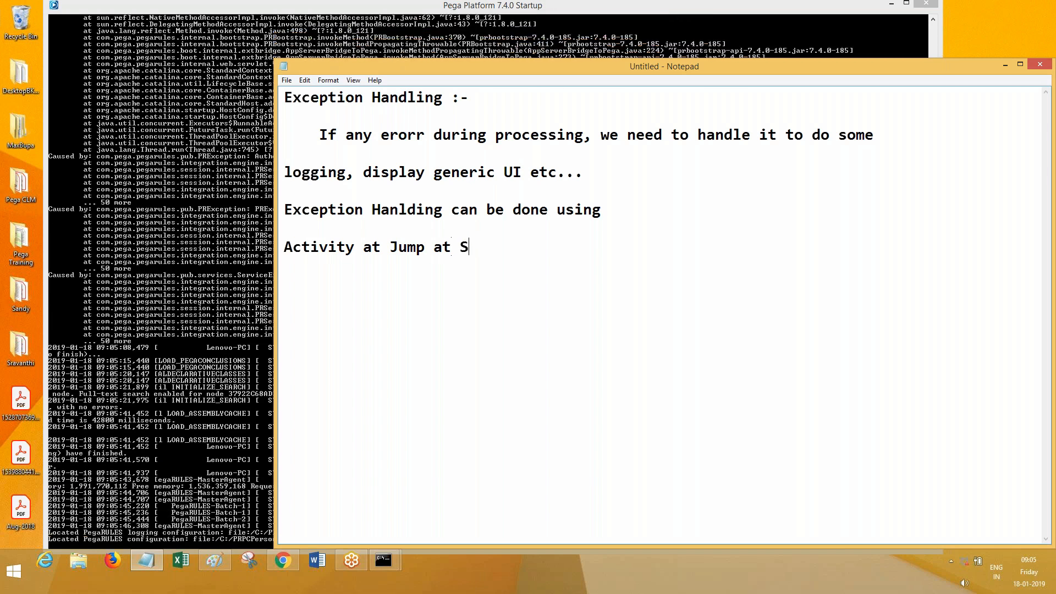
pyautogui.write('tep End.')
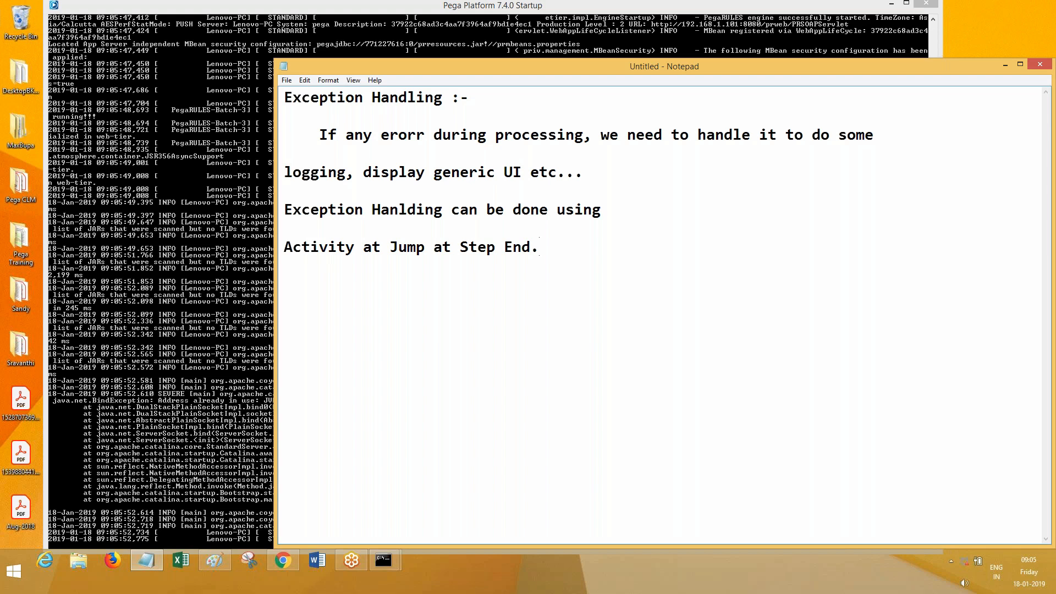
# Step: Add the entry "Connectors - Connect SOAP, Connect Rest, Connect SQL" after a blank line
pyautogui.press('Return')
pyautogui.write('connectors')
pyautogui.press('Home')
pyautogui.press('Delete')
pyautogui.write('Connectors - Connec')
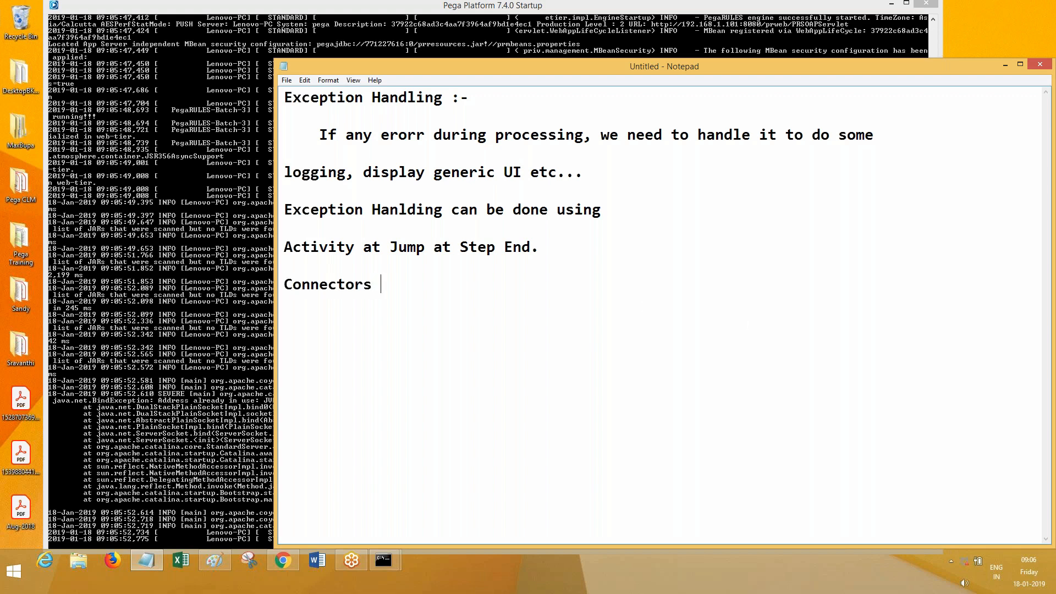
pyautogui.write('t S')
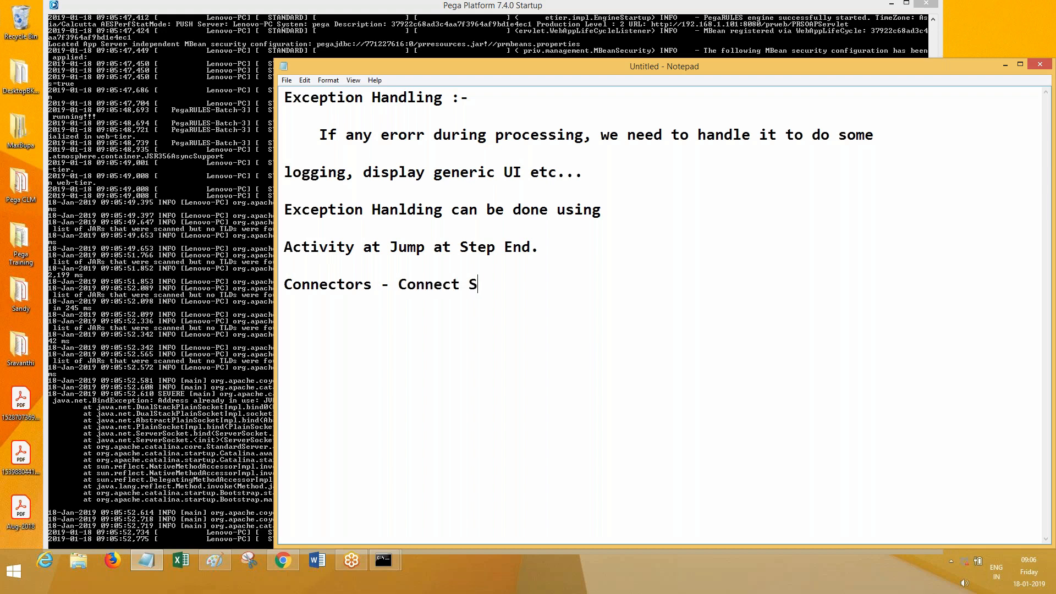
pyautogui.write('OAP, Connect Rest, Connect ')
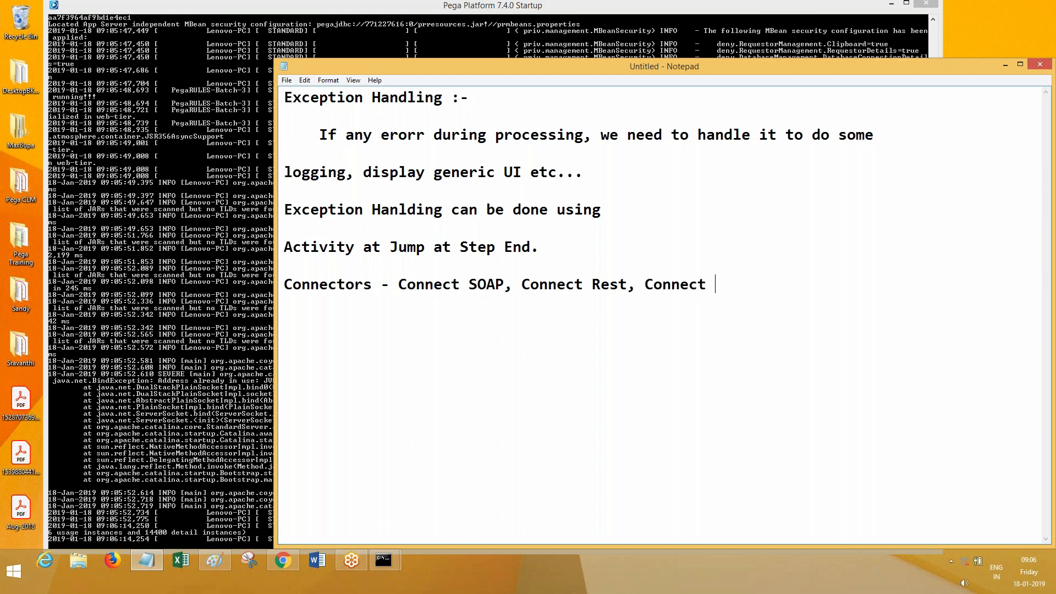
pyautogui.write('SQL')
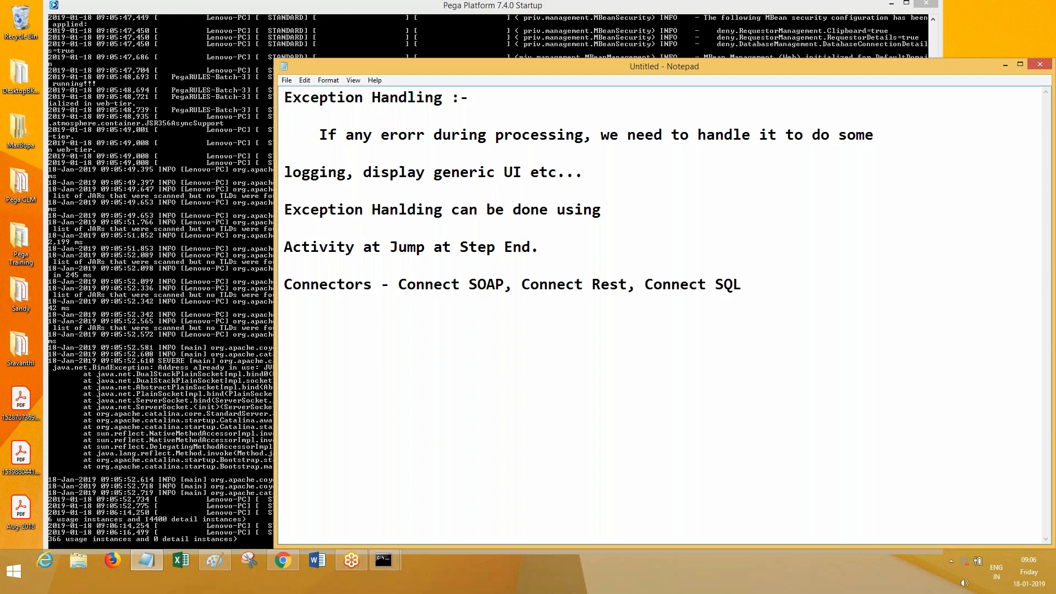
# Step: Add the indented note "(Connection Problem Flow or Activity at JUMP)" directly under the Connectors entry
pyautogui.press('Return')
pyautogui.write('(')
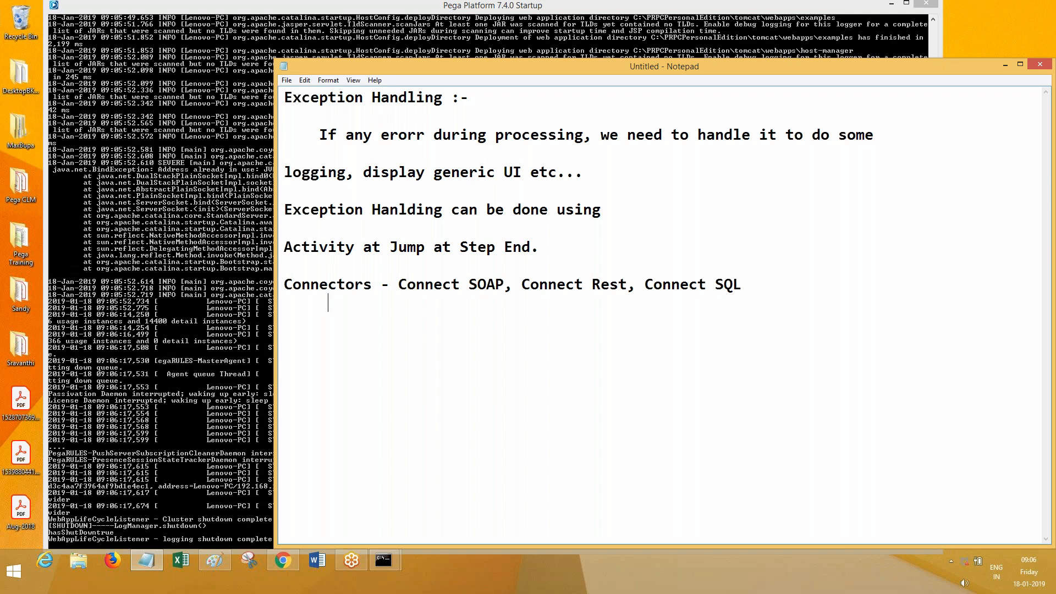
pyautogui.write('Connecti')
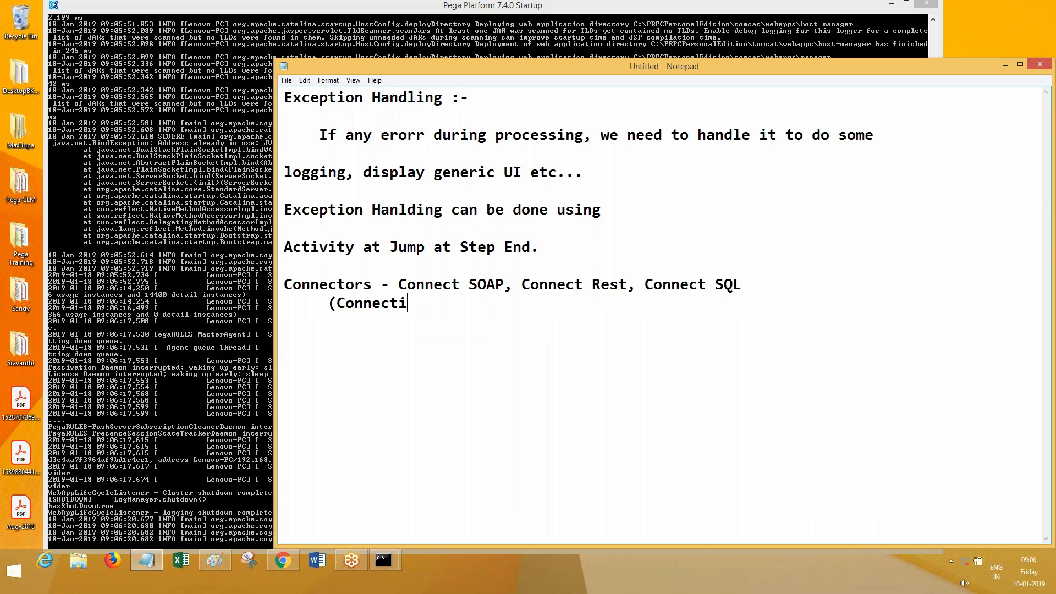
pyautogui.write('on Problem ')
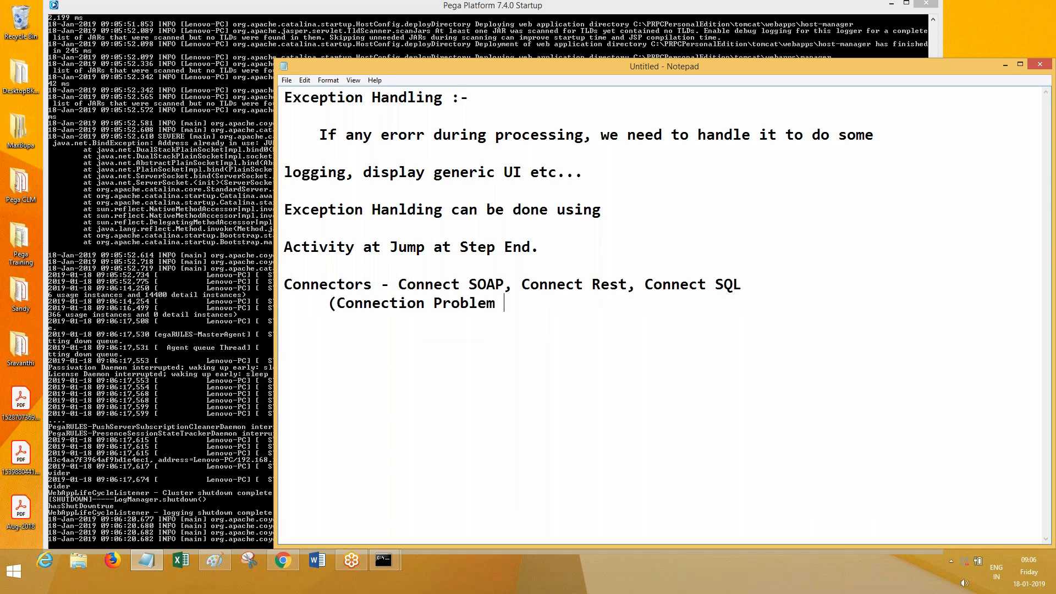
pyautogui.write('Flow or Activity at')
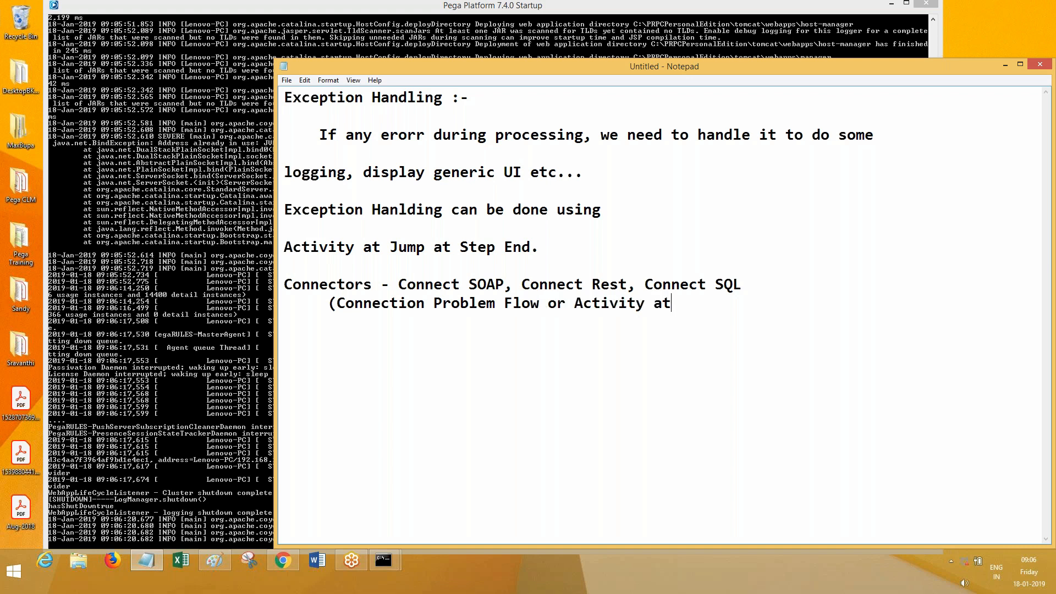
pyautogui.write(' JUMP)')
# Step: Add the entry "DataPage" below the Connectors note, separated by a blank line
pyautogui.press('Return')
pyautogui.press('Return')
pyautogui.write('data')
pyautogui.press('BackSpace')
pyautogui.press('BackSpace')
pyautogui.press('BackSpace')
pyautogui.press('BackSpace')
pyautogui.write('Data')
pyautogui.press('Return')
pyautogui.press('Return')
pyautogui.press('BackSpace')
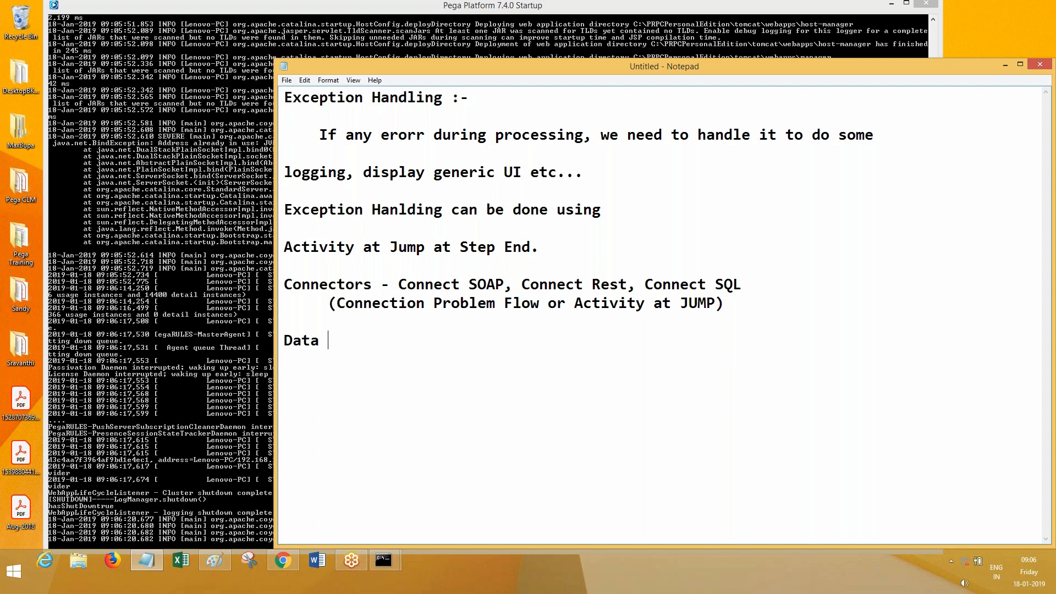
pyautogui.write('Page')
# Step: Add the indented line "Postprocessing activity" directly under the DataPage entry
pyautogui.press('Return')
pyautogui.write('Postprocessing actibity')
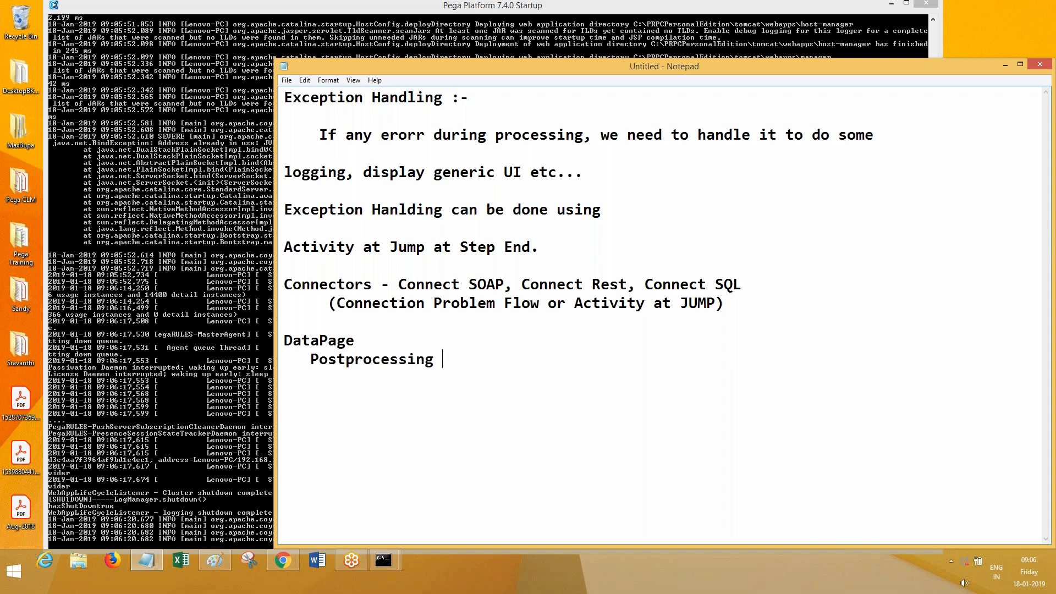
pyautogui.press('BackSpace')
pyautogui.press('BackSpace')
pyautogui.press('BackSpace')
pyautogui.press('BackSpace')
pyautogui.write('vity')
# Step: Add the entry "Services using Faults Tab." after a blank line
pyautogui.press('Return')
pyautogui.press('Return')
pyautogui.write('Service s using Faults Tab.')
pyautogui.press('Return')
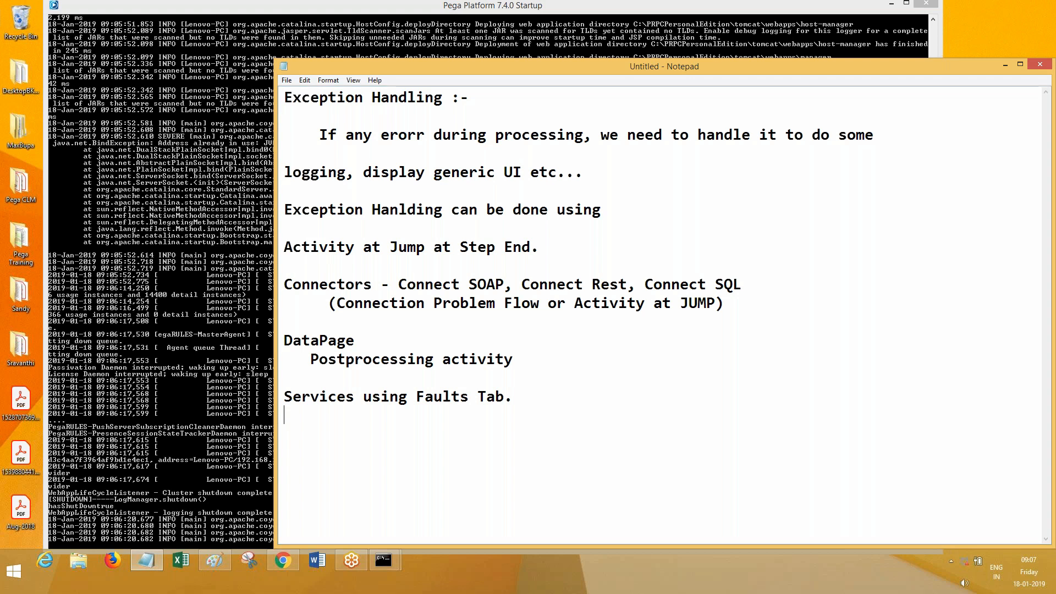
# Step: Copy all of the Notepad notes and paste them into a Word document
pyautogui.hotkey('ctrl', 's')
pyautogui.click(761, 362)
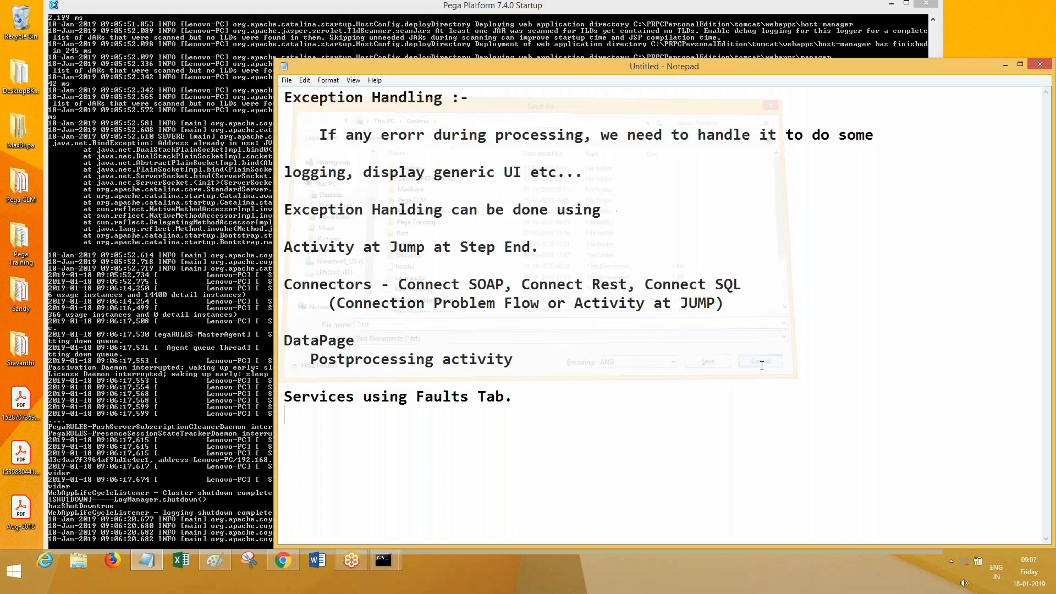
pyautogui.hotkey('ctrl', 'a')
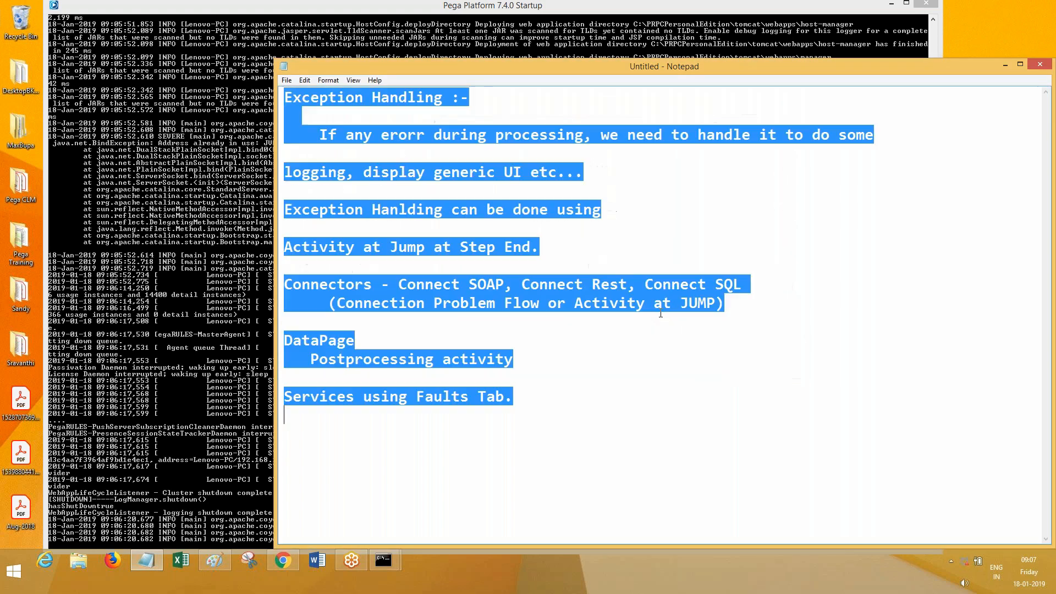
pyautogui.click(1005, 64)
pyautogui.click(317, 560)
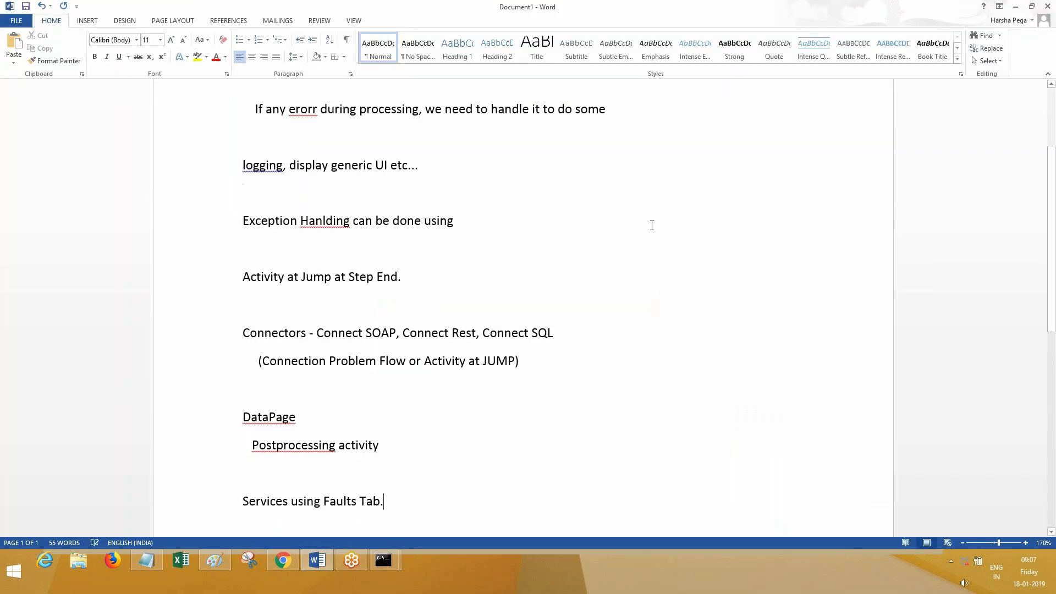
# Step: Format the "Exception Handling" heading as a centred Title and remove the ":-" at its end
pyautogui.scroll(3, 652, 225)
pyautogui.tripleClick(382, 195)
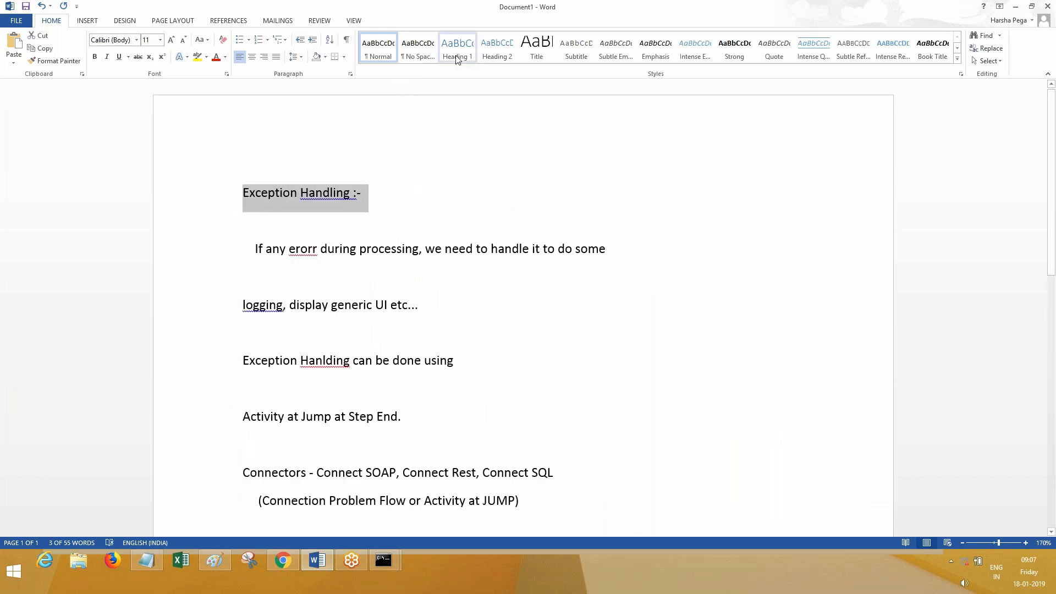
pyautogui.click(535, 55)
pyautogui.hotkey('ctrl', 'e')
pyautogui.click(680, 205)
pyautogui.press('BackSpace')
pyautogui.press('BackSpace')
pyautogui.press('BackSpace')
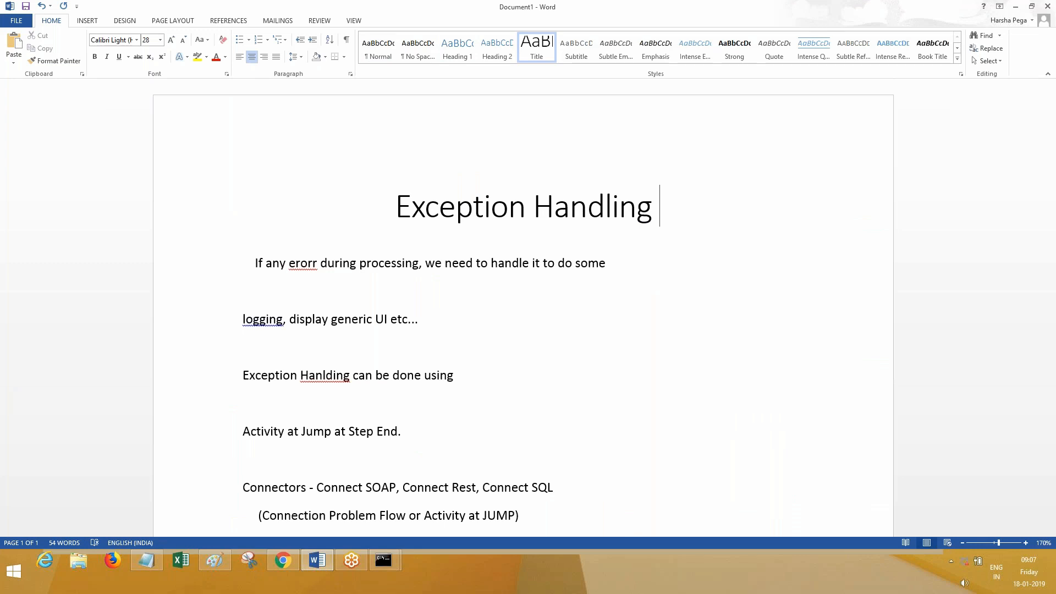
# Step: Save the document as "9 to 10 Jan 18 2019" in the Pega Batch 561 folder on the computer
pyautogui.hotkey('ctrl', 's')
pyautogui.click(162, 122)
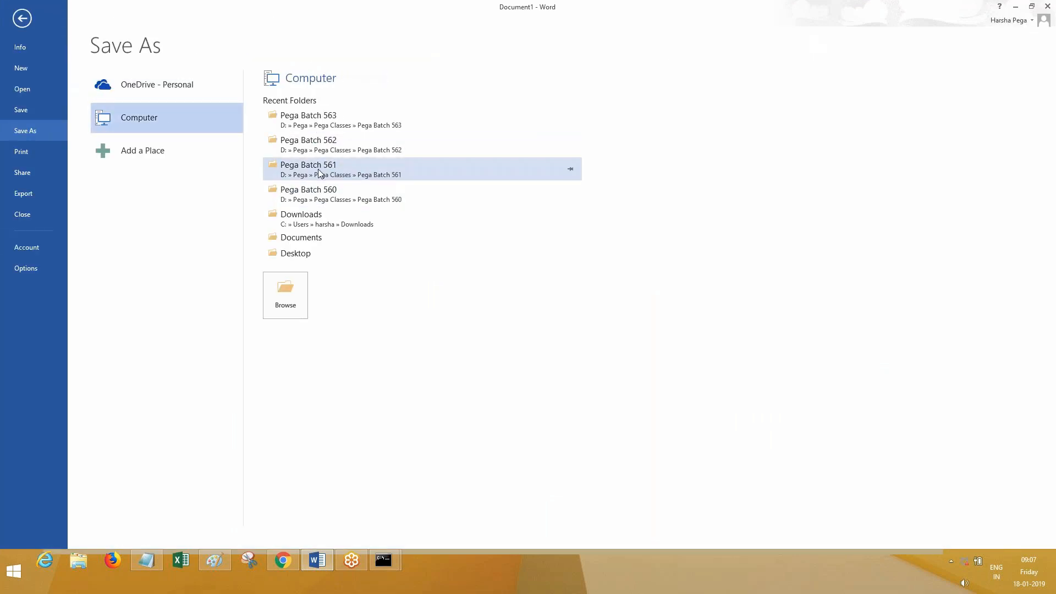
pyautogui.click(319, 173)
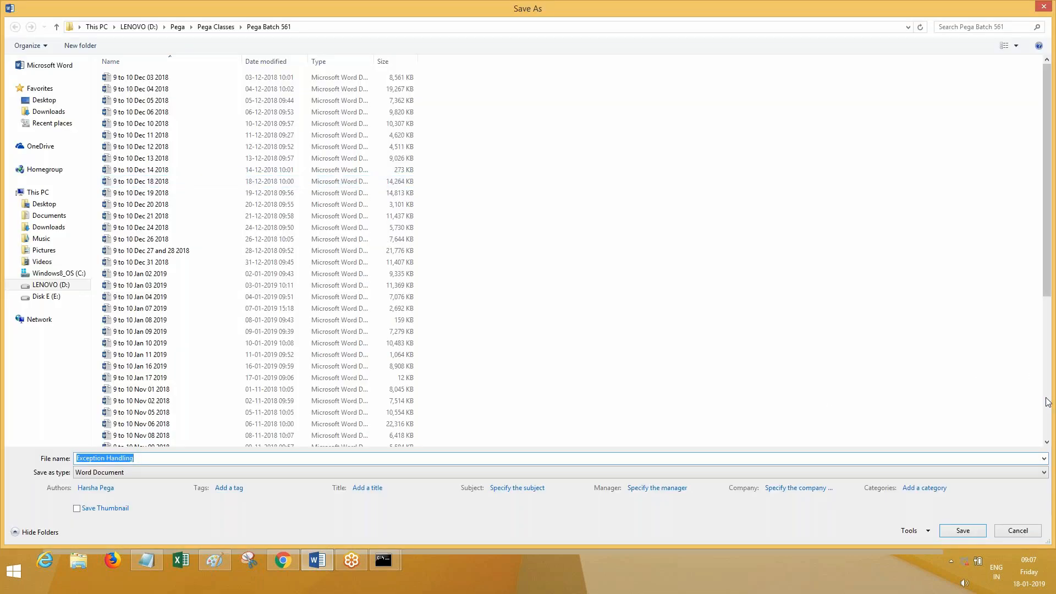
pyautogui.click(1048, 401)
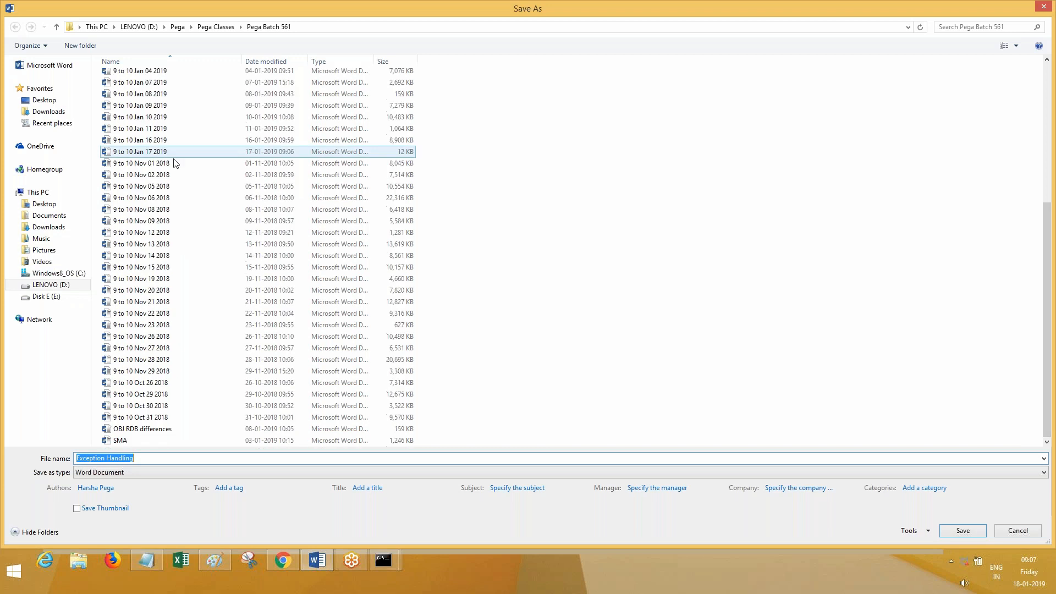
pyautogui.click(168, 160)
pyautogui.click(167, 152)
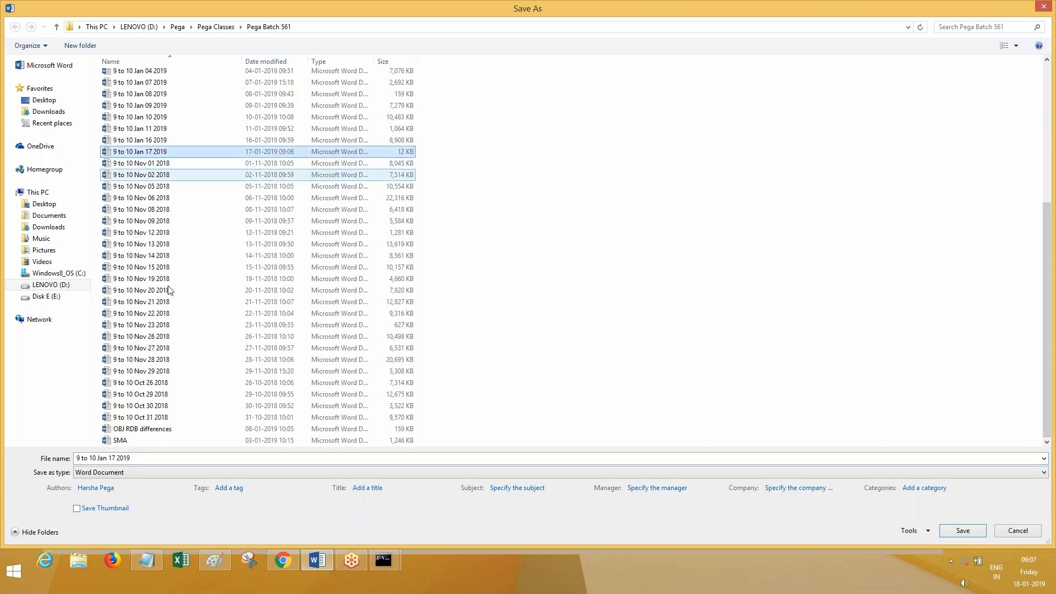
pyautogui.doubleClick(114, 457)
pyautogui.write('18')
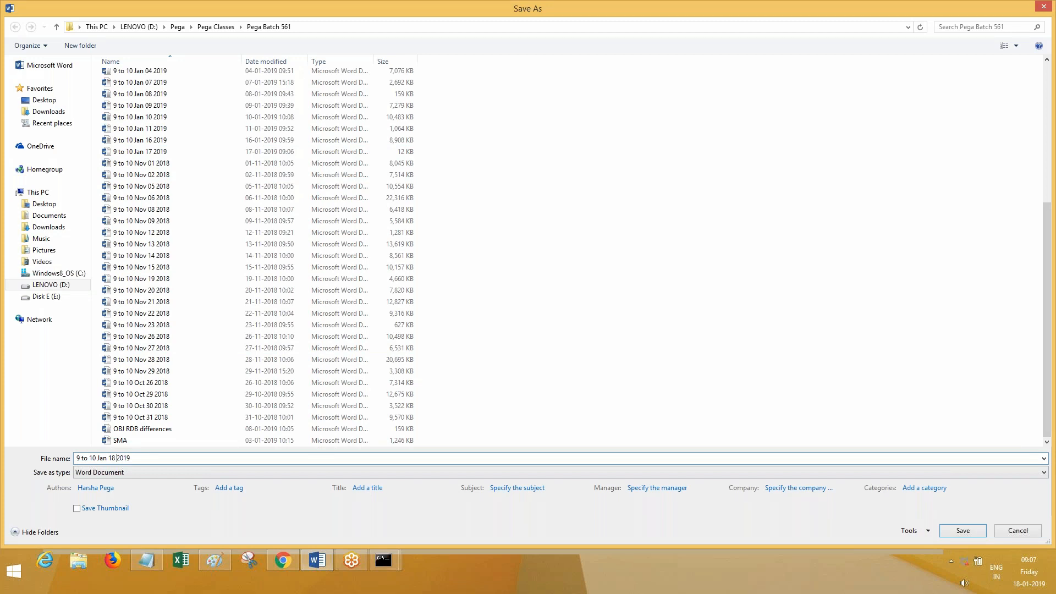
pyautogui.press('Return')
pyautogui.press('Return')
pyautogui.press('Return')
# Step: Add the line "Understanding Exception Handling and Logging" below the Services entry, separated by a blank line
pyautogui.write('W')
pyautogui.press('BackSpace')
pyautogui.write('Under')
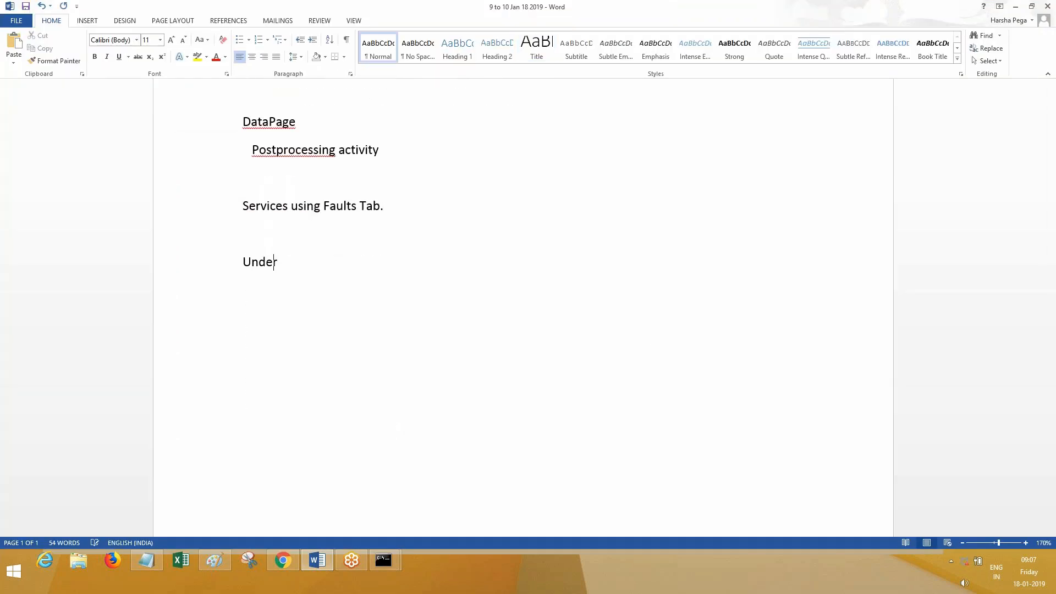
pyautogui.write('standing Exception Han')
pyautogui.write('dling')
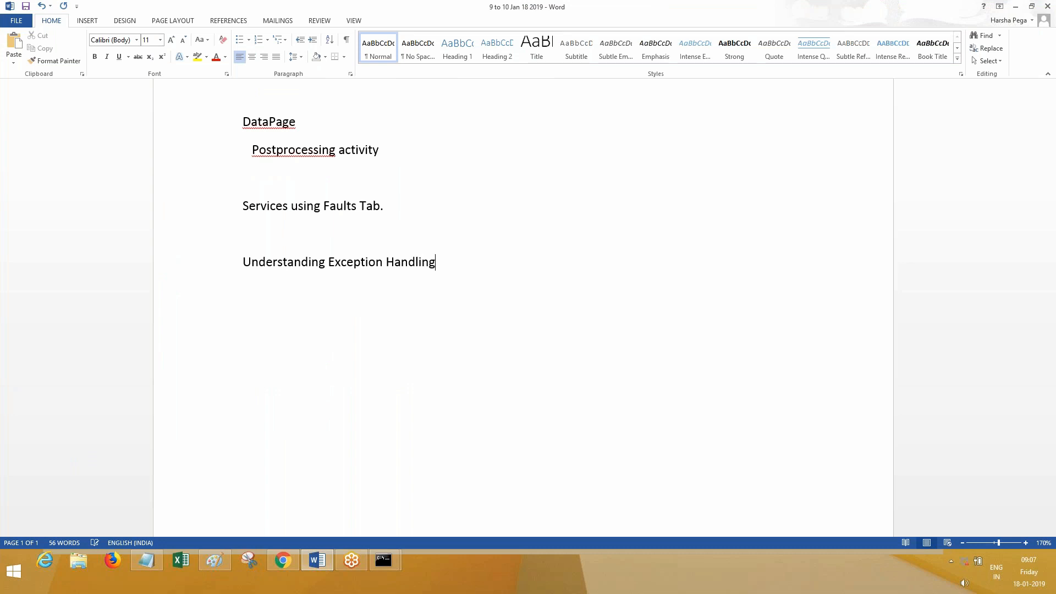
pyautogui.write(' and Logging')
# Step: Format the "Understanding Exception Handling and Logging" line as a centred Title and start a new line below it
pyautogui.hotkey('shift', 'Home')
pyautogui.click(536, 46)
pyautogui.click(251, 57)
pyautogui.click(643, 354)
pyautogui.press('Return')
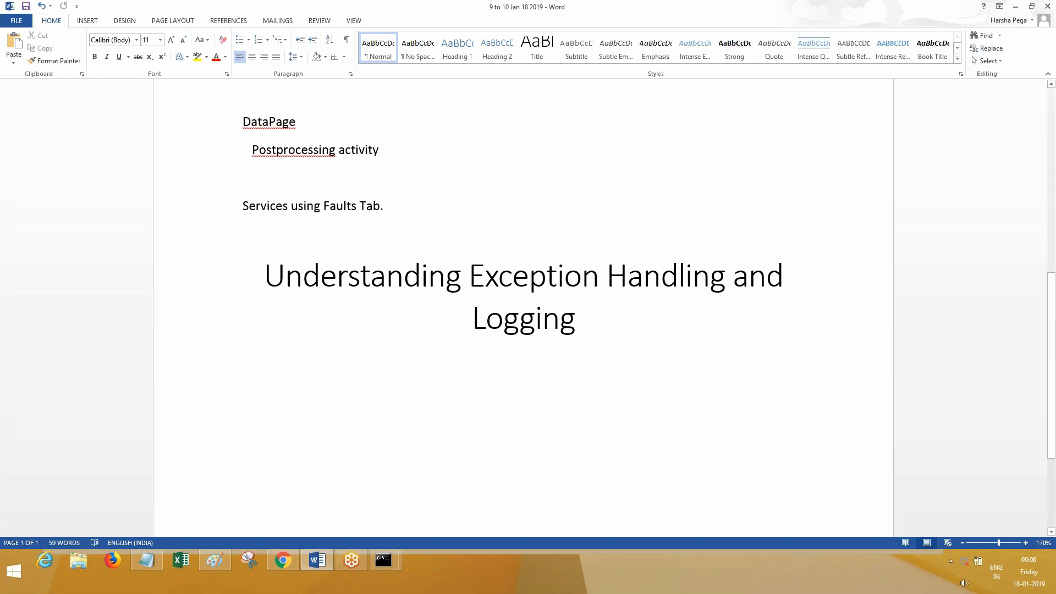
# Step: Try to open the Pega Platform 7.4.0 login page in Firefox from the desktop, and close both browser tabs
pyautogui.press('super+d')
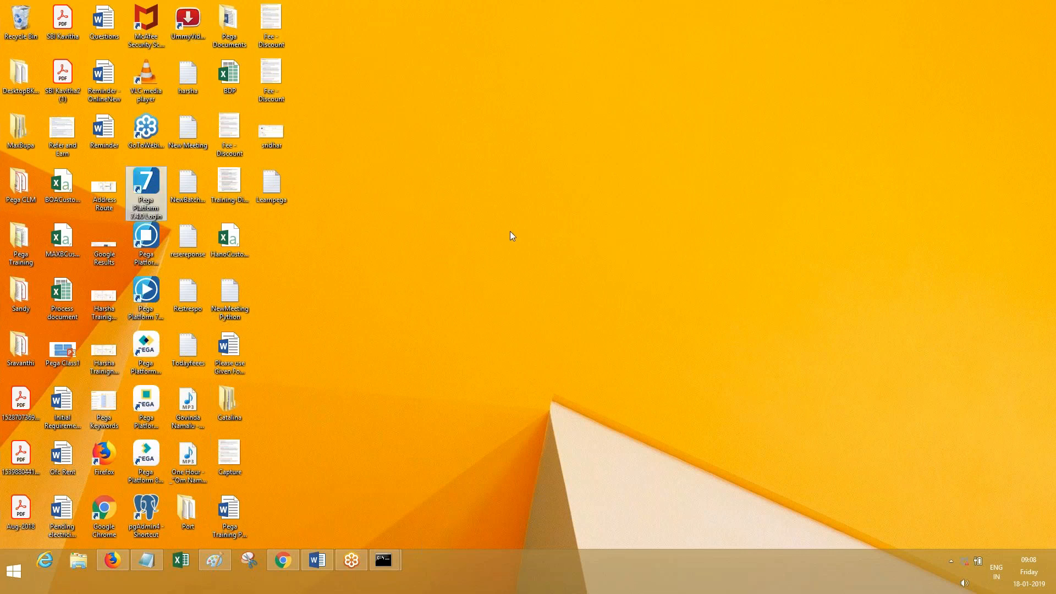
pyautogui.doubleClick(153, 192)
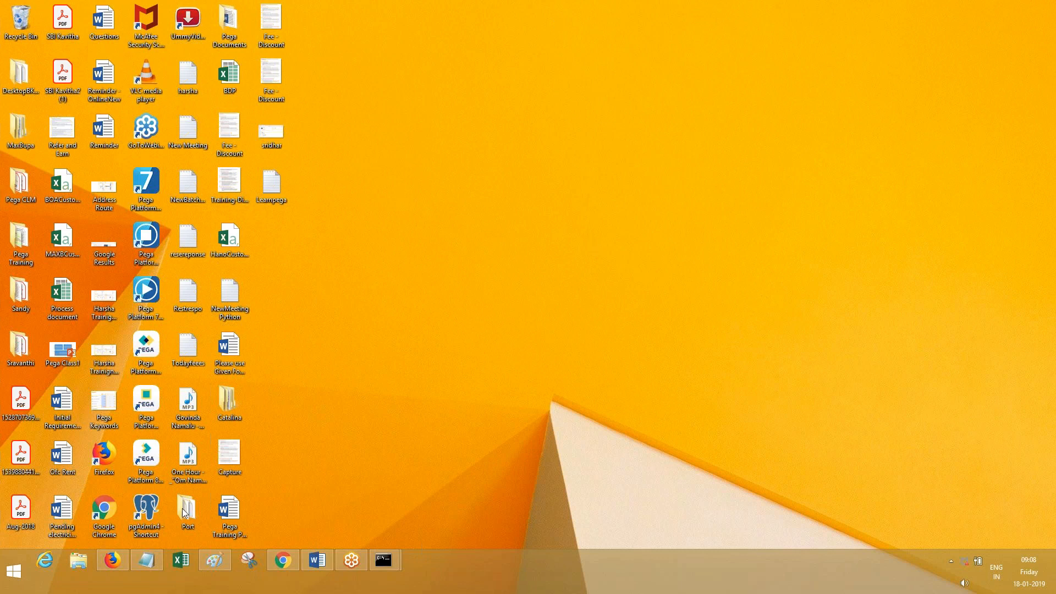
pyautogui.click(118, 560)
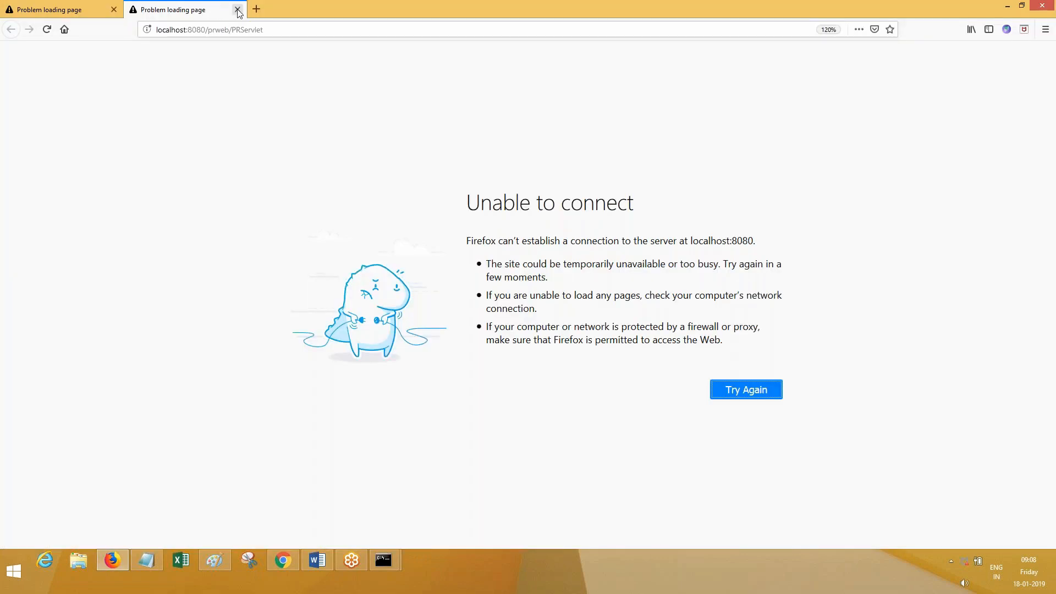
pyautogui.click(237, 9)
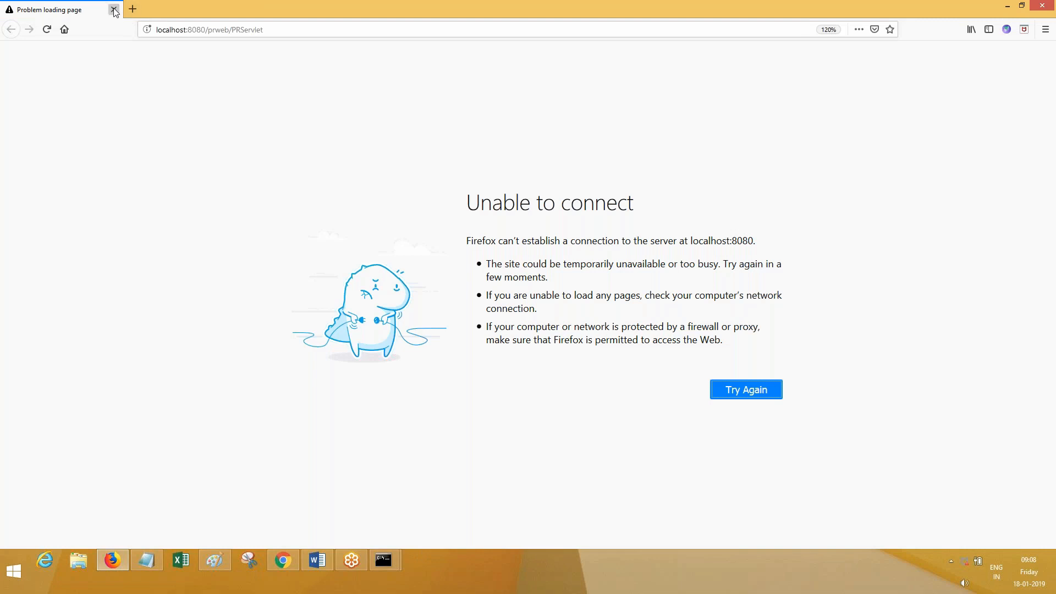
pyautogui.click(113, 9)
# Step: Bring up the Pega Platform startup consoles and close the 7.4.0 one
pyautogui.moveTo(387, 561)
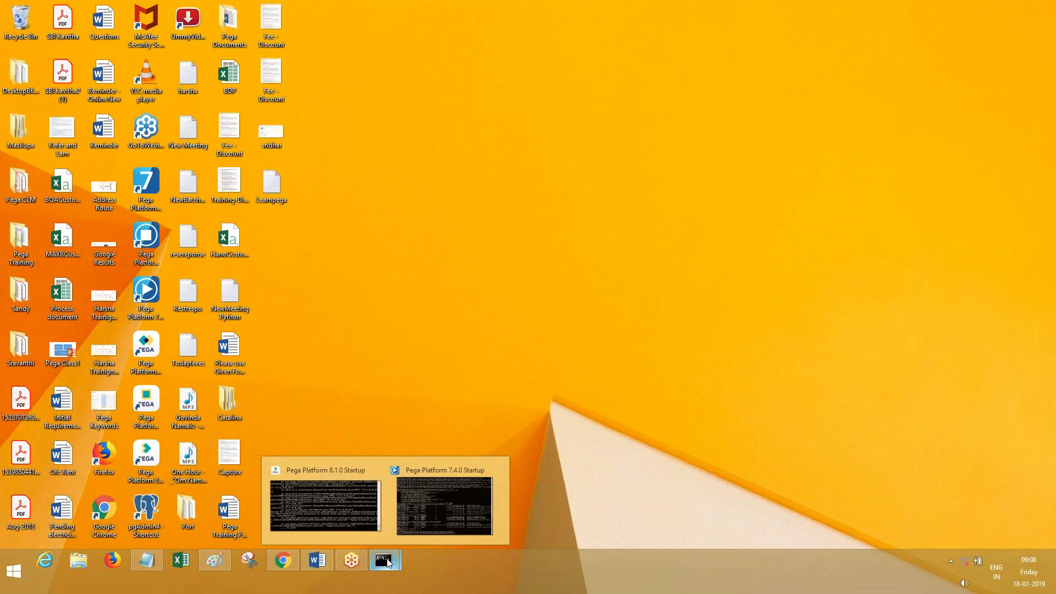
pyautogui.click(348, 505)
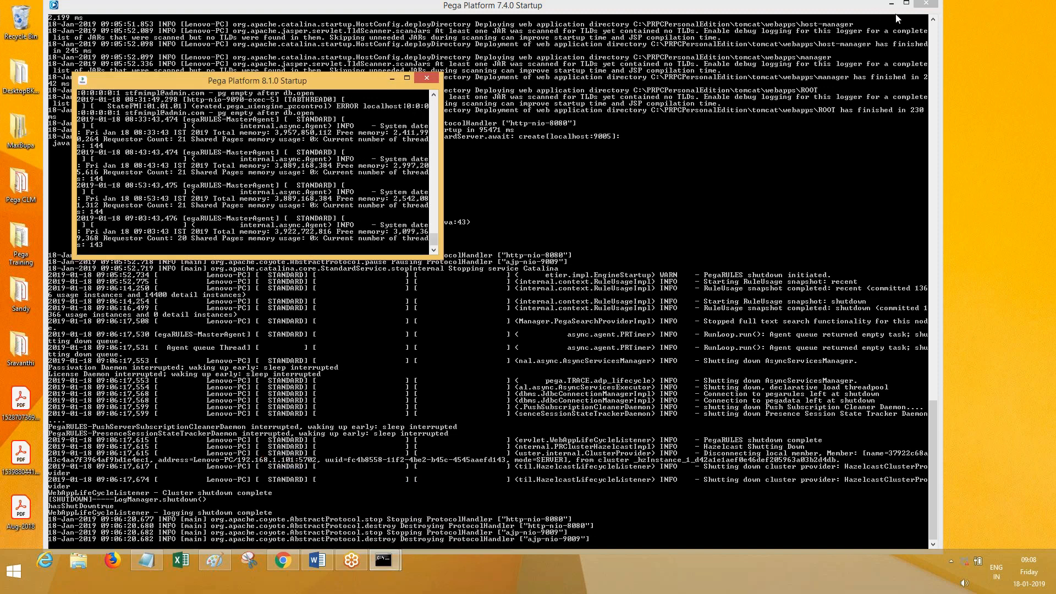
pyautogui.click(923, 5)
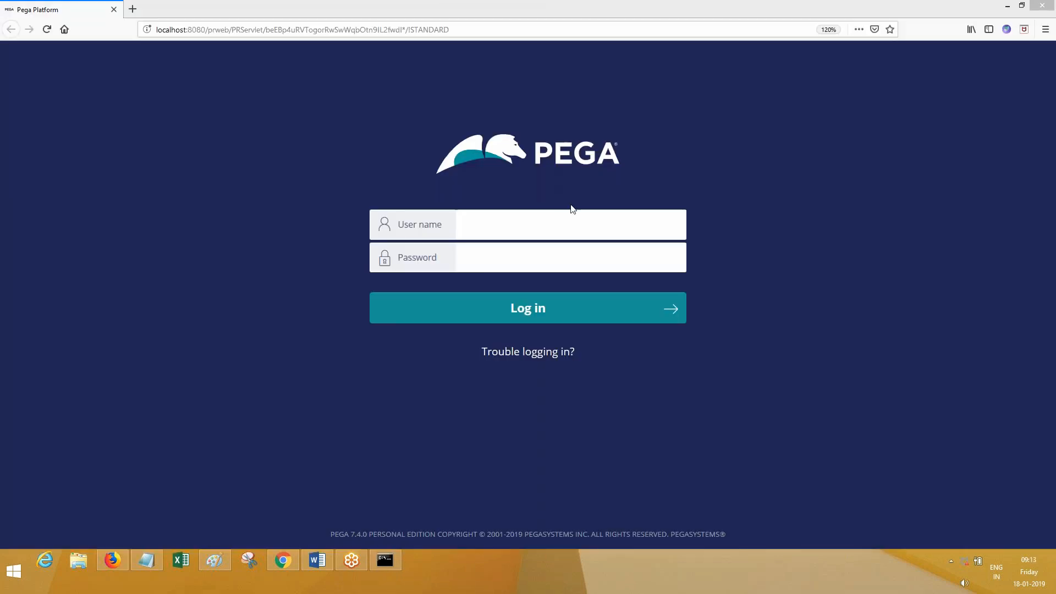
# Step: Log in to Pega Platform 7.4.0 in Firefox with the administrator's user name and account password
pyautogui.click(553, 216)
pyautogui.write('a')
pyautogui.click(520, 256)
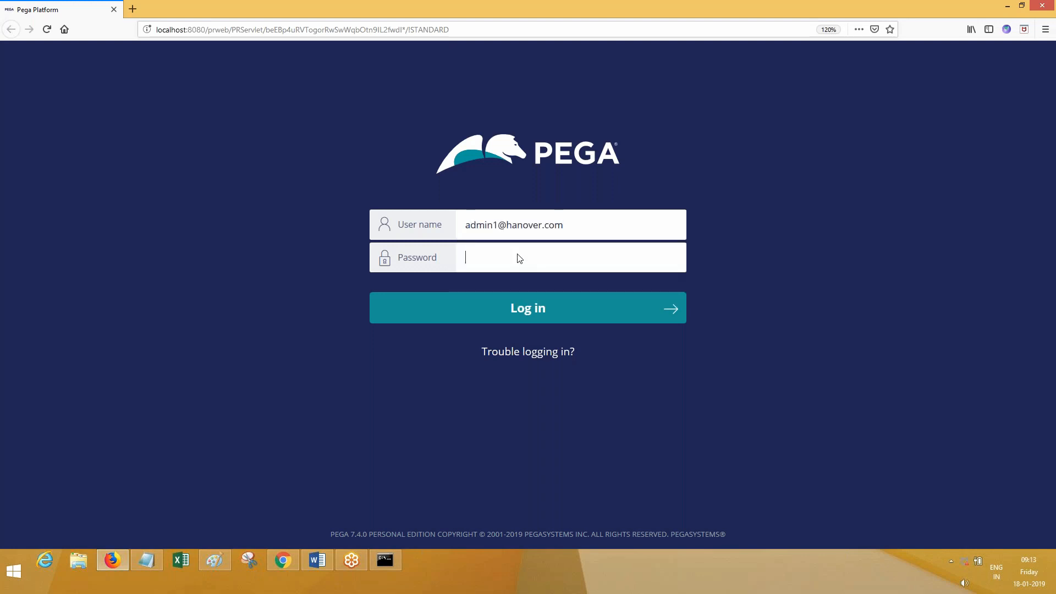
pyautogui.write('rules')
pyautogui.press('Return')
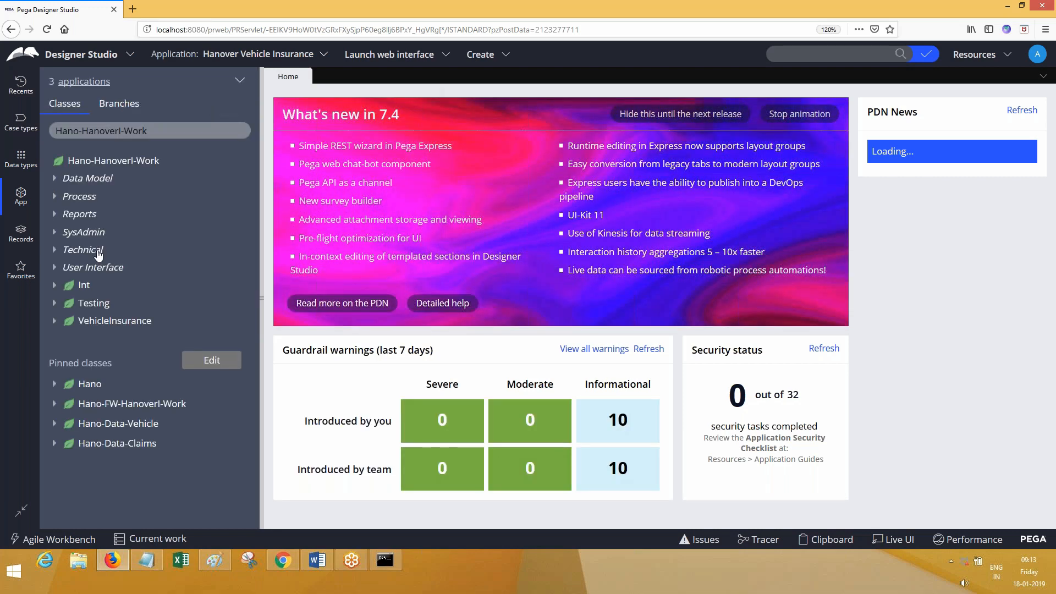
# Step: Create an activity labelled "ExceptLoggin" from the Technical category of the Hano-HanoverI-Work class, in ruleset HanoverImpl 01-01-03
pyautogui.click(98, 252)
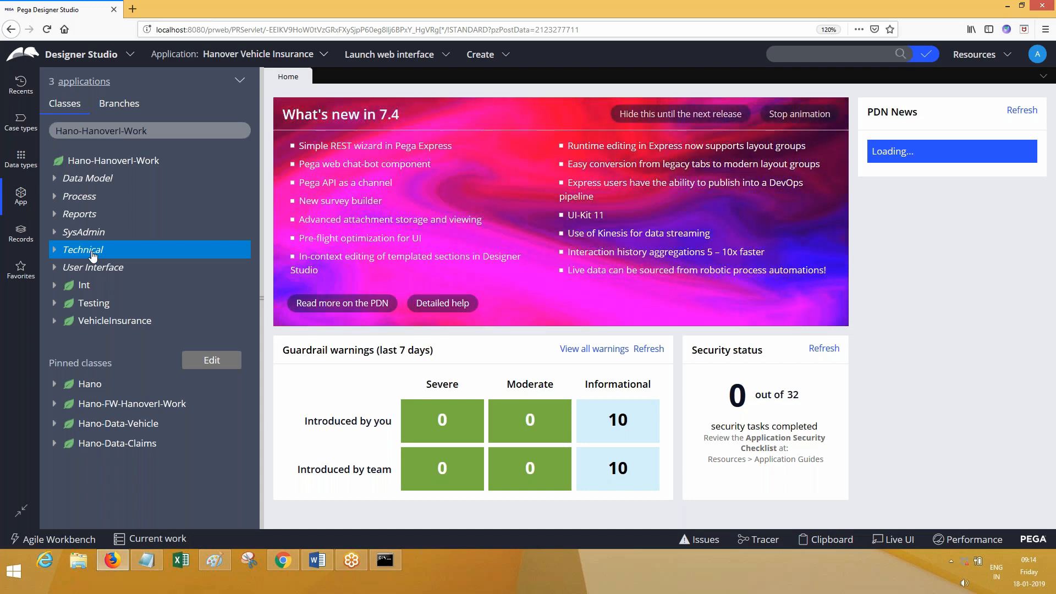
pyautogui.click(154, 130)
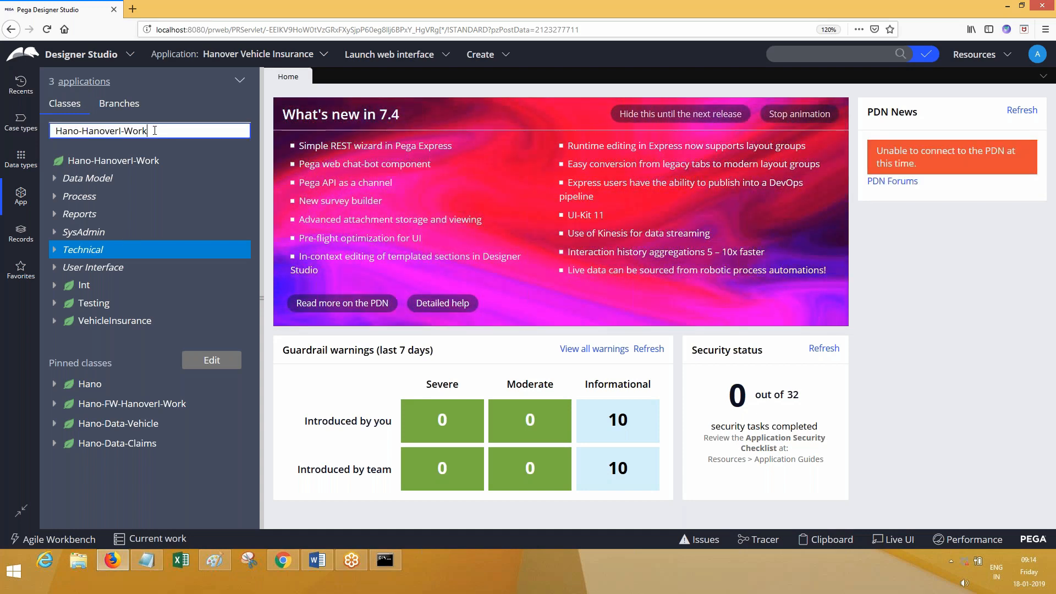
pyautogui.rightClick(94, 254)
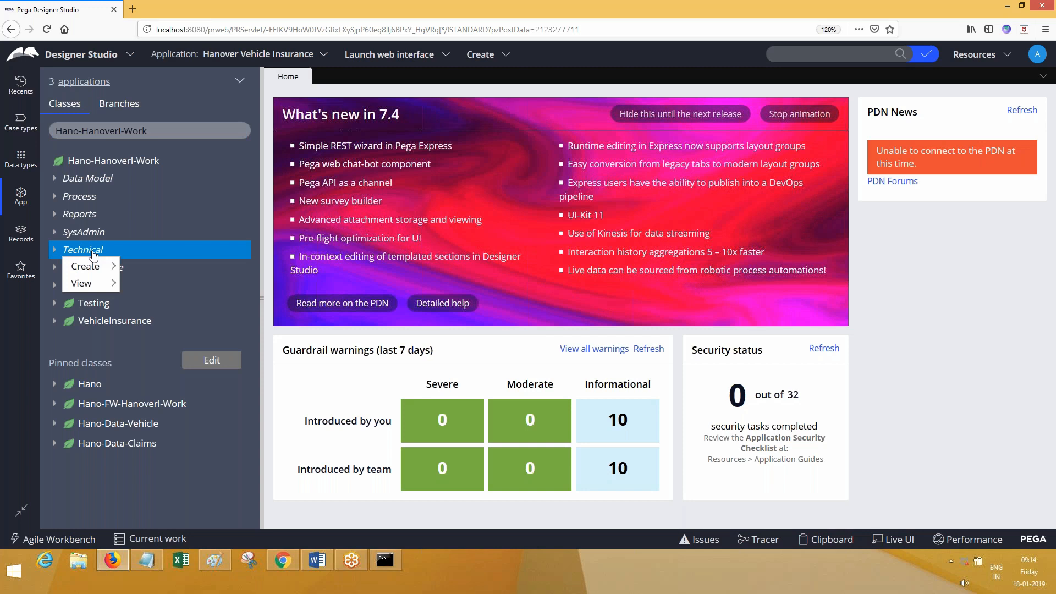
pyautogui.moveTo(86, 265)
pyautogui.click(165, 226)
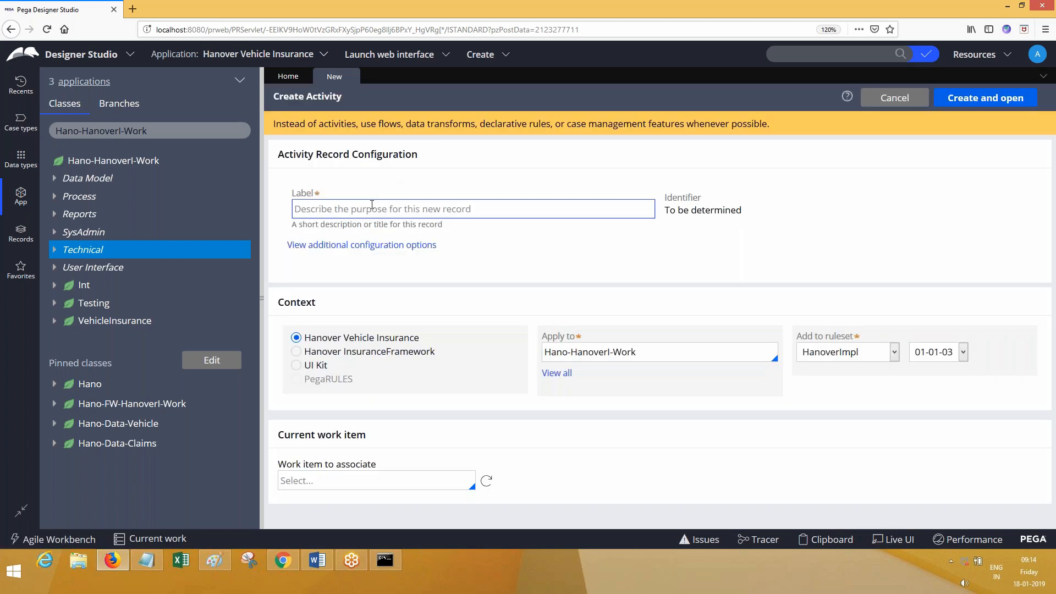
pyautogui.click(372, 204)
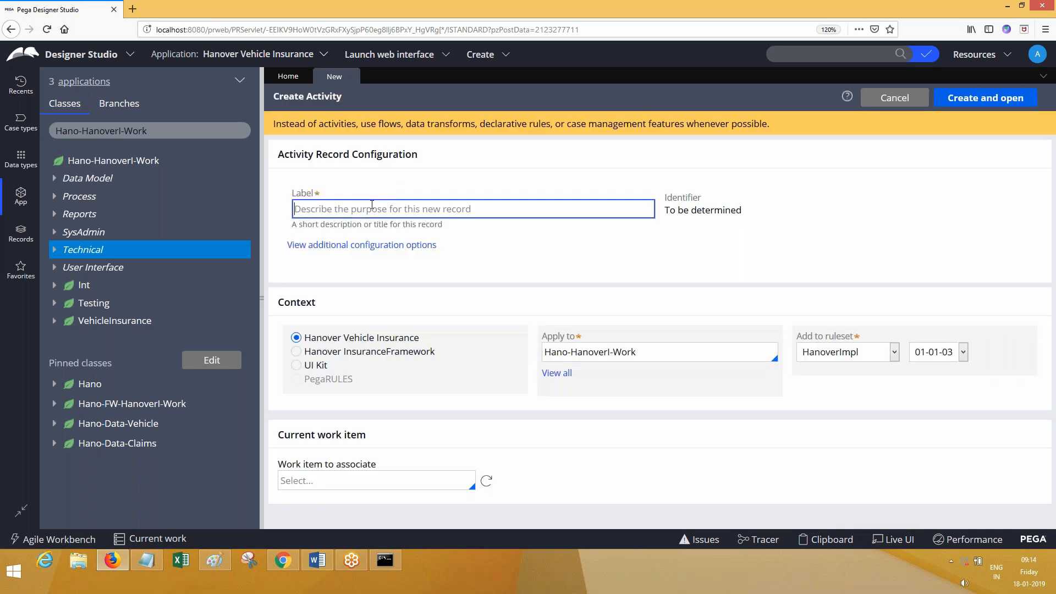
pyautogui.write('ExceptLoggin')
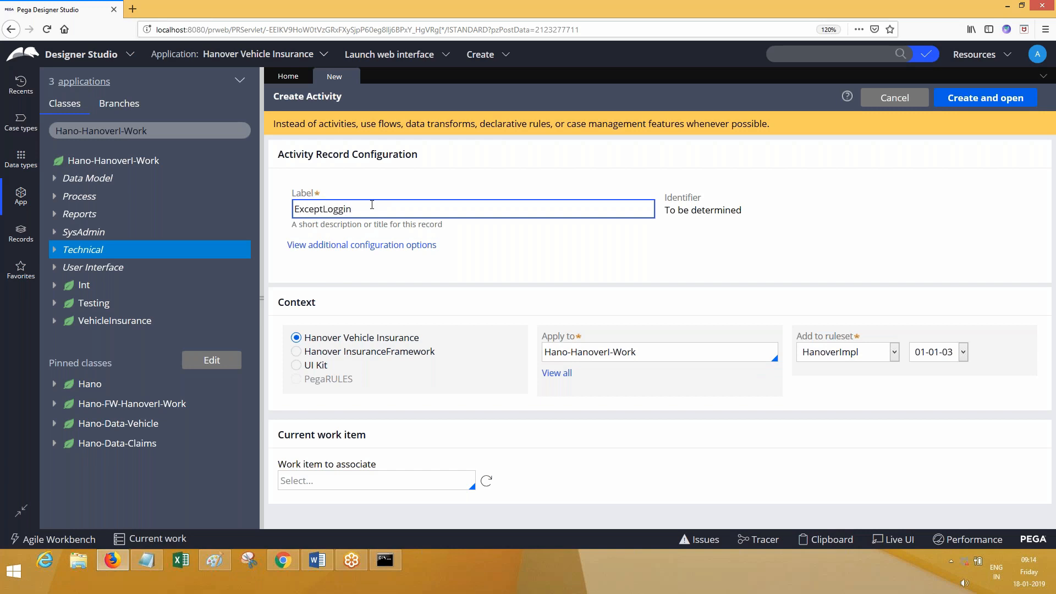
pyautogui.press('Tab')
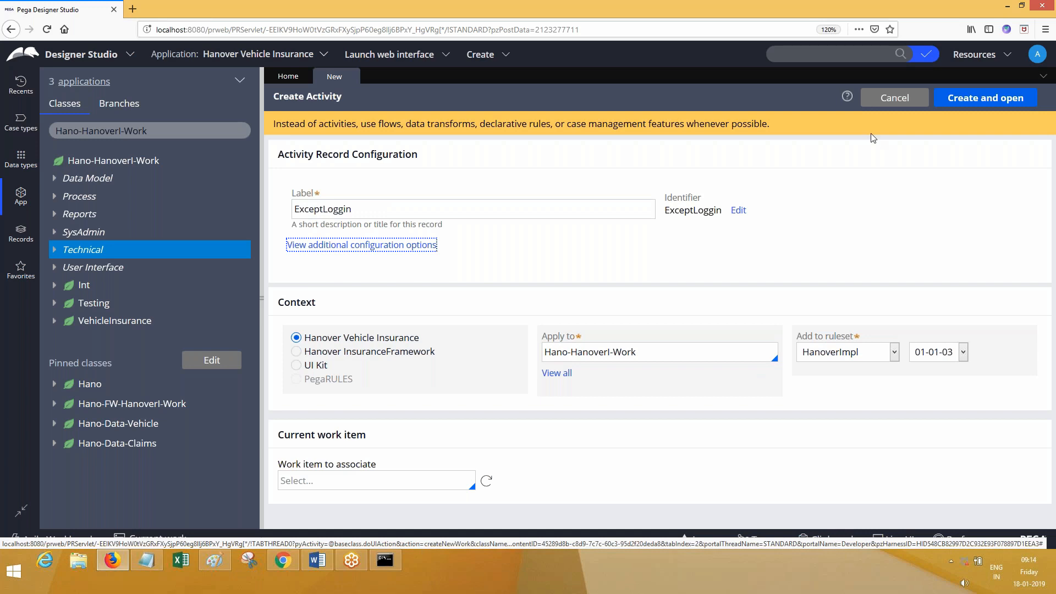
pyautogui.click(973, 98)
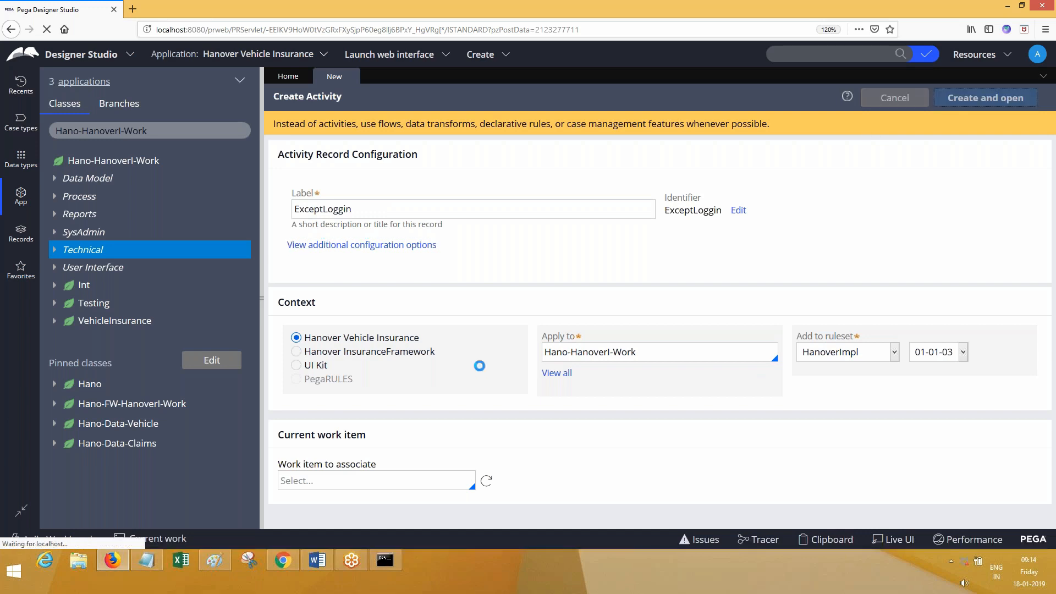
pyautogui.click(317, 560)
pyautogui.click(318, 560)
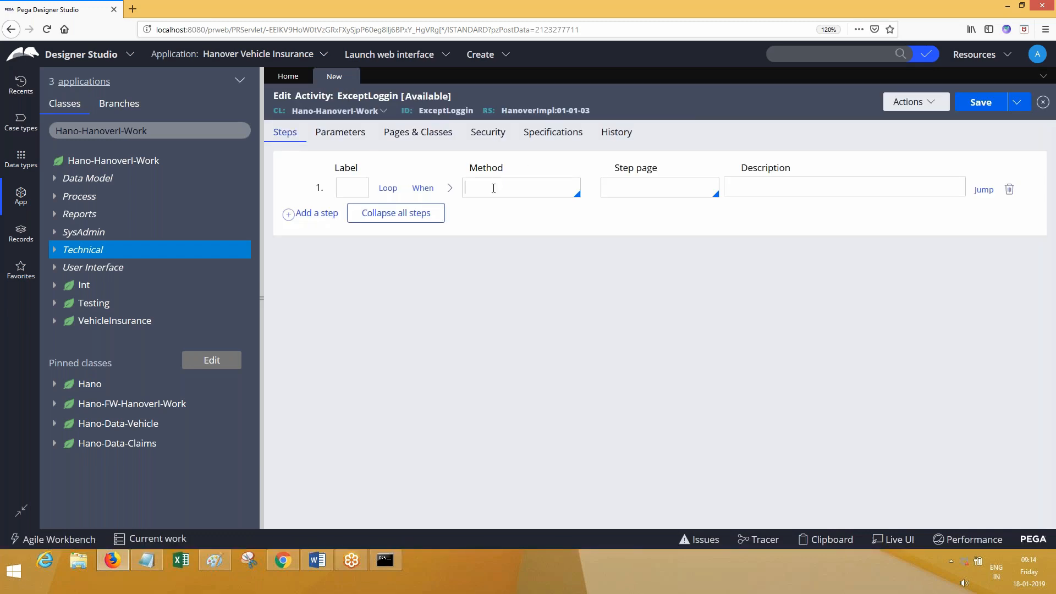
pyautogui.click(418, 132)
pyautogui.click(352, 182)
pyautogui.write('Page1')
pyautogui.press('BackSpace')
pyautogui.press('BackSpace')
pyautogui.press('BackSpace')
pyautogui.press('BackSpace')
pyautogui.press('BackSpace')
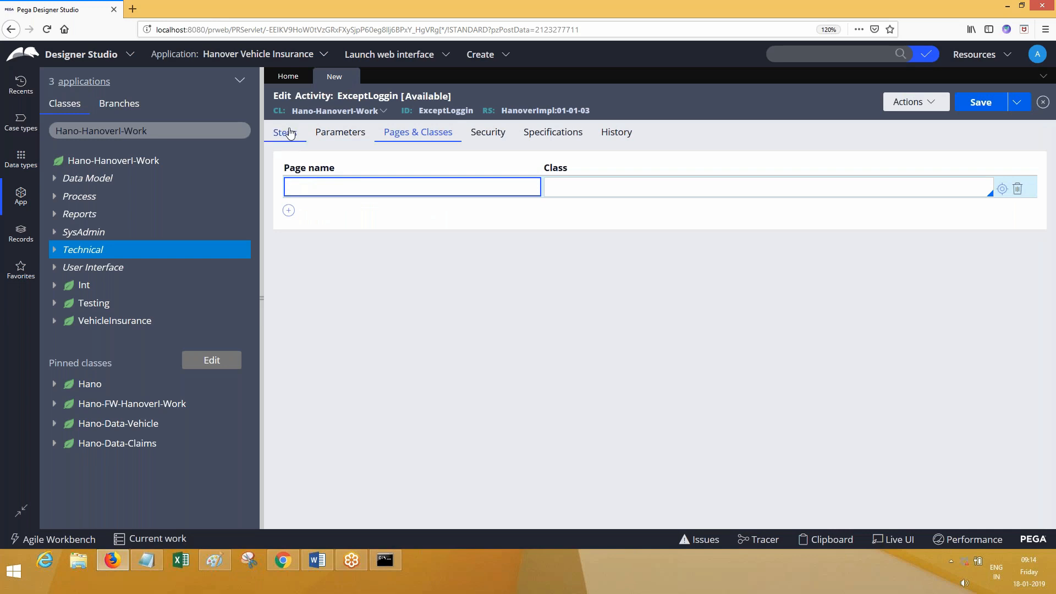
pyautogui.click(285, 132)
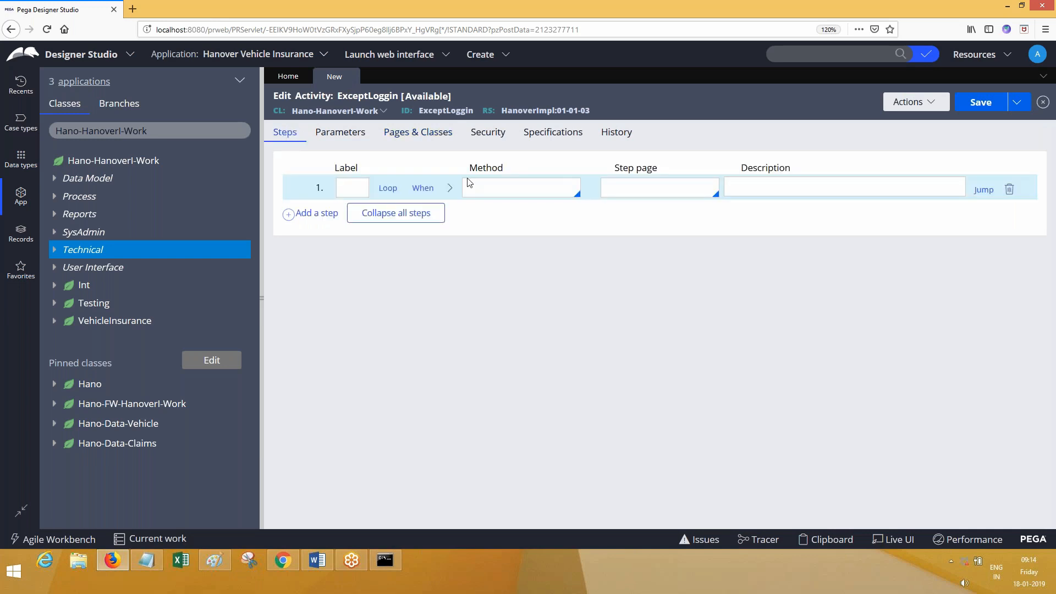
# Step: Set the method of the activity's first step to Property-Set and expand its method parameters
pyautogui.write('Property-set')
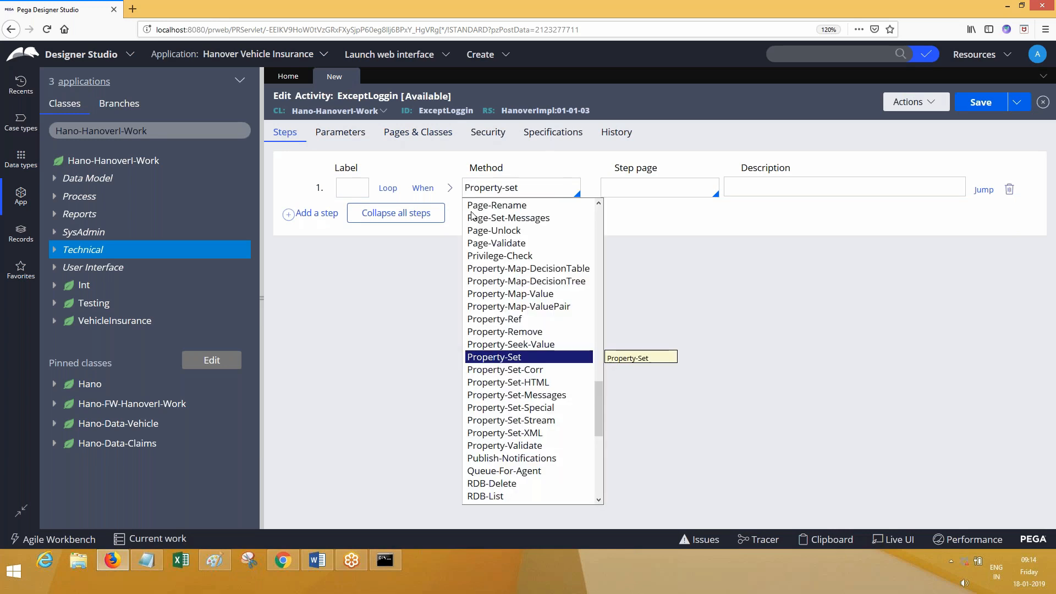
pyautogui.press('Return')
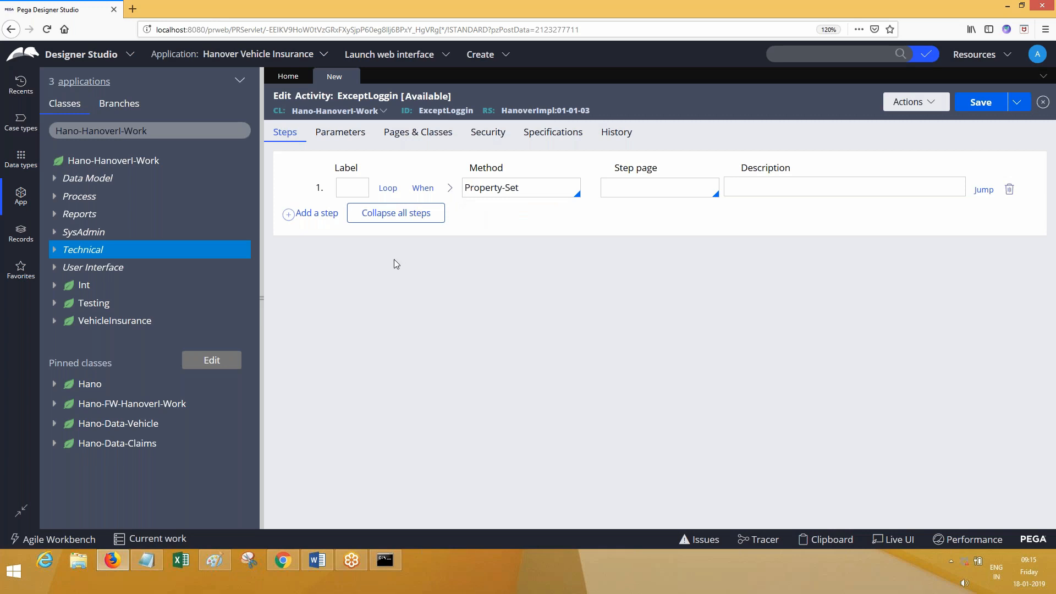
pyautogui.click(450, 188)
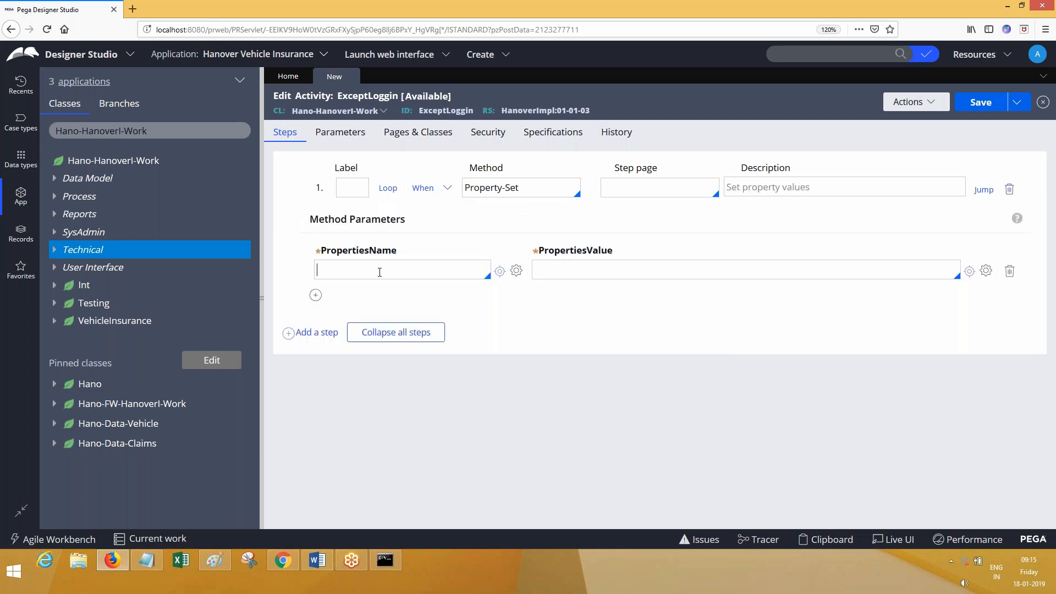
pyautogui.write('.a')
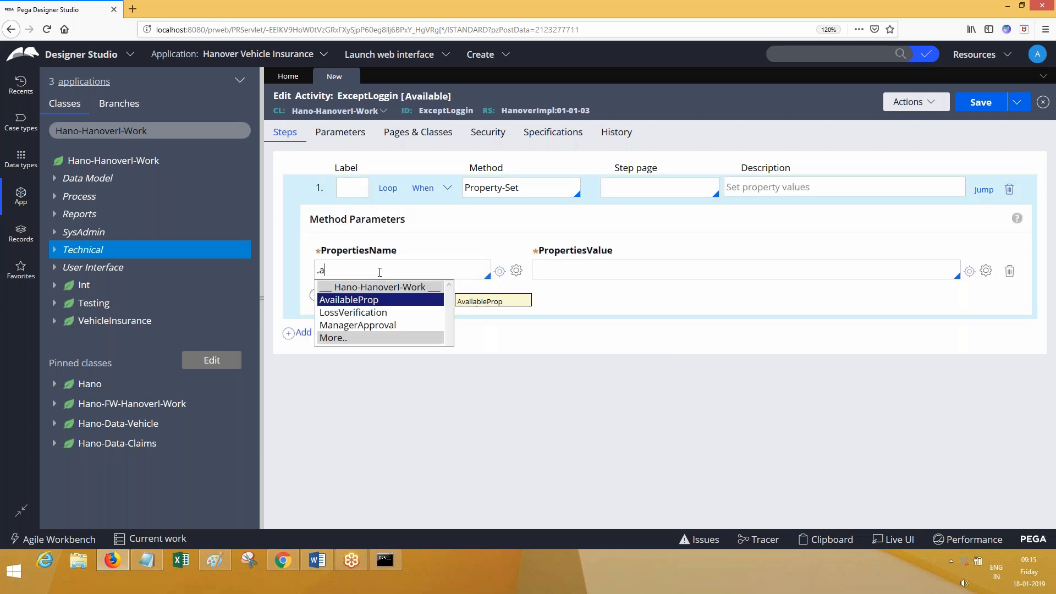
pyautogui.click(348, 342)
pyautogui.write('ge')
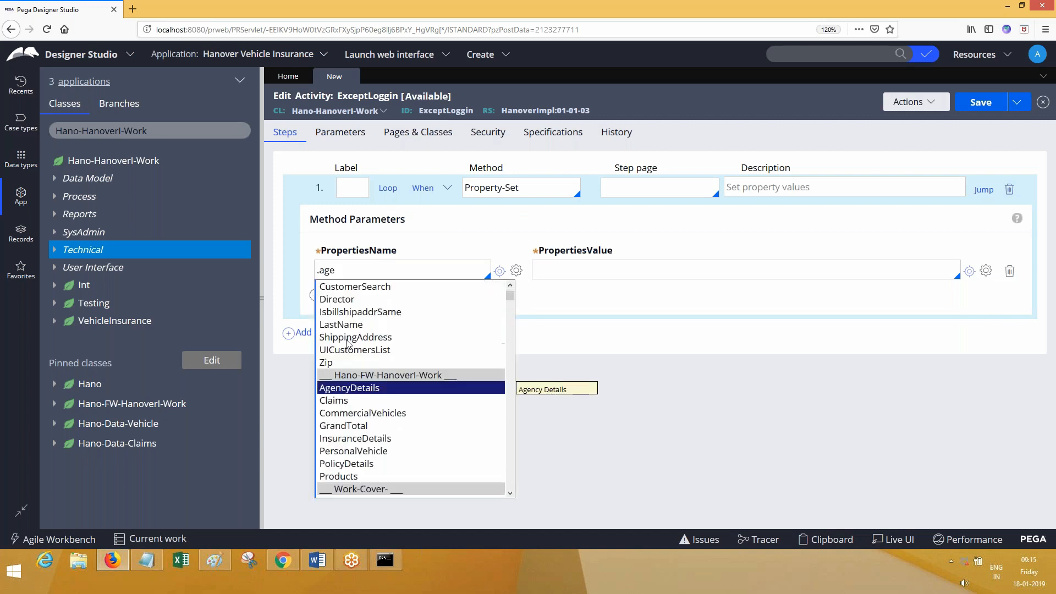
pyautogui.press('BackSpace')
pyautogui.press('BackSpace')
pyautogui.press('BackSpace')
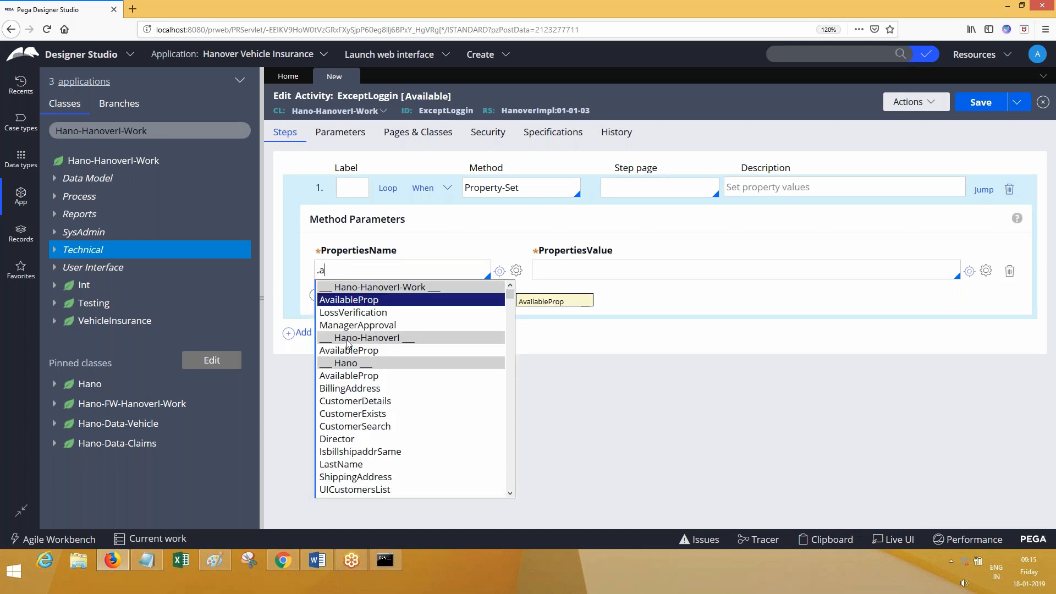
# Step: Set the PropertiesName of the first Property-Set step to .CustomerDetails.Age
pyautogui.write('cus')
pyautogui.press('Return')
pyautogui.write('.')
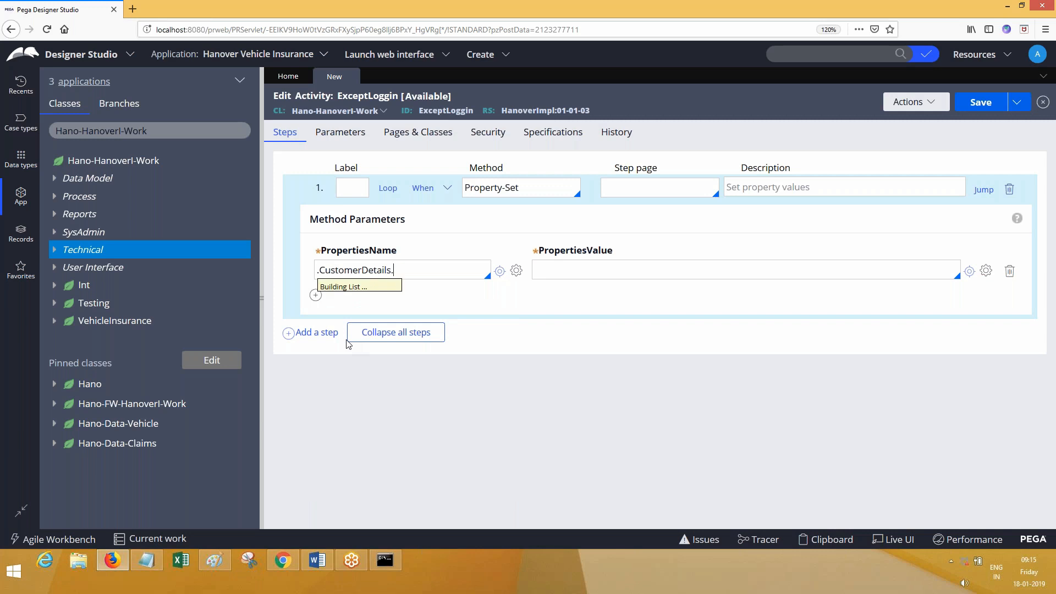
pyautogui.write('age')
pyautogui.press('Return')
# Step: Enter 50/0 as the PropertiesValue for .CustomerDetails.Age and collapse the first step's method parameters
pyautogui.click(565, 266)
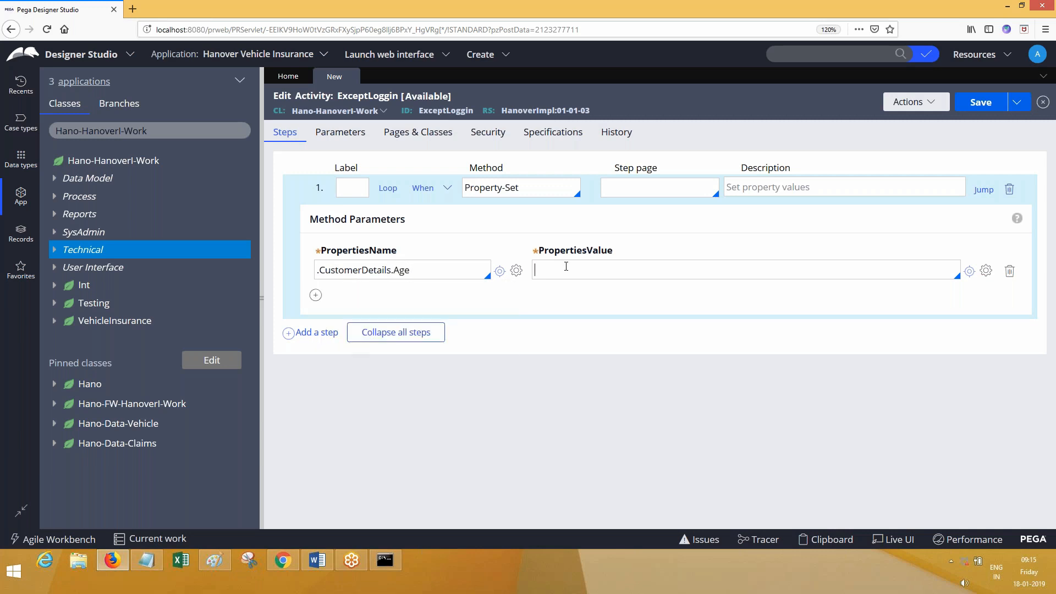
pyautogui.write('10/')
pyautogui.press('BackSpace')
pyautogui.press('BackSpace')
pyautogui.press('BackSpace')
pyautogui.press('BackSpace')
pyautogui.write('50/0')
pyautogui.click(450, 188)
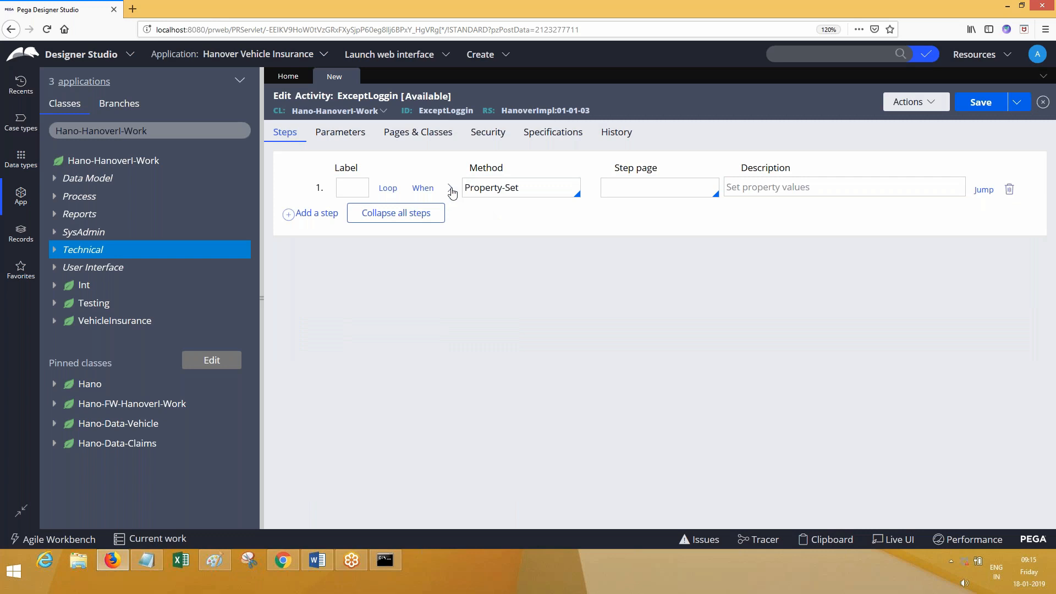
pyautogui.click(450, 189)
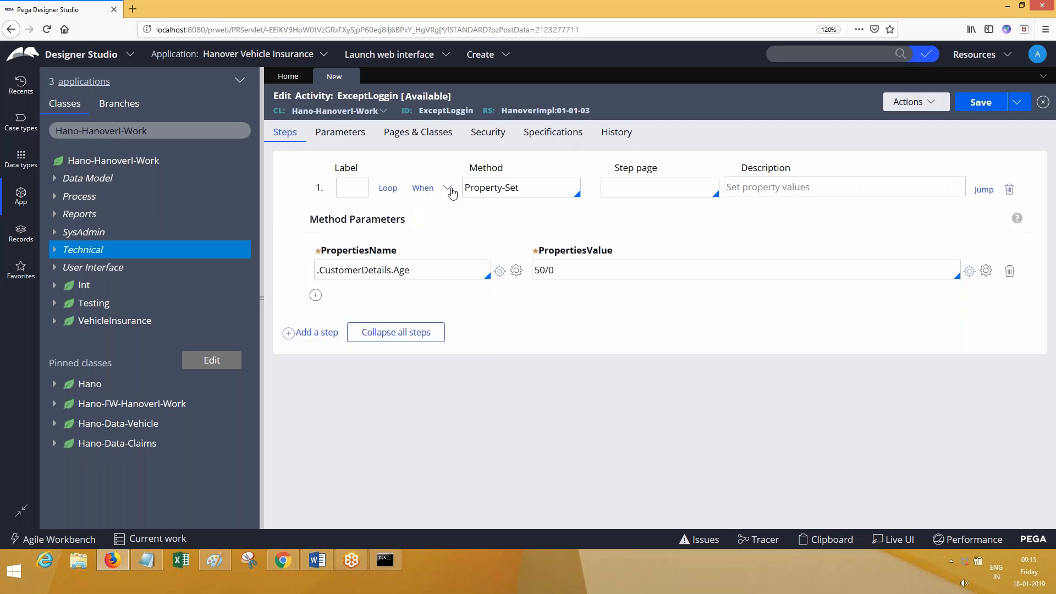
pyautogui.click(318, 561)
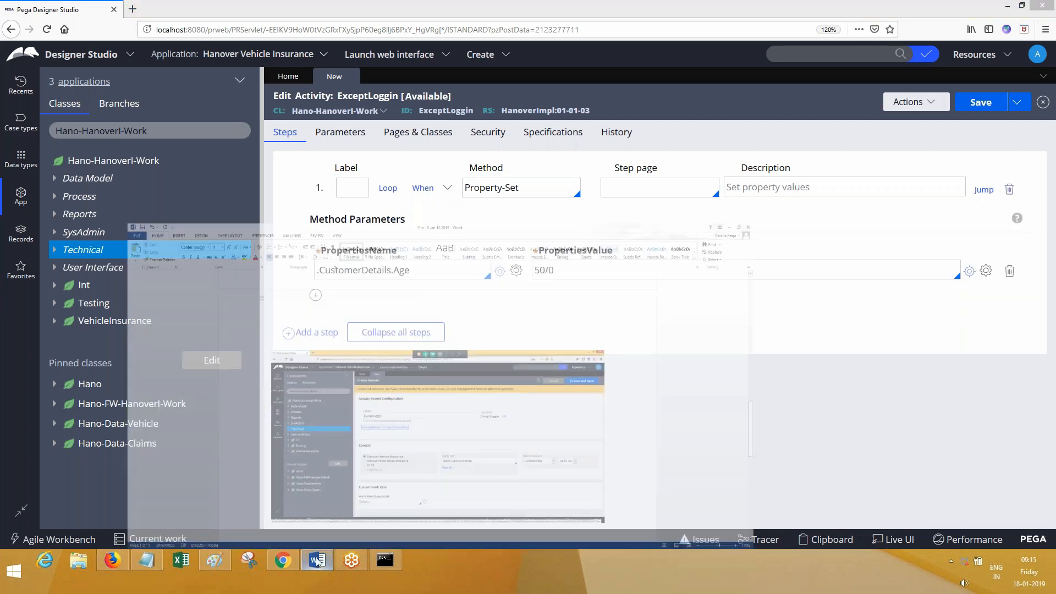
pyautogui.click(450, 188)
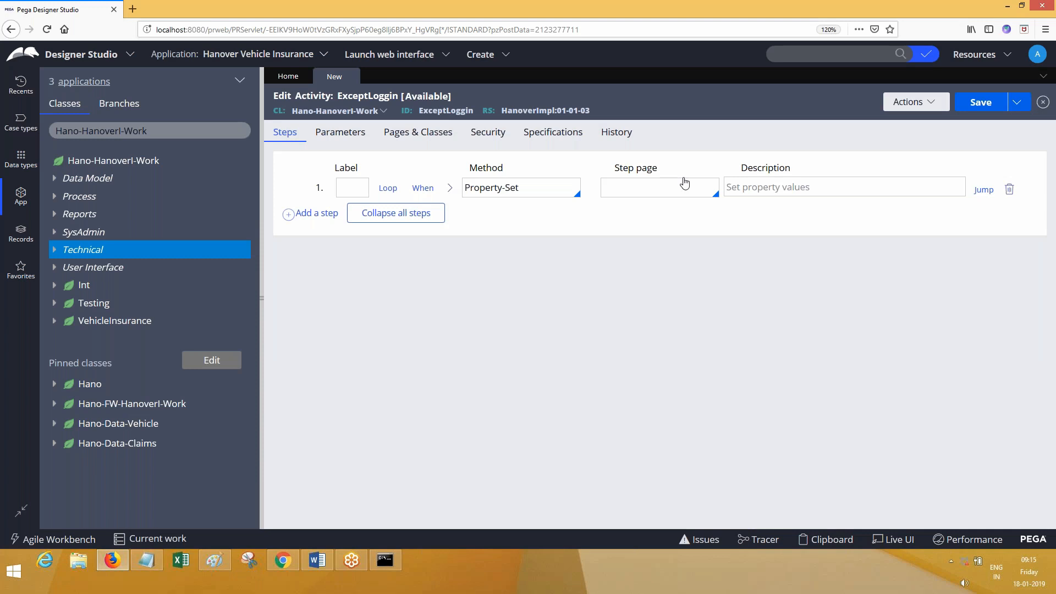
# Step: Enable conditions after the action in the first step's jump settings
pyautogui.click(983, 192)
pyautogui.click(369, 211)
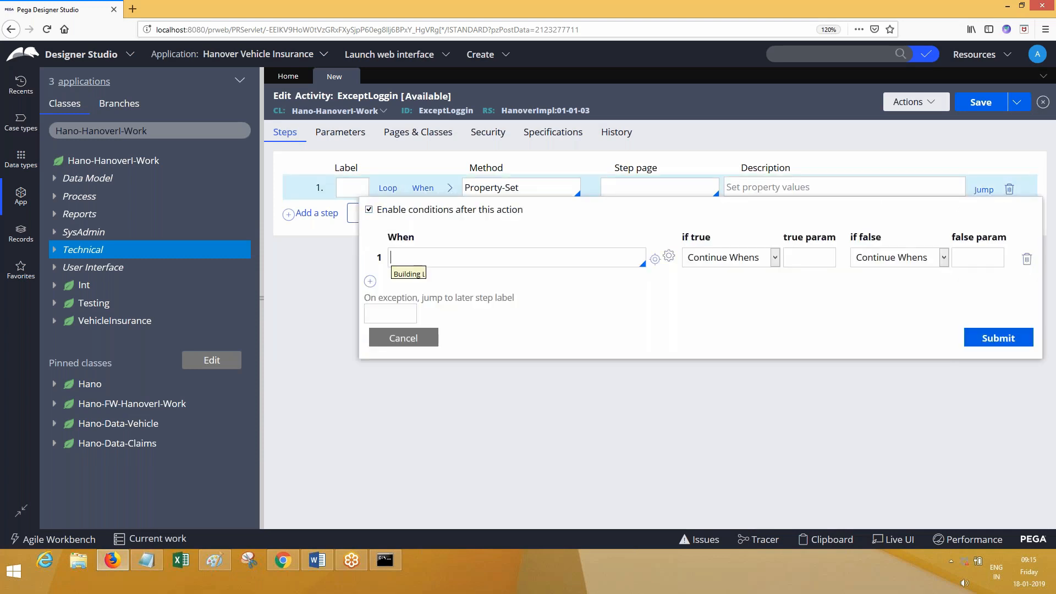
pyautogui.write('step')
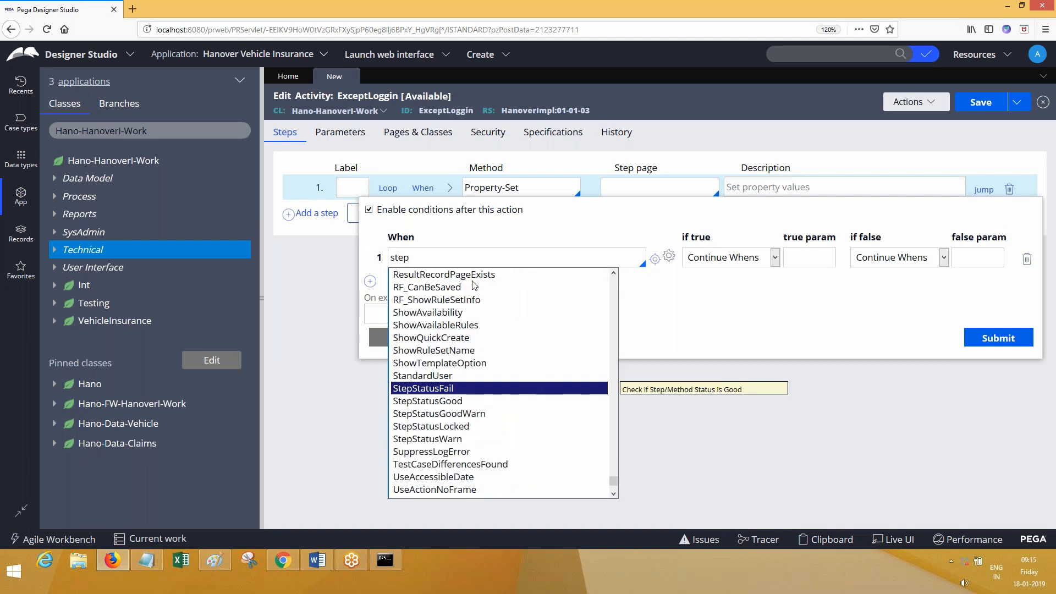
pyautogui.press('BackSpace')
pyautogui.press('BackSpace')
pyautogui.press('BackSpace')
pyautogui.press('BackSpace')
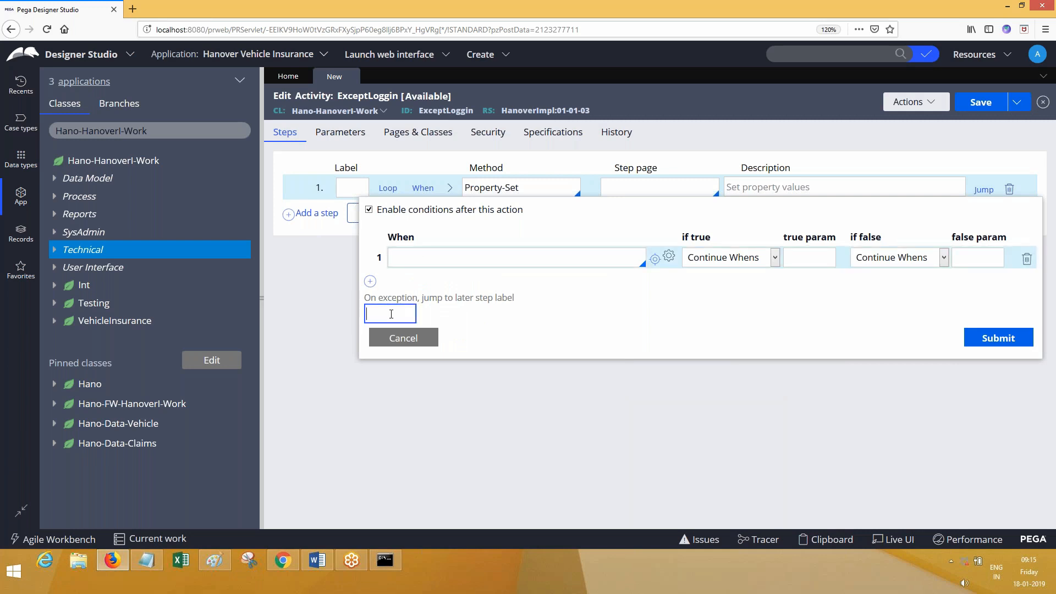
# Step: Make the first step jump to label EXE on exception, and add a screenshot of those jump settings to the Word document
pyautogui.click(391, 314)
pyautogui.write('E')
pyautogui.click(1006, 338)
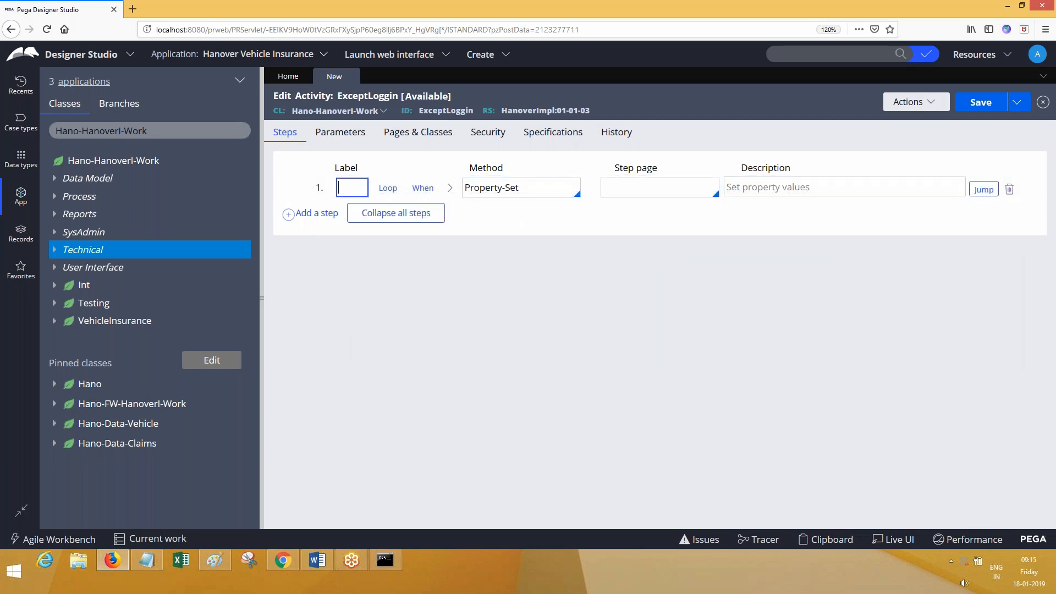
pyautogui.click(317, 560)
pyautogui.click(318, 561)
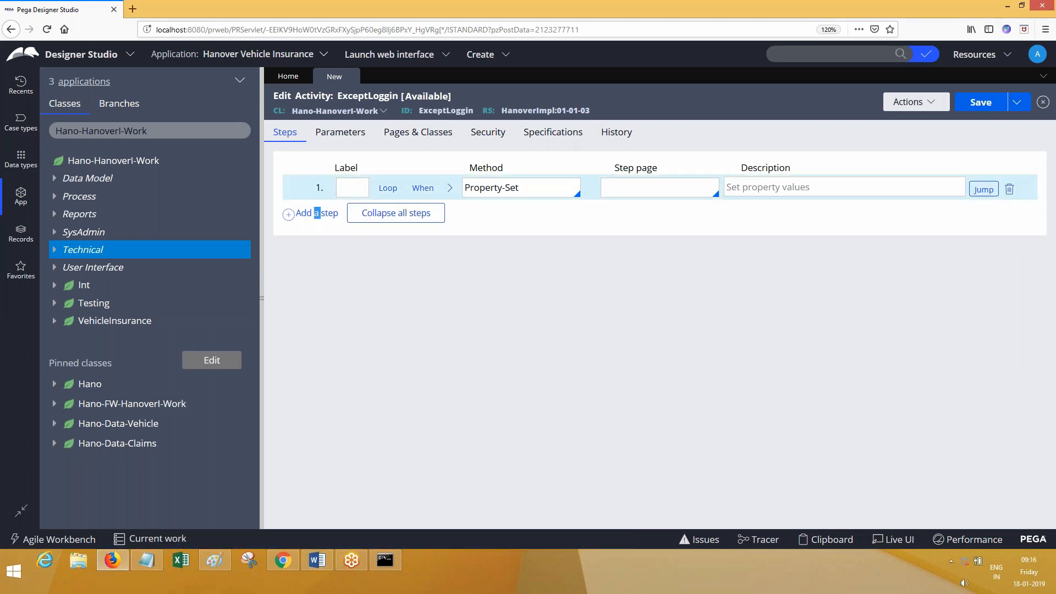
# Step: Add a second step with the Property-Set method and expand its method parameters
pyautogui.doubleClick(317, 214)
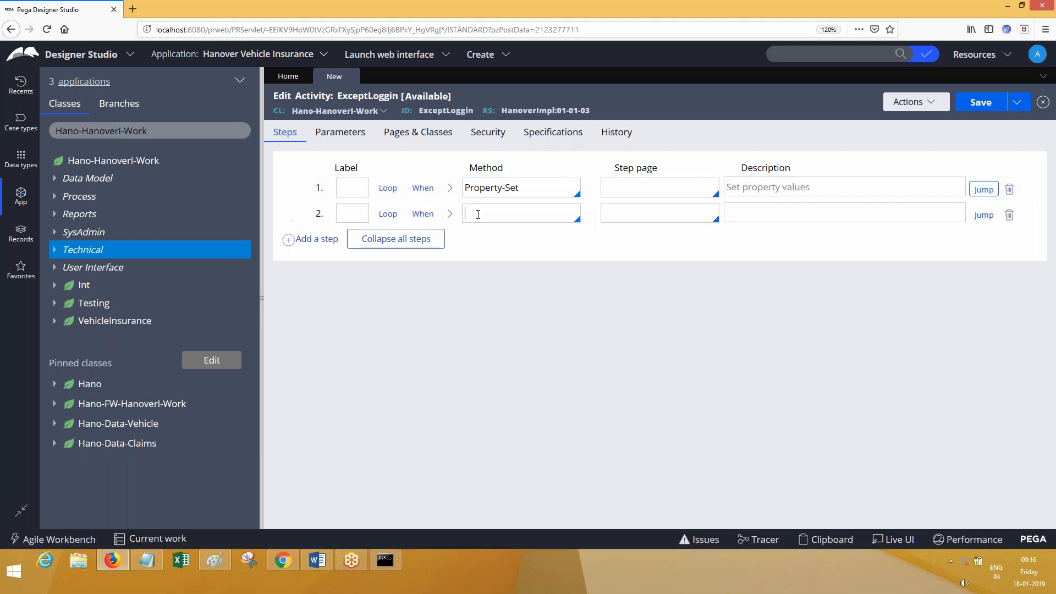
pyautogui.write('Property-set')
pyautogui.click(498, 229)
pyautogui.click(449, 215)
# Step: Set .CustomerDetails.FirstName to a first name in double quotes in the second step, and collapse its parameters
pyautogui.click(382, 295)
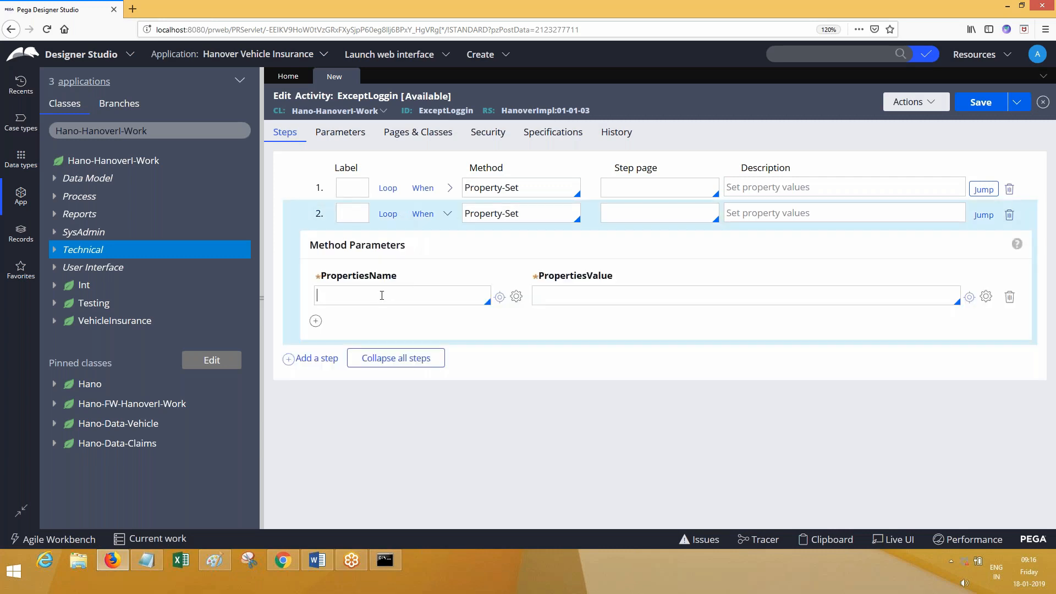
pyautogui.write('.cu')
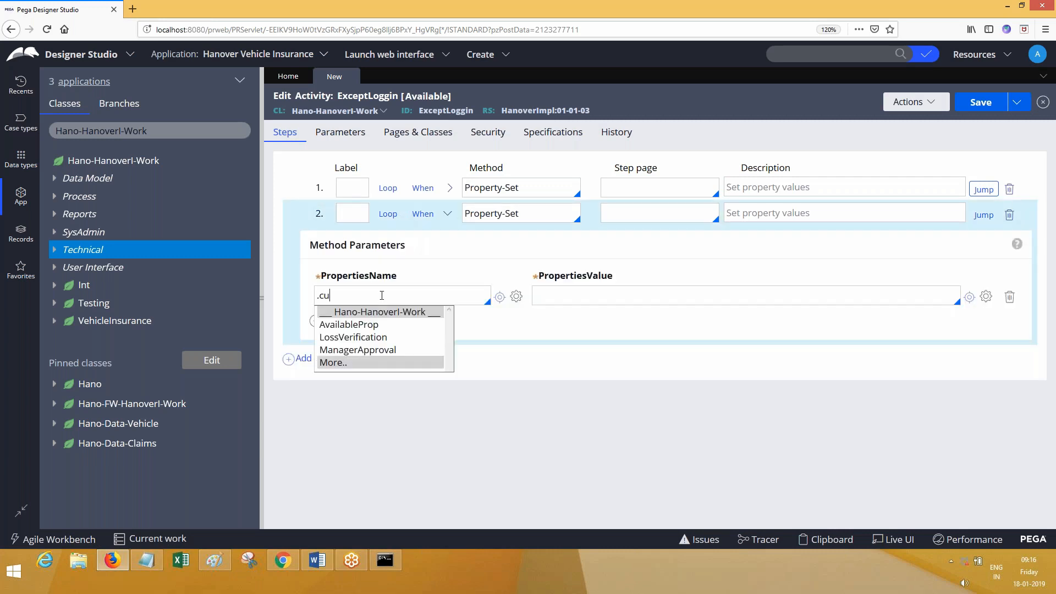
pyautogui.press('BackSpace')
pyautogui.press('BackSpace')
pyautogui.press('BackSpace')
pyautogui.write('.cus')
pyautogui.click(350, 363)
pyautogui.click(351, 363)
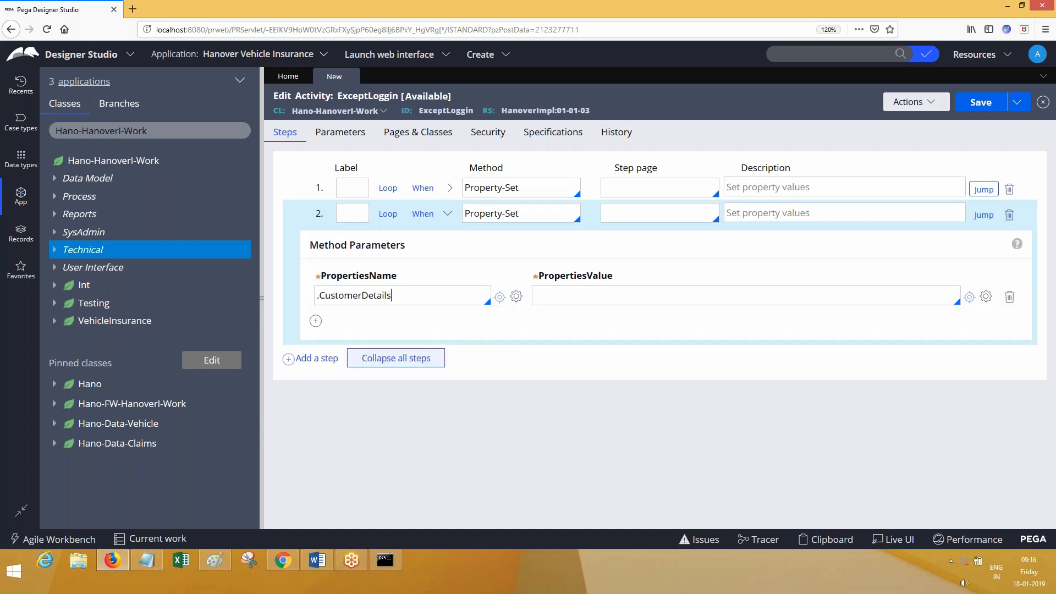
pyautogui.write('.')
pyautogui.click(352, 361)
pyautogui.write('Naren')
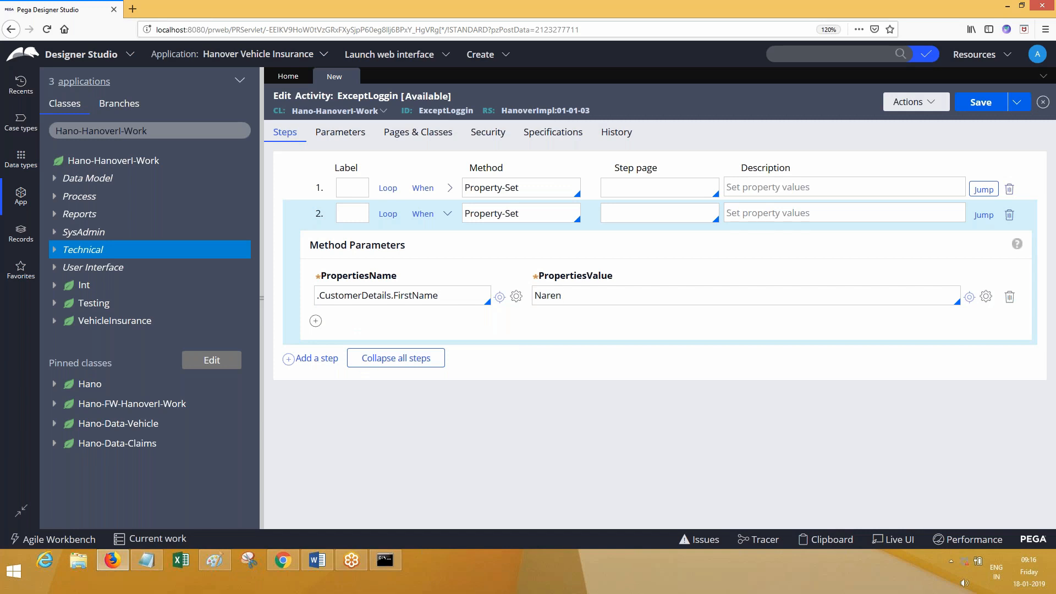
pyautogui.write('"')
pyautogui.press('Home')
pyautogui.write('"')
pyautogui.click(447, 214)
# Step: Add a third step labelled EXE that uses the Log-Message method
pyautogui.click(330, 240)
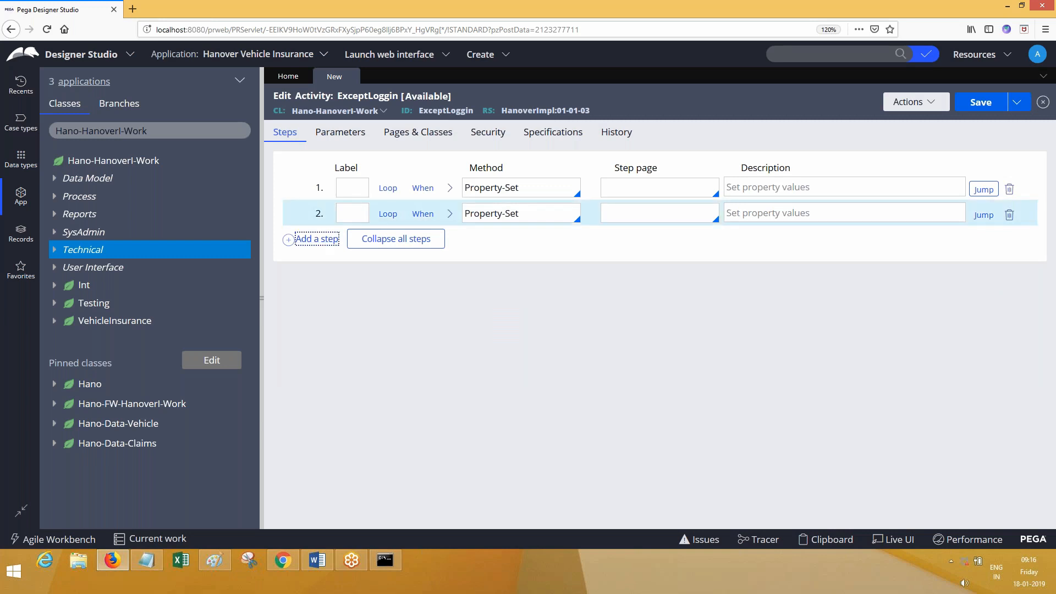
pyautogui.write('EXE')
pyautogui.press('Tab')
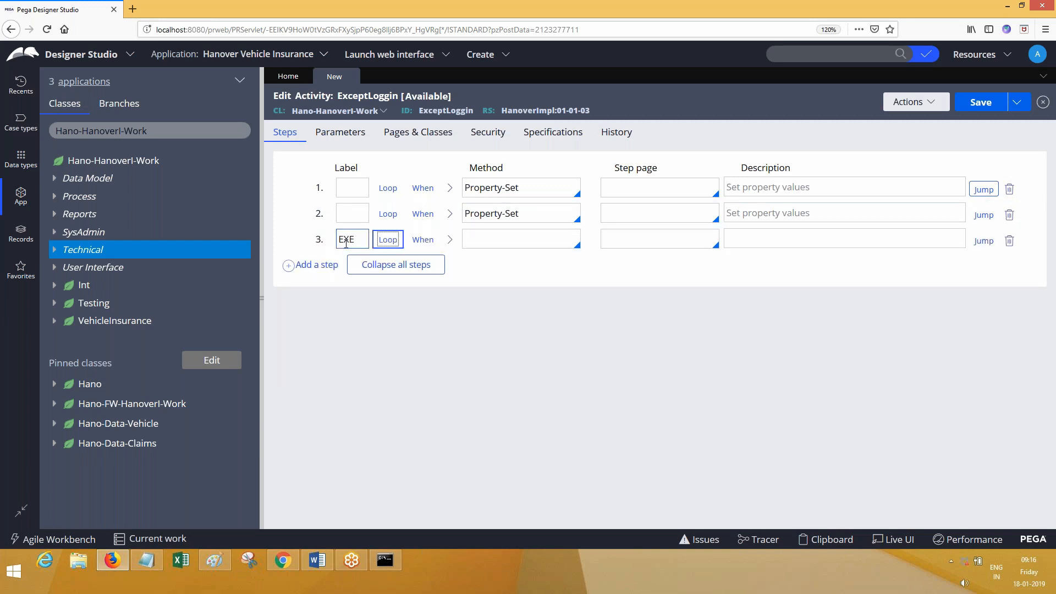
pyautogui.click(476, 240)
pyautogui.write('Log-Messae')
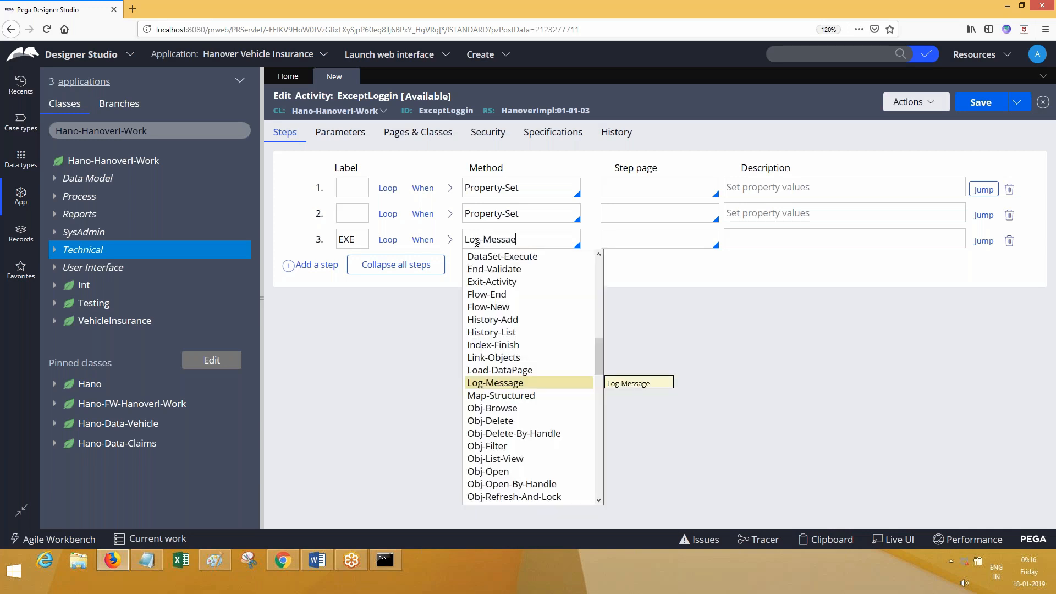
pyautogui.click(500, 382)
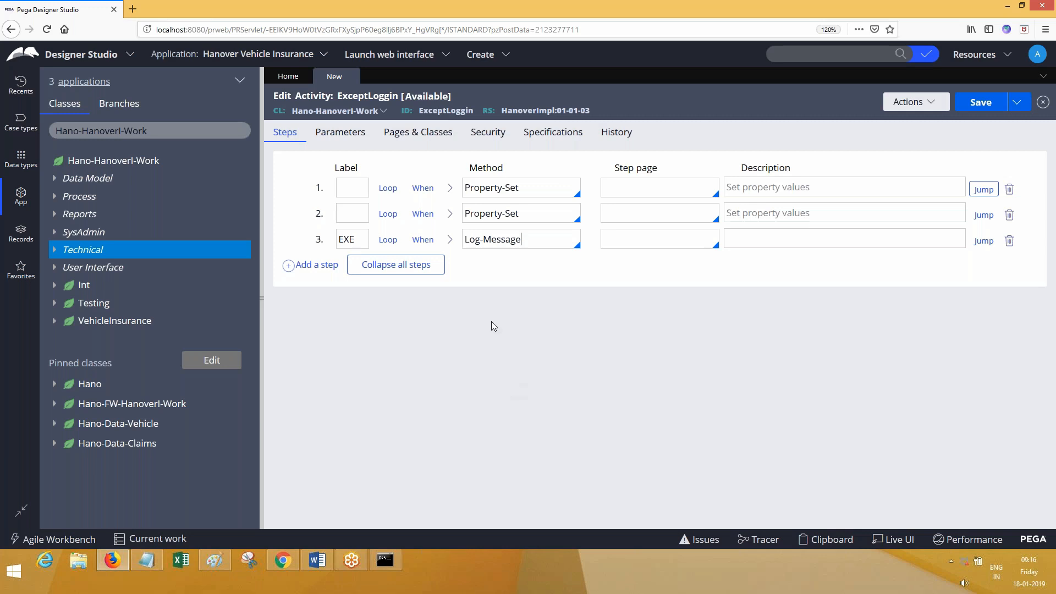
# Step: Set the EXE step's message to "There is devide by Zero" and its LoggingLevel to InfoForced
pyautogui.click(449, 241)
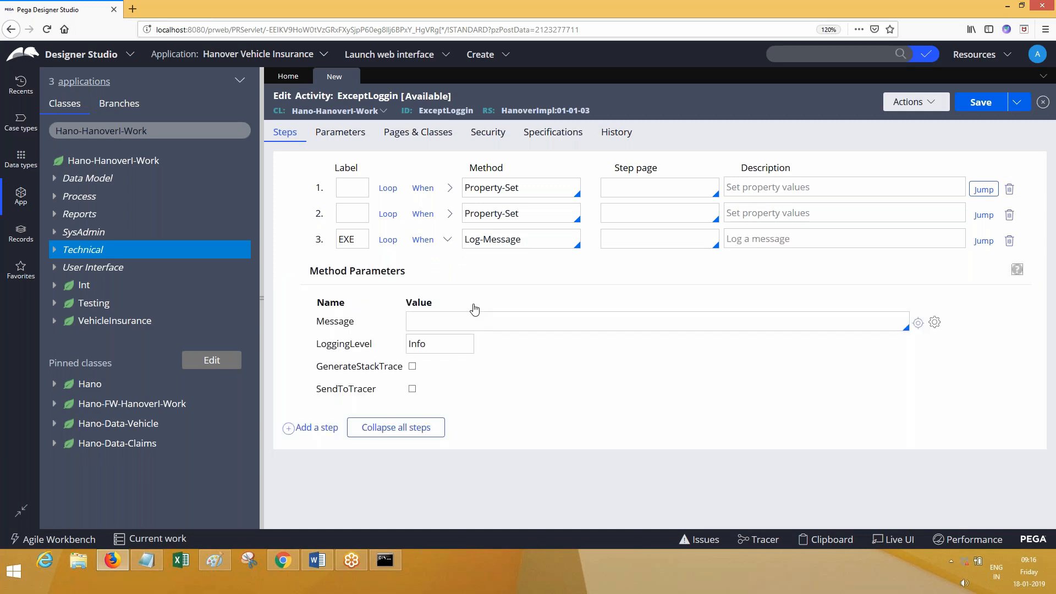
pyautogui.click(434, 323)
pyautogui.write('"There')
pyautogui.press('BackSpace')
pyautogui.write('re is devide by Zero')
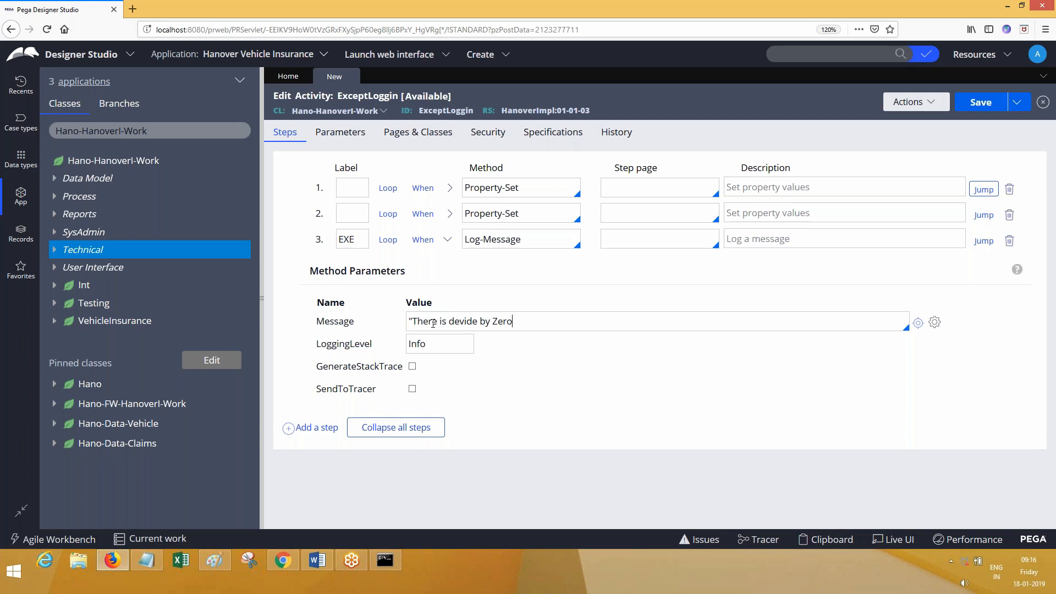
pyautogui.click(446, 343)
pyautogui.write('InfoForced')
pyautogui.doubleClick(446, 343)
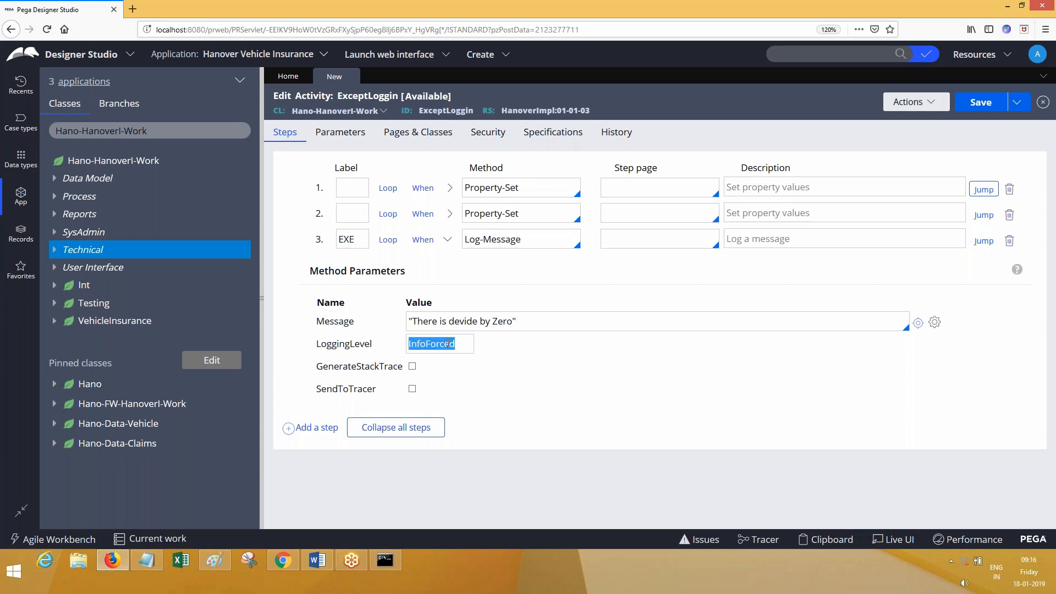
# Step: Add a screenshot of the Log-Message parameters to the Word document and collapse the EXE step
pyautogui.click(314, 560)
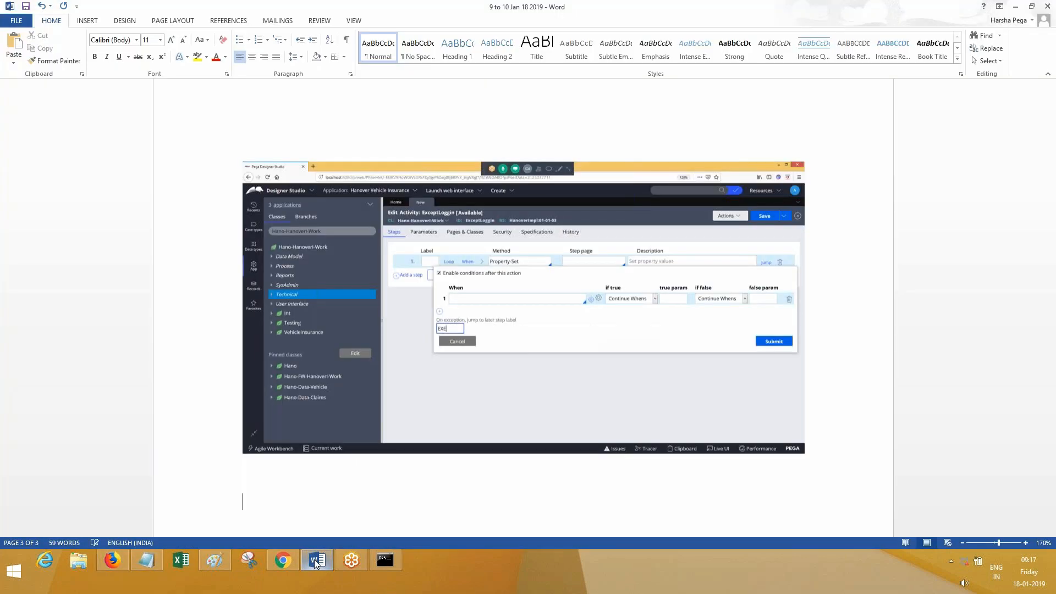
pyautogui.click(316, 559)
pyautogui.click(449, 240)
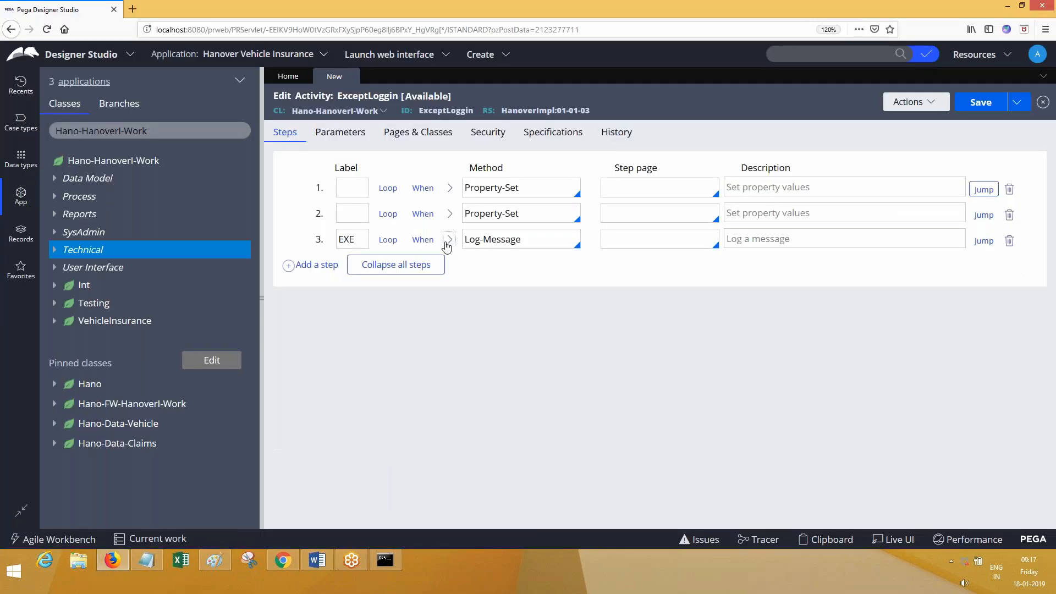
pyautogui.click(321, 561)
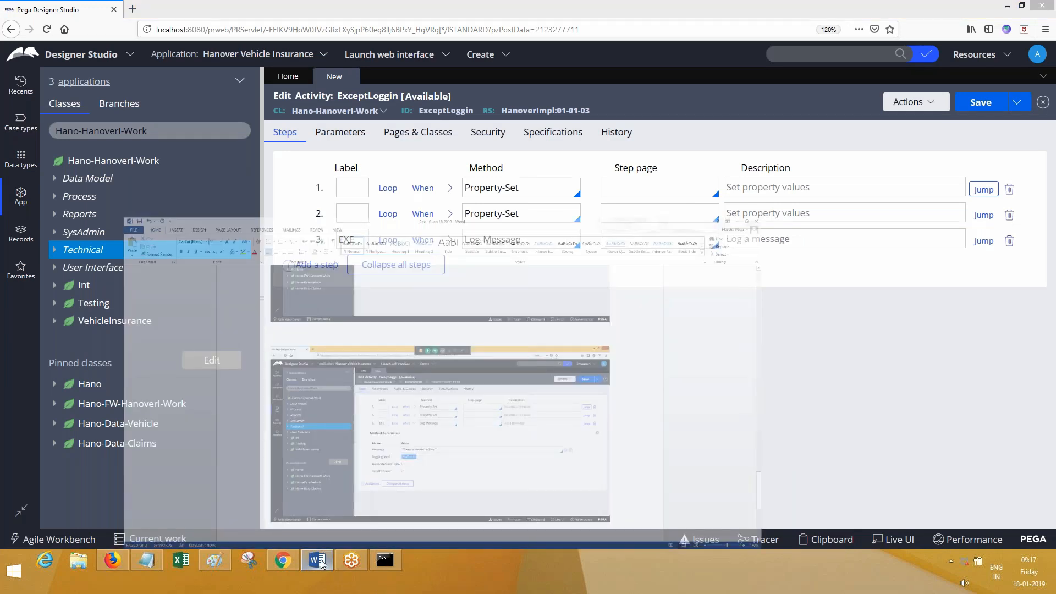
# Step: Recheck and submit the first step's jump settings with exception label EXE, and save the activity
pyautogui.click(526, 188)
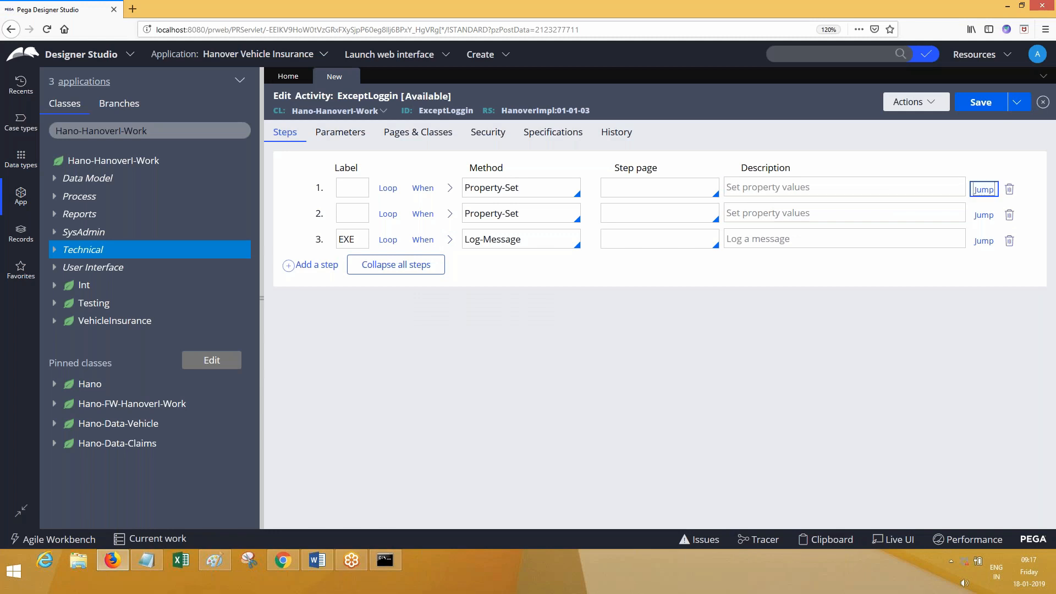
pyautogui.click(983, 189)
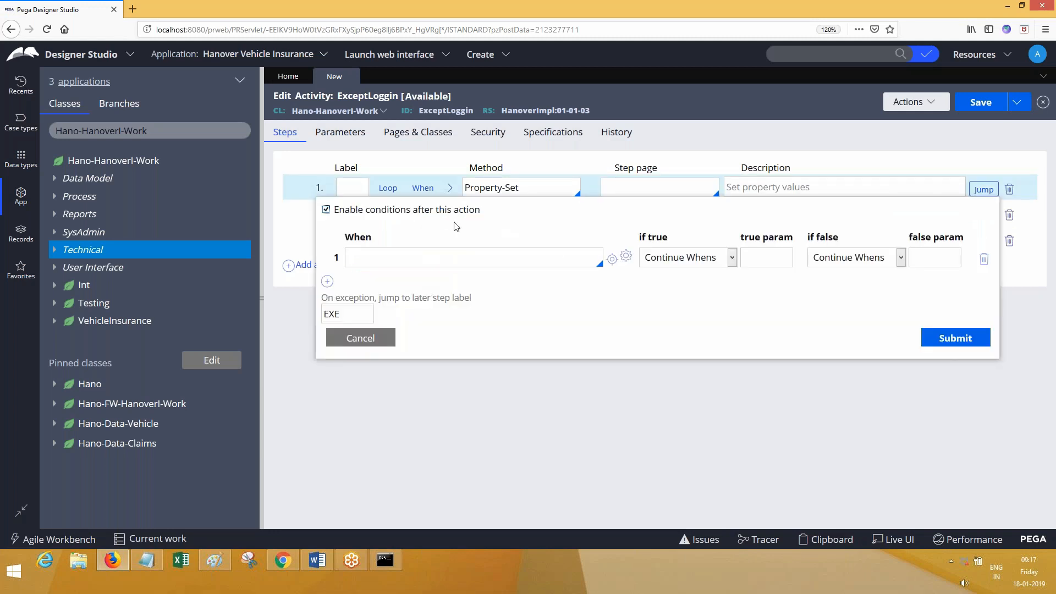
pyautogui.click(954, 338)
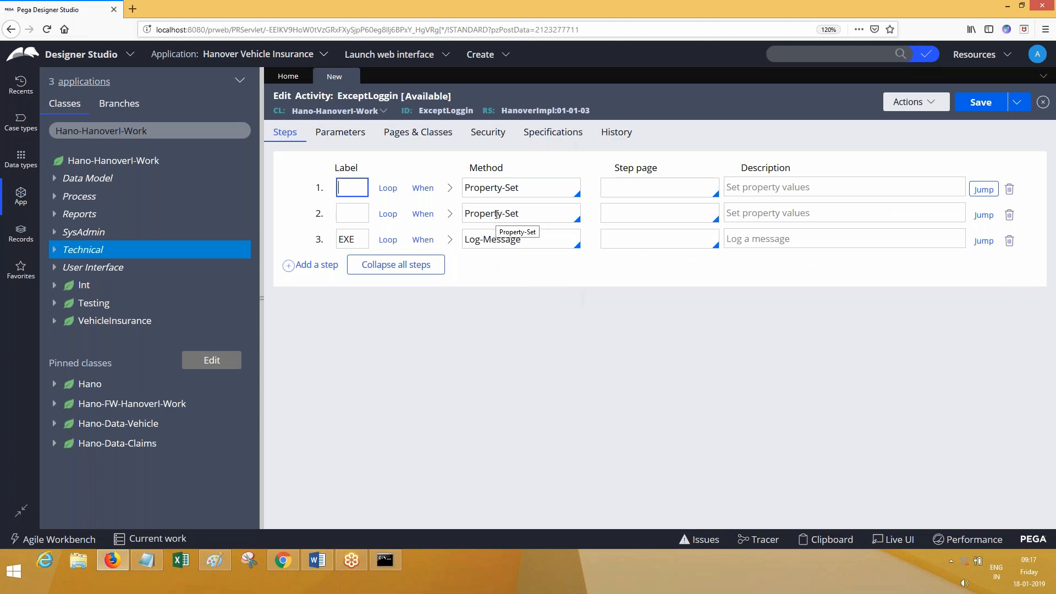
pyautogui.hotkey('ctrl', 's')
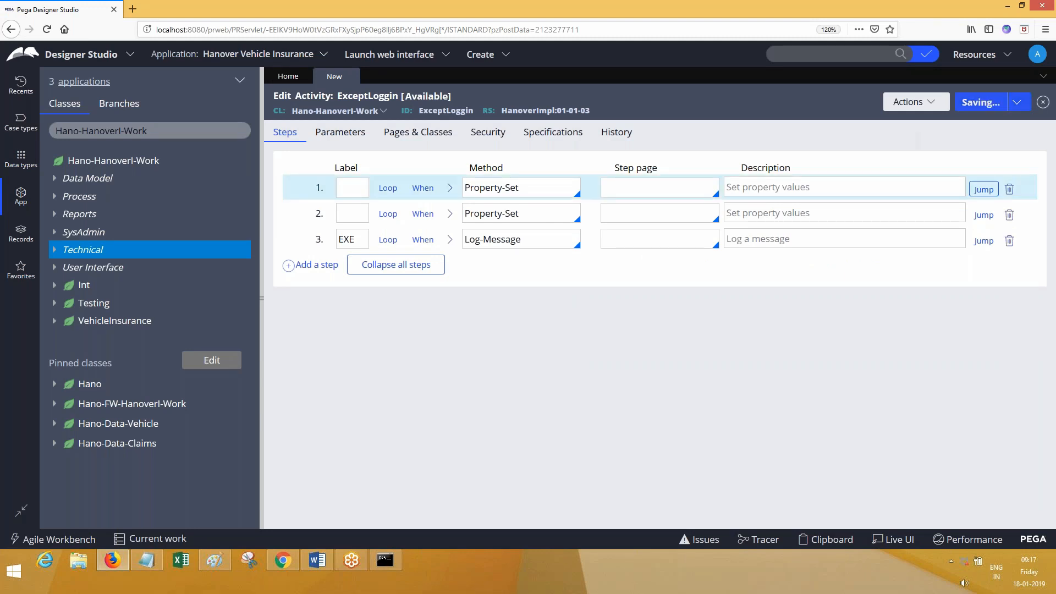
# Step: Examine the available activity types in the activity's security settings
pyautogui.click(488, 132)
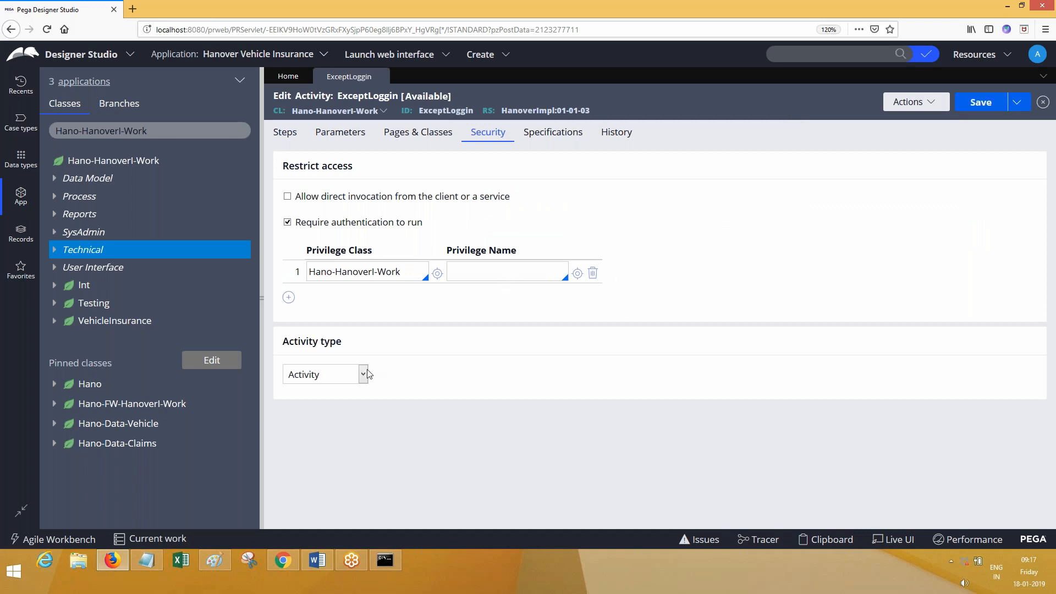
pyautogui.click(328, 404)
pyautogui.press('Escape')
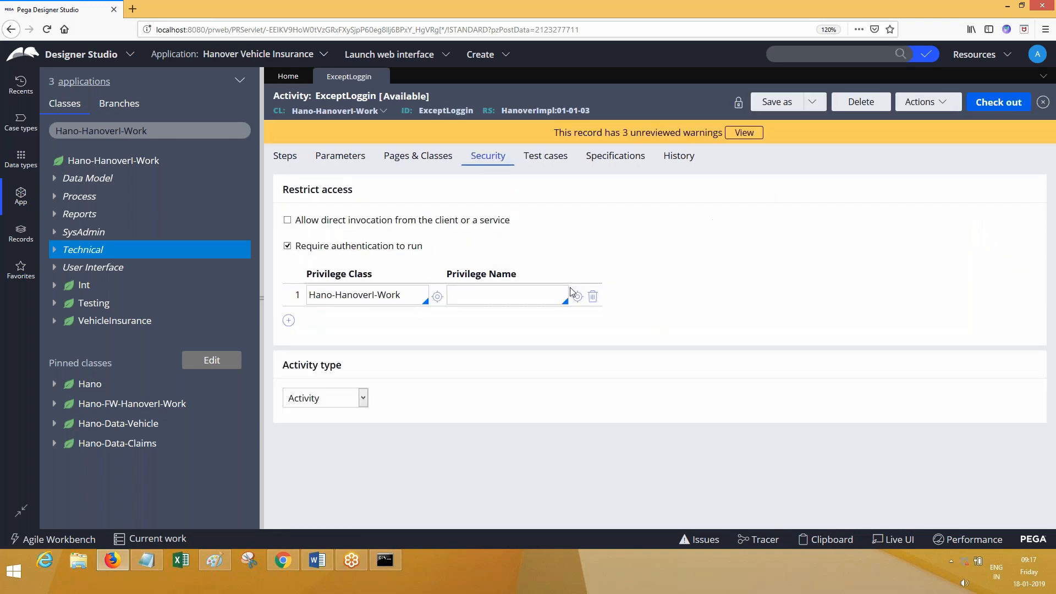
# Step: Set the ExceptLoggin activity's type to Utility and check out the activity
pyautogui.moveTo(282, 372); pyautogui.dragTo(398, 372)
pyautogui.click(330, 398)
pyautogui.click(310, 362)
pyautogui.click(998, 103)
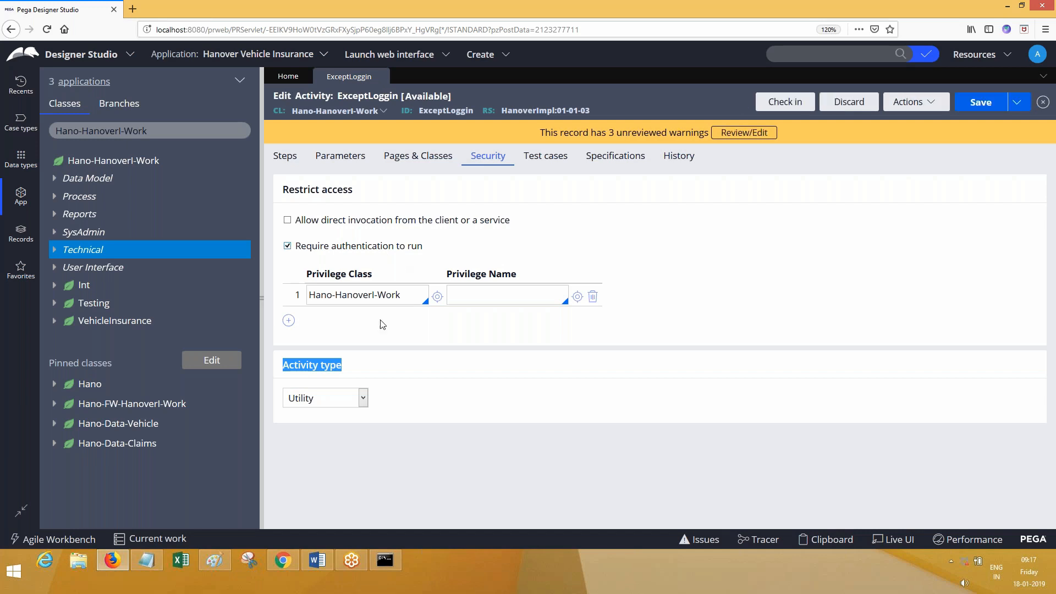
# Step: Add a screenshot of the Utility activity type to the Word document, and check in the saved activity with the comment "dsfdsfds"
pyautogui.click(318, 561)
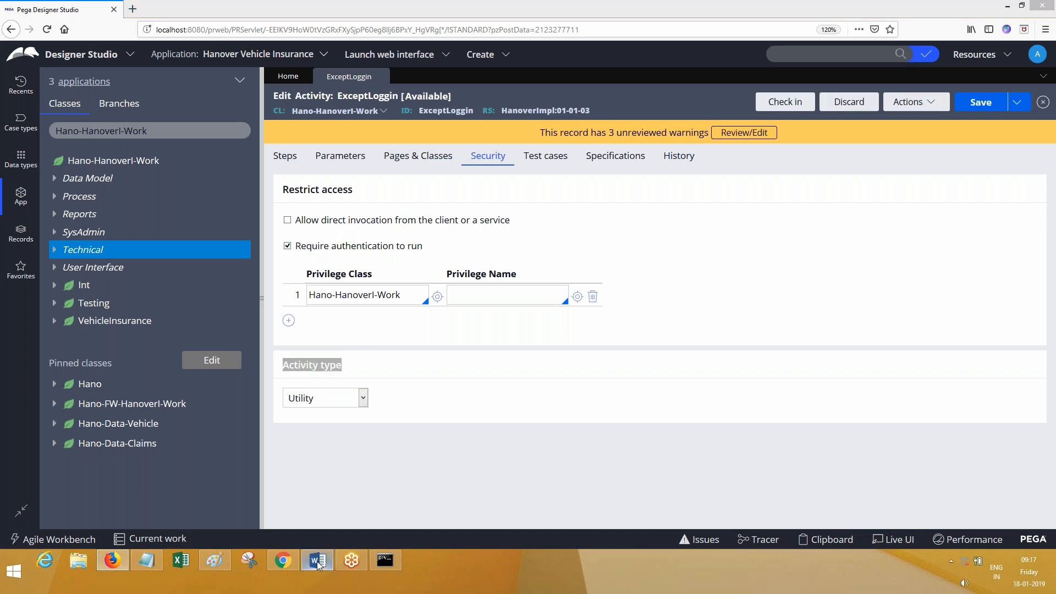
pyautogui.click(318, 565)
pyautogui.click(981, 104)
pyautogui.click(785, 111)
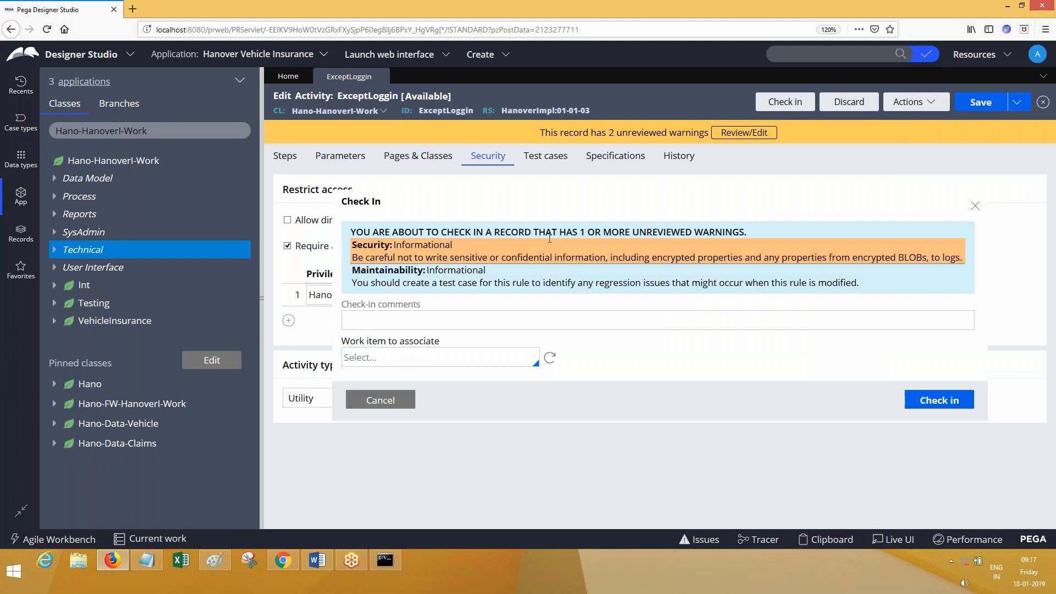
pyautogui.click(514, 319)
pyautogui.write('dsfdsfds')
pyautogui.press('Return')
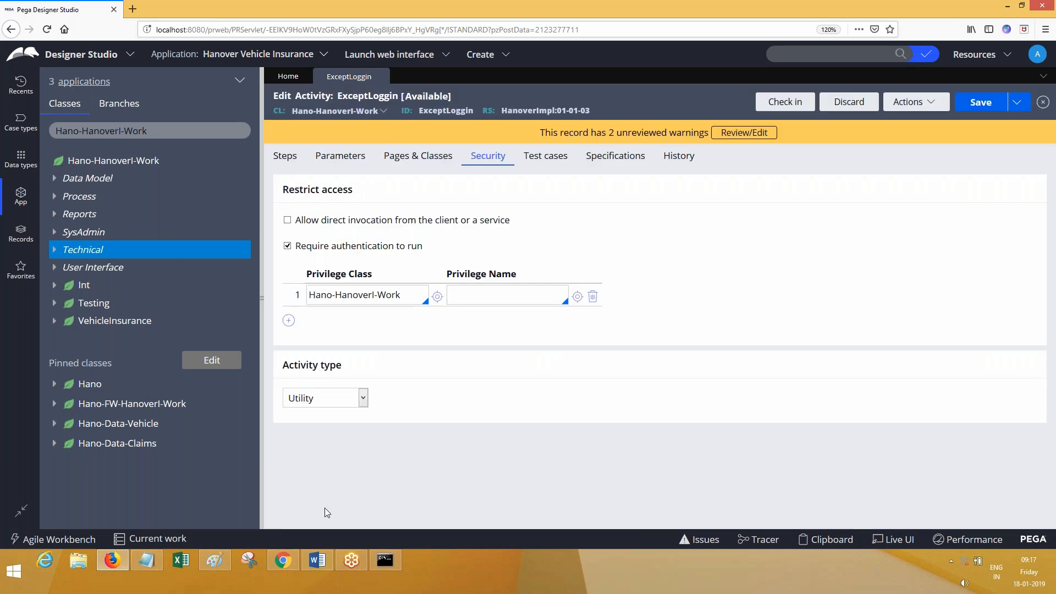
# Step: In the Word document, write "Create a test flow, call this activity and trace it," below the screenshot
pyautogui.click(308, 565)
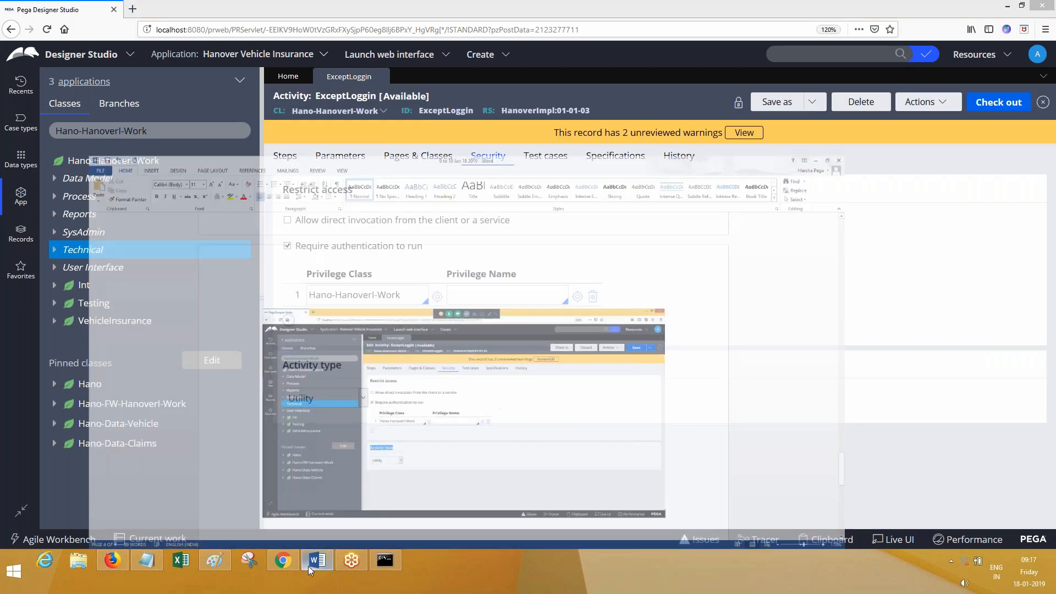
pyautogui.write('Create a test ')
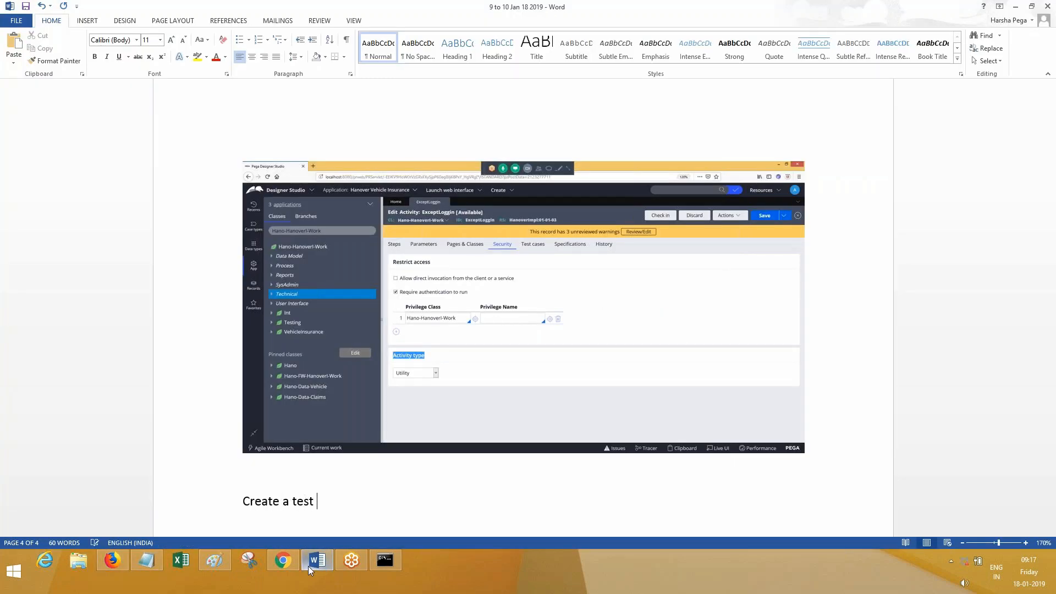
pyautogui.write('flow, call this actiity')
pyautogui.press('BackSpace')
pyautogui.press('BackSpace')
pyautogui.press('BackSpace')
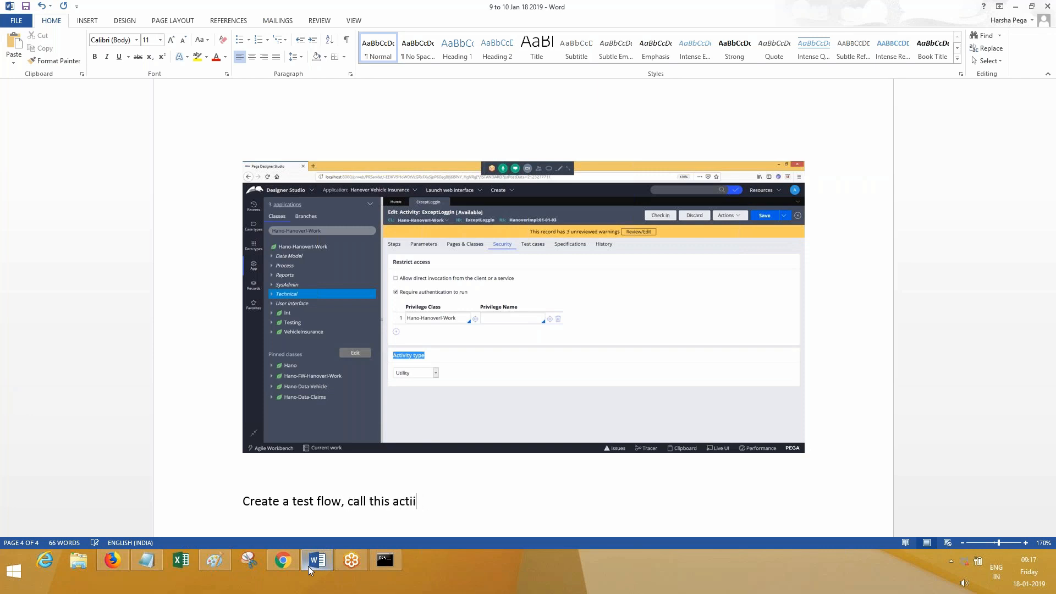
pyautogui.write('vity and trace it,')
pyautogui.press('Return')
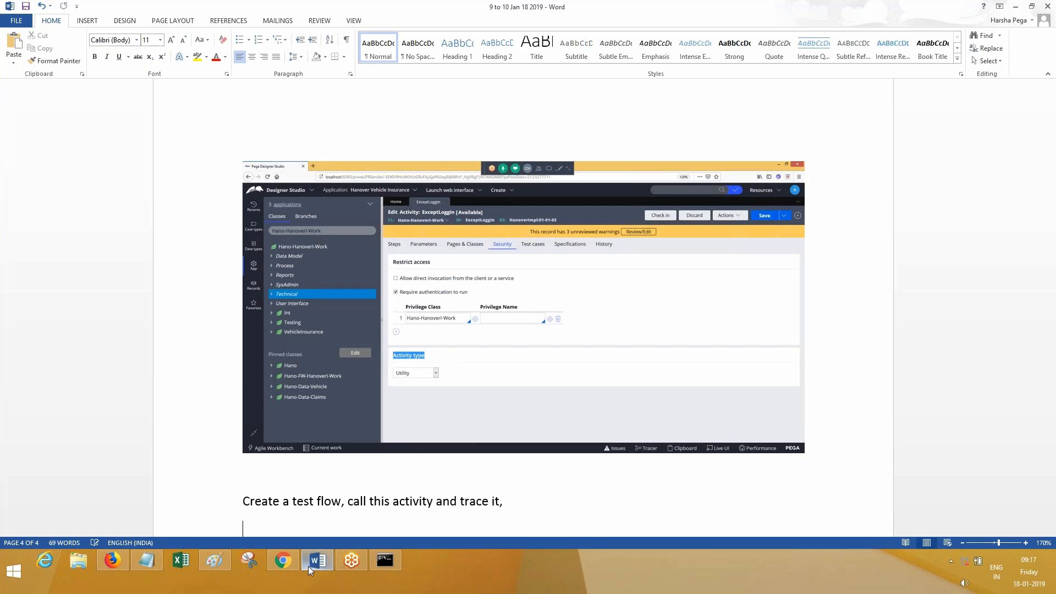
# Step: In Pega, start a new flow under Process of Hano-HanoverI-Work and add a screenshot of that choice to the Word document
pyautogui.hotkey('alt', 'Tab')
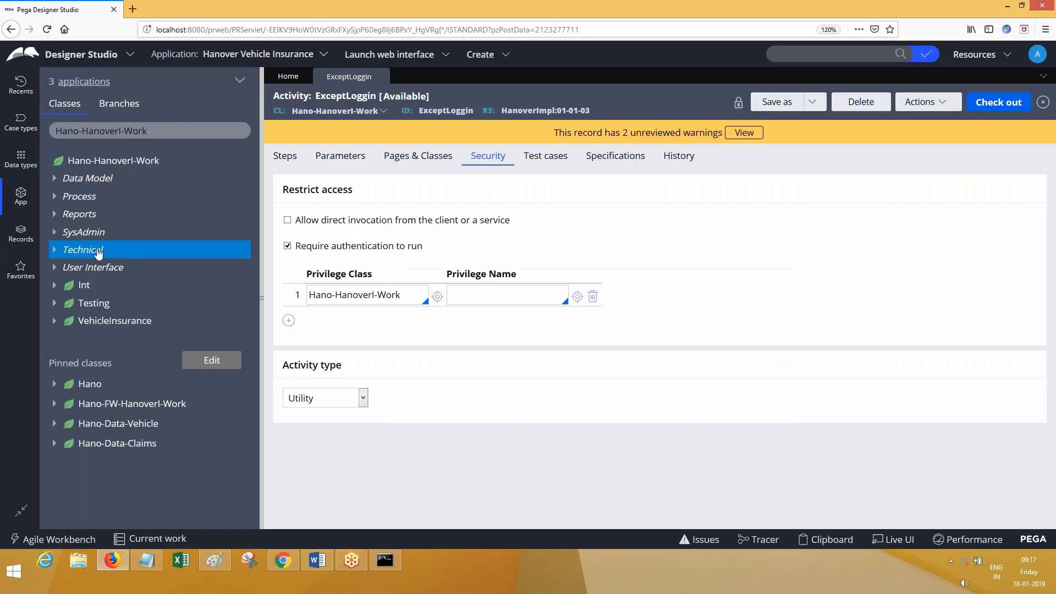
pyautogui.click(84, 201)
pyautogui.rightClick(84, 200)
pyautogui.moveTo(88, 213)
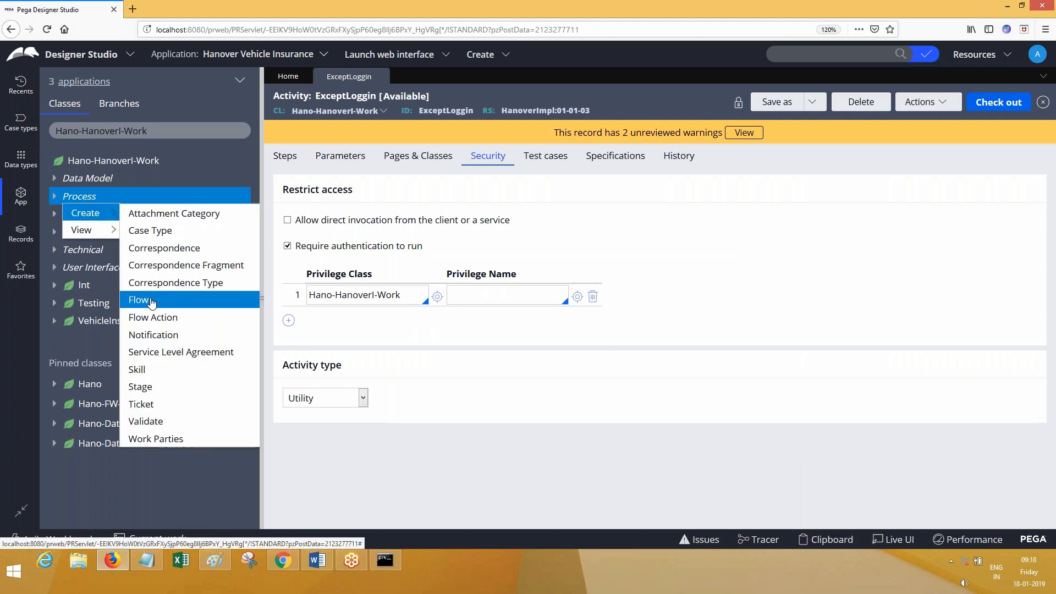
pyautogui.click(150, 301)
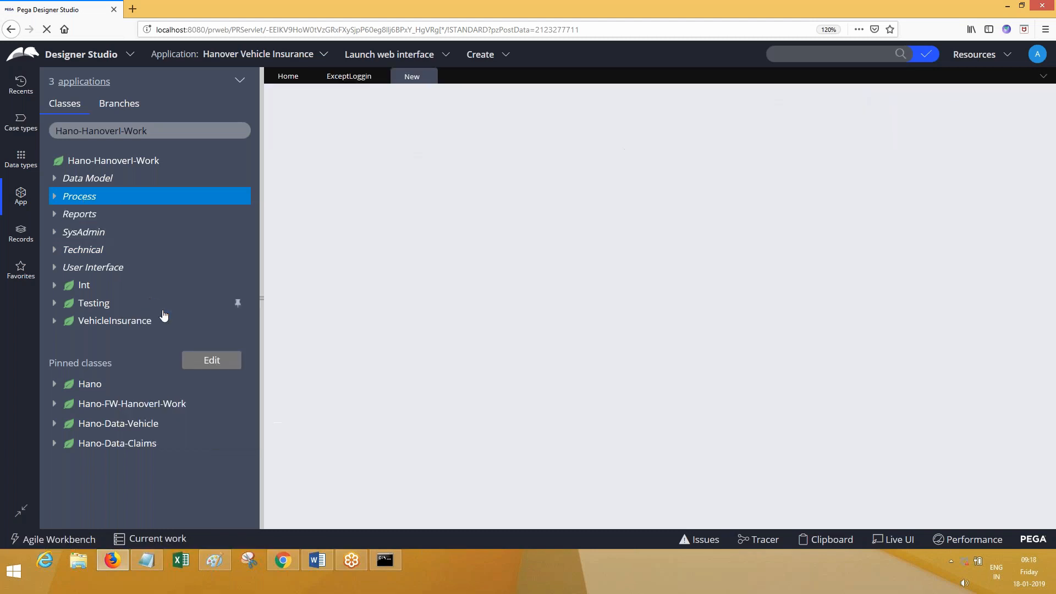
pyautogui.press('Return')
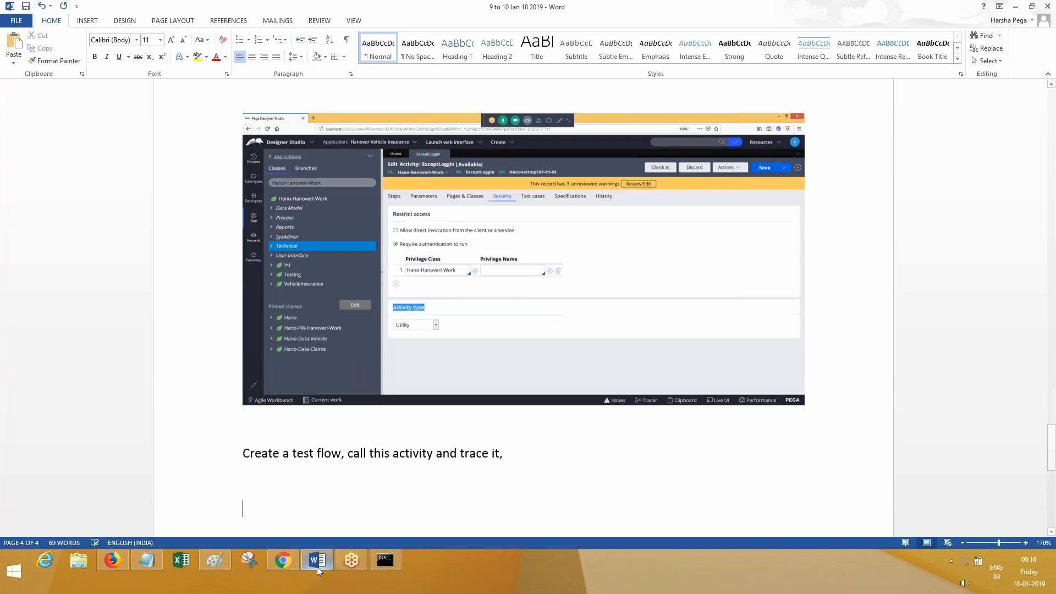
# Step: Label the new flow testflow in Pega, and create and open it
pyautogui.hotkey('alt', 'Tab')
pyautogui.write('testflow')
pyautogui.press('Tab')
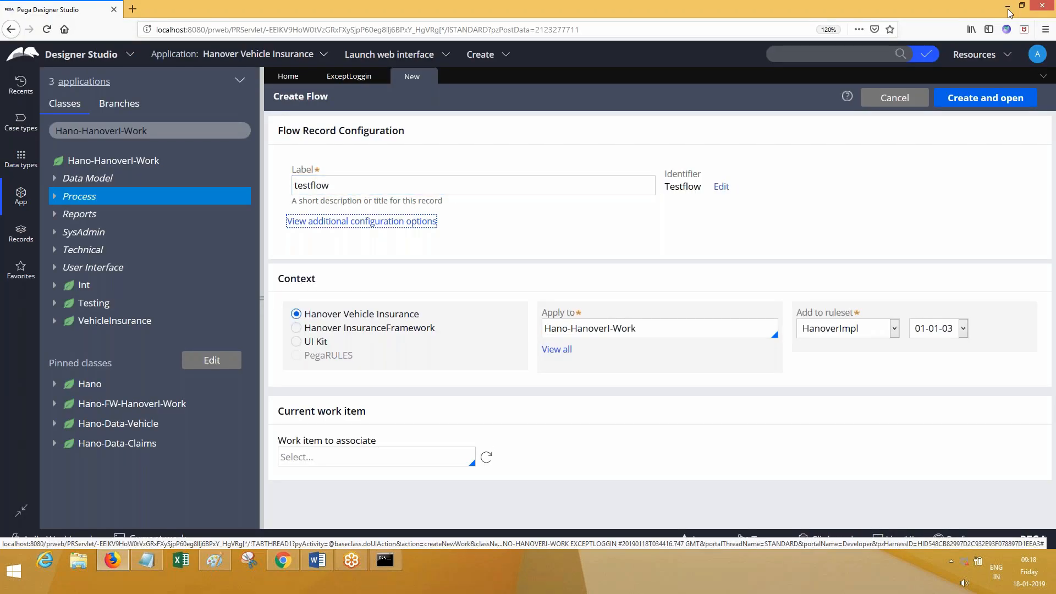
pyautogui.click(1001, 99)
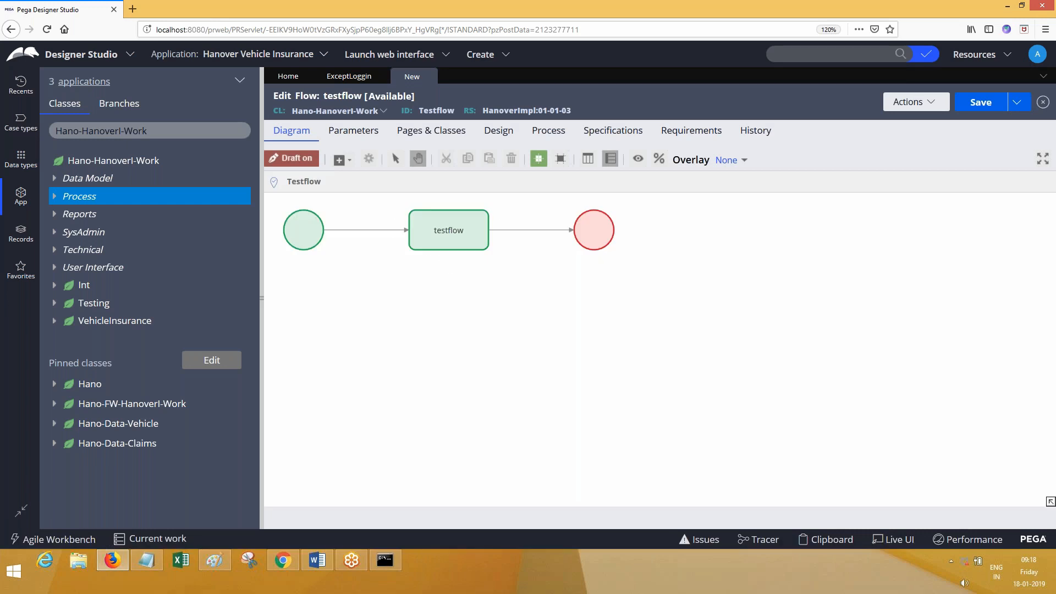
# Step: Delete the default shape between start and end in the testflow diagram and add a Utility shape
pyautogui.click(486, 218)
pyautogui.press('Delete')
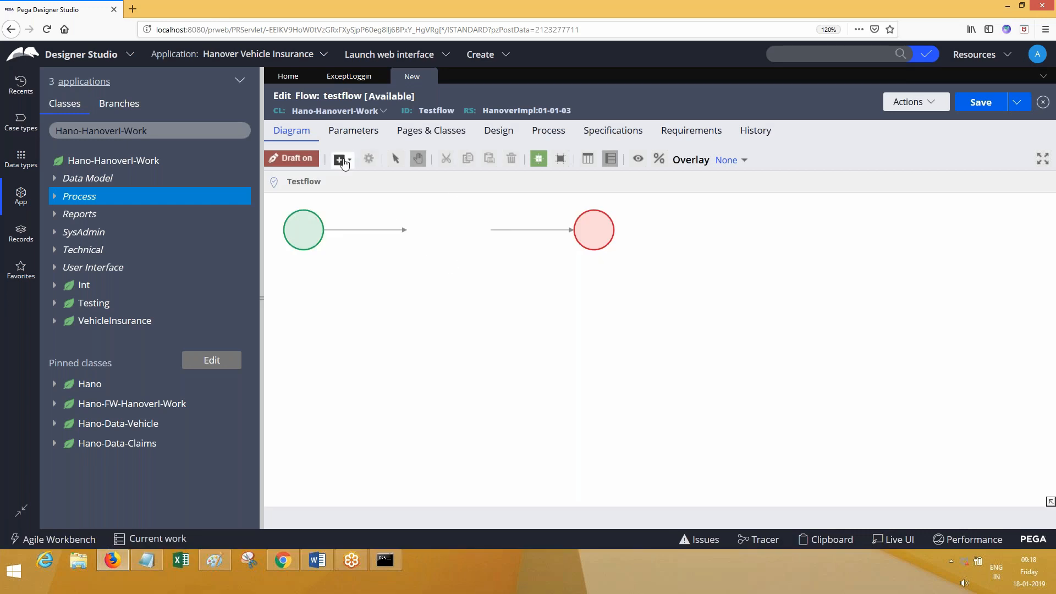
pyautogui.click(344, 161)
pyautogui.click(358, 247)
pyautogui.rightClick(453, 268)
pyautogui.moveTo(492, 284)
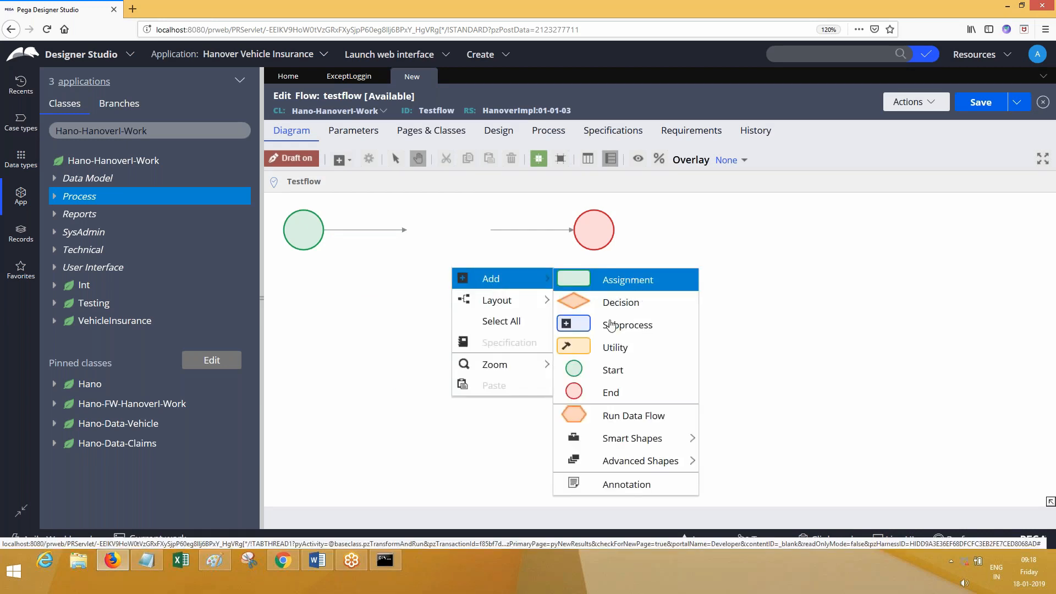
pyautogui.click(614, 347)
# Step: Connect the Utility shape in line between the start and end shapes, and add a screenshot of the flow to the Word document
pyautogui.click(522, 230)
pyautogui.press('Delete')
pyautogui.click(376, 230)
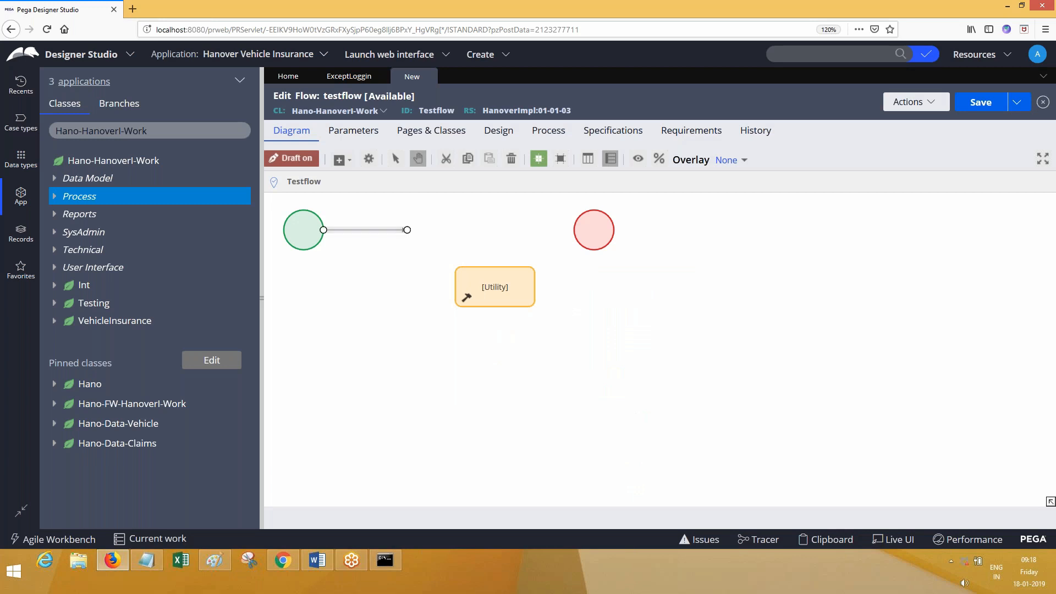
pyautogui.moveTo(407, 229); pyautogui.dragTo(454, 286)
pyautogui.click(443, 330)
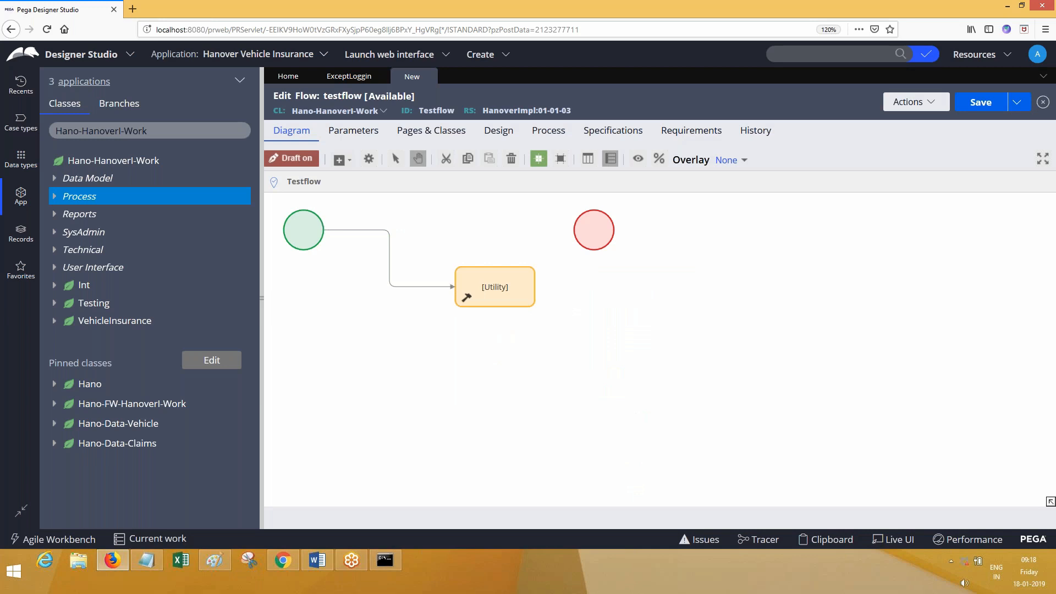
pyautogui.moveTo(535, 286); pyautogui.dragTo(573, 230)
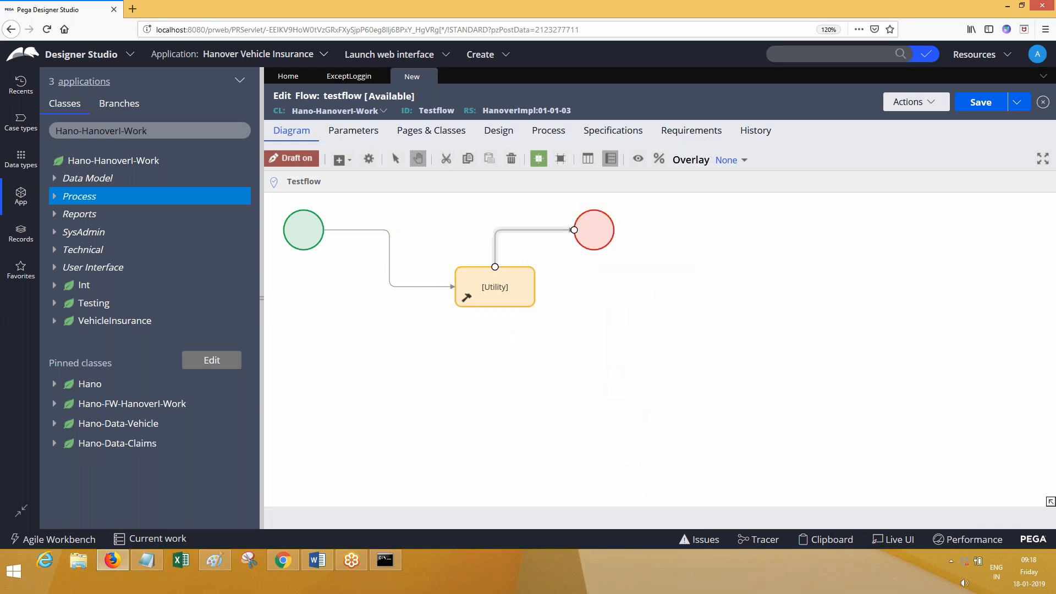
pyautogui.moveTo(508, 291); pyautogui.dragTo(452, 235)
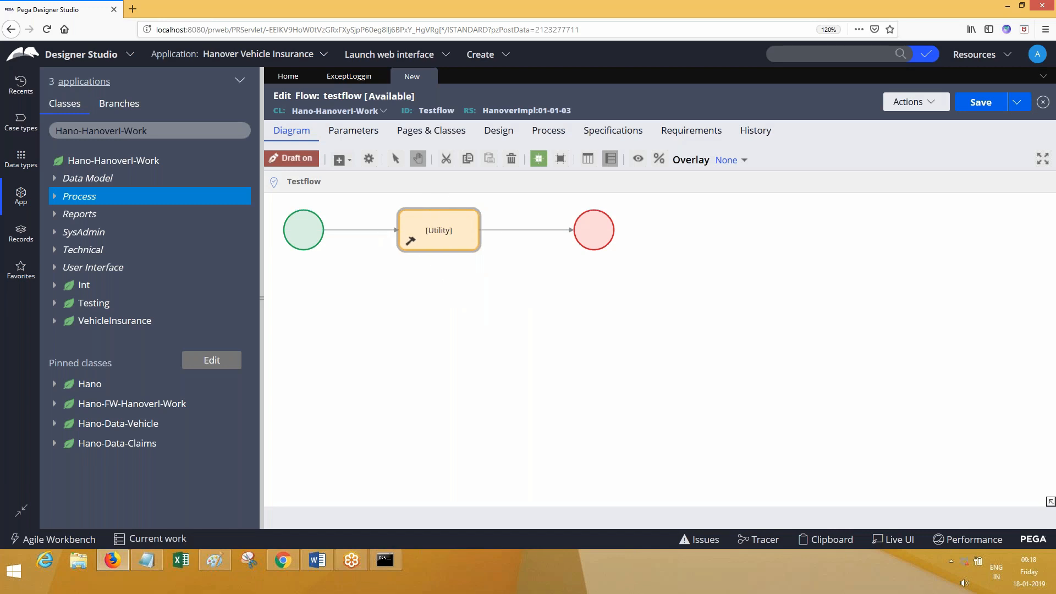
pyautogui.click(311, 570)
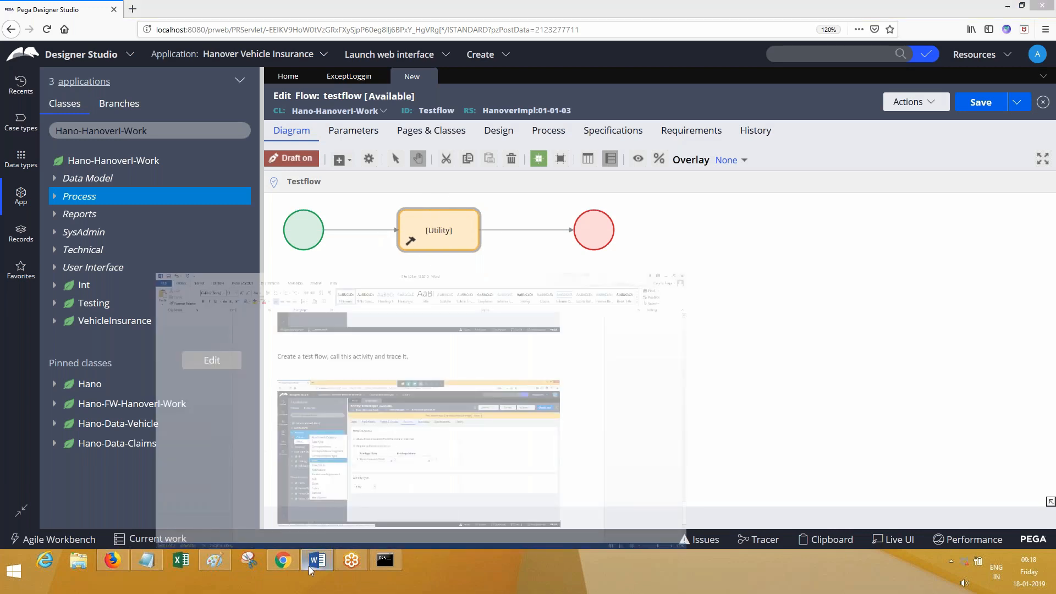
# Step: Set the Utility shape's rule to ExceptLoggin, name it ExceptLogging, and submit its properties
pyautogui.doubleClick(439, 230)
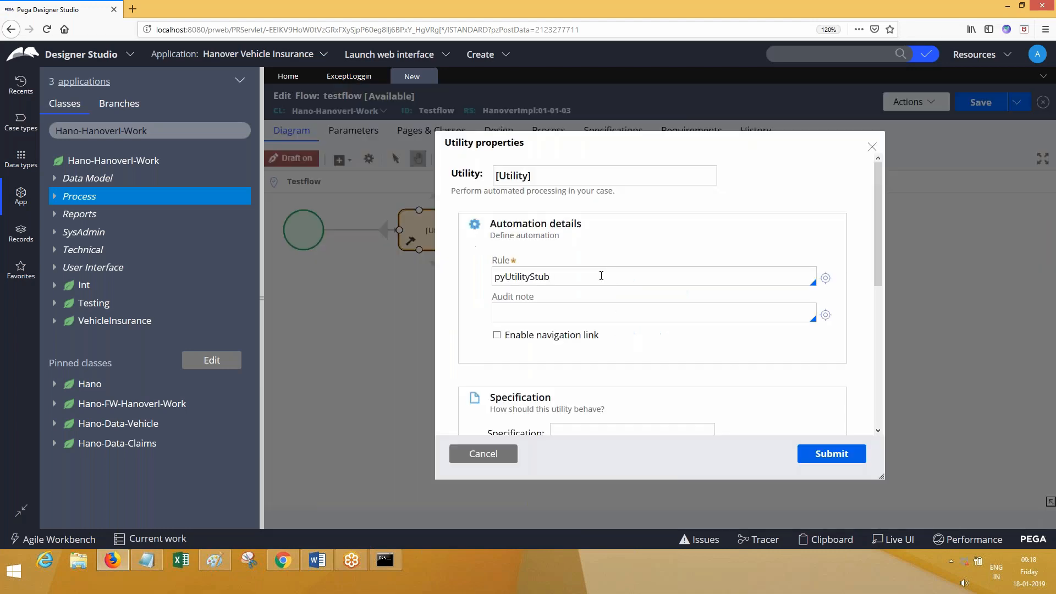
pyautogui.doubleClick(601, 276)
pyautogui.press('BackSpace')
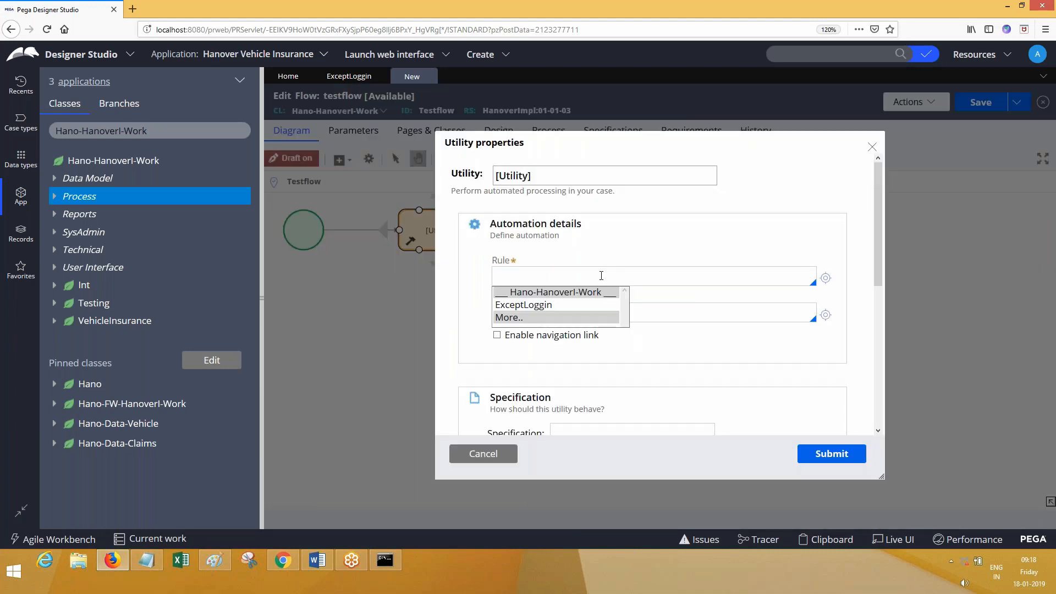
pyautogui.press('Return')
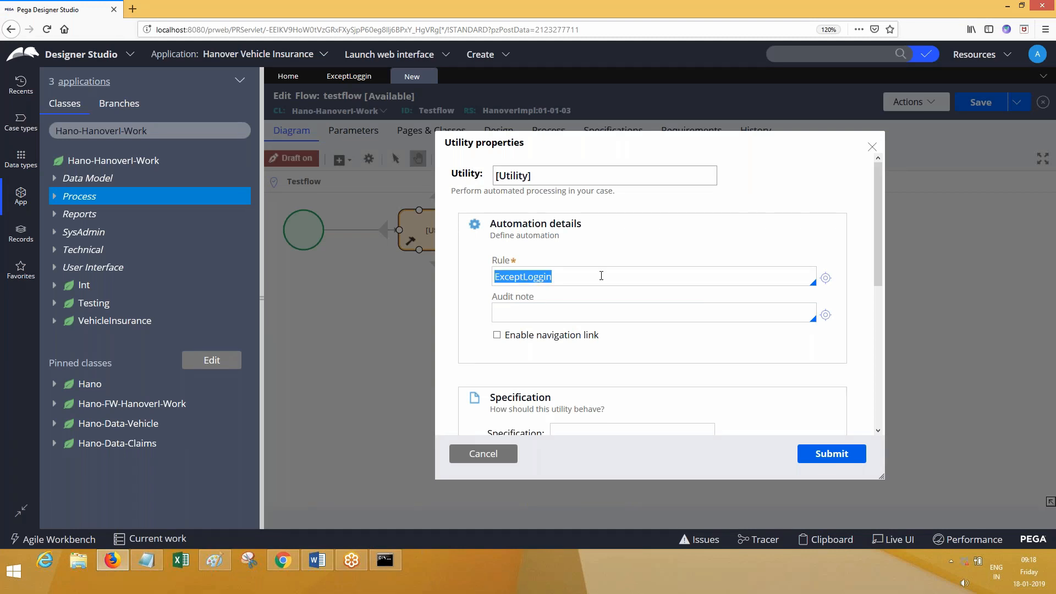
pyautogui.click(542, 171)
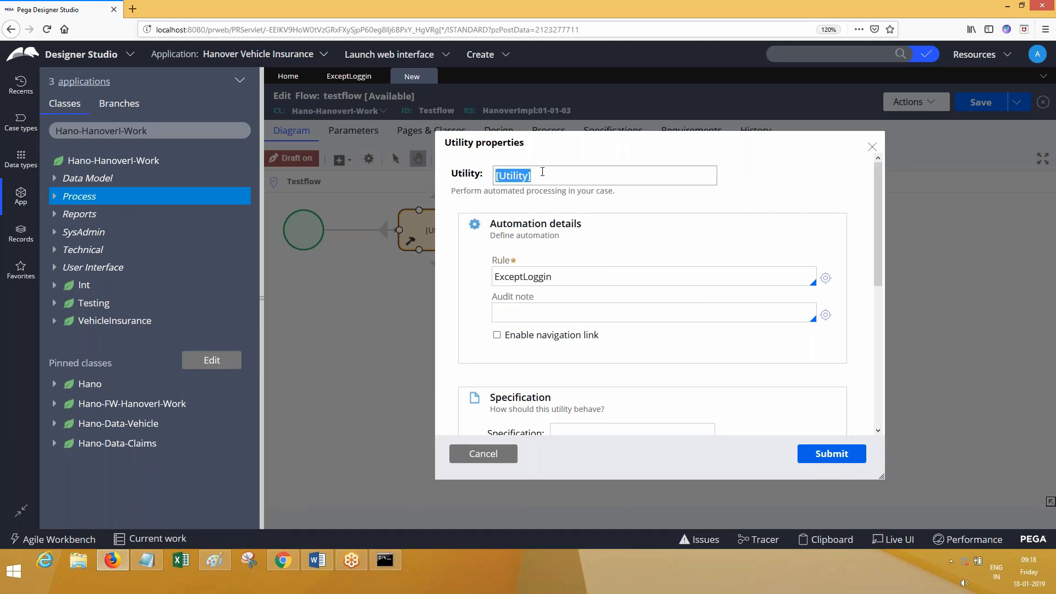
pyautogui.write('ExceptLogging')
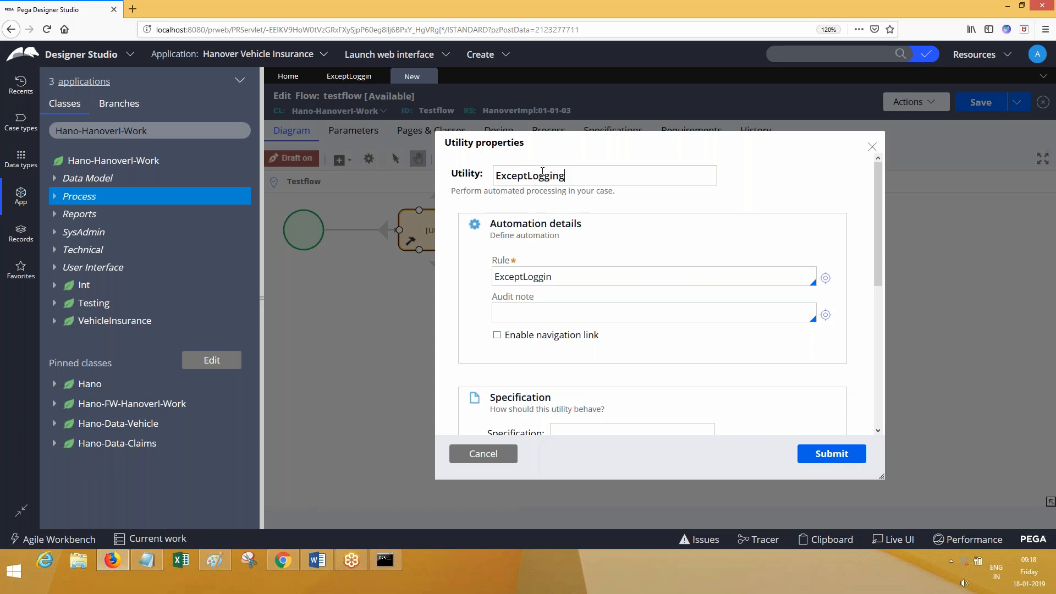
pyautogui.click(830, 454)
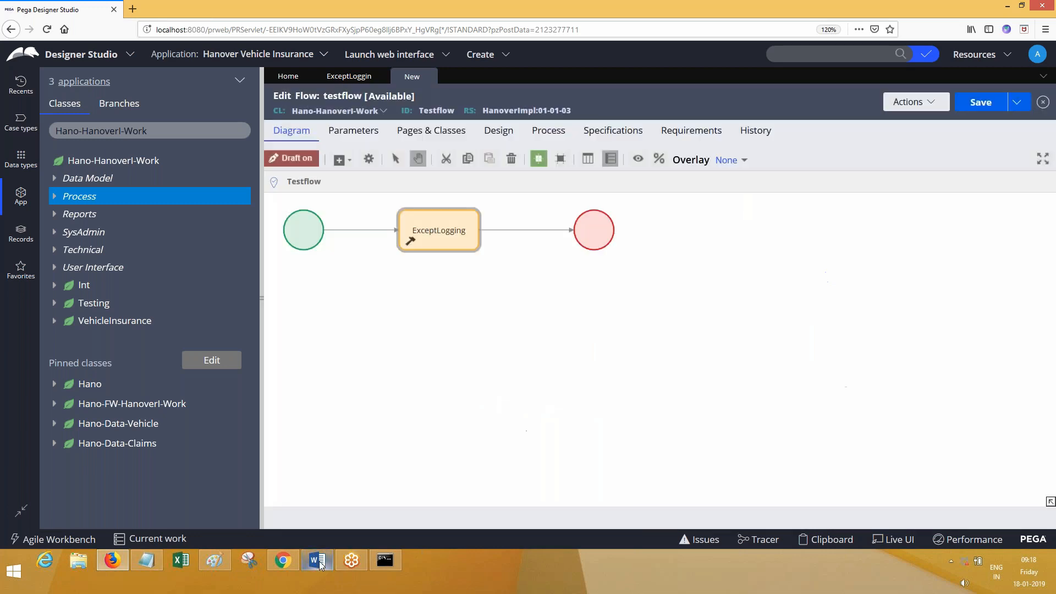
# Step: Add a screenshot of the Utility properties to the Word document and return to Pega
pyautogui.click(320, 561)
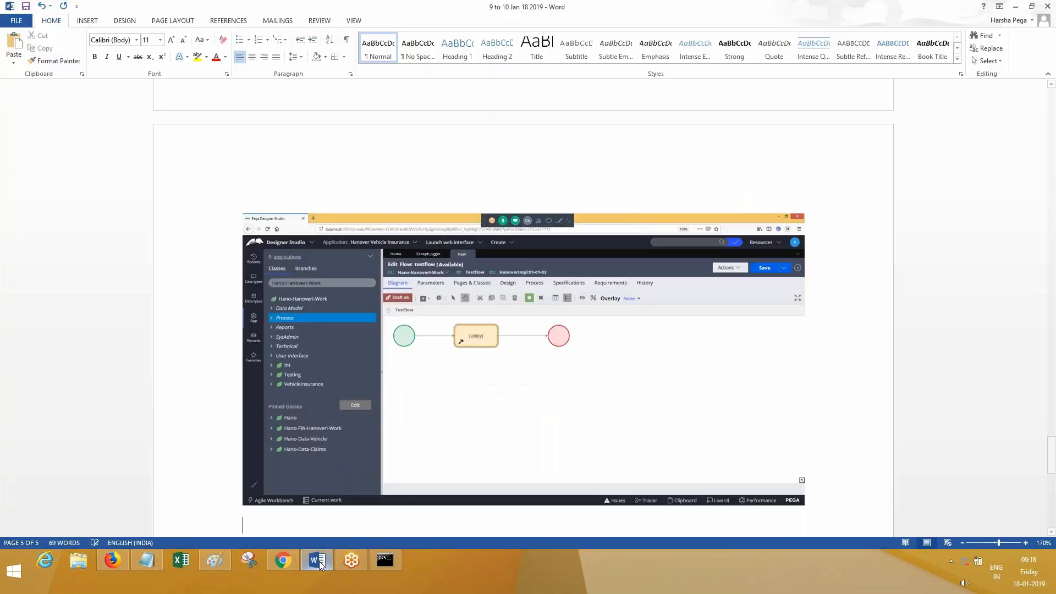
pyautogui.hotkey('ctrl', 'v')
pyautogui.click(320, 561)
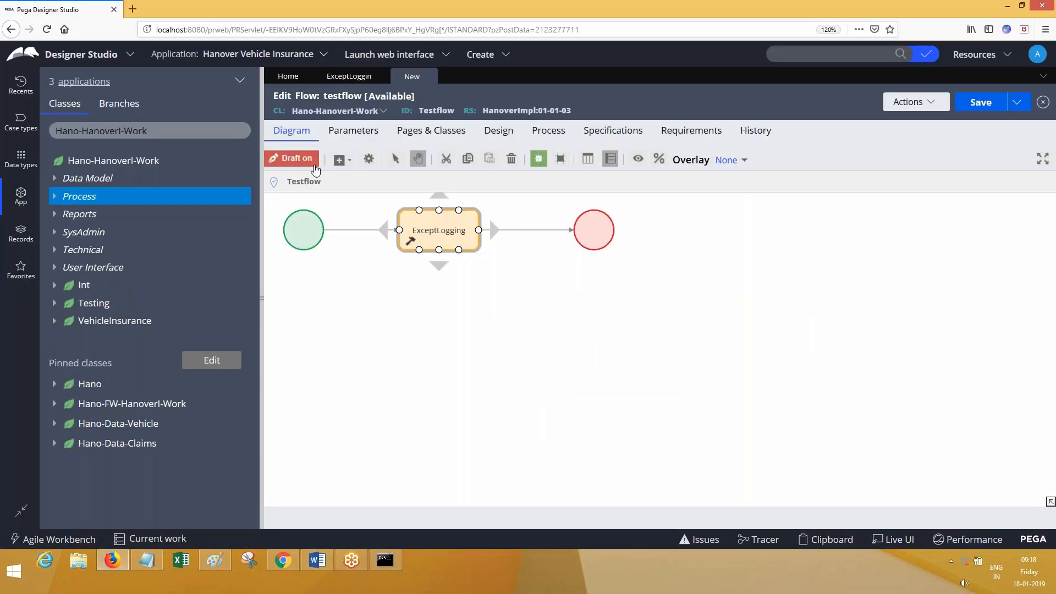
# Step: Turn off draft mode for testflow and save the flow
pyautogui.click(498, 131)
pyautogui.click(541, 133)
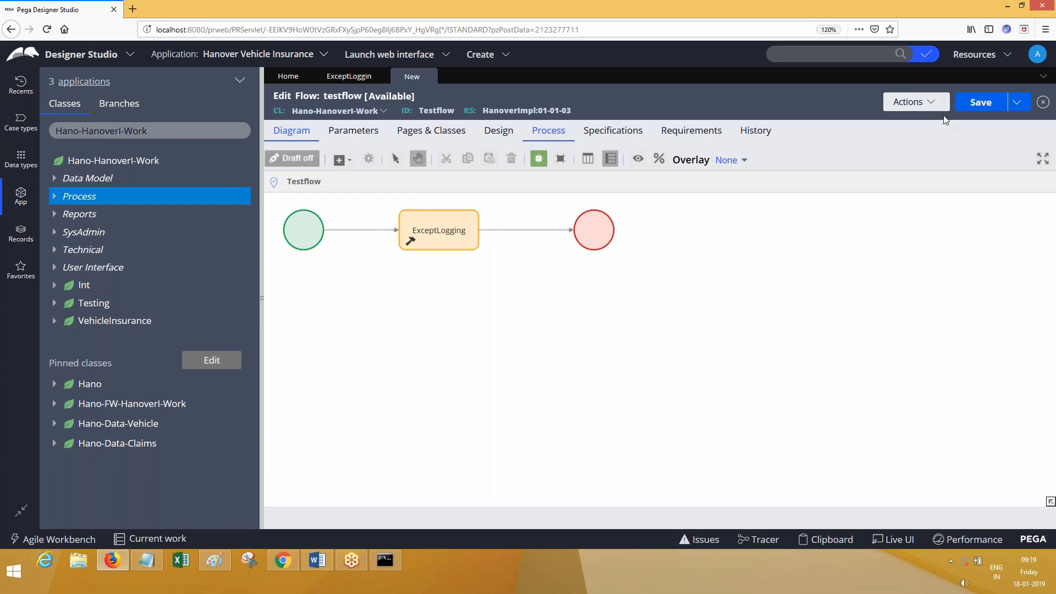
pyautogui.click(979, 102)
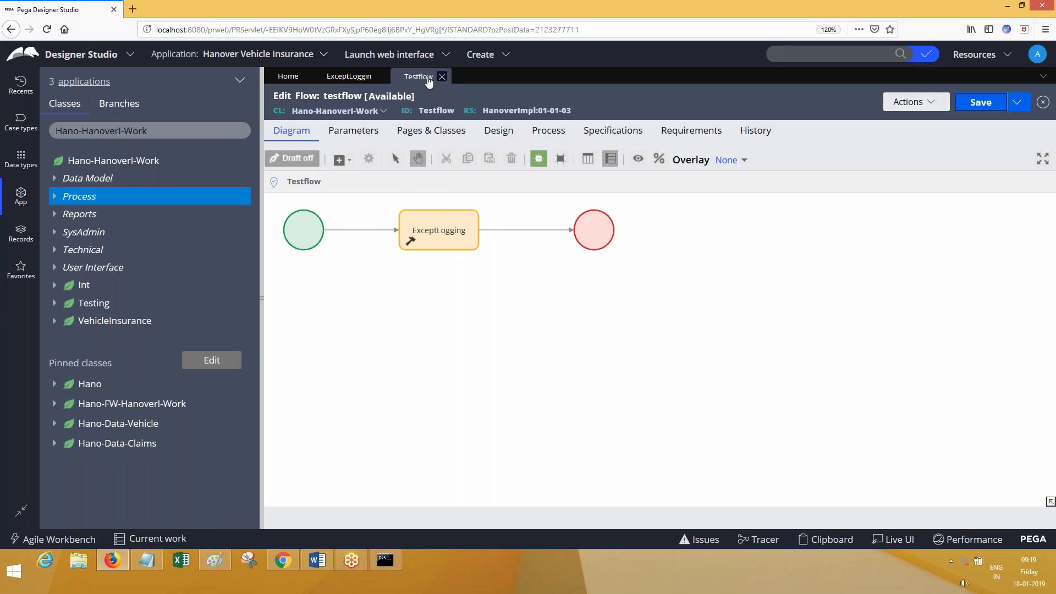
# Step: Close testflow, reopen it from the recent items, and check it out
pyautogui.click(442, 77)
pyautogui.click(18, 85)
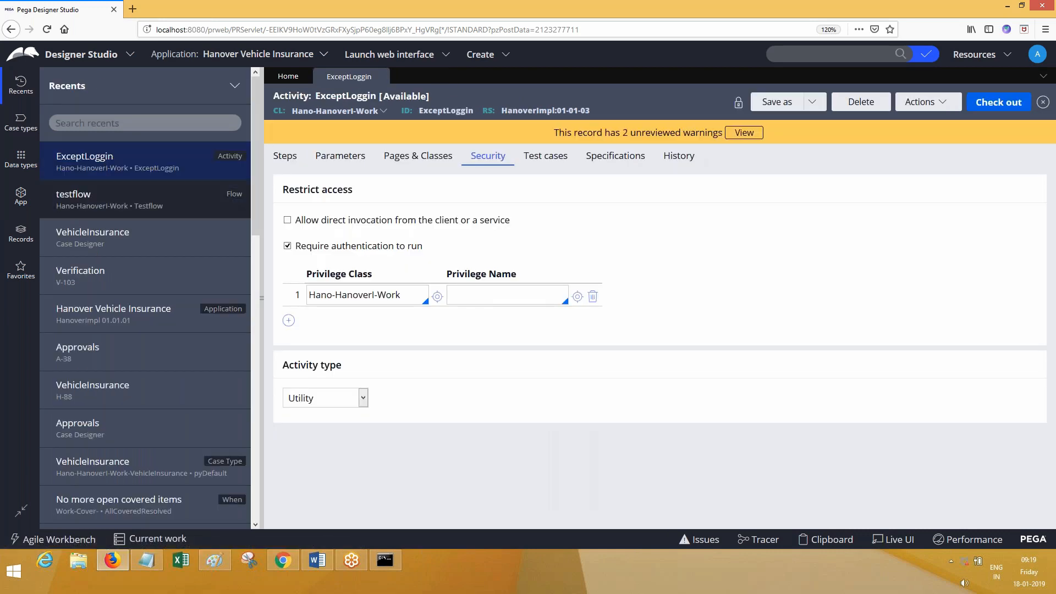
pyautogui.click(87, 196)
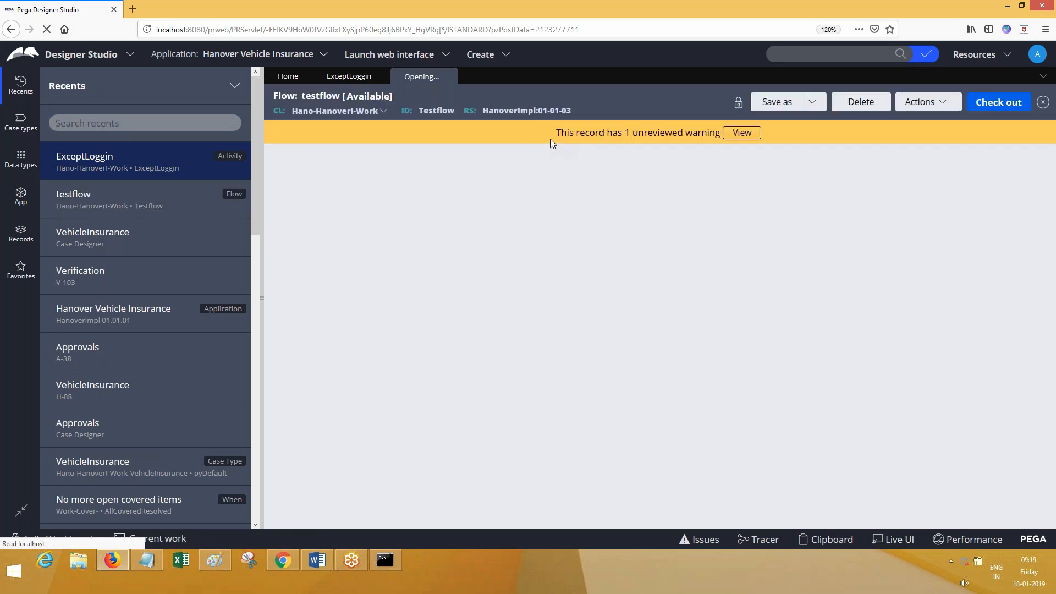
pyautogui.click(998, 102)
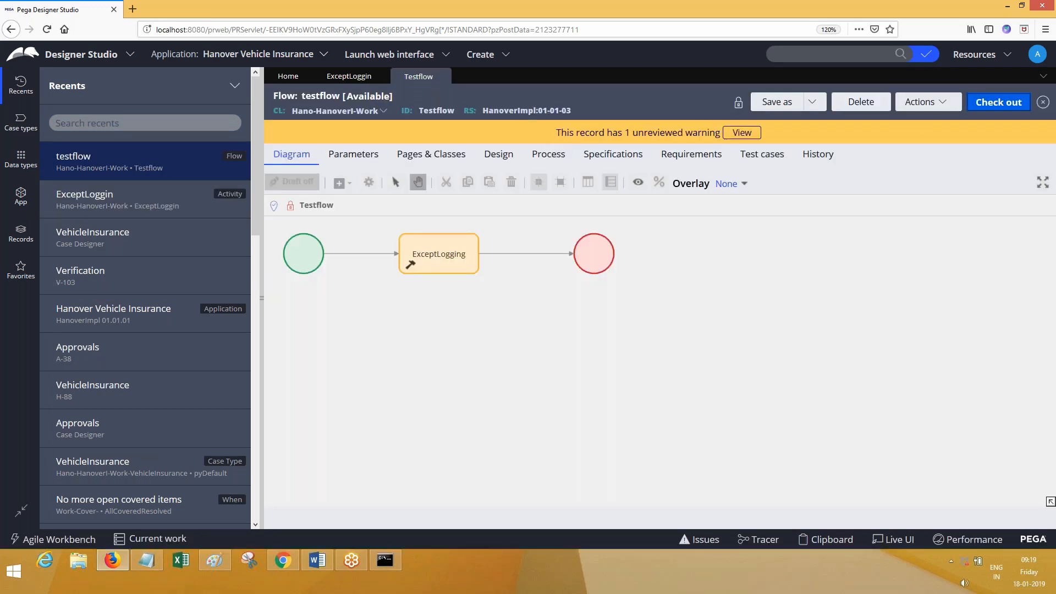
# Step: Set testflow to create a new work object, choose the work parties rule matching "pycase", and save the flow
pyautogui.click(563, 157)
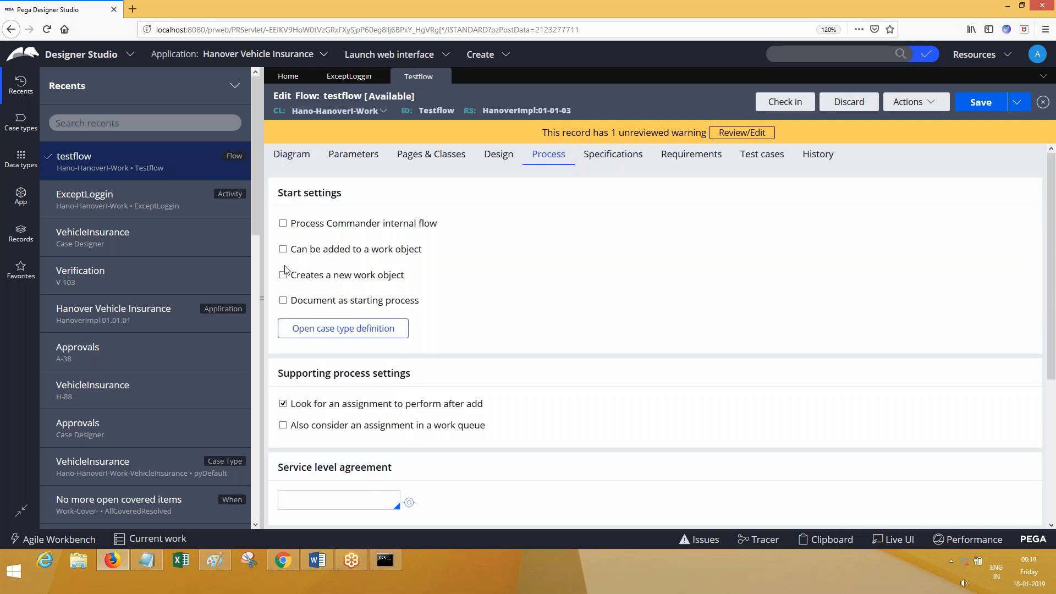
pyautogui.click(283, 273)
pyautogui.scroll(-1, 1054, 350)
pyautogui.scroll(-3, 1054, 350)
pyautogui.doubleClick(317, 395)
pyautogui.write('pycase')
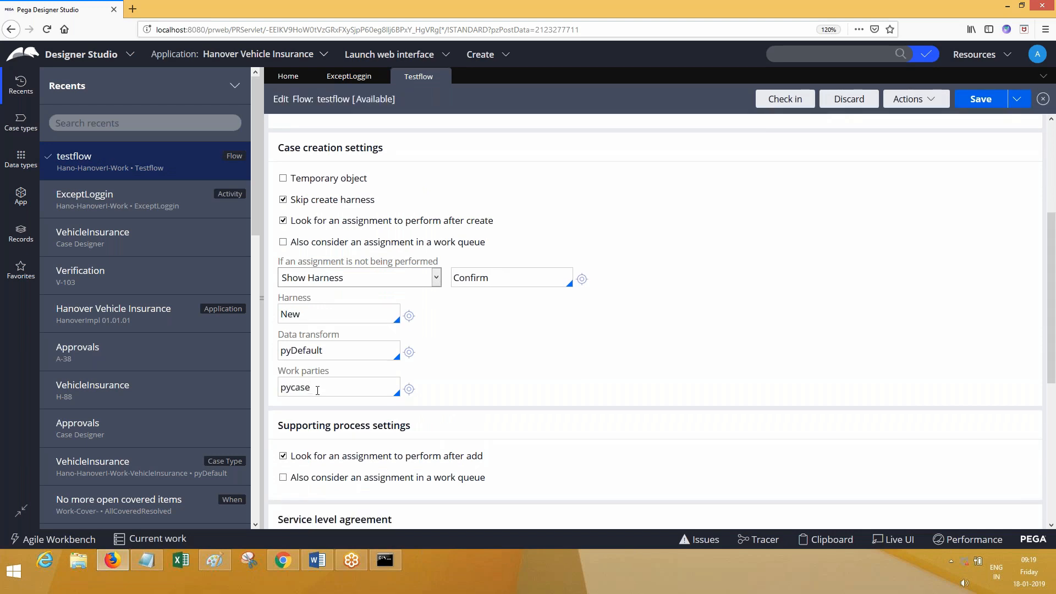
pyautogui.click(317, 397)
pyautogui.click(980, 100)
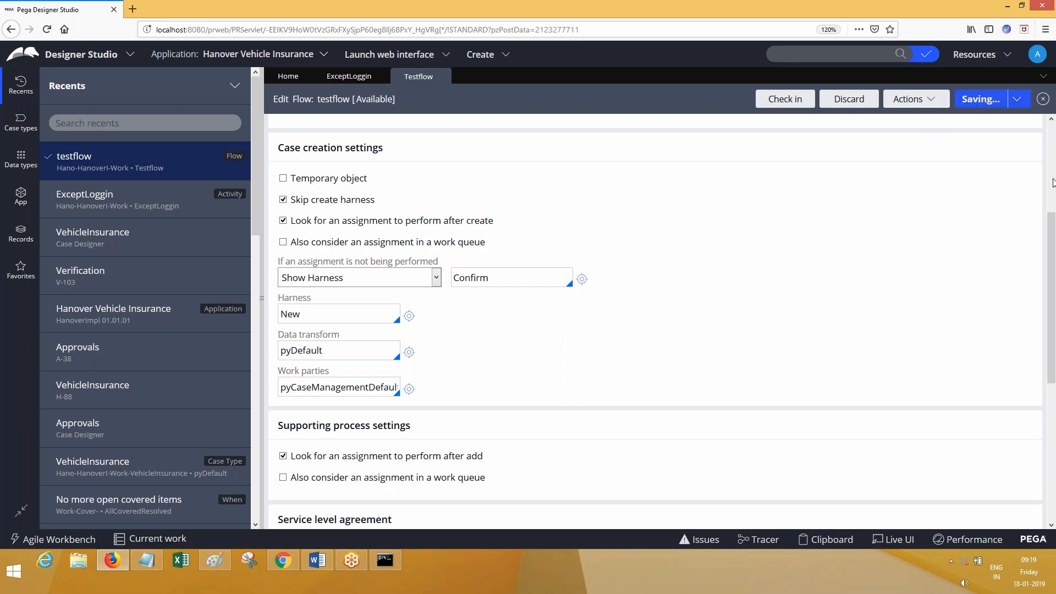
# Step: Display testflow's diagram and add a screenshot of it to the Word document
pyautogui.click(317, 560)
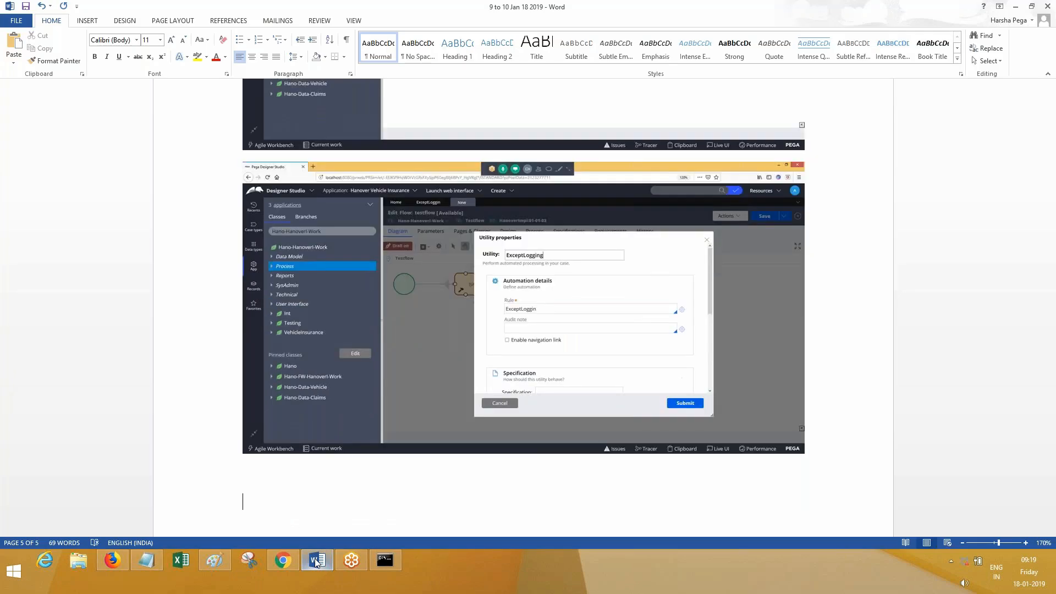
pyautogui.click(316, 561)
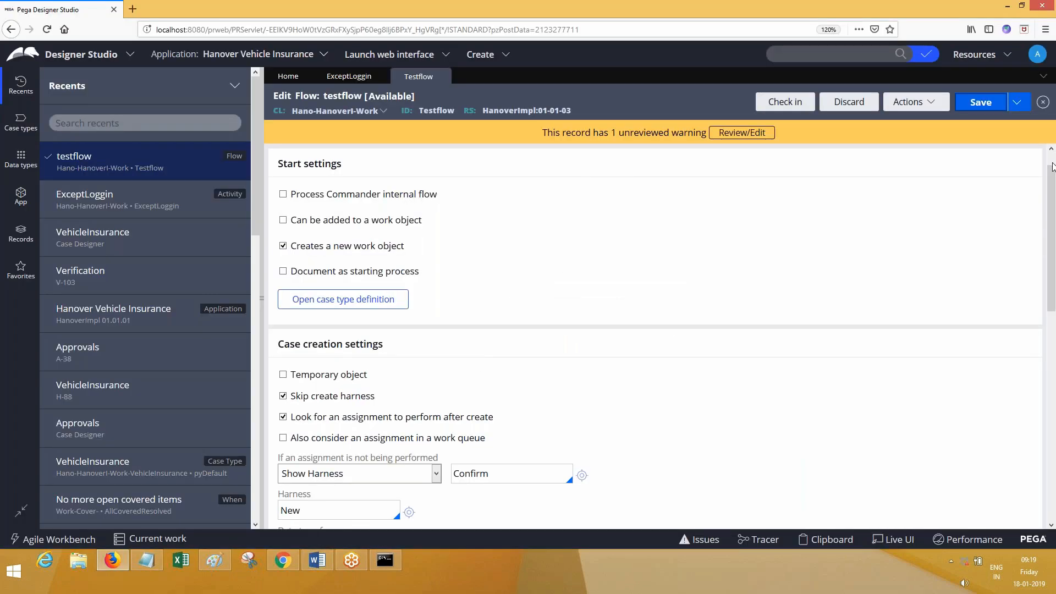
pyautogui.click(304, 158)
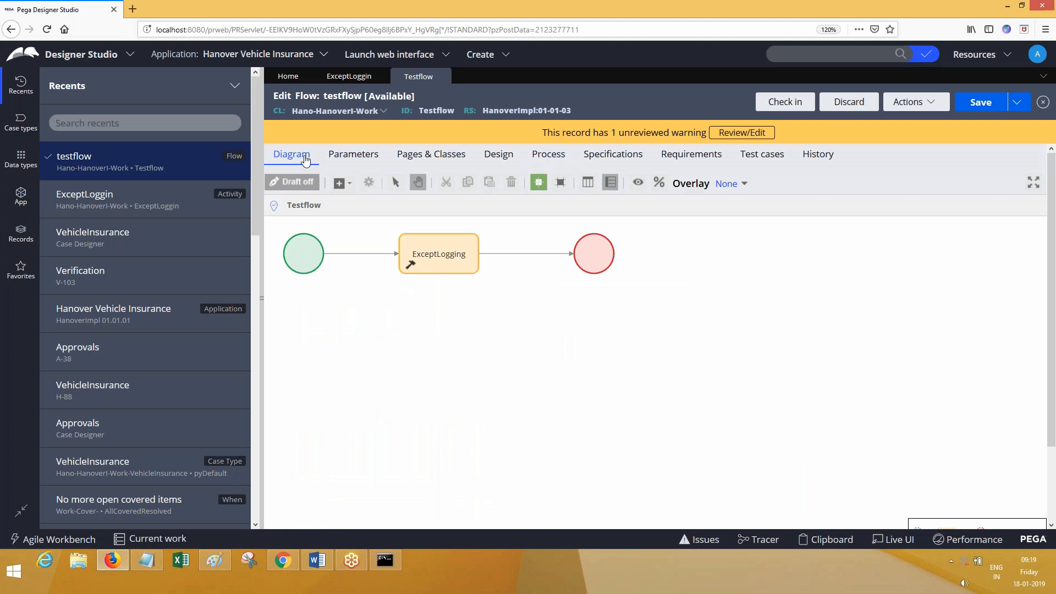
pyautogui.click(320, 566)
pyautogui.hotkey('ctrl', 'v')
pyautogui.press('Return')
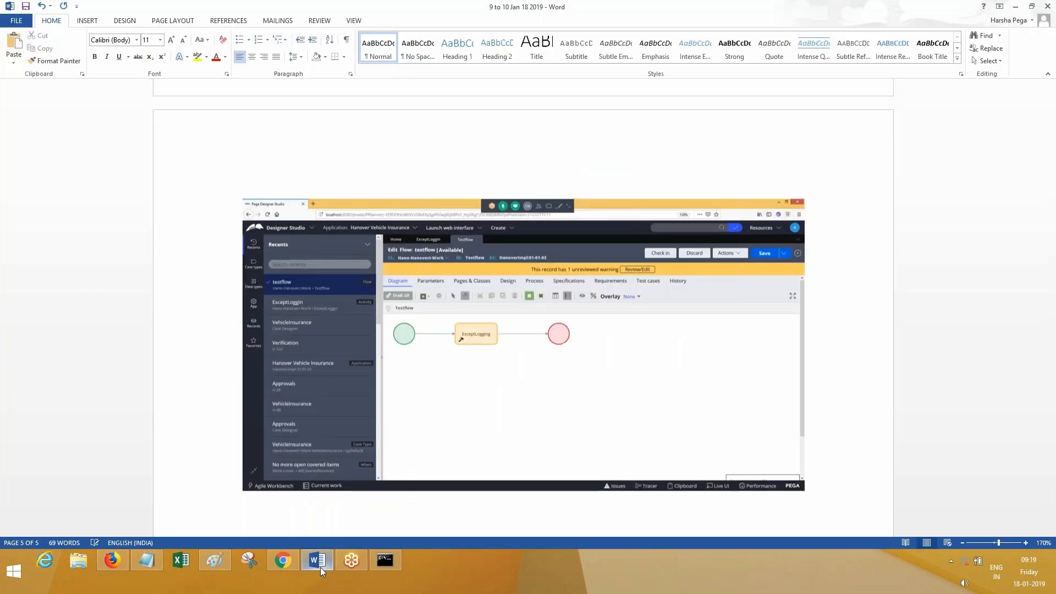
# Step: Write the line "Run the flow and trace it." below the testflow diagram screenshot
pyautogui.write('Run the flow')
pyautogui.write(' and trace')
pyautogui.press('BackSpace')
pyautogui.write('race it.')
pyautogui.press('Return')
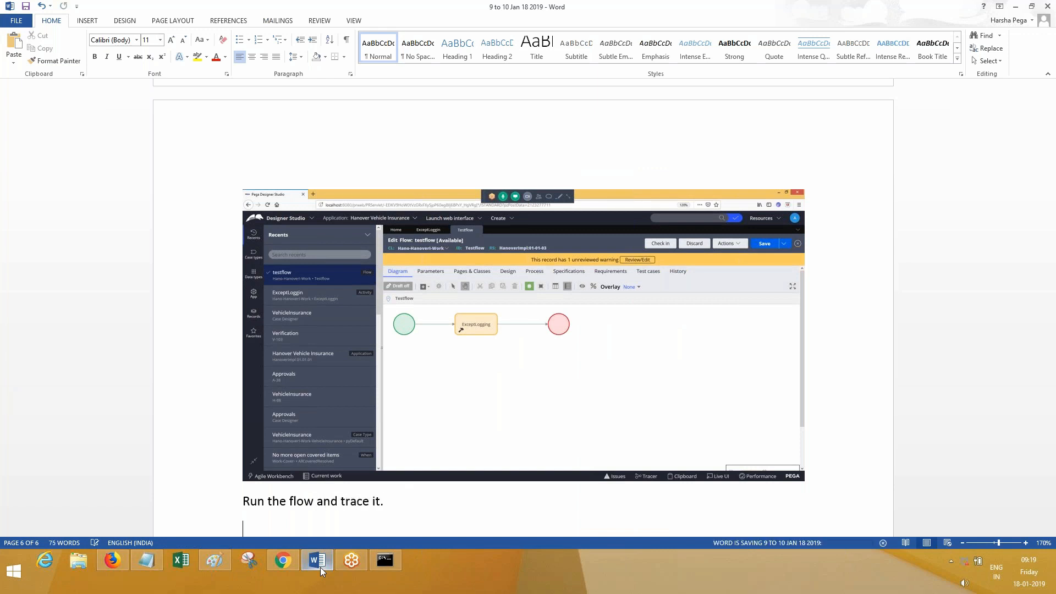
# Step: Switch to Pega, open Tracer and its settings, and exclude DB Query and Interaction events from tracing
pyautogui.hotkey('alt', 'Tab')
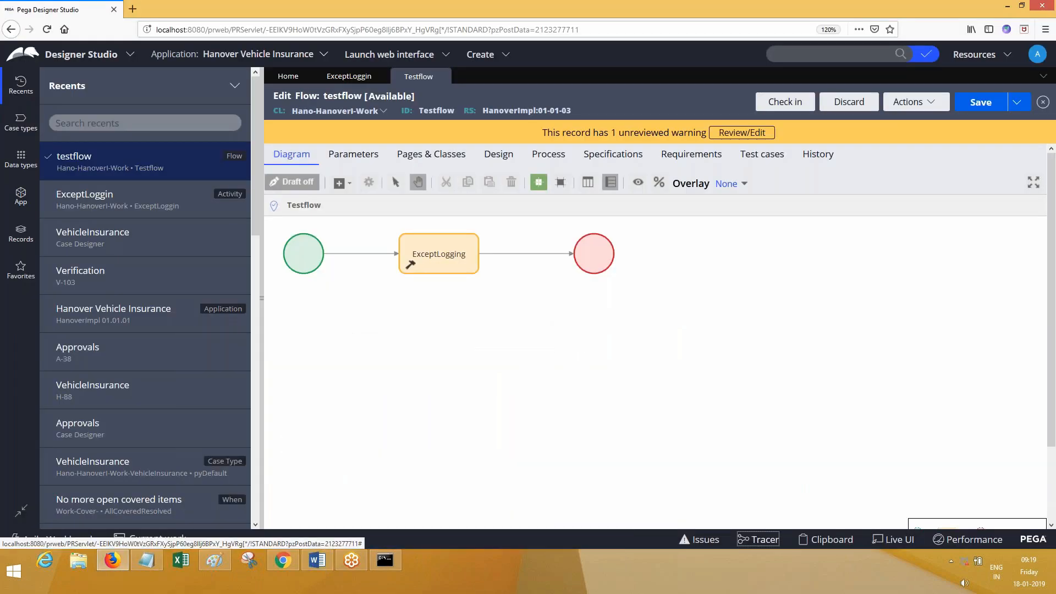
pyautogui.click(758, 540)
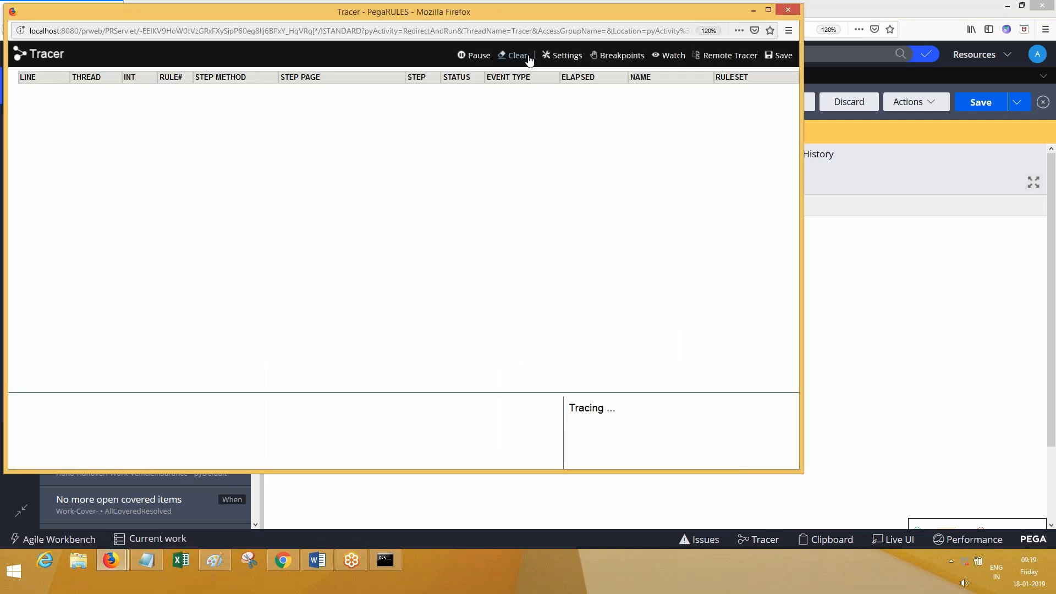
pyautogui.click(575, 57)
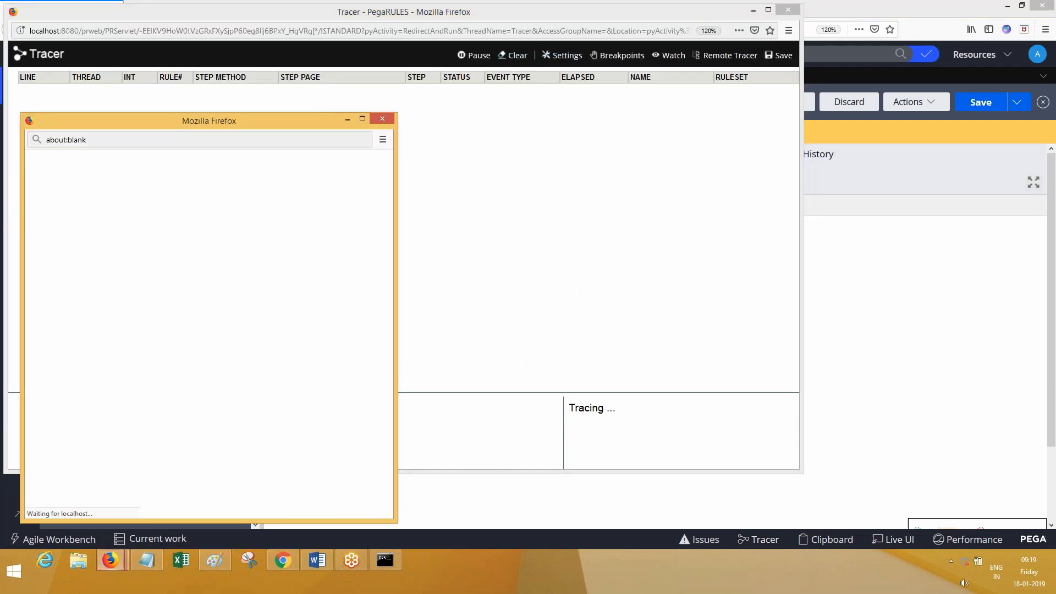
pyautogui.click(172, 334)
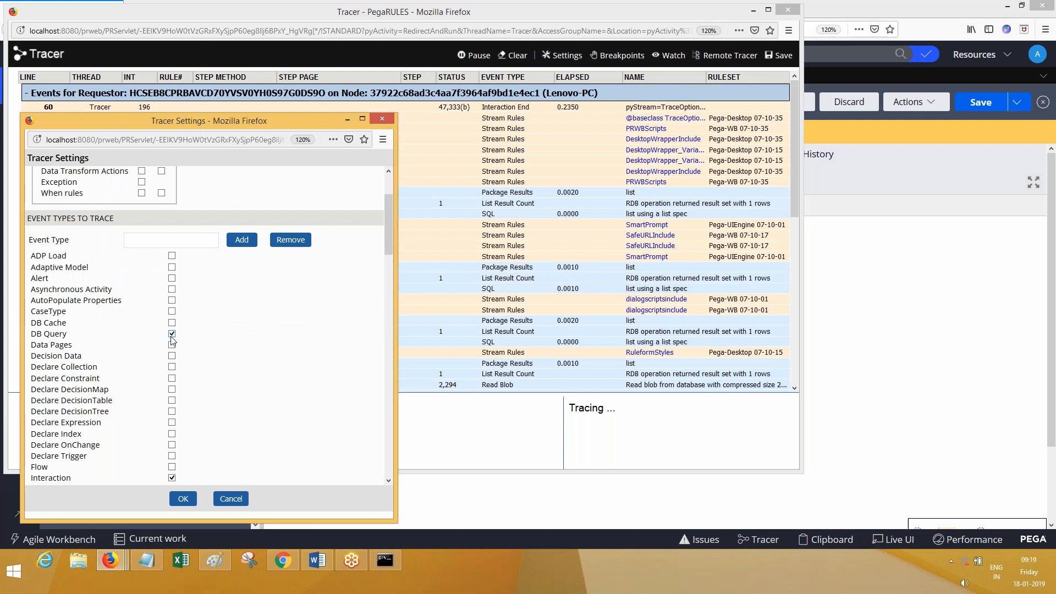
pyautogui.click(171, 333)
pyautogui.click(172, 478)
# Step: Limit the traced rulesets to the admin's personal ruleset, HanoverImpl, HanoverImplInt, Hano and HanoInt, and apply the Tracer settings
pyautogui.moveTo(388, 242); pyautogui.dragTo(390, 327)
pyautogui.click(112, 281)
pyautogui.click(135, 311)
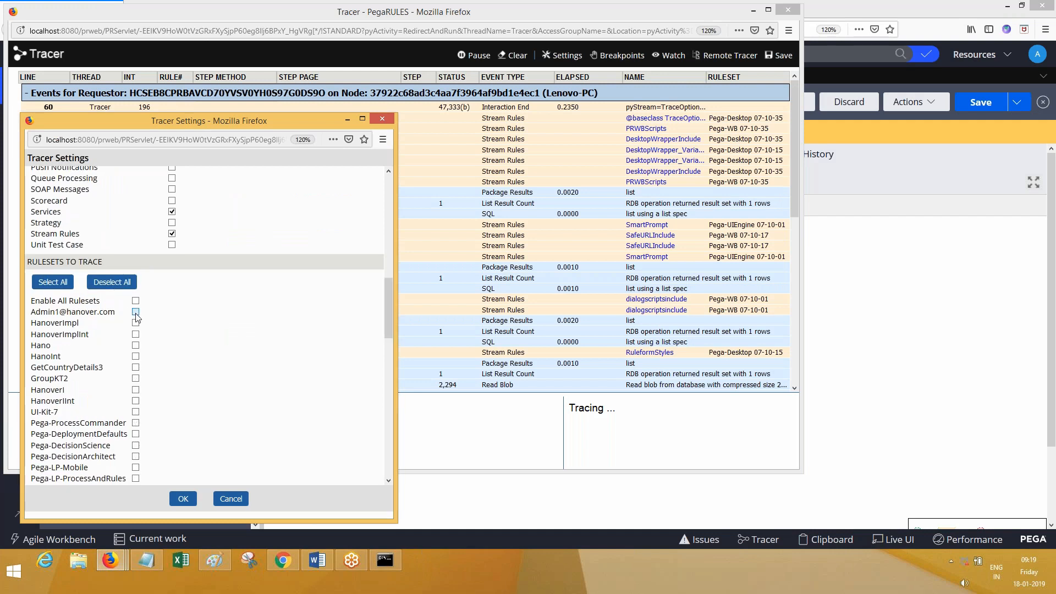
pyautogui.click(135, 323)
pyautogui.click(135, 333)
pyautogui.click(135, 345)
pyautogui.click(135, 357)
pyautogui.click(187, 500)
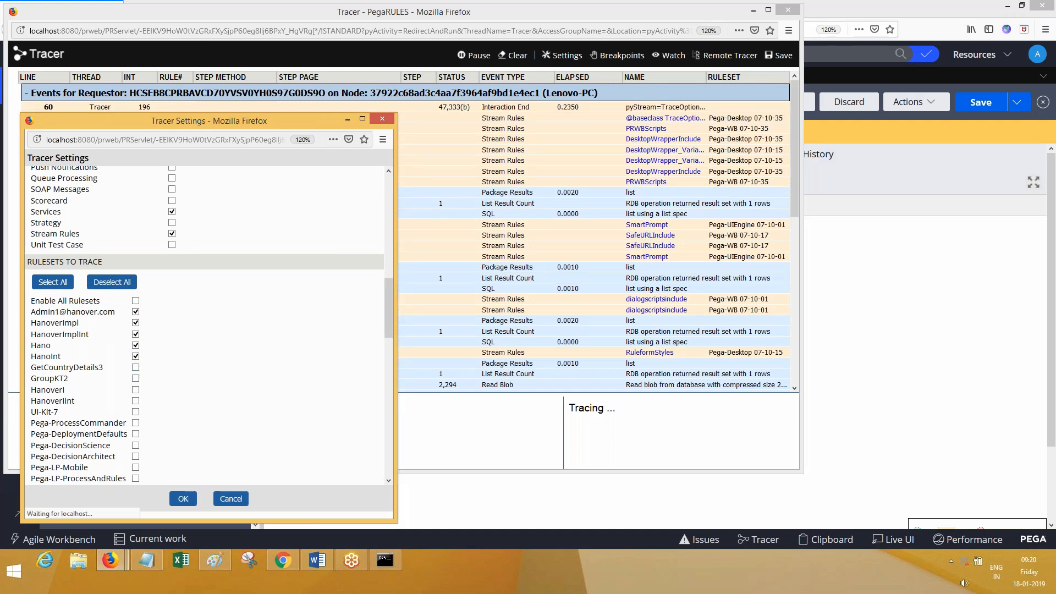
# Step: Minimize Tracer, run testflow, and add a screenshot of the run command to the Word document
pyautogui.click(753, 10)
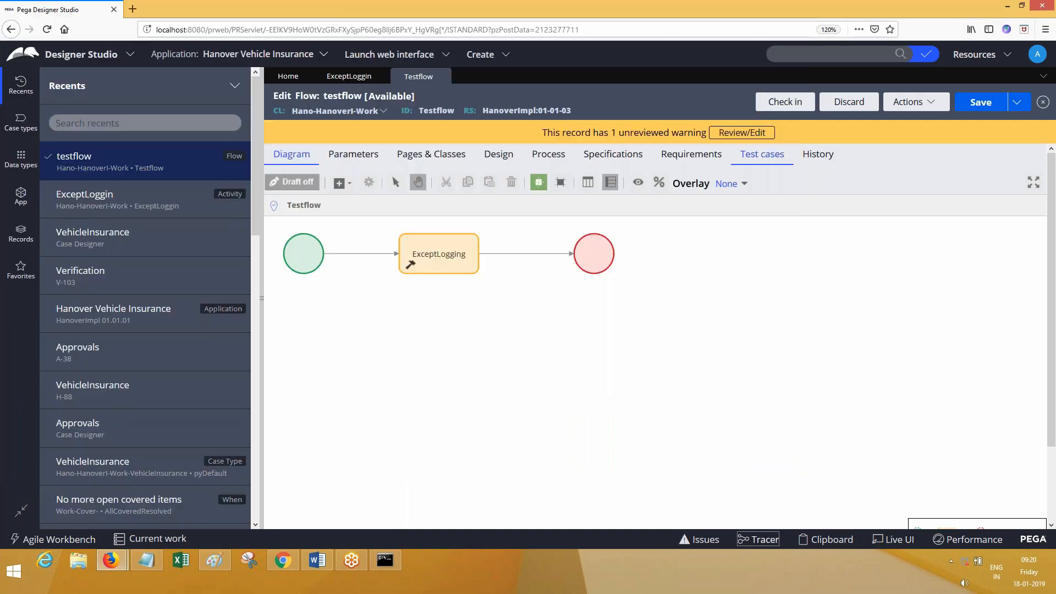
pyautogui.click(917, 109)
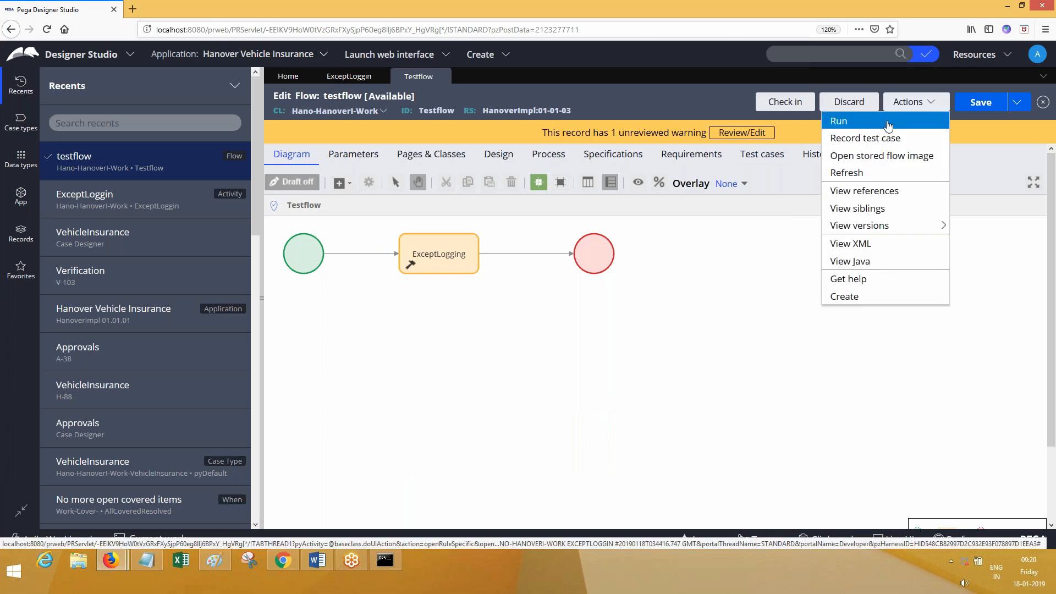
pyautogui.click(888, 124)
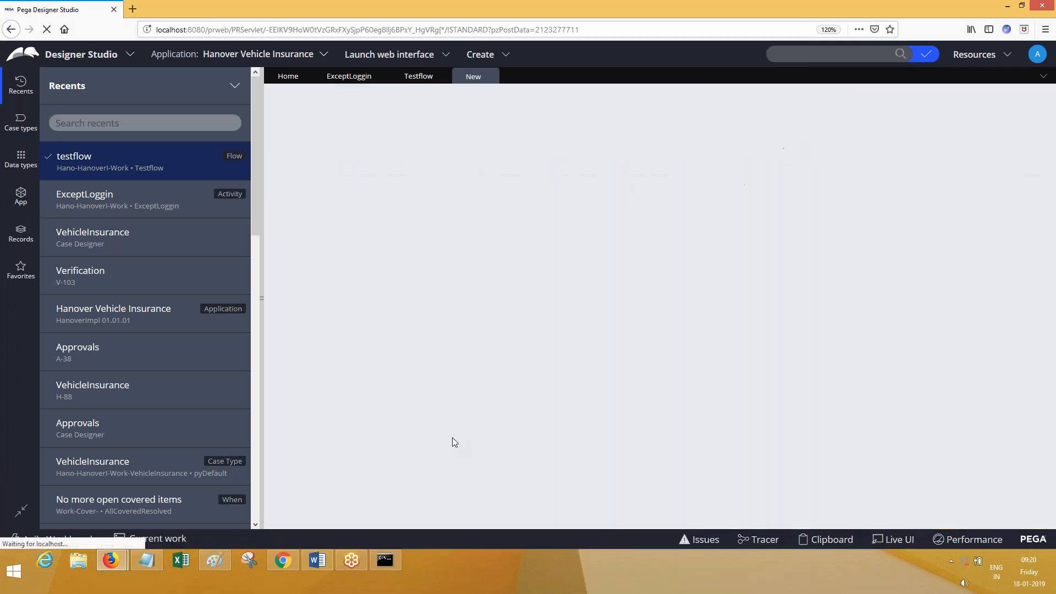
pyautogui.click(309, 562)
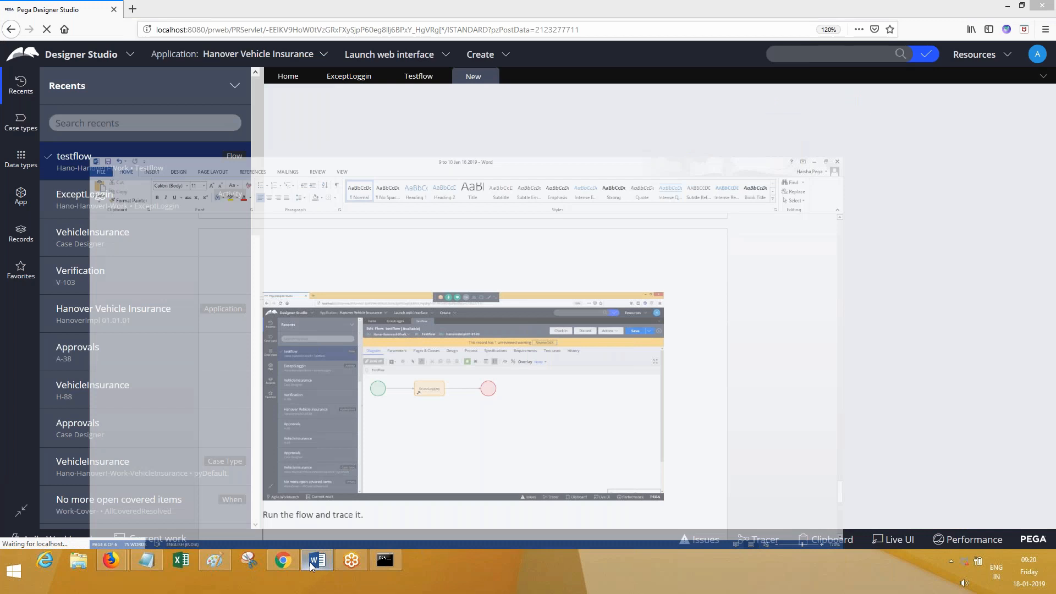
# Step: Bring up the Tracer events for the testflow run and add a screenshot of them to the Word document
pyautogui.click(112, 561)
pyautogui.click(202, 516)
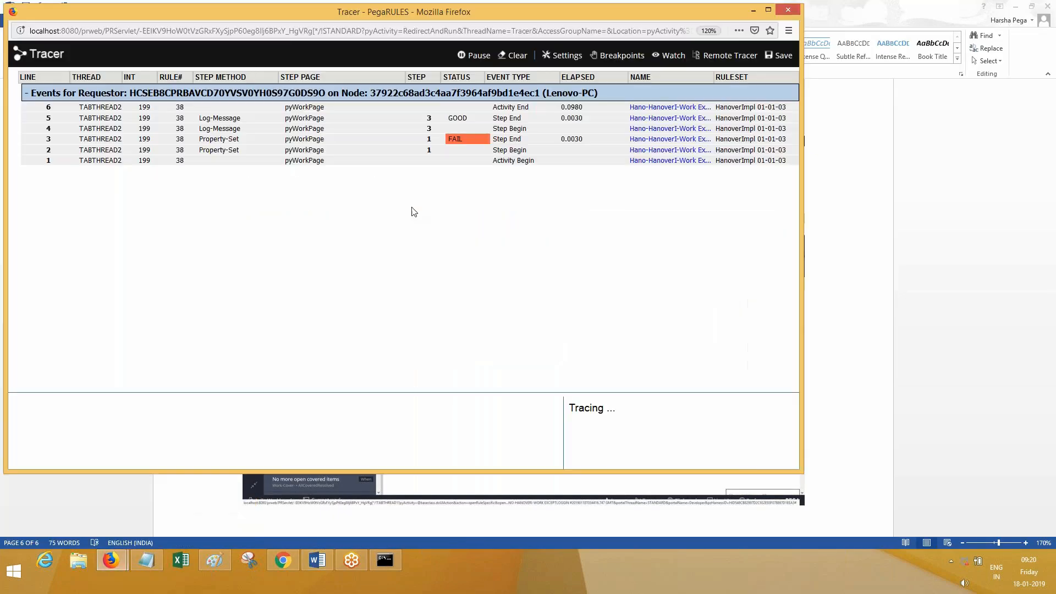
pyautogui.click(325, 560)
pyautogui.hotkey('ctrl', 'v')
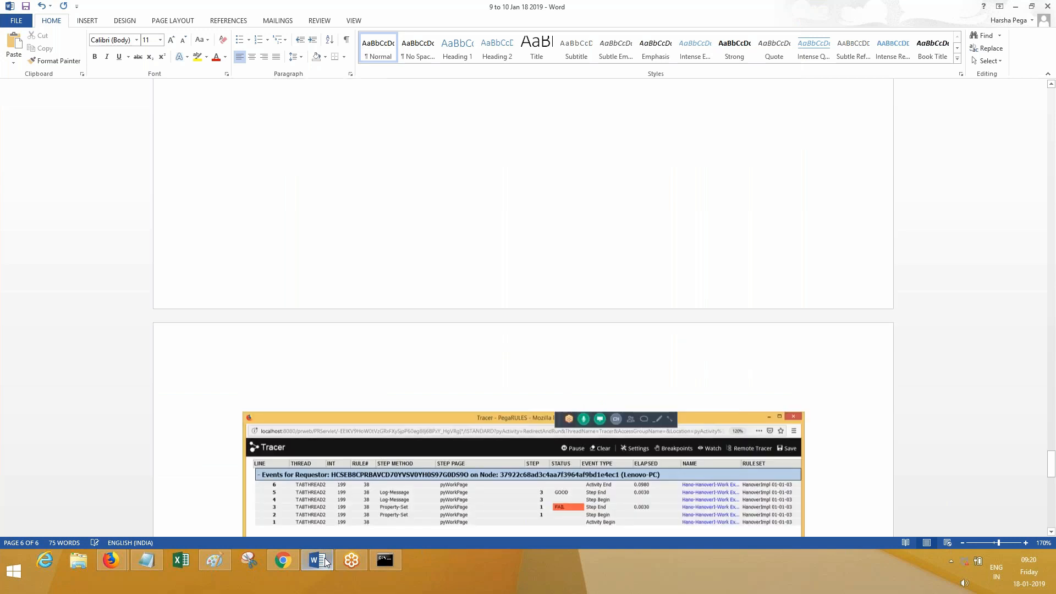
# Step: Return to Pega and review the ExceptLoggin activity's exception jump on step 1 and the method of step 3
pyautogui.hotkey('alt', 'Tab')
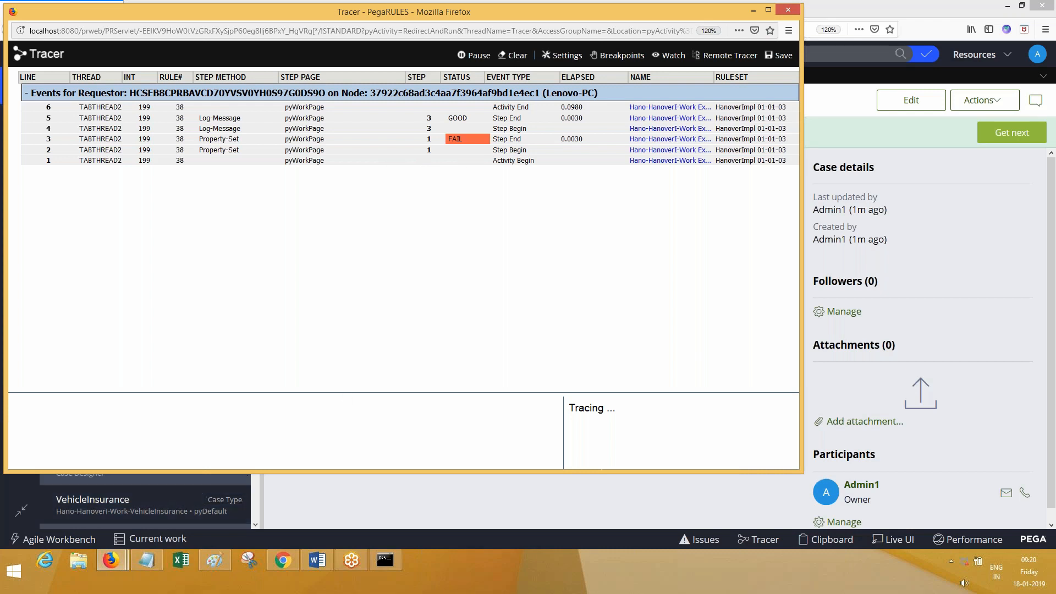
pyautogui.moveTo(114, 557)
pyautogui.click(66, 527)
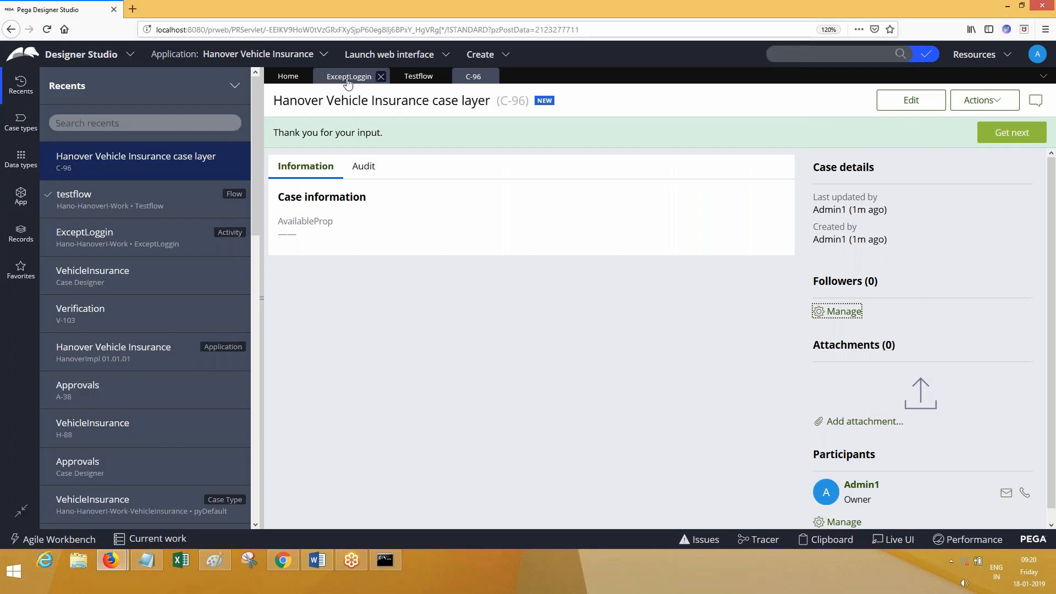
pyautogui.click(348, 77)
pyautogui.click(285, 156)
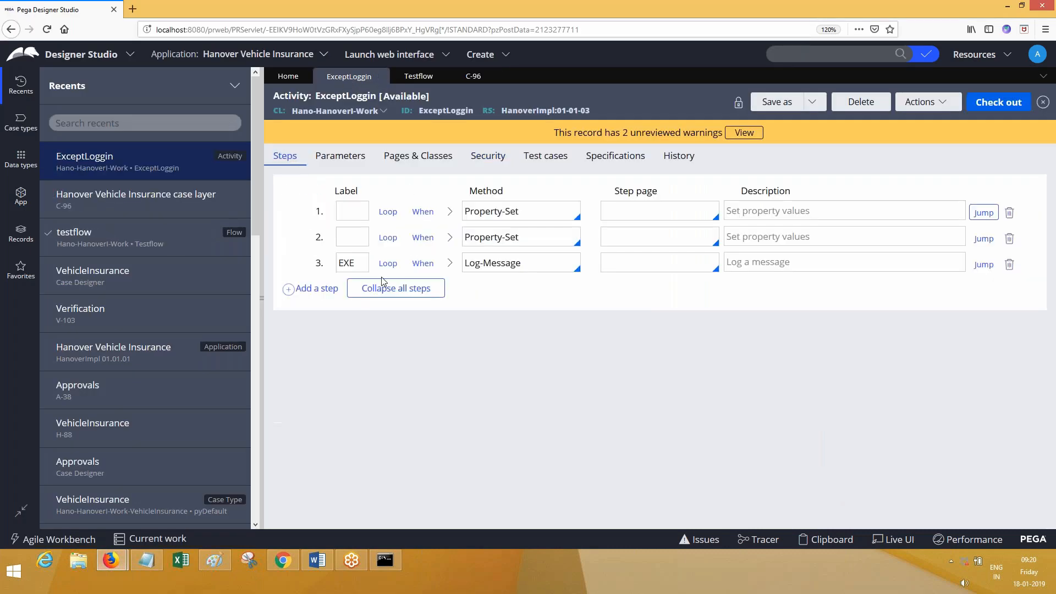
pyautogui.click(983, 212)
pyautogui.moveTo(344, 338); pyautogui.dragTo(323, 339)
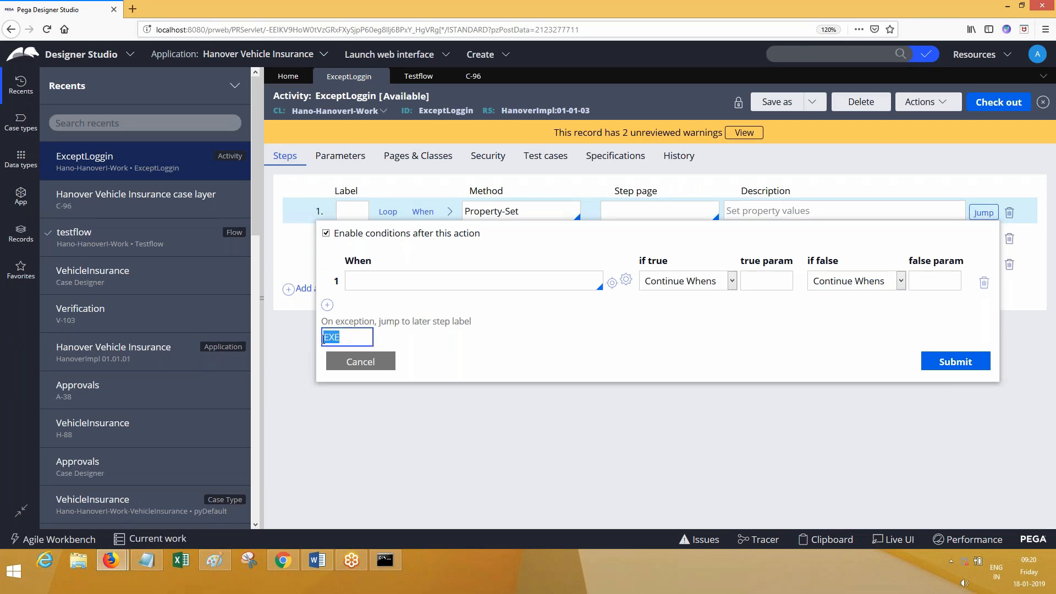
pyautogui.click(352, 361)
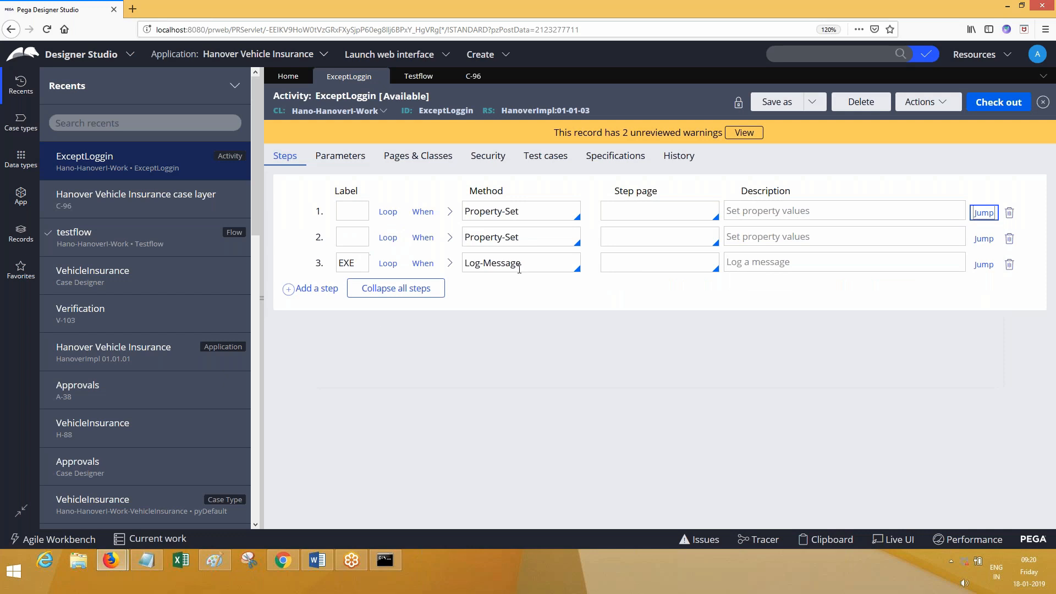
pyautogui.click(96, 57)
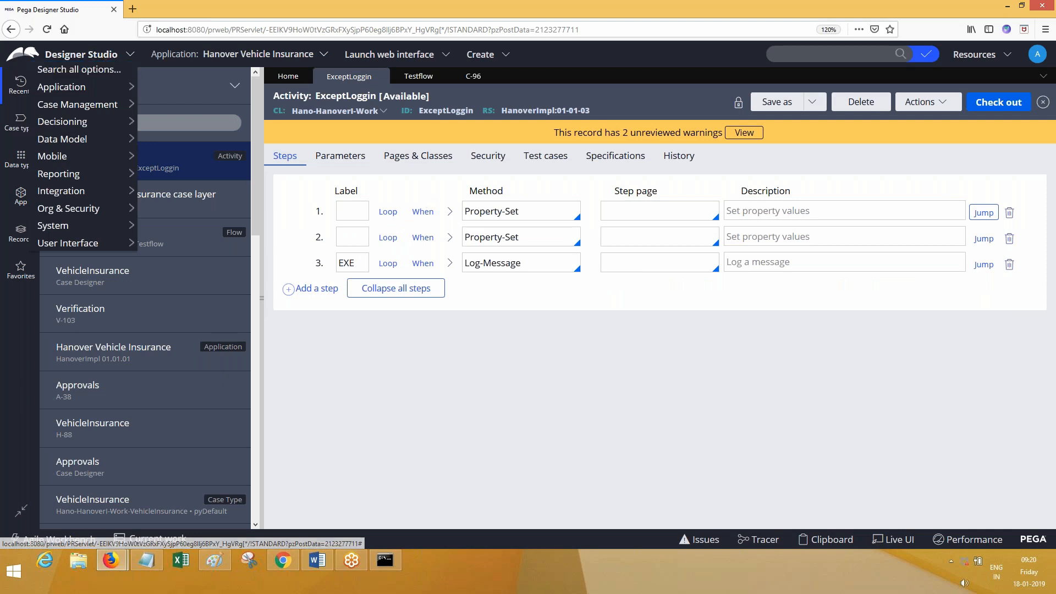
pyautogui.doubleClick(549, 262)
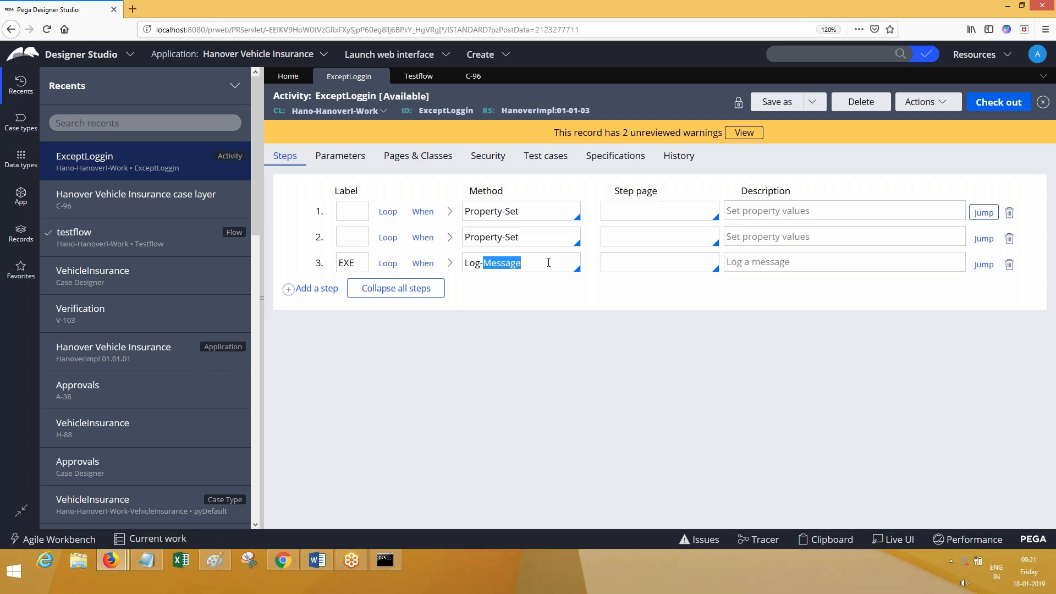
# Step: Write "Now go to log files and see the details." below the Tracer screenshot in the Word document
pyautogui.click(317, 562)
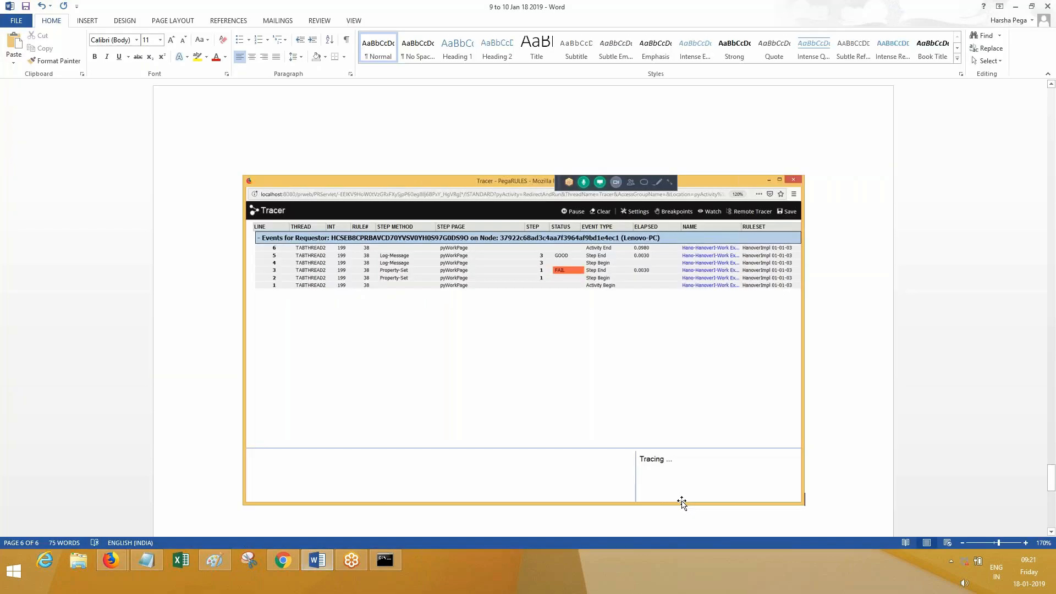
pyautogui.press('Return')
pyautogui.write('Now go to log files and see the details.')
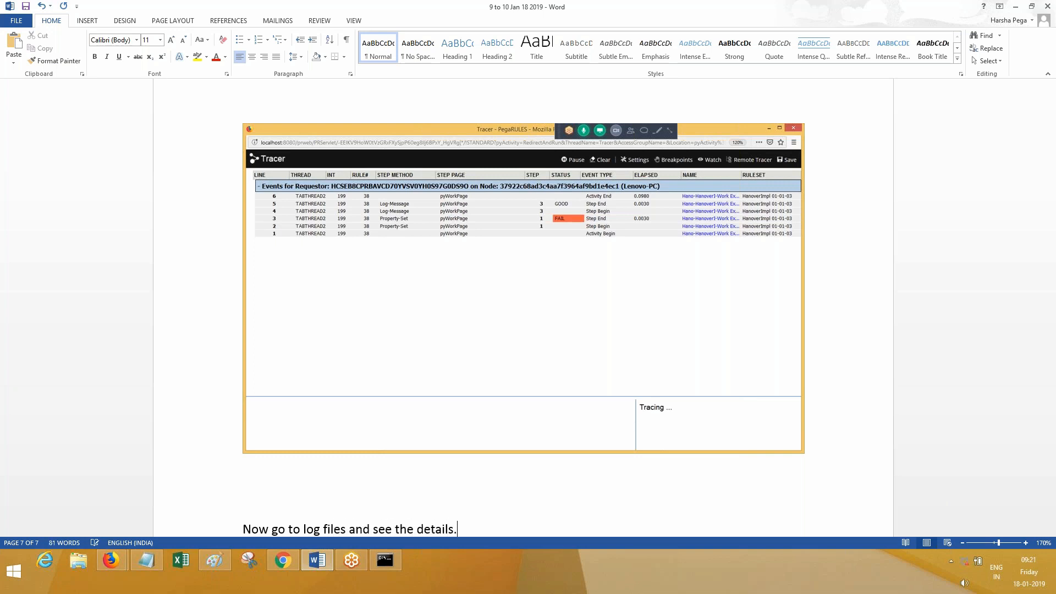
pyautogui.press('Return')
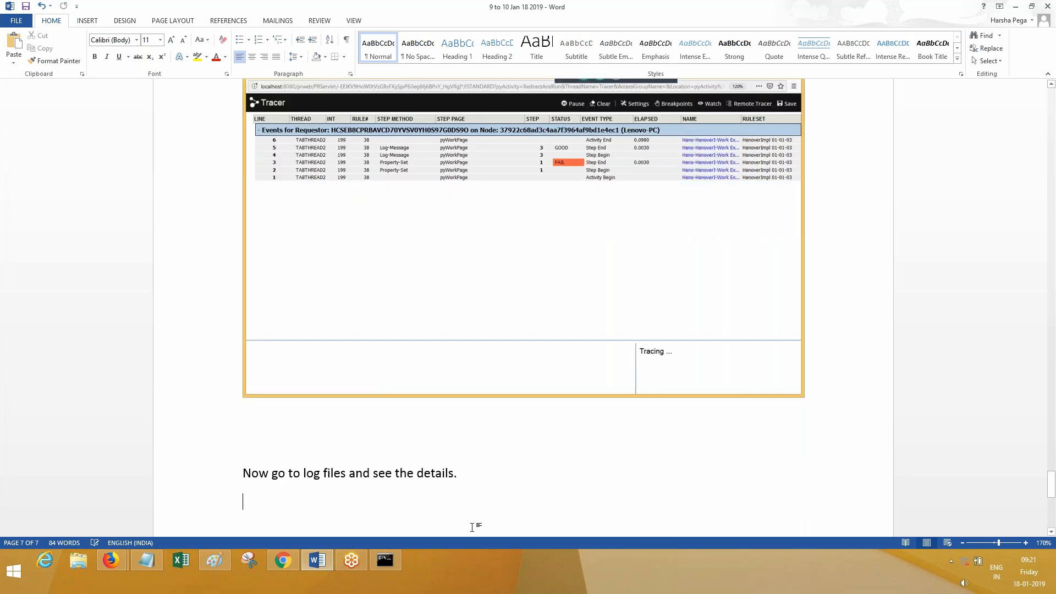
# Step: Open the Logs page of Pega's System Operations and return to the Word document
pyautogui.hotkey('alt', 'Tab')
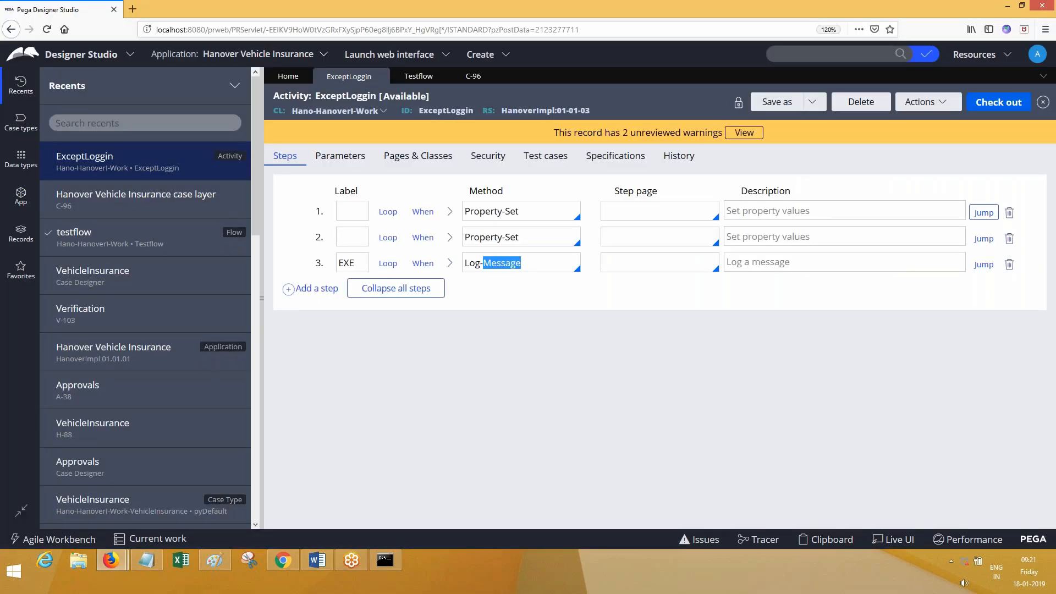
pyautogui.click(82, 54)
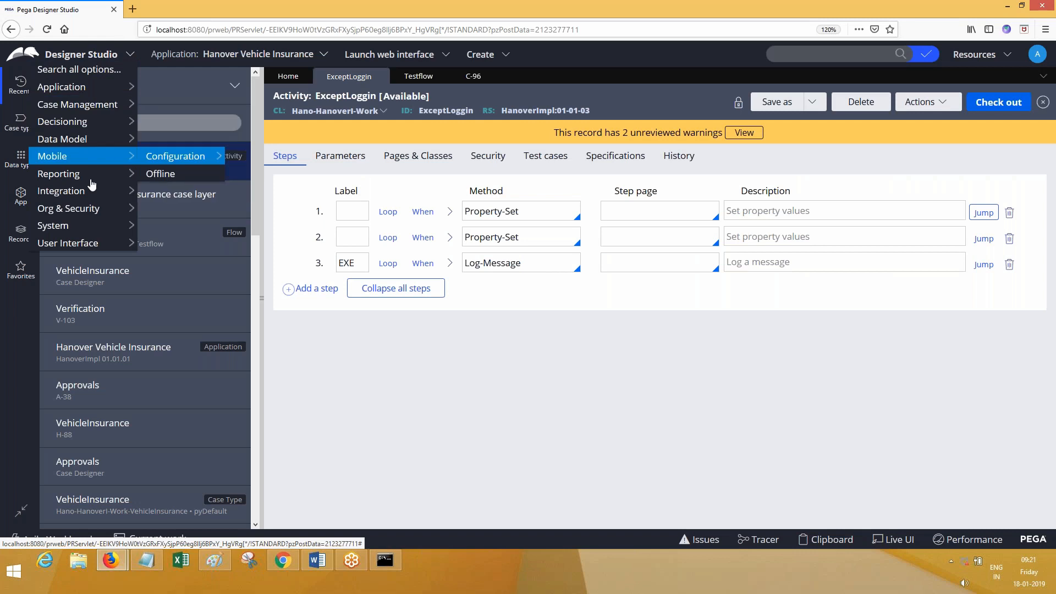
pyautogui.moveTo(89, 214)
pyautogui.moveTo(65, 226)
pyautogui.moveTo(176, 330)
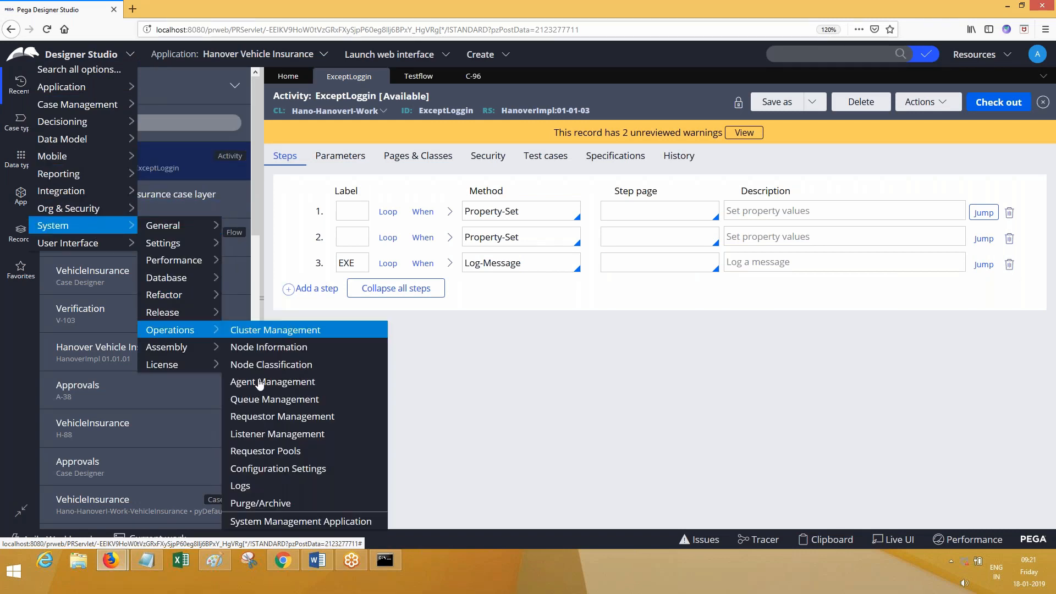
pyautogui.click(253, 487)
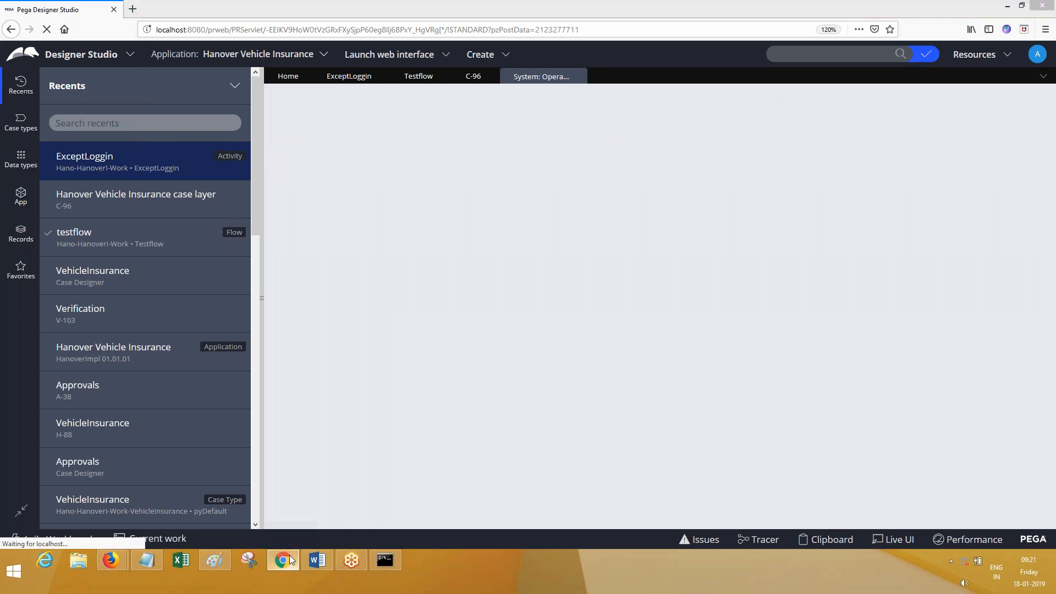
pyautogui.click(317, 560)
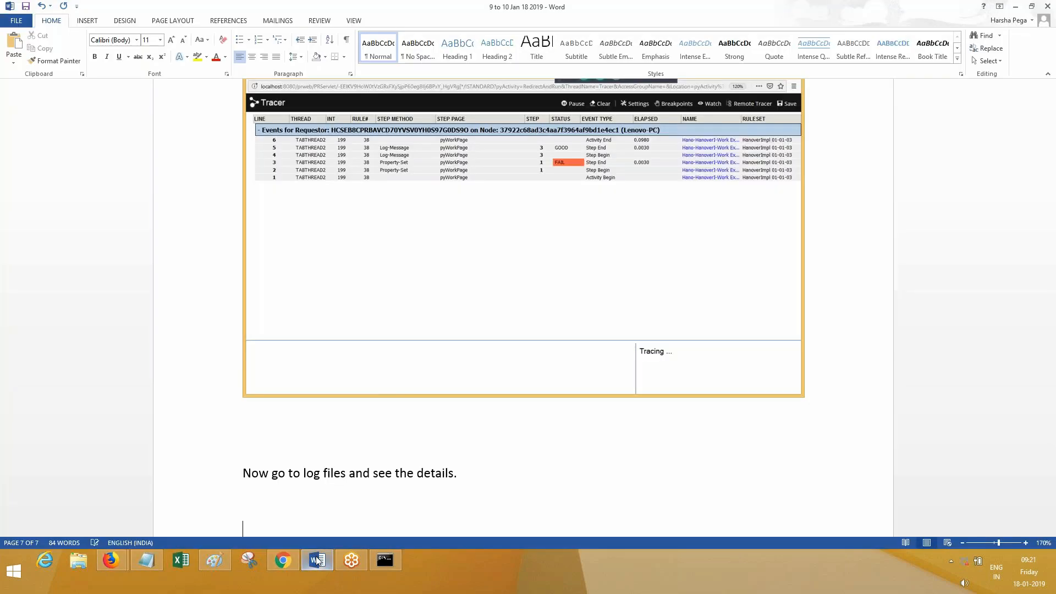
# Step: Add screenshots of the System Operations menu path and Pega's Log utilities page to the Word document, closing the Tracer window in between
pyautogui.hotkey('ctrl', 'v')
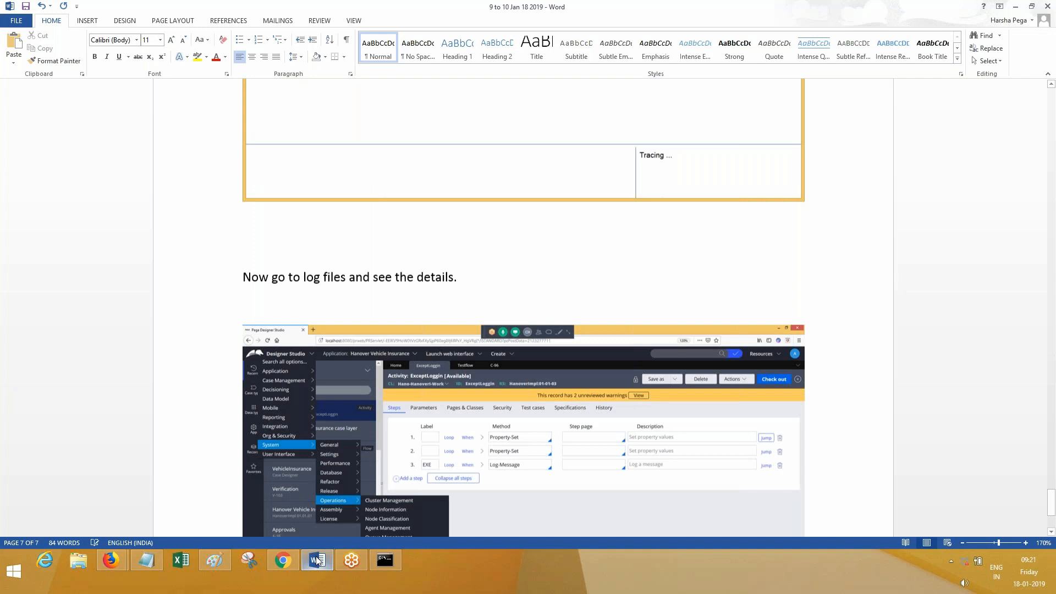
pyautogui.press('Return')
pyautogui.click(112, 559)
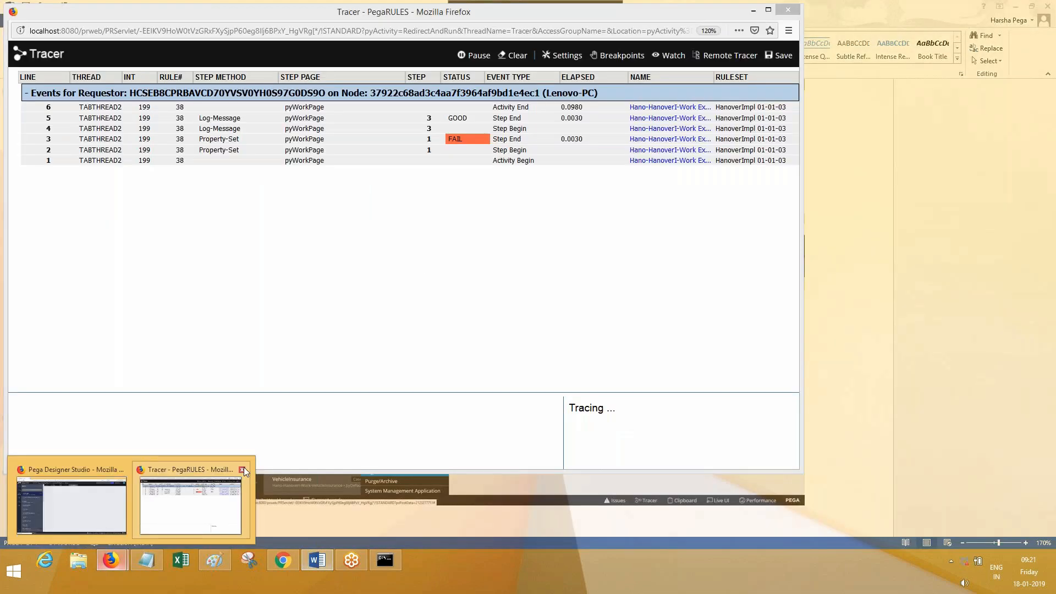
pyautogui.click(242, 469)
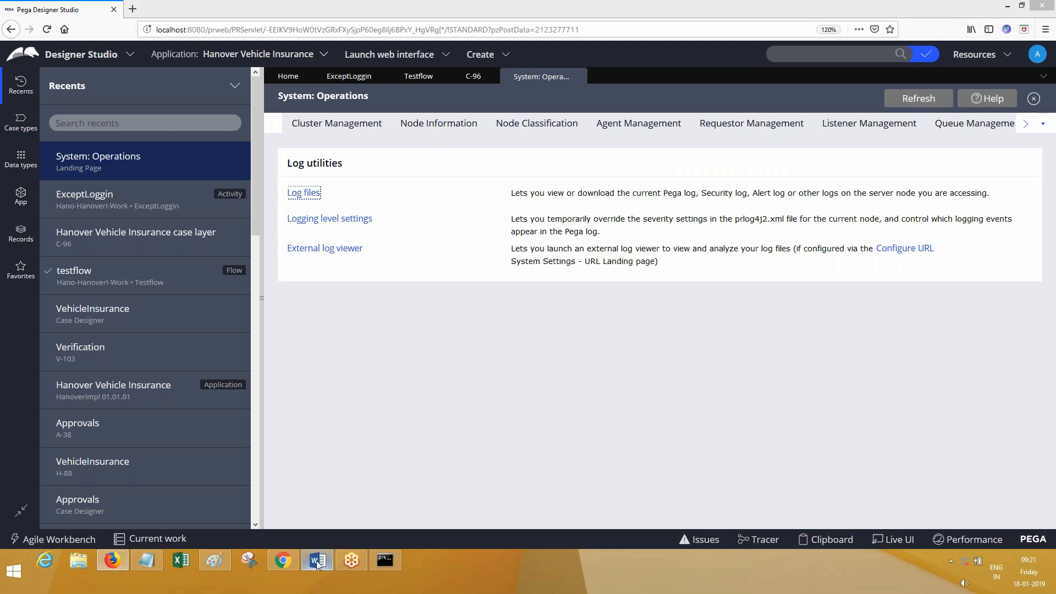
pyautogui.click(317, 561)
pyautogui.click(317, 561)
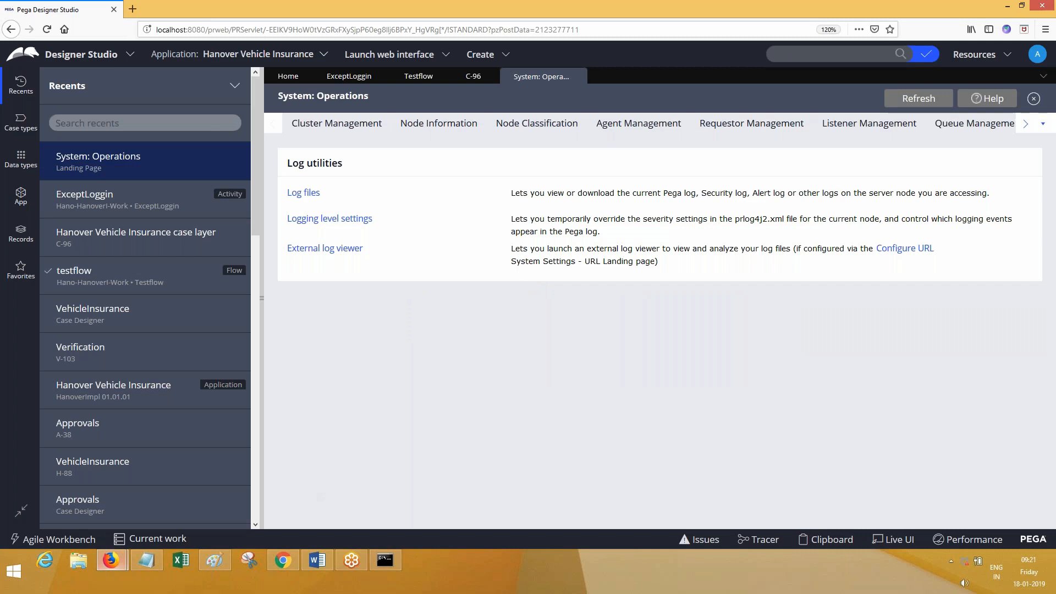
# Step: Add a screenshot of Pega's Log File Download window to the Word document and write "Click on Pega rule Logs" below it
pyautogui.moveTo(111, 560)
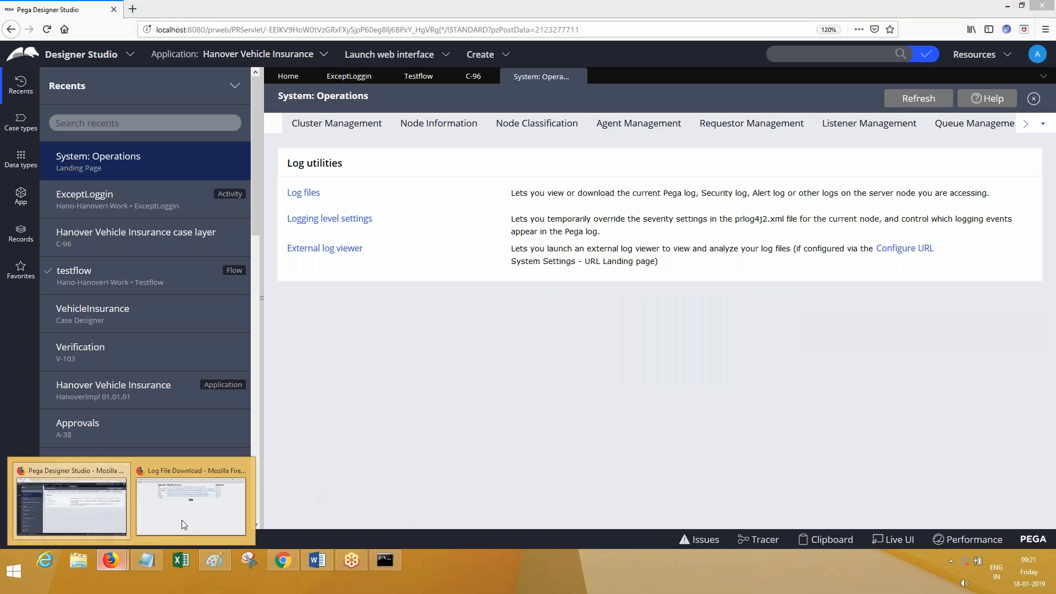
pyautogui.click(184, 525)
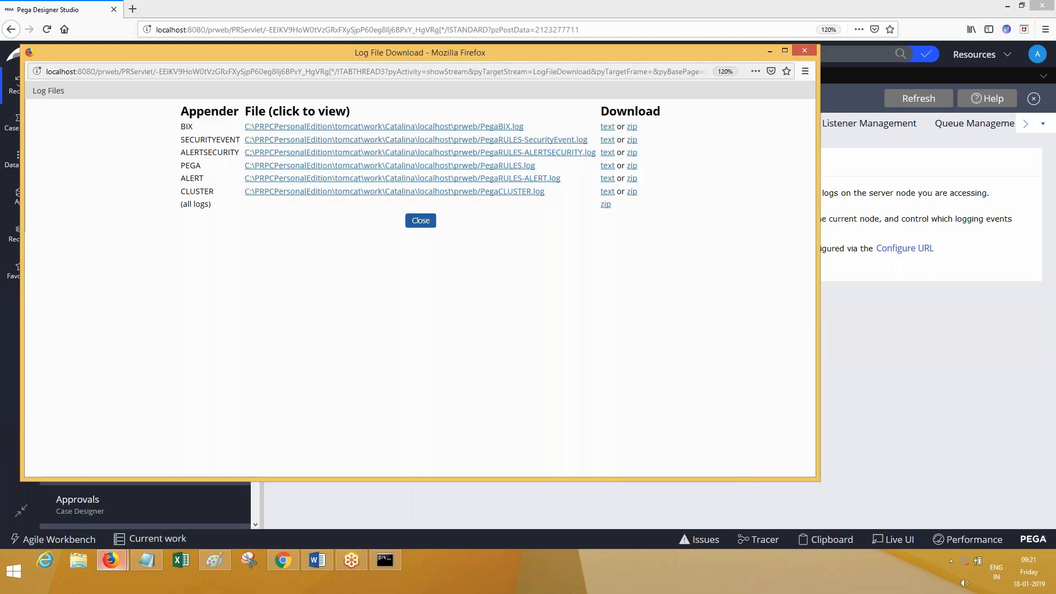
pyautogui.click(322, 561)
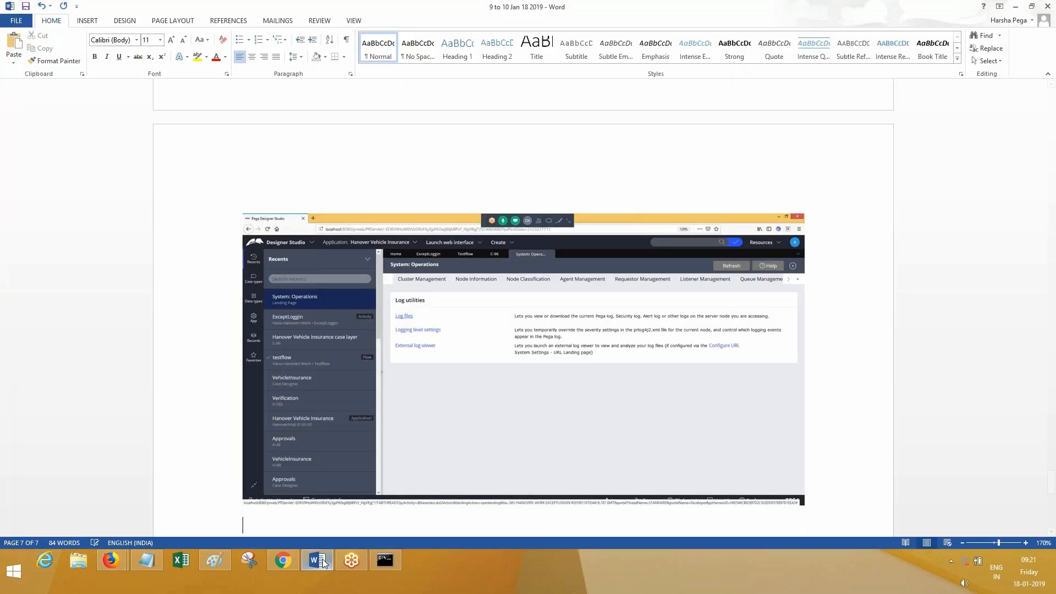
pyautogui.hotkey('ctrl', 'v')
pyautogui.press('Return')
pyautogui.write('Click on Pega rule')
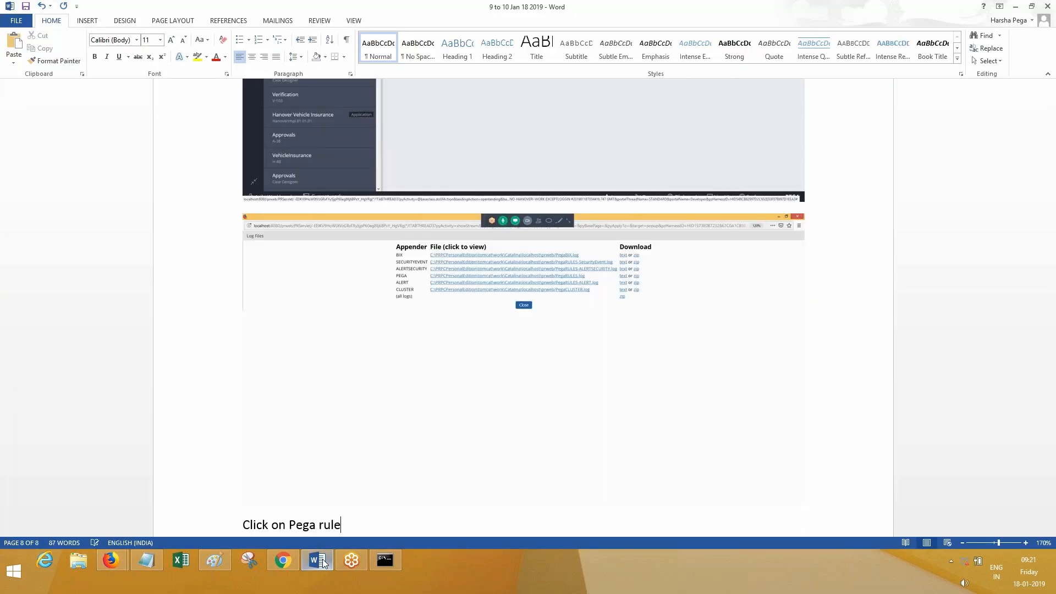
pyautogui.write(' Logs')
pyautogui.press('Return')
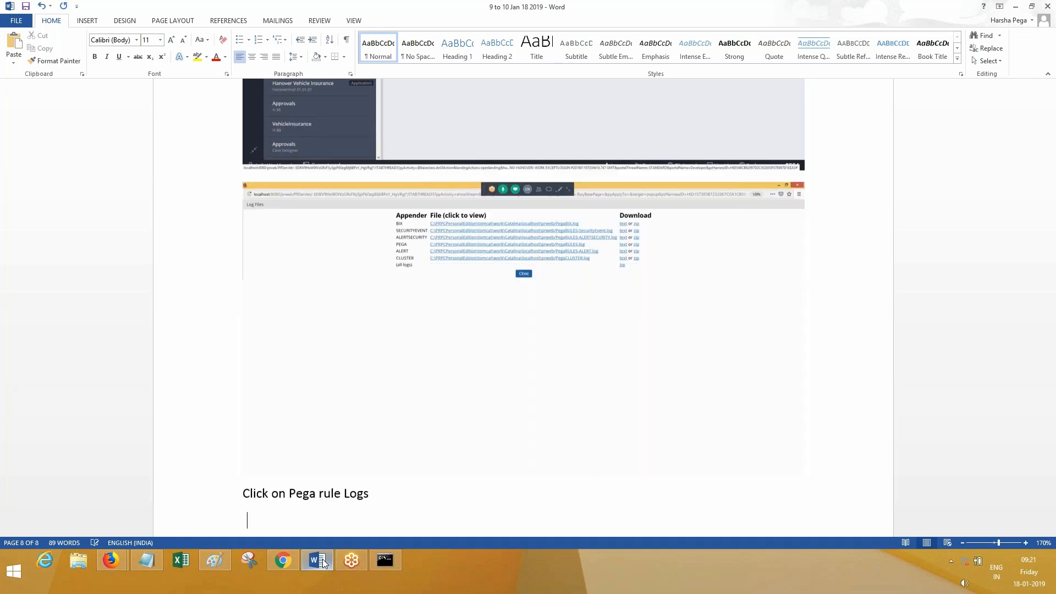
# Step: Open the ALERT log file from Pega's Log File Download list, examine its entries and close it
pyautogui.click(319, 560)
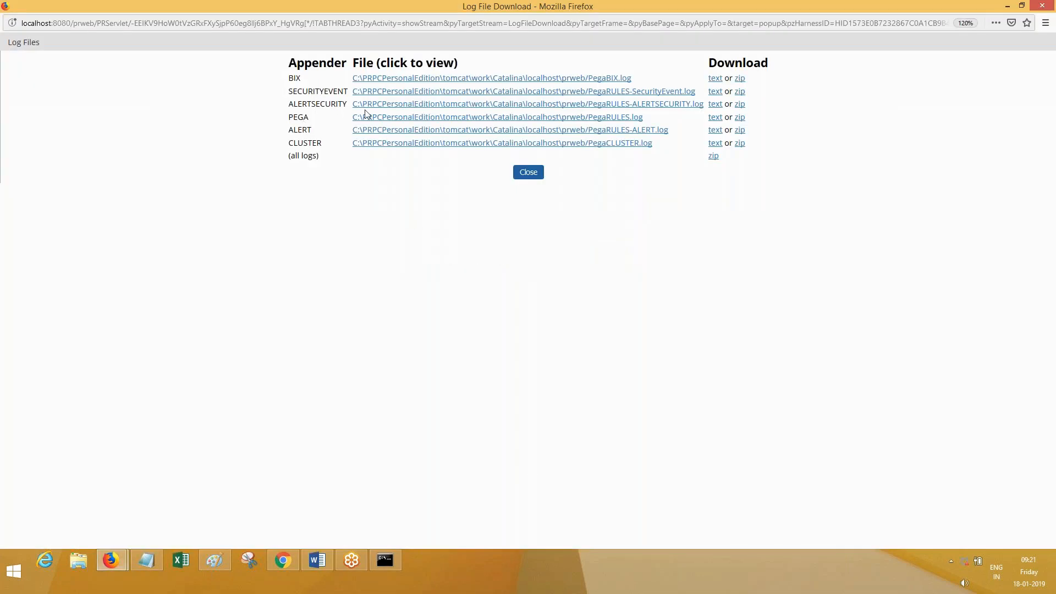
pyautogui.moveTo(289, 81); pyautogui.dragTo(312, 83)
pyautogui.click(377, 131)
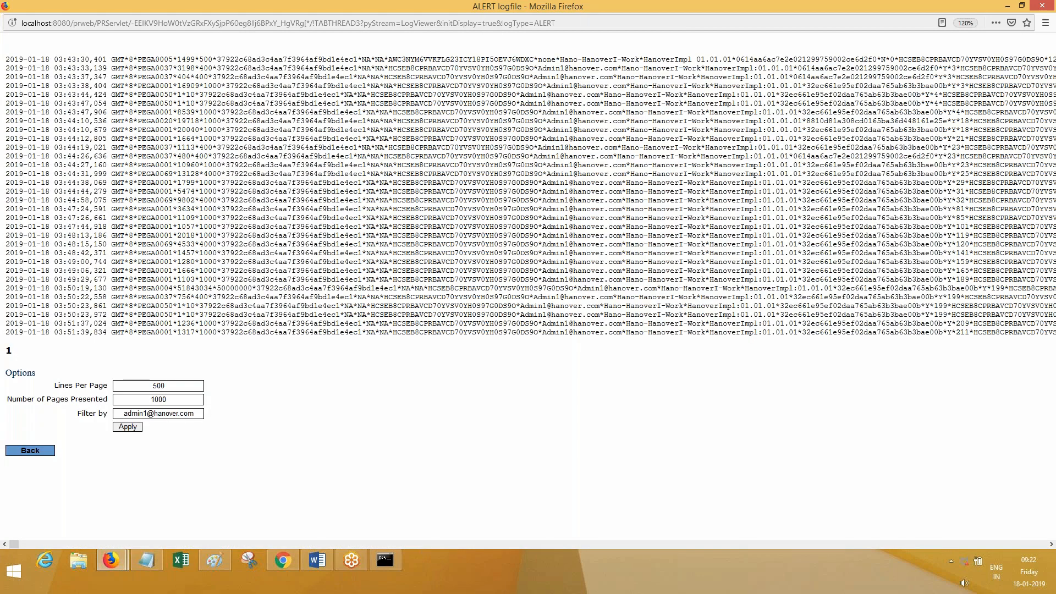
pyautogui.moveTo(12, 544); pyautogui.dragTo(328, 536)
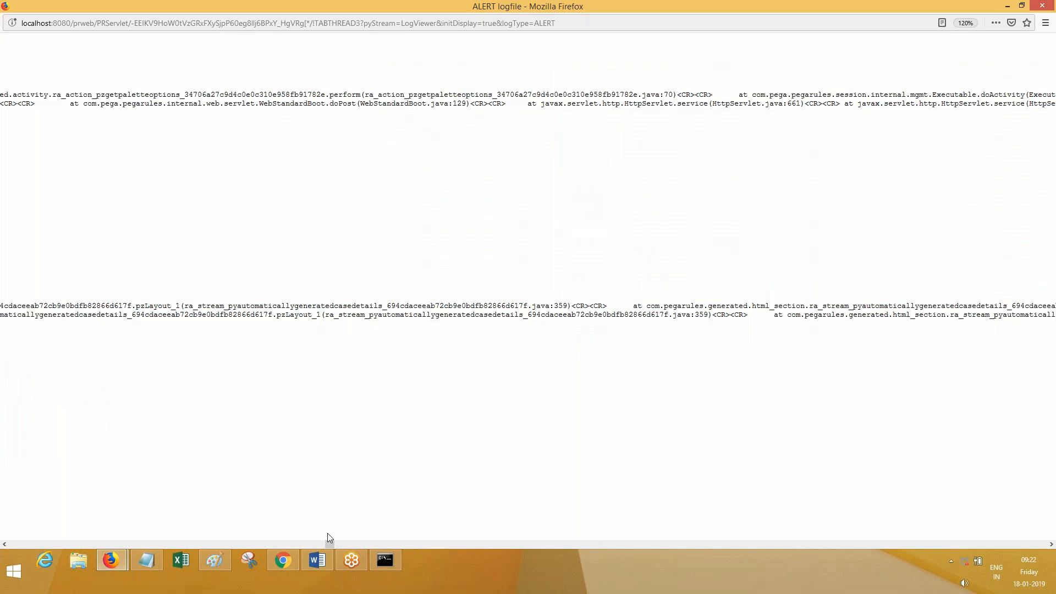
pyautogui.click(1044, 6)
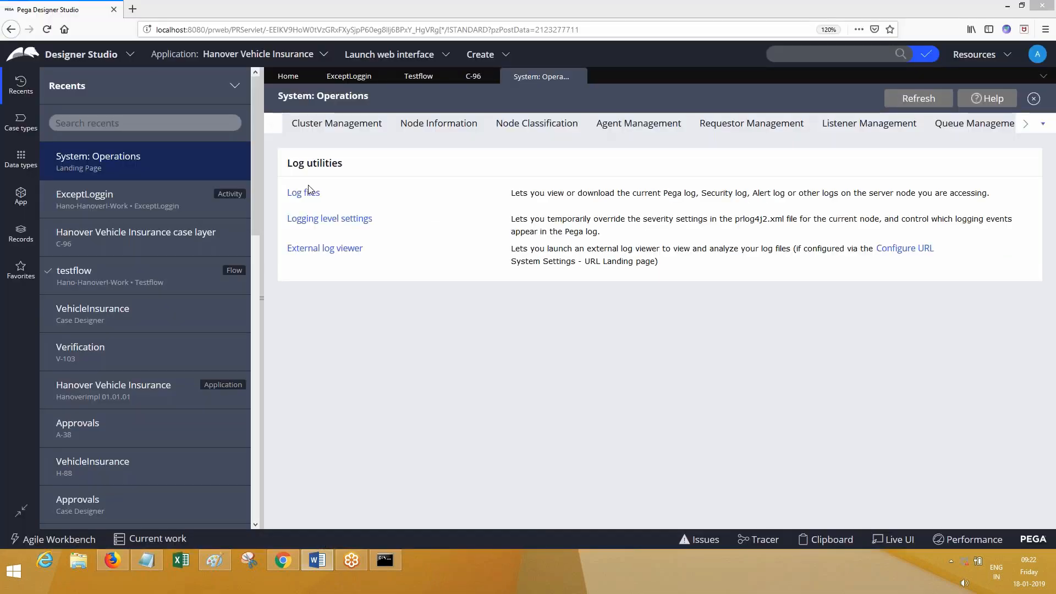
# Step: Reopen the ALERT log file from Log utilities and search its full-width entries for "ZERO"
pyautogui.click(309, 191)
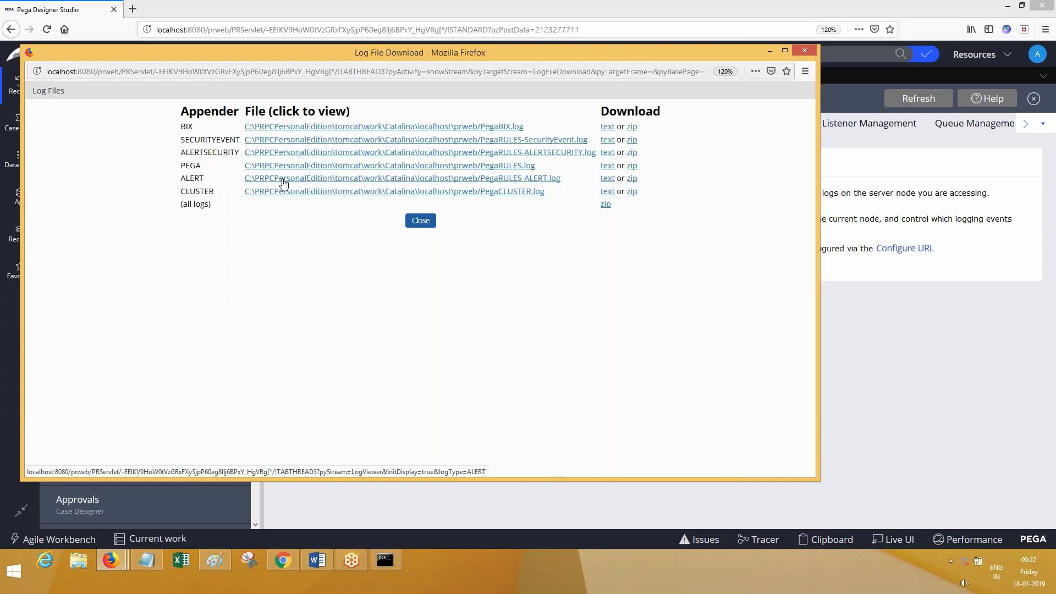
pyautogui.click(283, 183)
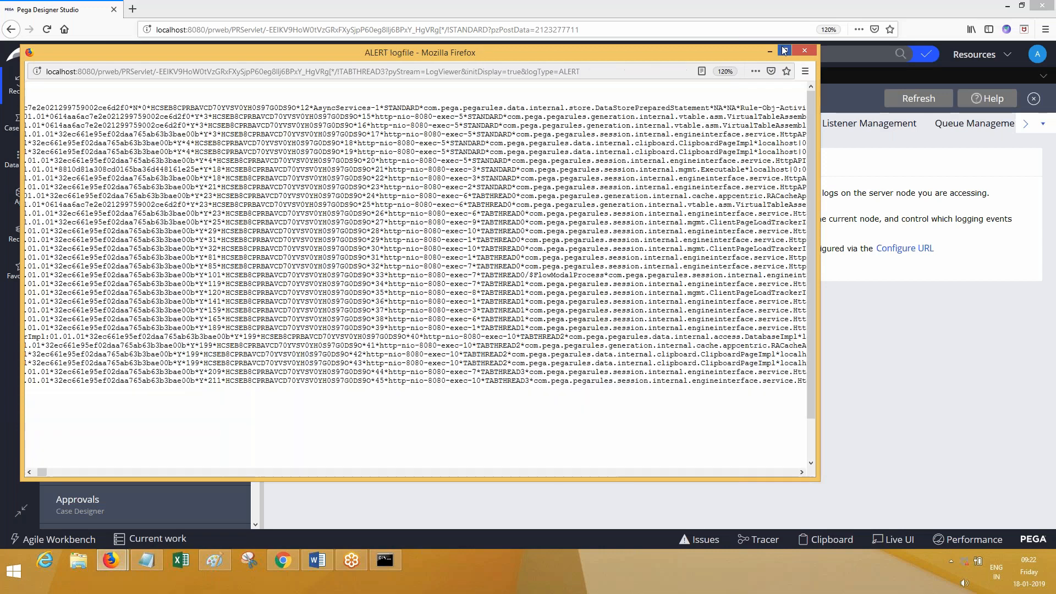
pyautogui.click(785, 50)
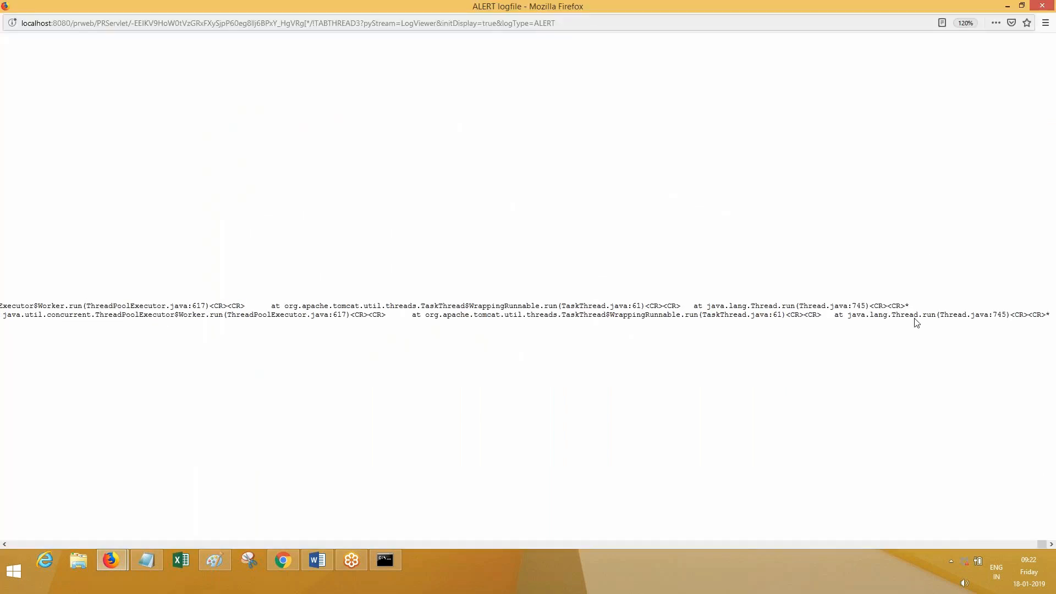
pyautogui.moveTo(1042, 544); pyautogui.dragTo(74, 534)
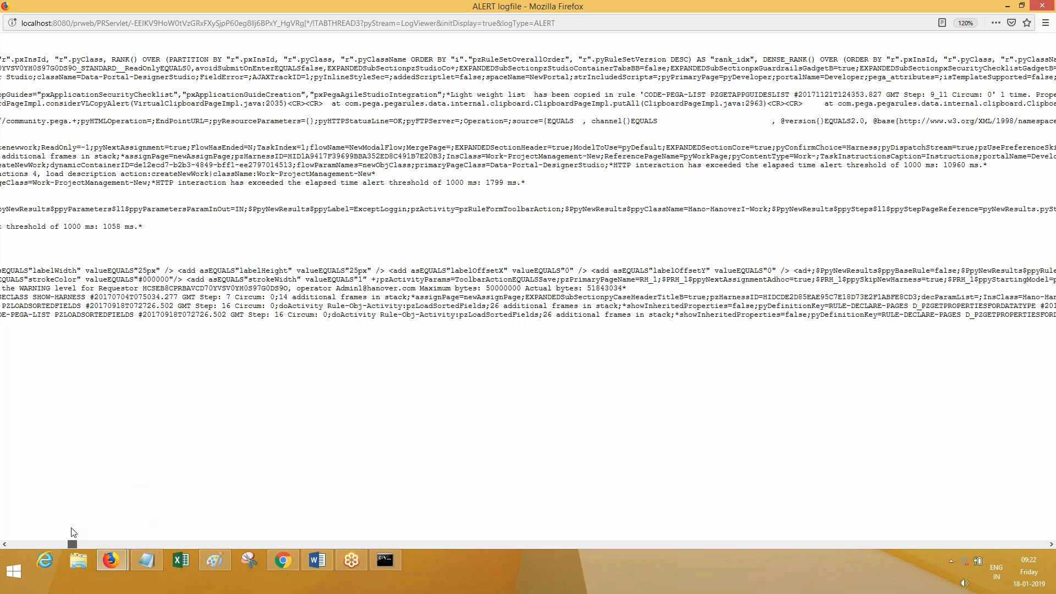
pyautogui.hotkey('ctrl', 'f')
pyautogui.write('Z')
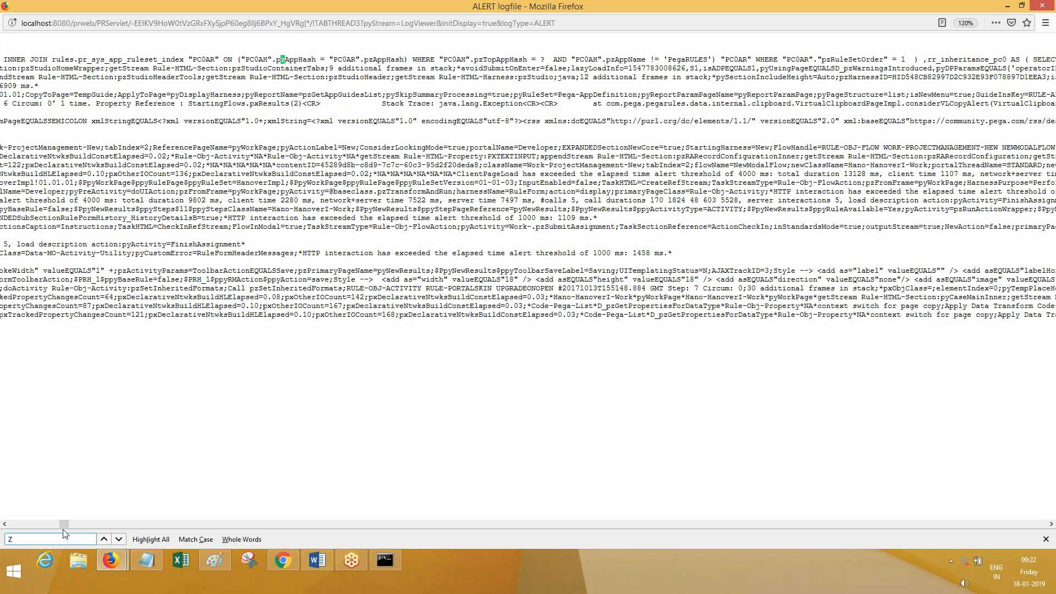
pyautogui.write('ERO')
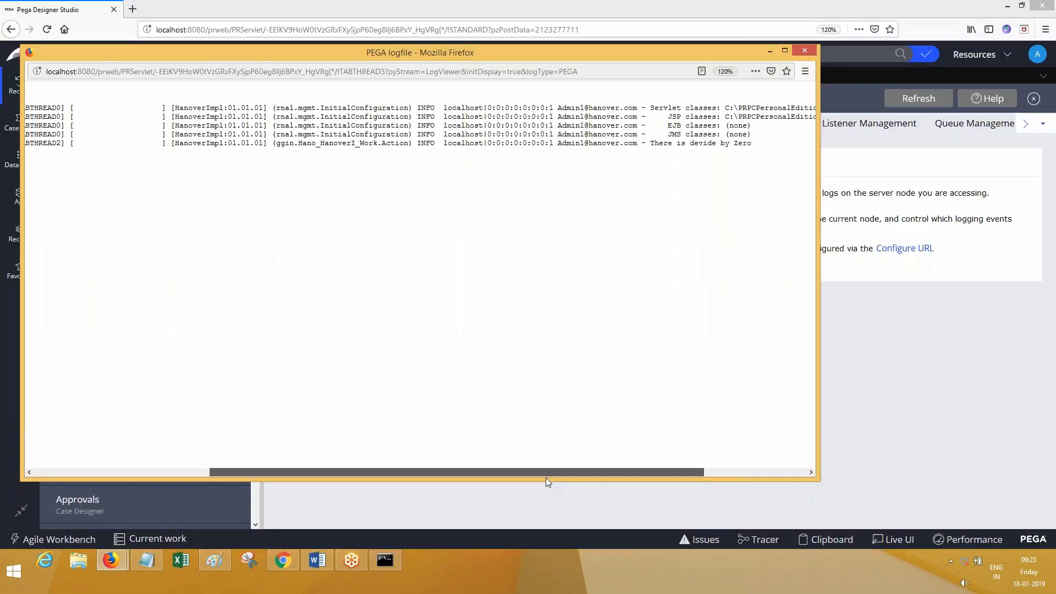
# Step: Highlight "There is devide by Zero" in the PEGA log file and add its screenshot to the Word document, followed by "DONE."
pyautogui.moveTo(545, 474); pyautogui.dragTo(637, 475)
pyautogui.moveTo(520, 143); pyautogui.dragTo(638, 150)
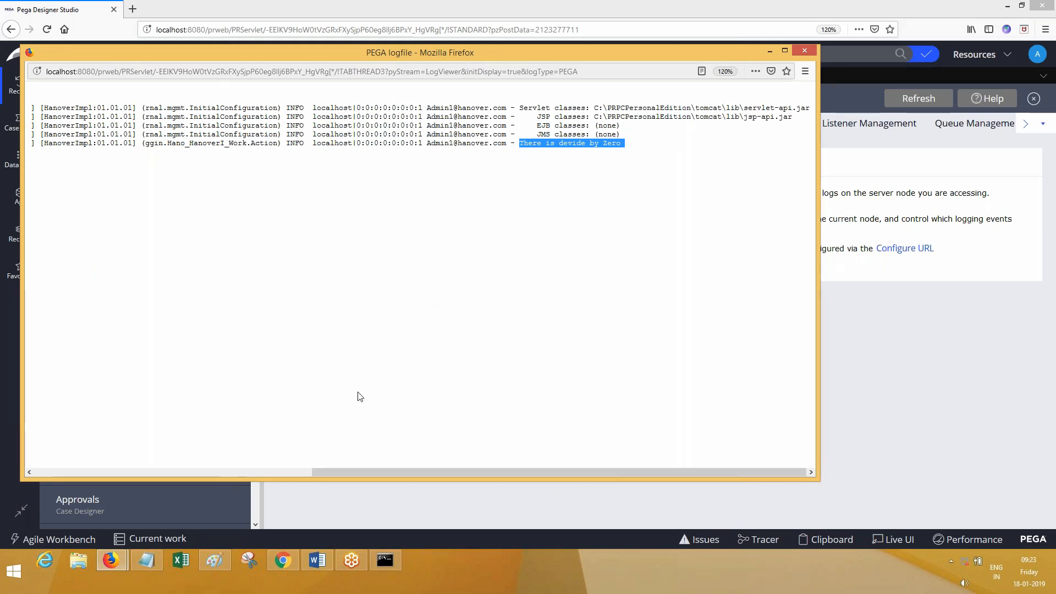
pyautogui.click(315, 563)
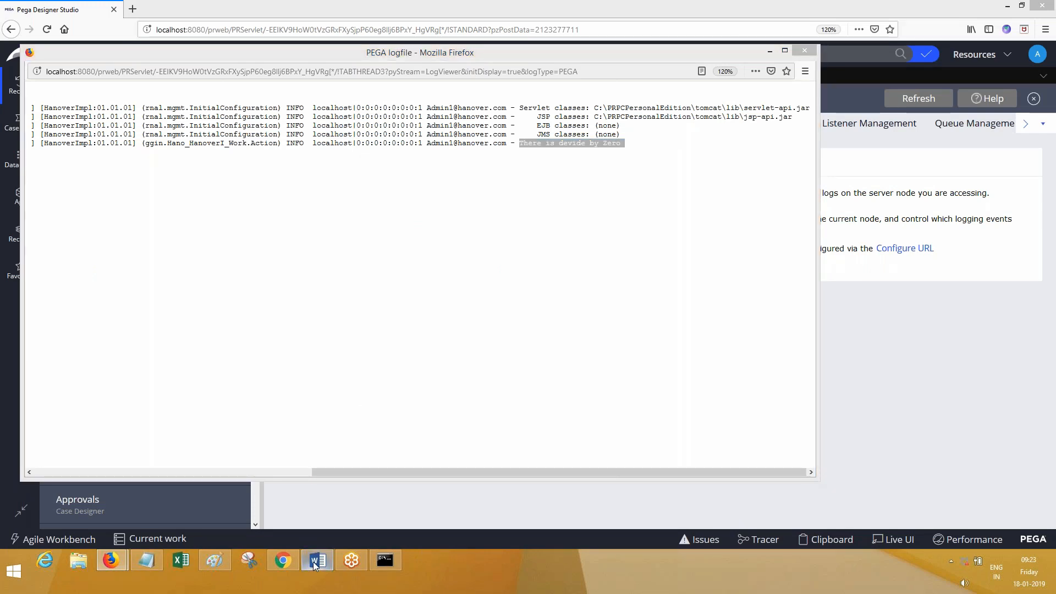
pyautogui.hotkey('ctrl', 'v')
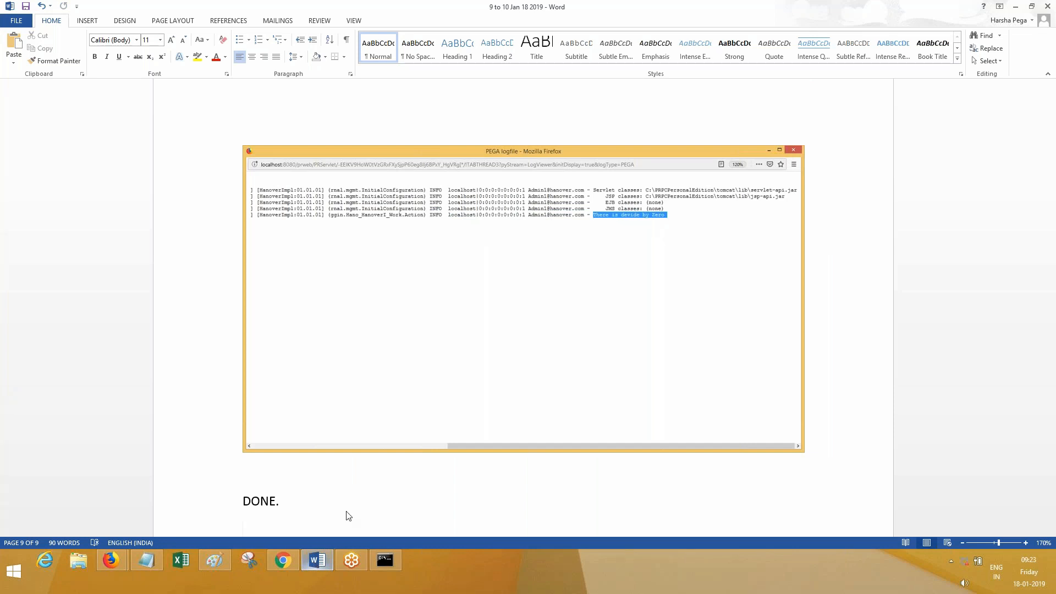
# Step: Write the line "Exception Handling in Data Page." below "DONE." in the Word document
pyautogui.scroll(-1, 522, 308)
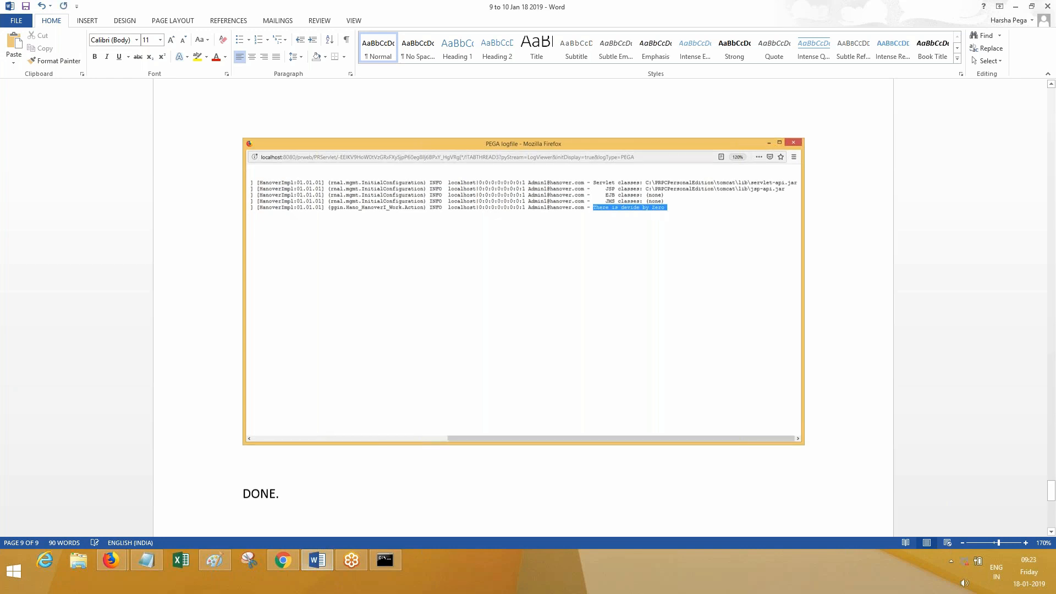
pyautogui.write('Exception Handling in D')
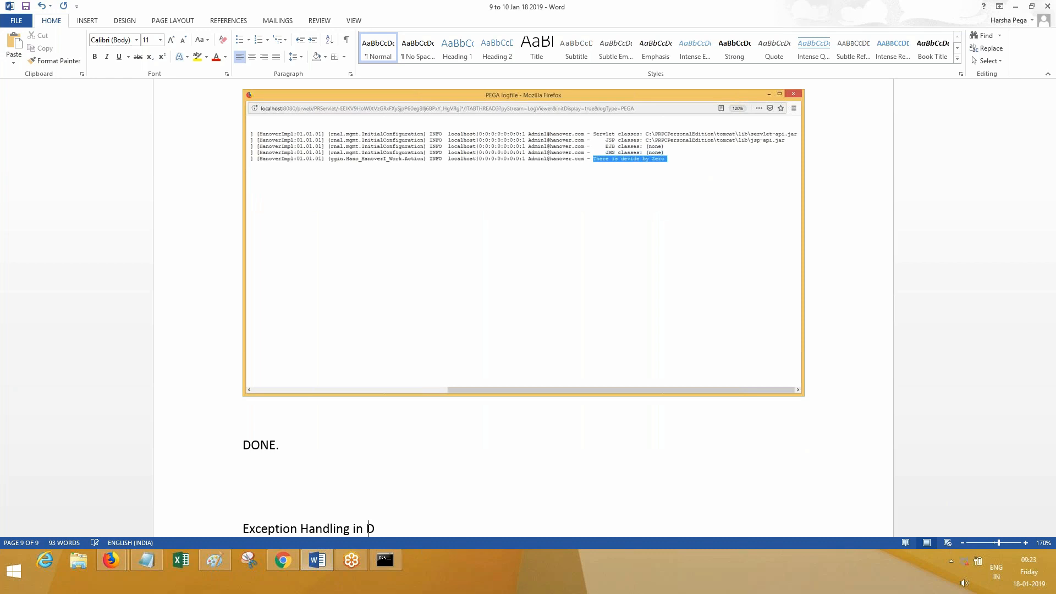
pyautogui.write('ata Page.')
pyautogui.press('Return')
pyautogui.press('Return')
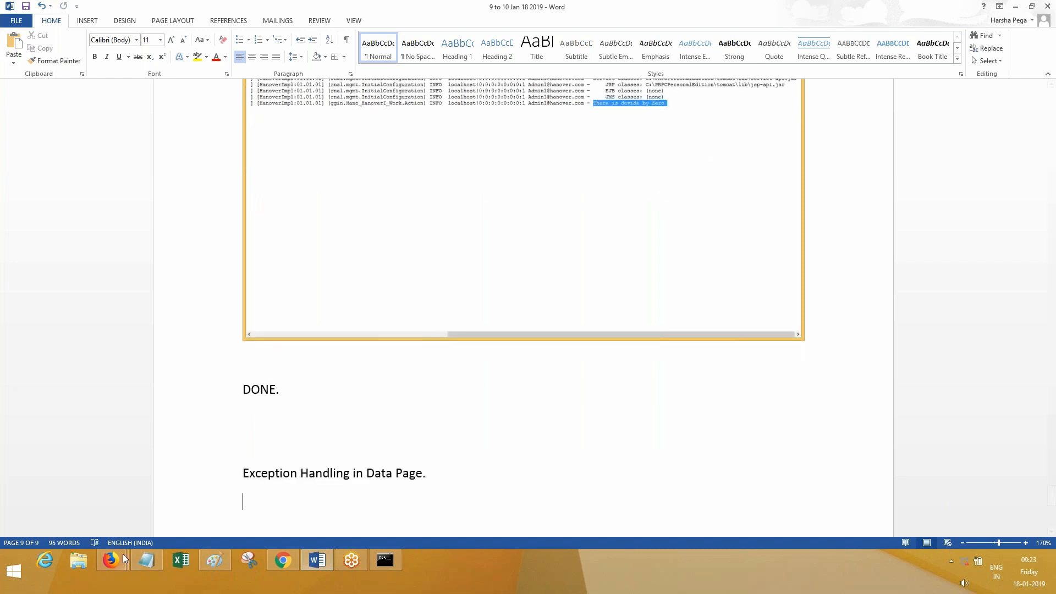
# Step: Return to Pega Designer Studio and show the Hano-Data-Customer class in the App explorer
pyautogui.click(123, 553)
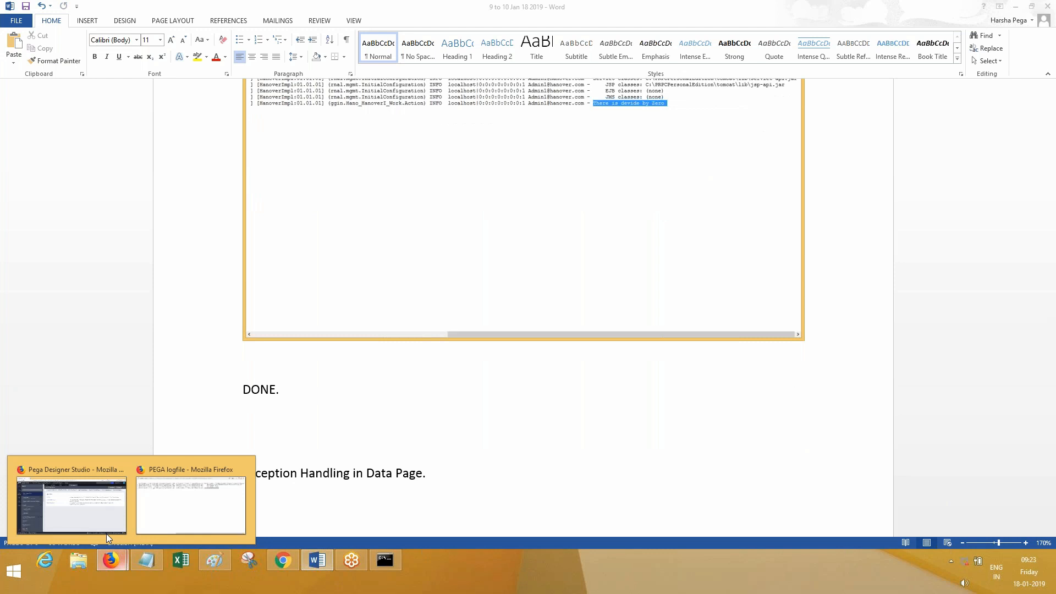
pyautogui.click(107, 527)
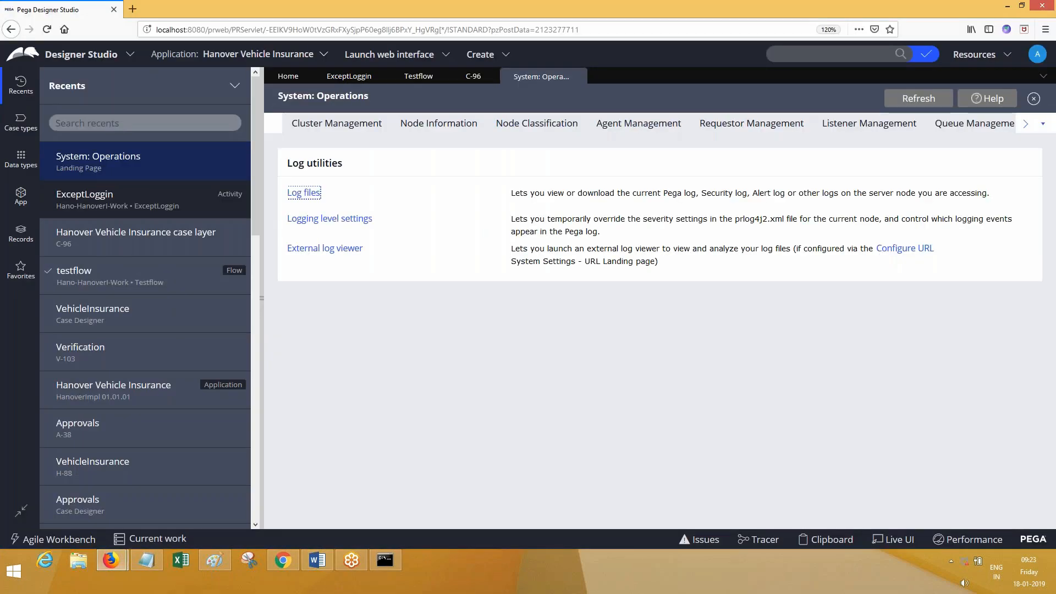
pyautogui.click(21, 196)
pyautogui.click(144, 131)
pyautogui.write('Hano-data')
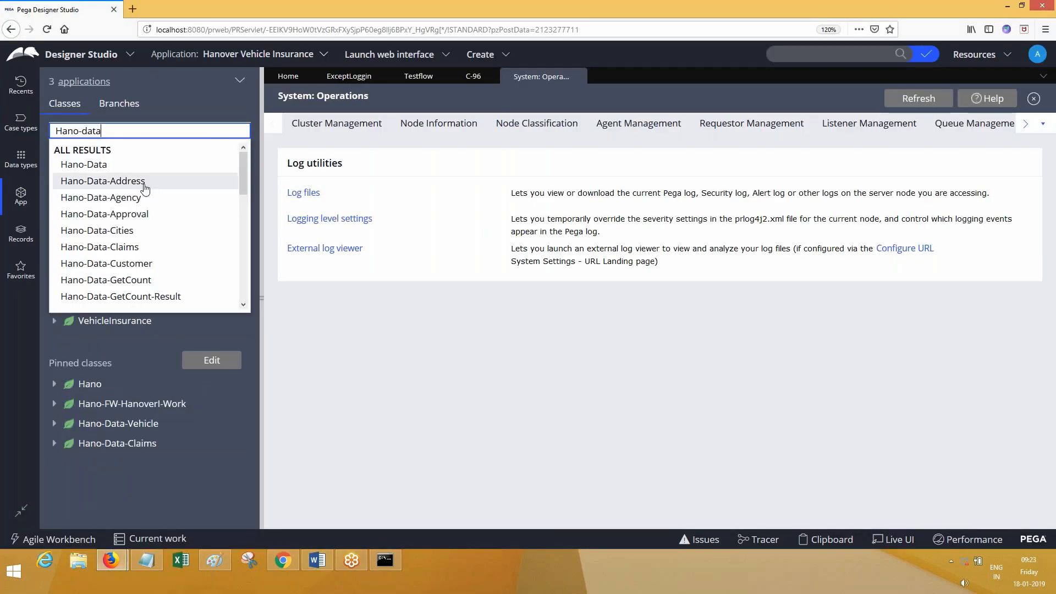
pyautogui.click(144, 184)
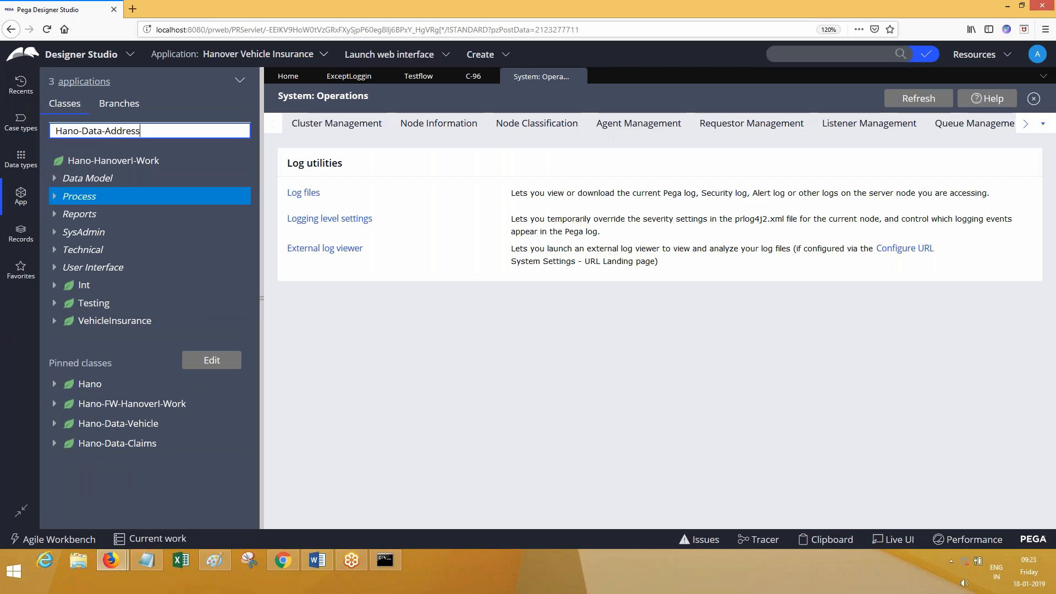
pyautogui.hotkey('ctrl', 'shift', 'Left')
pyautogui.press('BackSpace')
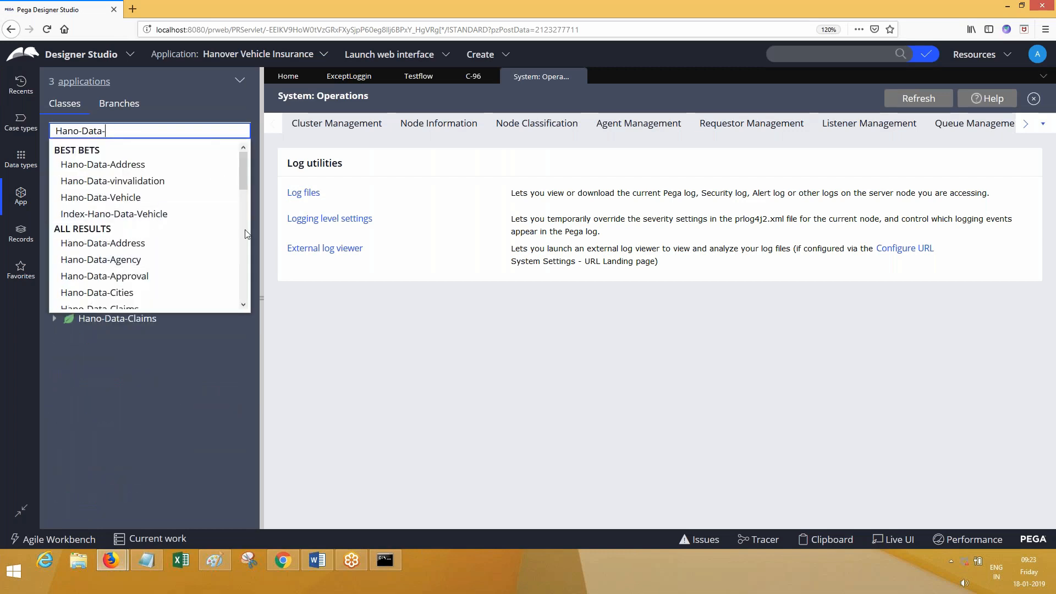
pyautogui.scroll(-3, 148, 231)
pyautogui.click(149, 183)
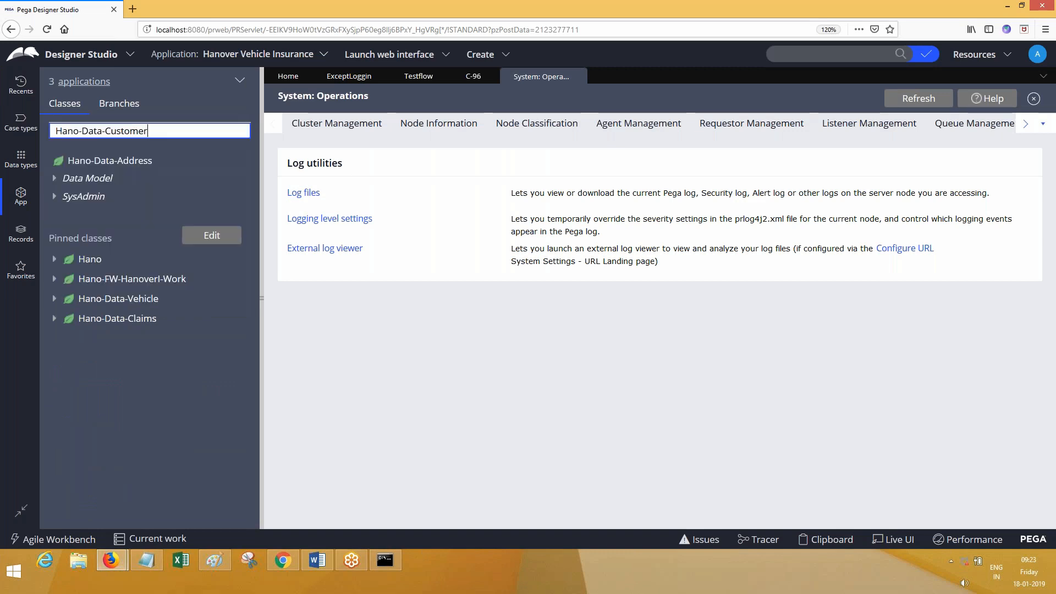
# Step: Open the D_Customer data page from the Data Model rules of the Hano-Data-Customer class
pyautogui.click(57, 182)
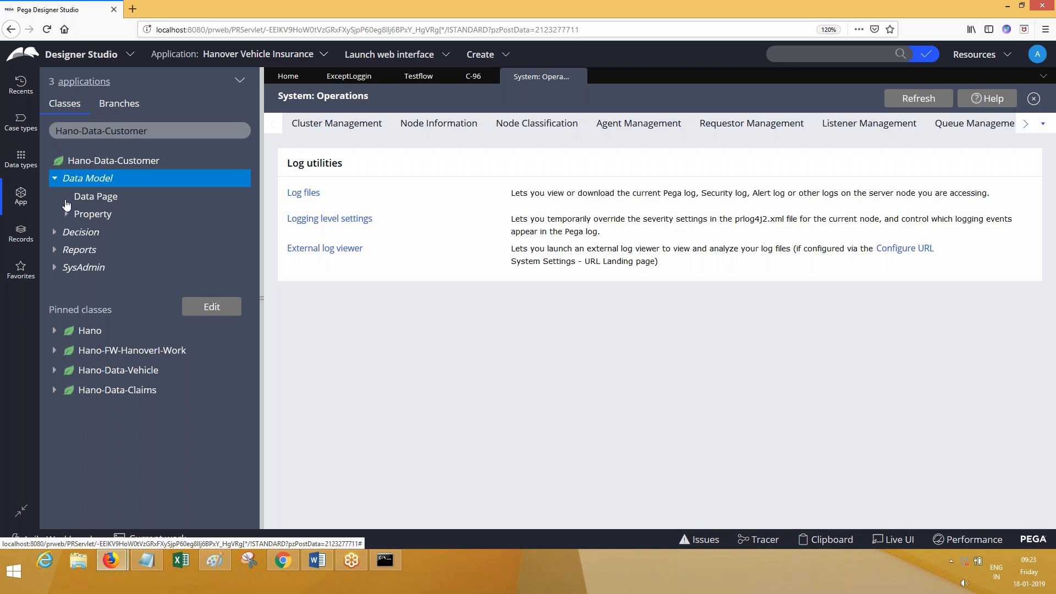
pyautogui.click(66, 199)
pyautogui.click(133, 219)
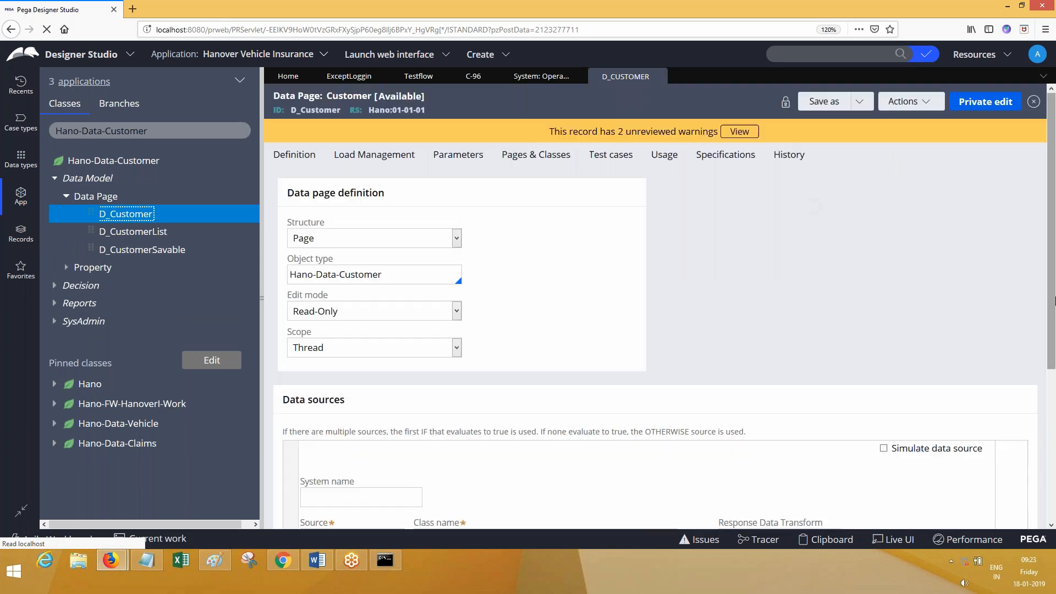
# Step: Examine D_Customer's data source and post load processing, viewing the LoadMyWorklist activity and closing it again
pyautogui.scroll(-4, 351, 502)
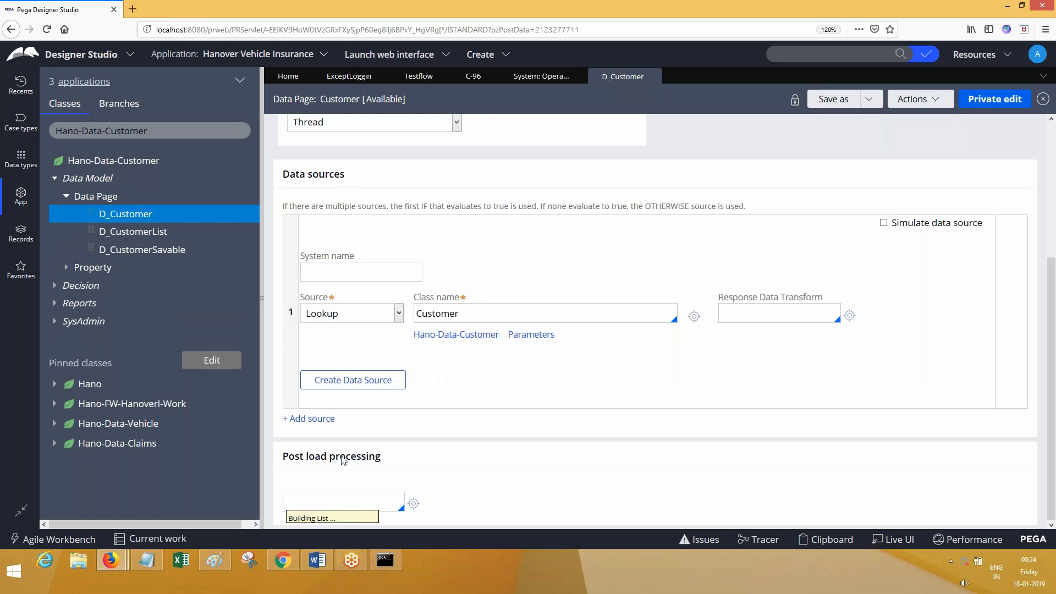
pyautogui.click(333, 438)
pyautogui.click(417, 502)
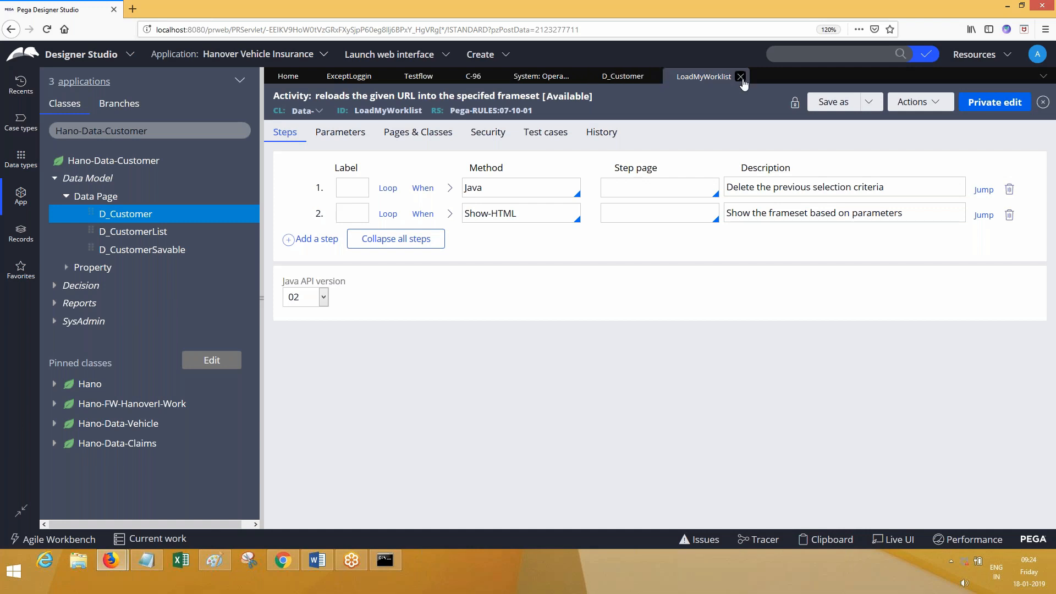
pyautogui.click(741, 76)
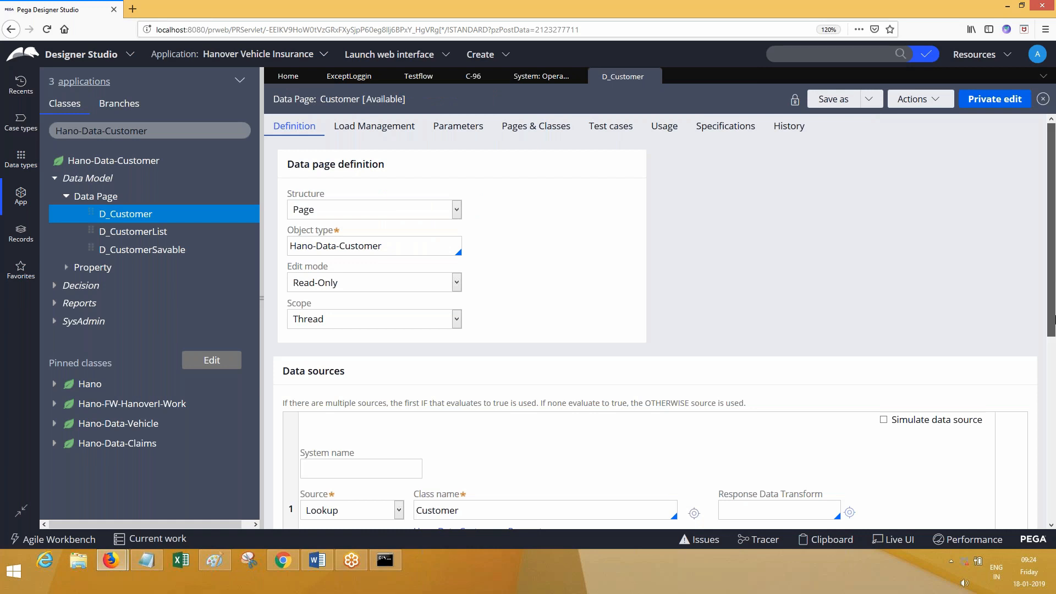
# Step: Review D_Customer's post load processing activity, and close the data page, discarding its unsaved changes
pyautogui.scroll(-5, 1054, 318)
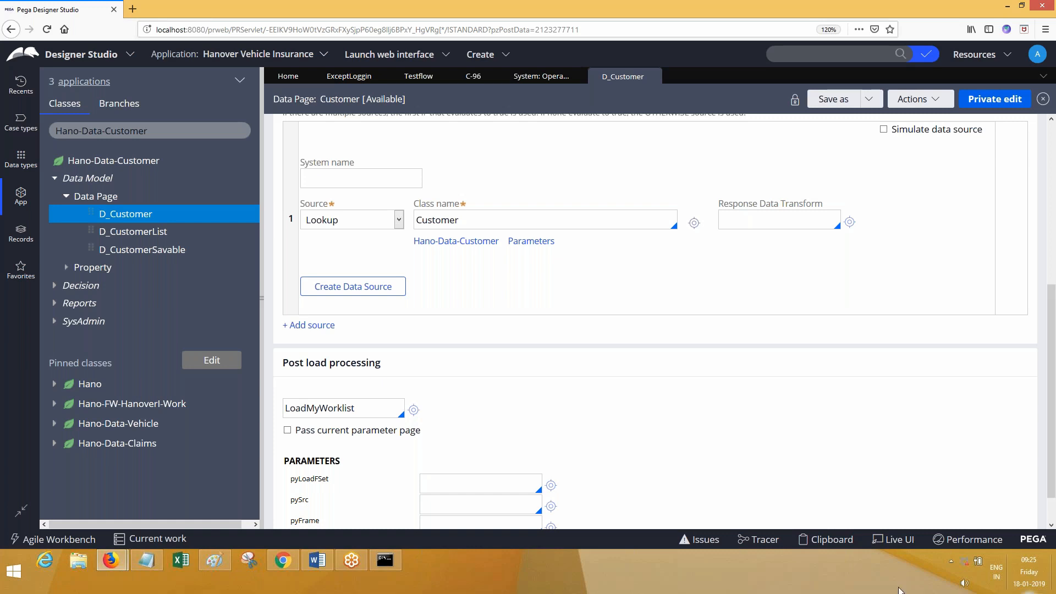
pyautogui.doubleClick(359, 412)
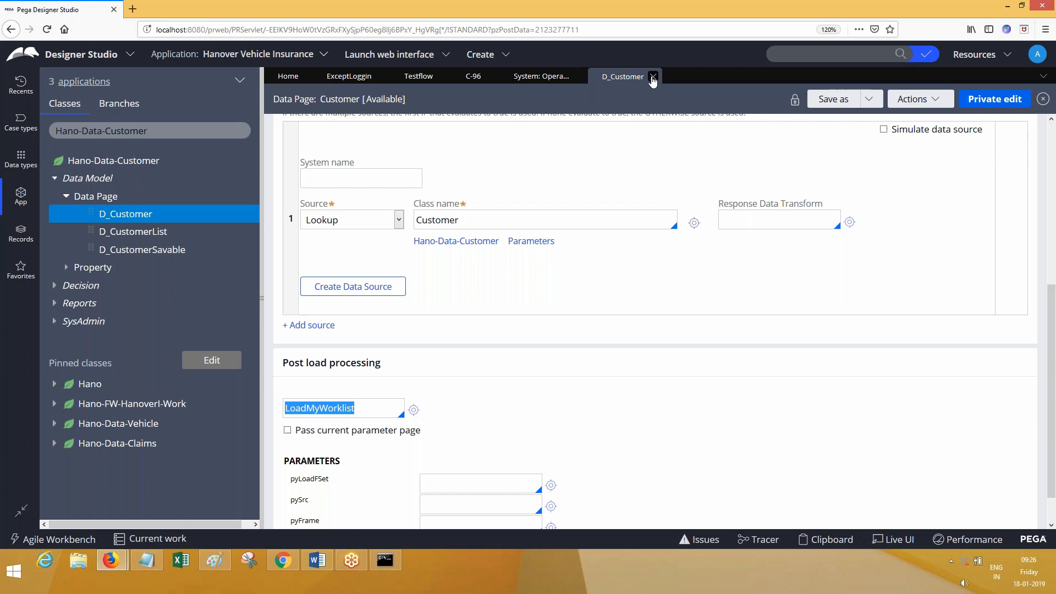
pyautogui.click(653, 78)
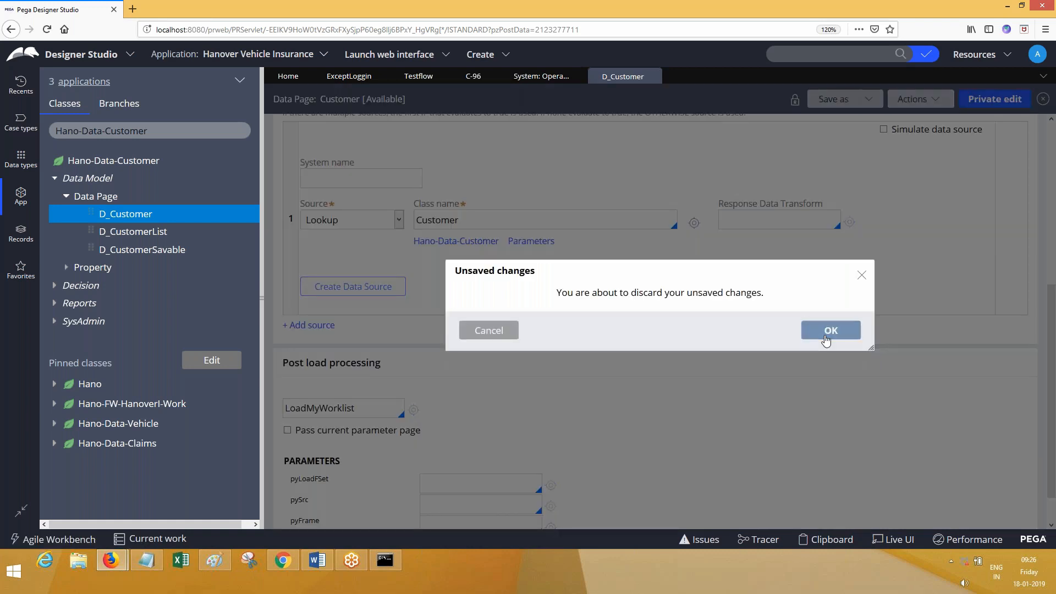
pyautogui.click(826, 334)
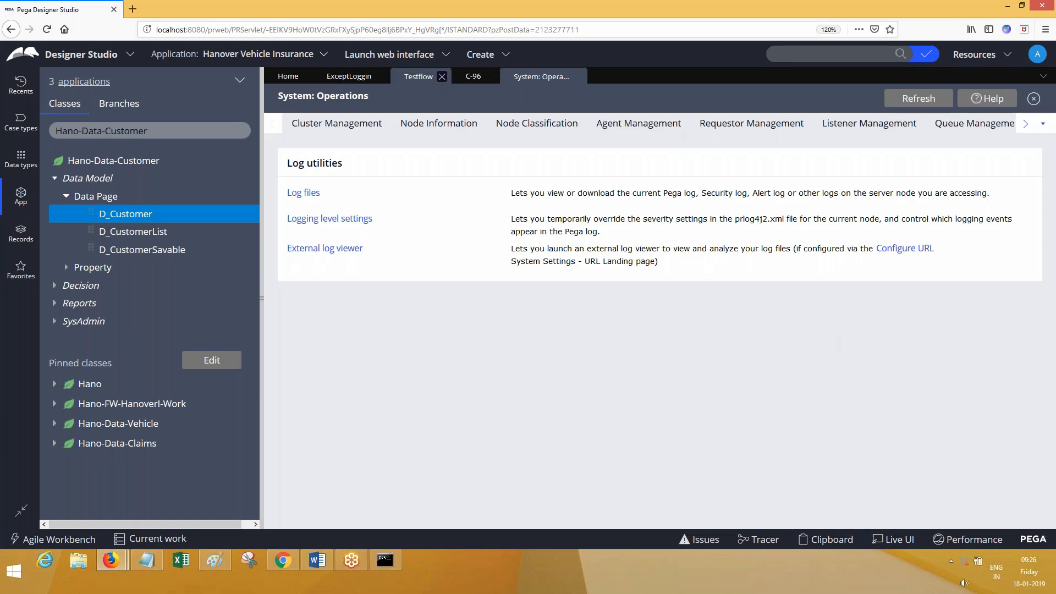
# Step: Add a fourth step with the Connect-SOAP method to the ExceptLoggin activity and view its exception jump settings without changing them
pyautogui.click(348, 75)
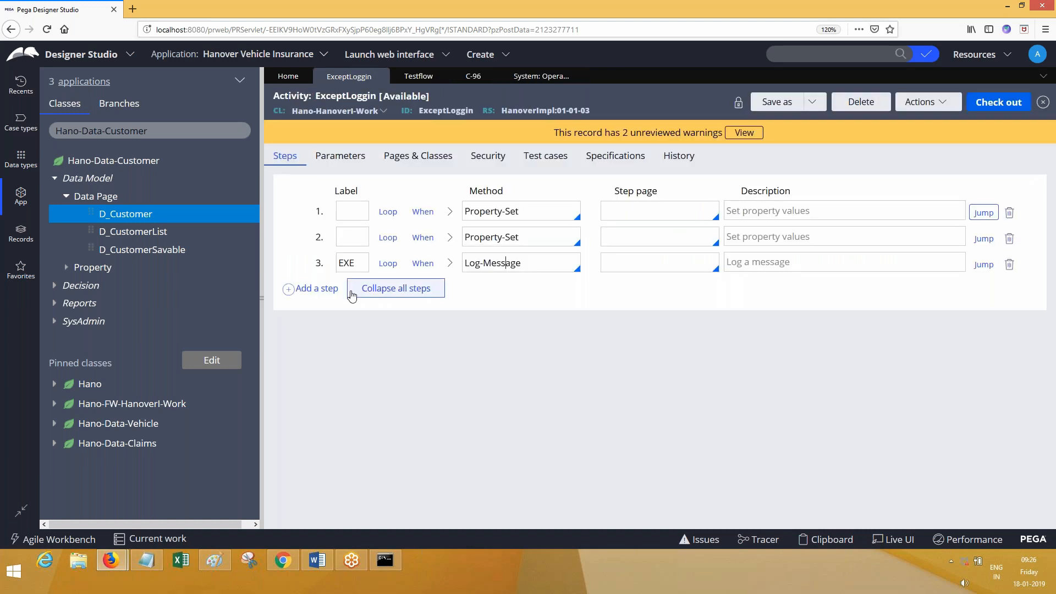
pyautogui.click(316, 288)
pyautogui.click(473, 288)
pyautogui.write('Co')
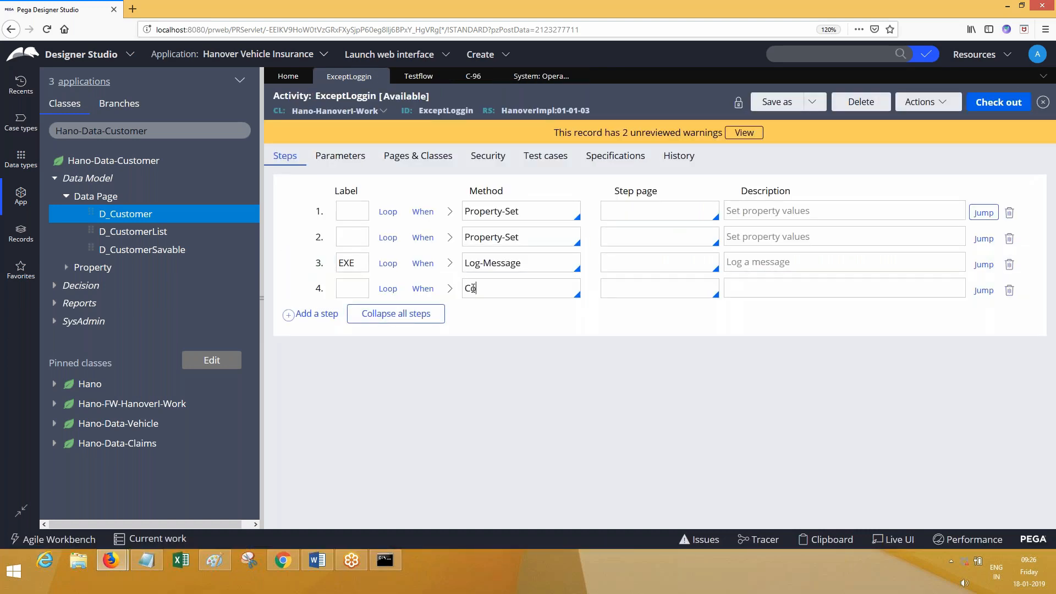
pyautogui.write('nnect-Sap')
pyautogui.press('Down')
pyautogui.press('Down')
pyautogui.press('Return')
pyautogui.click(449, 289)
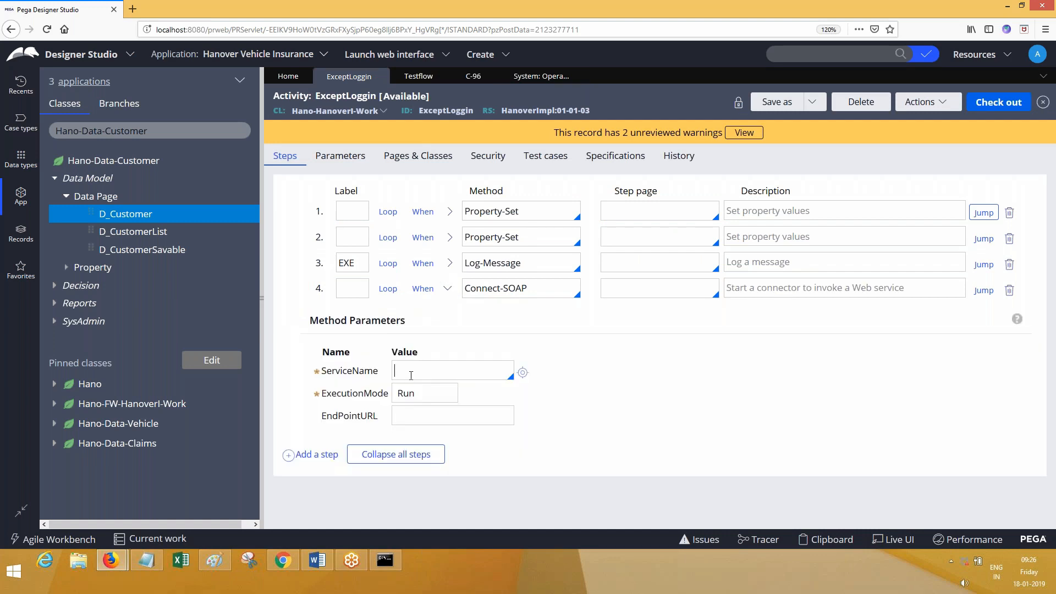
pyautogui.click(998, 292)
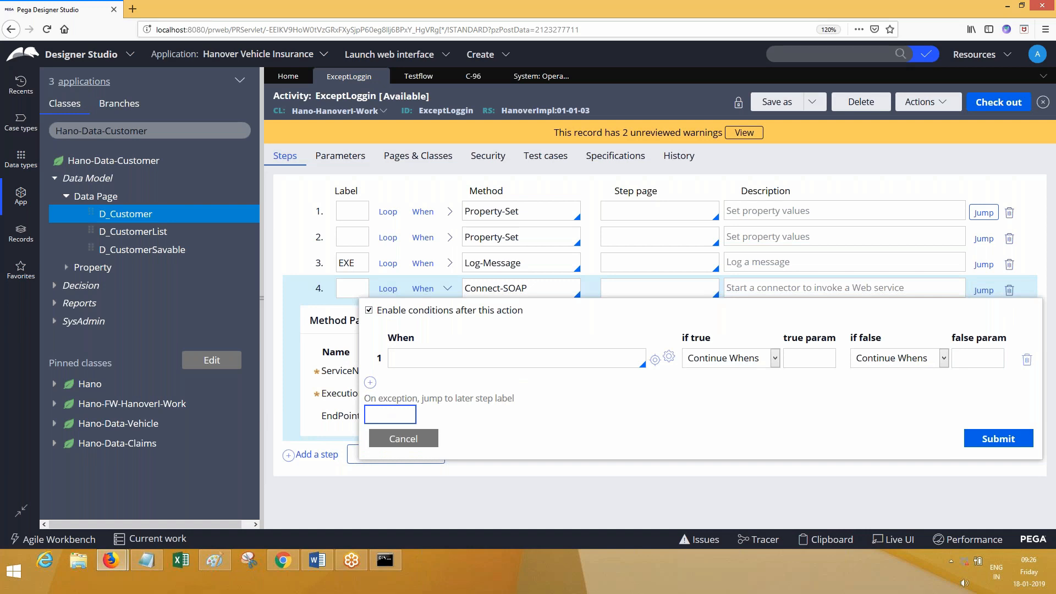
pyautogui.click(406, 440)
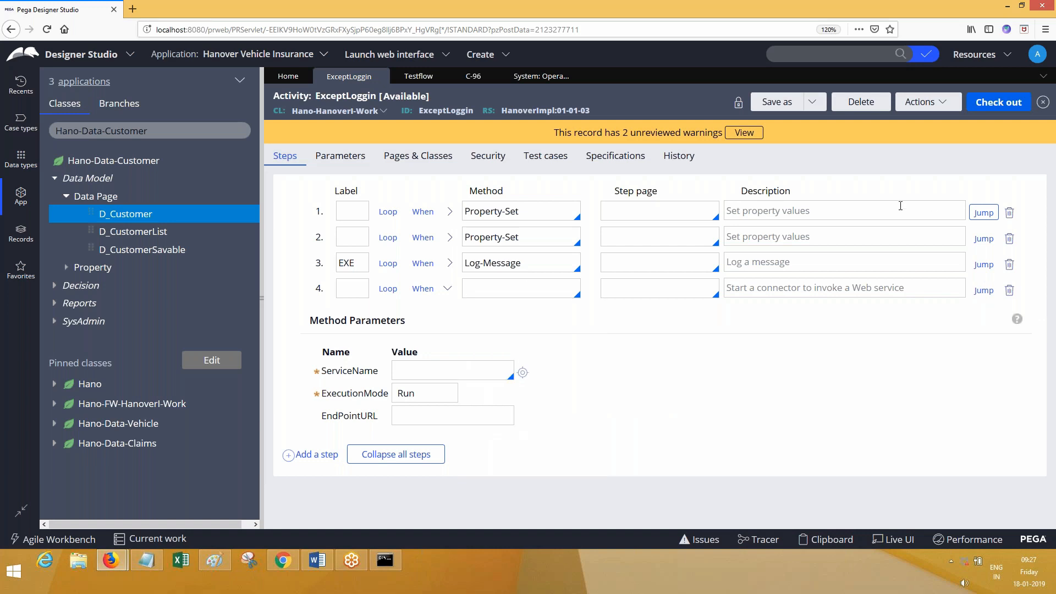
# Step: Set the method of step 4 in ExceptLoggin to Connect-SOAP again
pyautogui.click(449, 290)
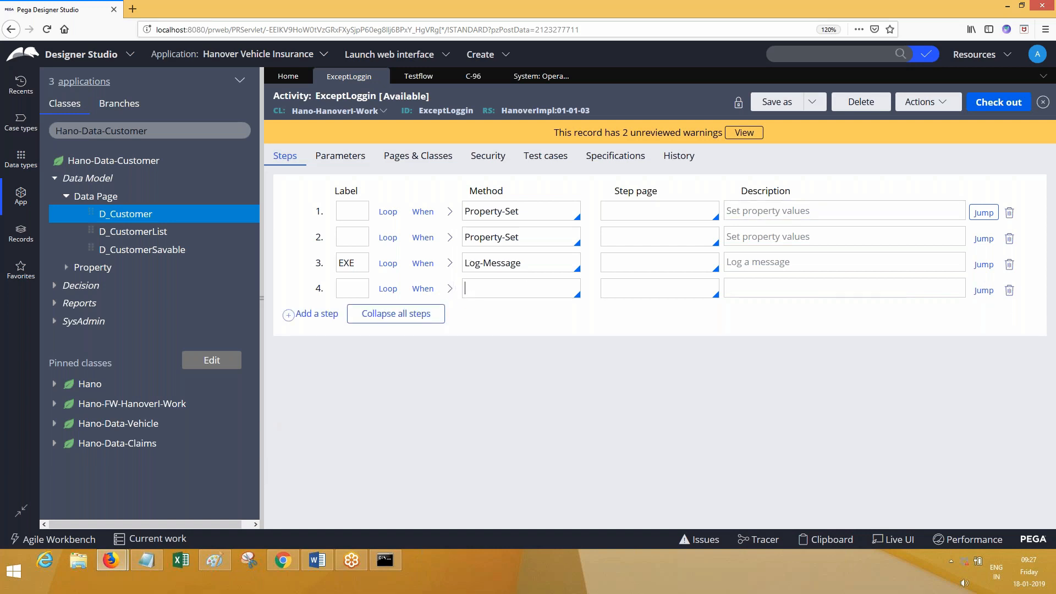
pyautogui.write('COnne')
pyautogui.press('Down')
pyautogui.press('Down')
pyautogui.press('Down')
pyautogui.press('Down')
pyautogui.press('Down')
pyautogui.press('Down')
pyautogui.press('Down')
pyautogui.press('Down')
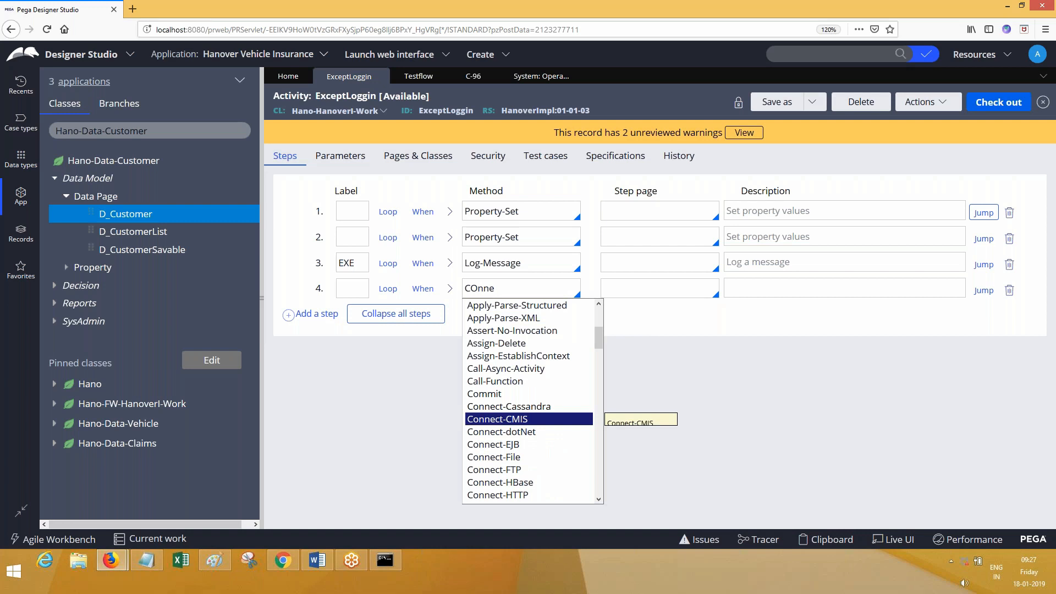
pyautogui.press('Down')
pyautogui.press('Down')
pyautogui.press('Down')
pyautogui.press('Down')
pyautogui.press('Down')
pyautogui.press('Down')
pyautogui.press('Down')
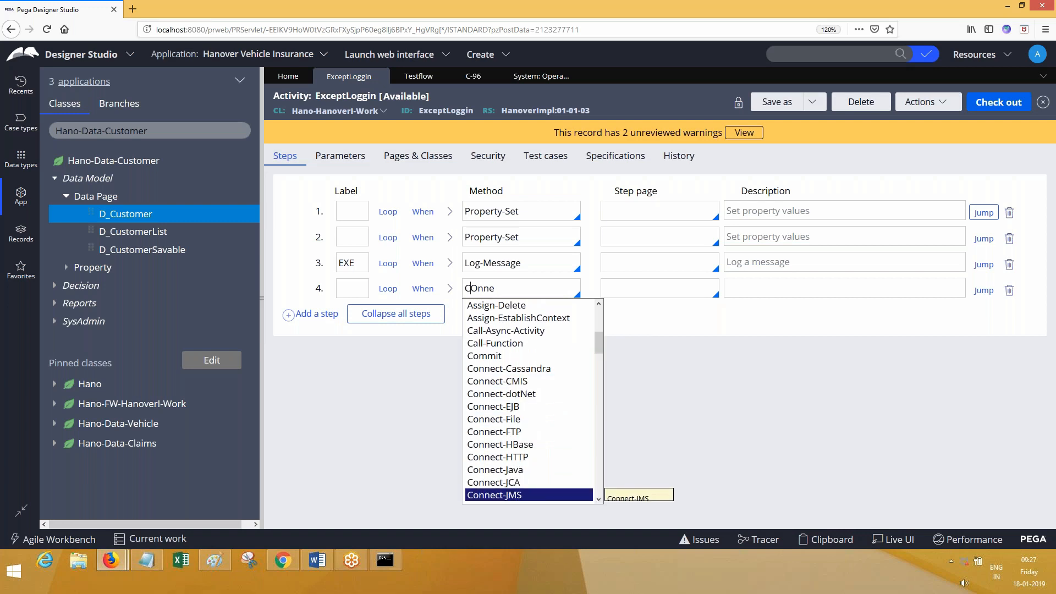
pyautogui.press('Return')
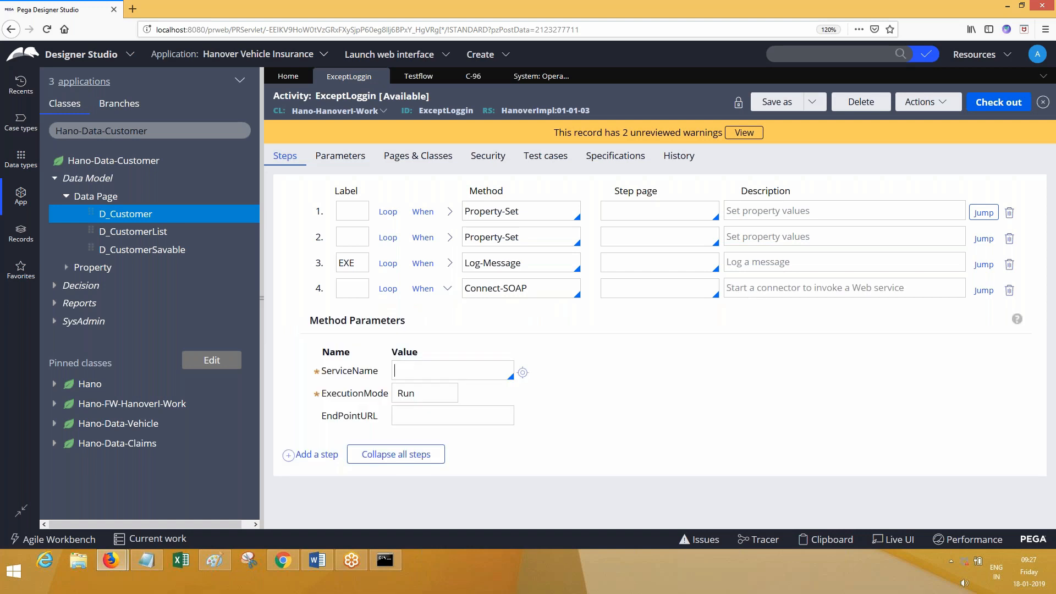
# Step: Choose chooseActionAbort as the ServiceName of the Connect-SOAP step and open that connector rule
pyautogui.click(412, 370)
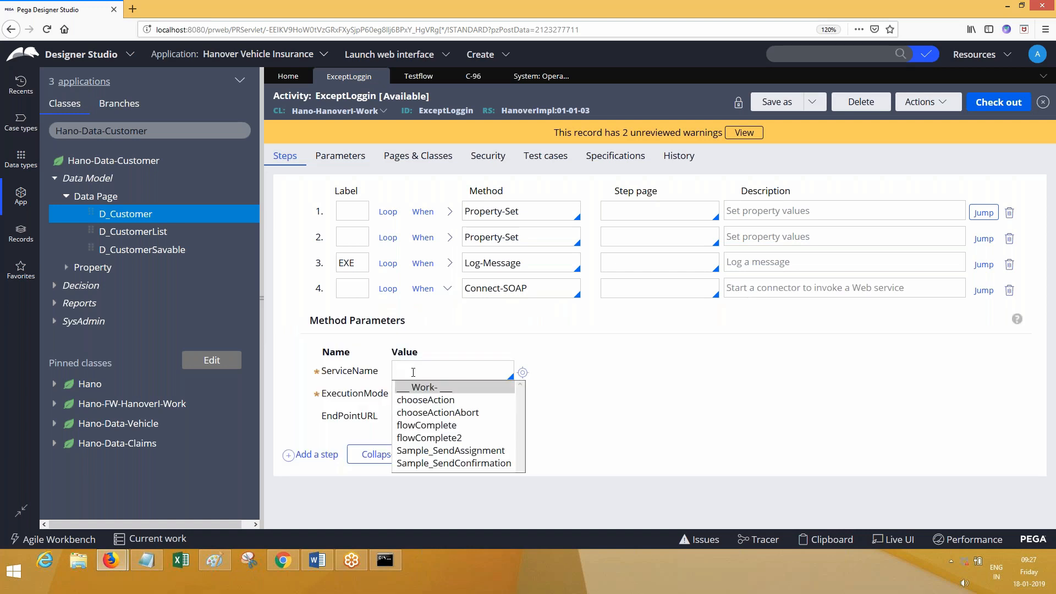
pyautogui.click(431, 412)
pyautogui.click(523, 374)
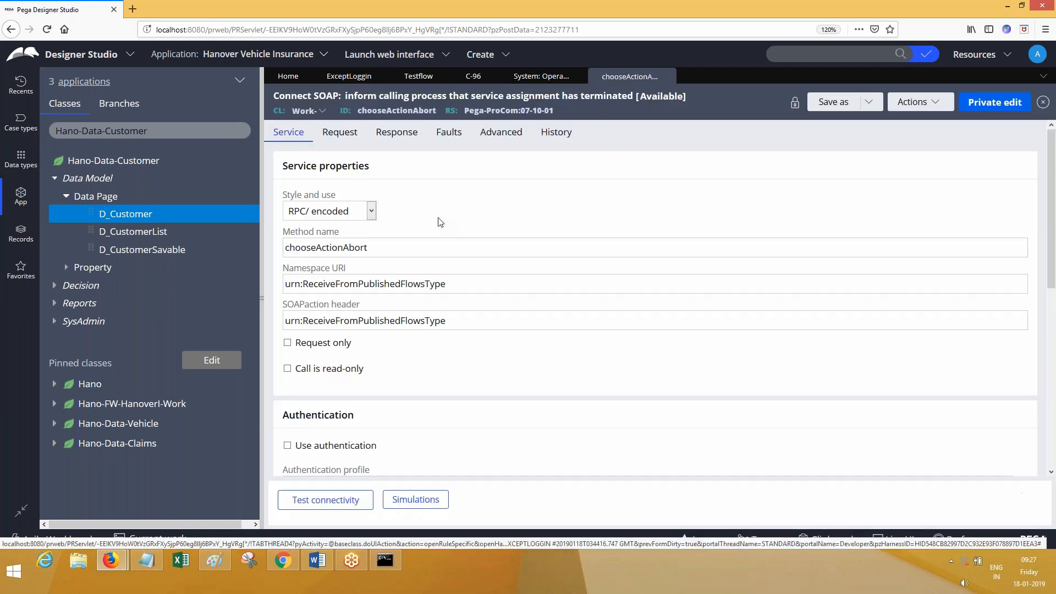
# Step: Show the Hano-Data-vinvalidation class in the App explorer and open its GetVINDetails Connect SQL rule
pyautogui.click(108, 134)
pyautogui.moveTo(83, 131); pyautogui.dragTo(252, 145)
pyautogui.press('BackSpace')
pyautogui.write('Data')
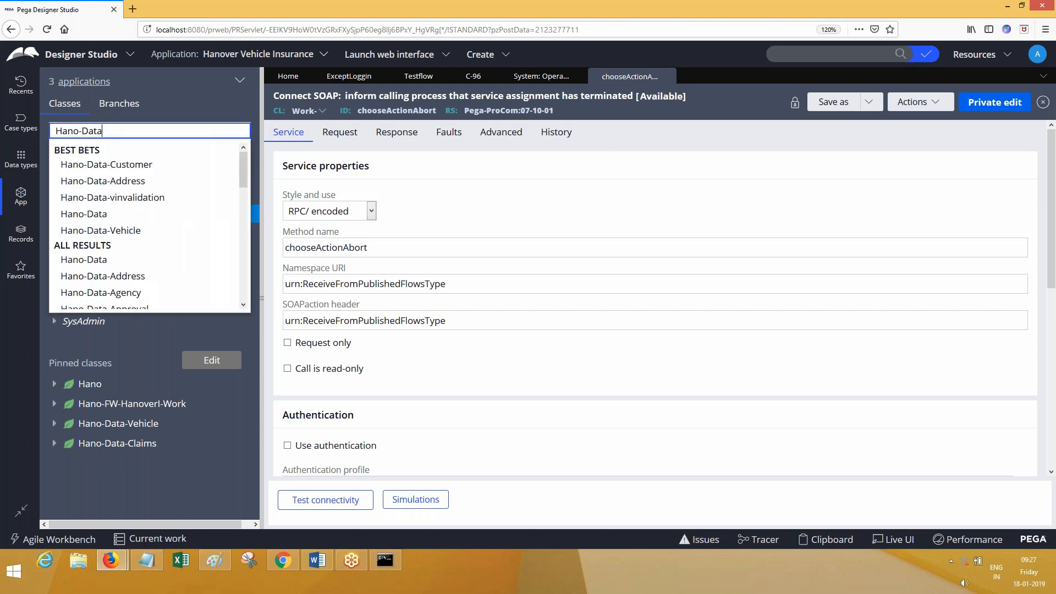
pyautogui.click(141, 198)
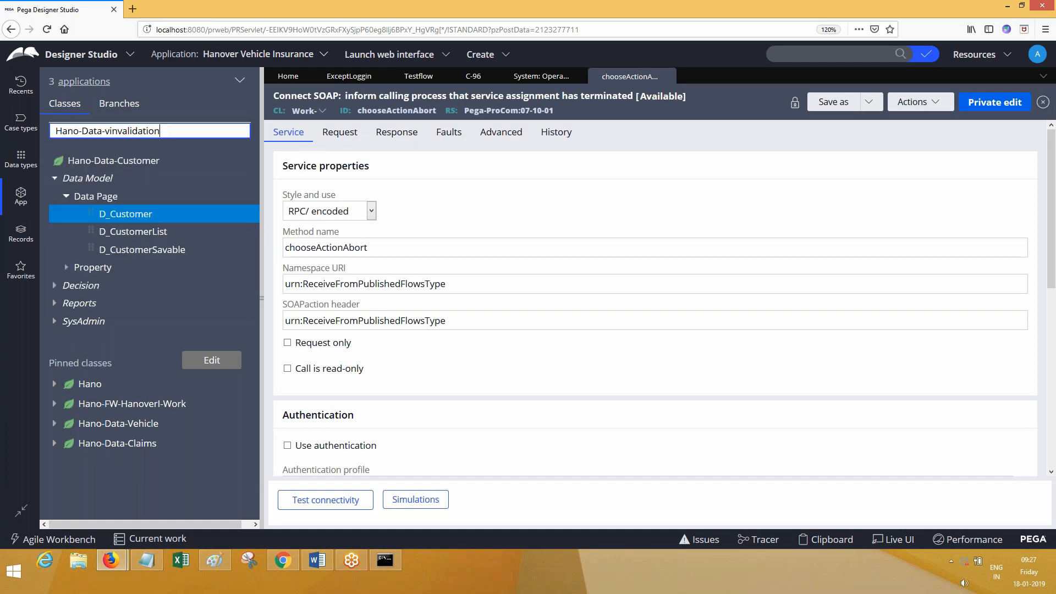
pyautogui.click(64, 197)
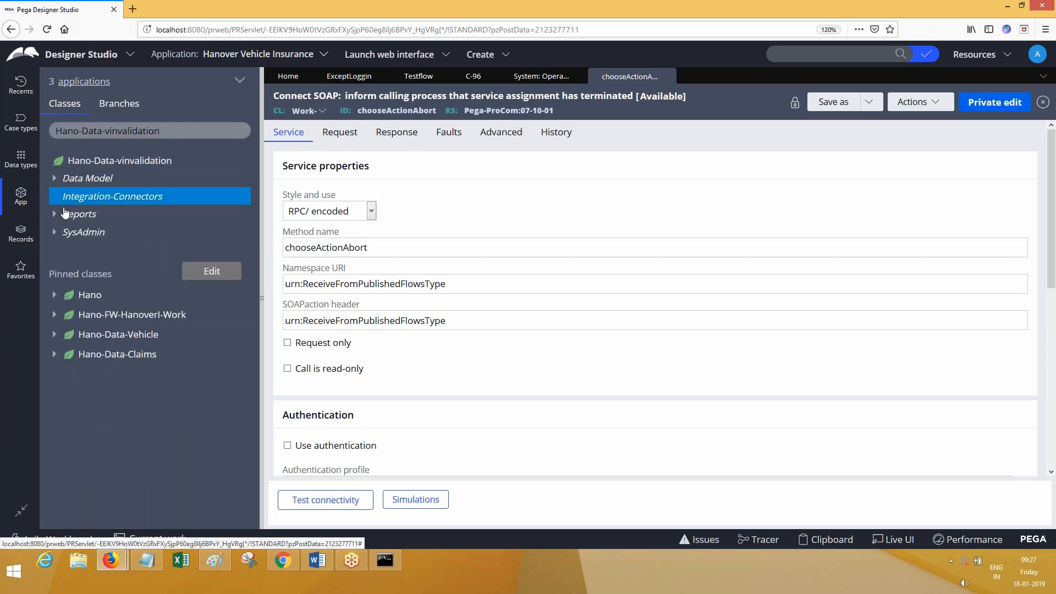
pyautogui.click(65, 215)
pyautogui.click(122, 232)
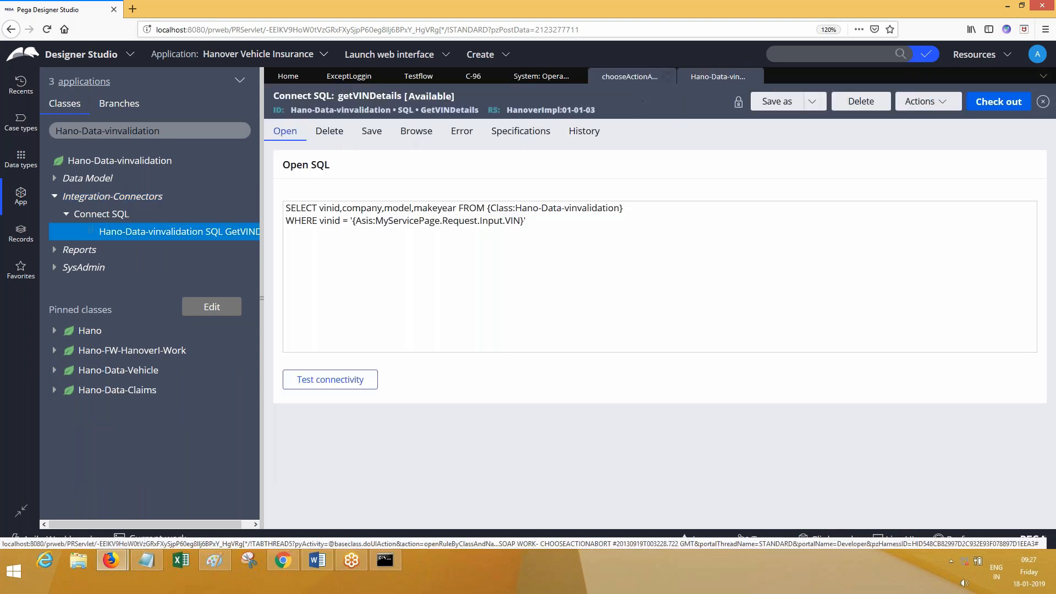
# Step: Return to the chooseActionAbort connector and examine its error handling settings, especially the error handler flow
pyautogui.click(629, 76)
pyautogui.scroll(-6, 537, 327)
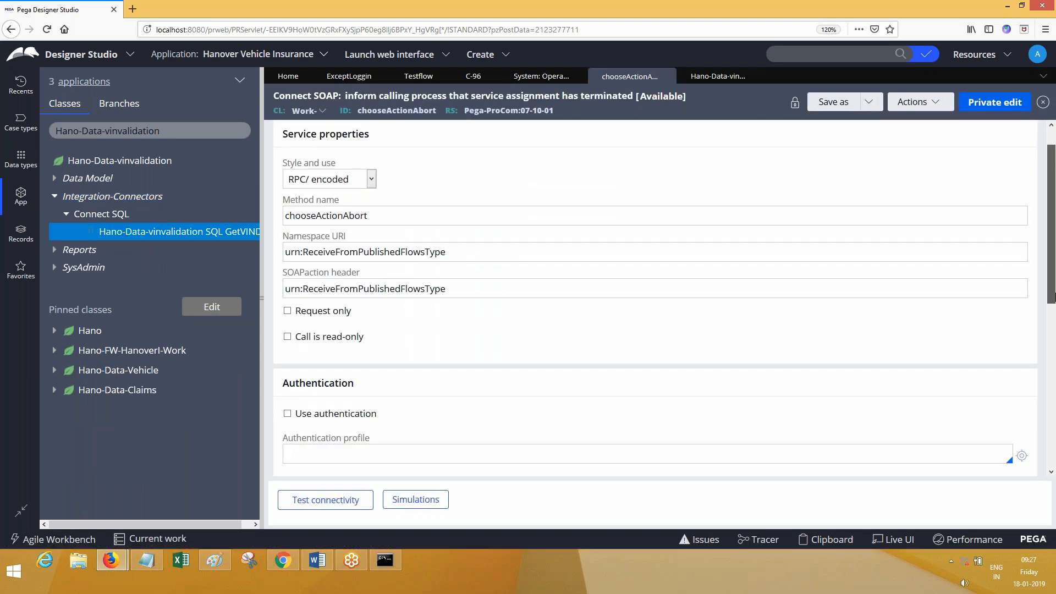
pyautogui.click(306, 356)
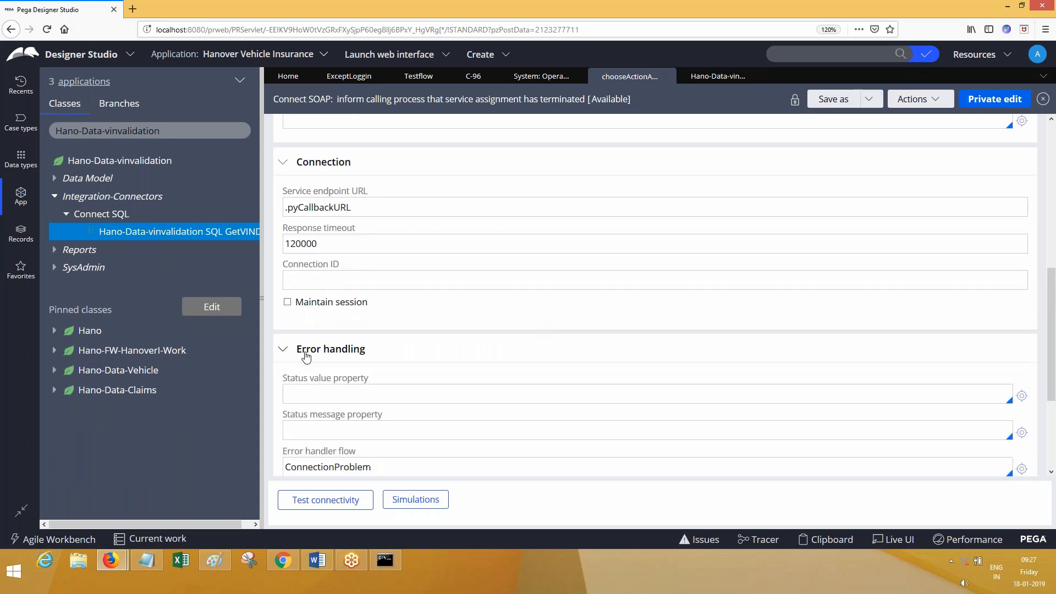
pyautogui.moveTo(1054, 301); pyautogui.dragTo(1055, 334)
pyautogui.tripleClick(385, 374)
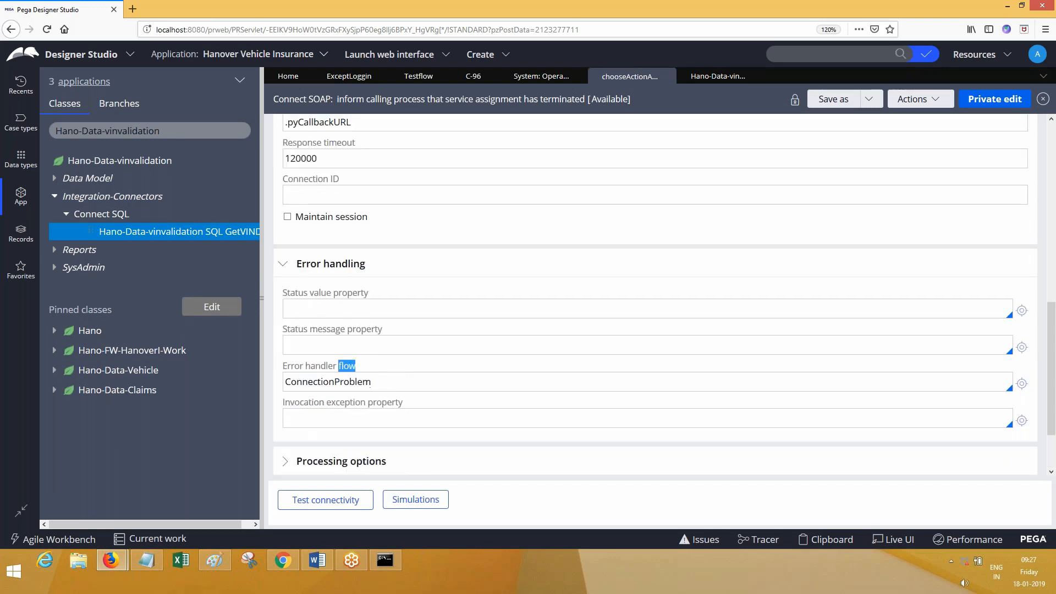
# Step: Copy the error handler flow name, search for "old:ConnectionProblem" and open the ConnectionProblem flow
pyautogui.doubleClick(384, 383)
pyautogui.hotkey('ctrl', 'c')
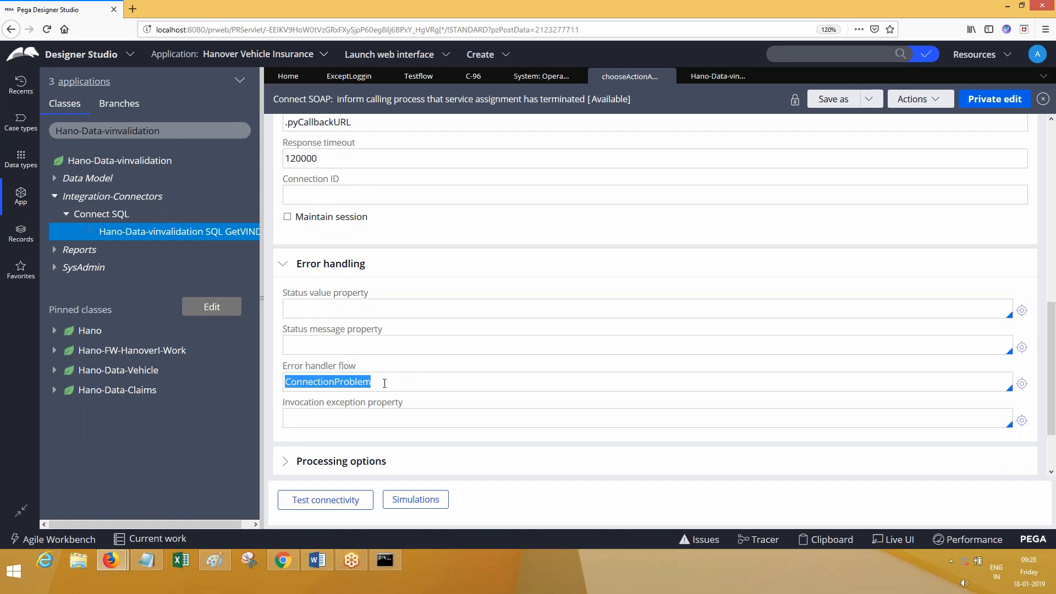
pyautogui.click(796, 55)
pyautogui.write('old:')
pyautogui.hotkey('ctrl', 'v')
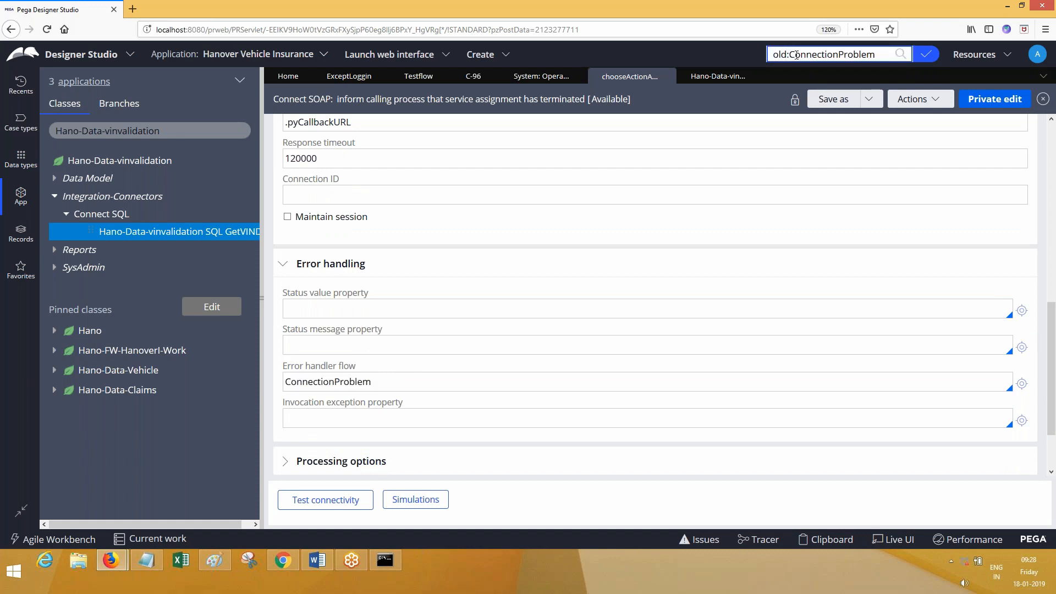
pyautogui.press('Return')
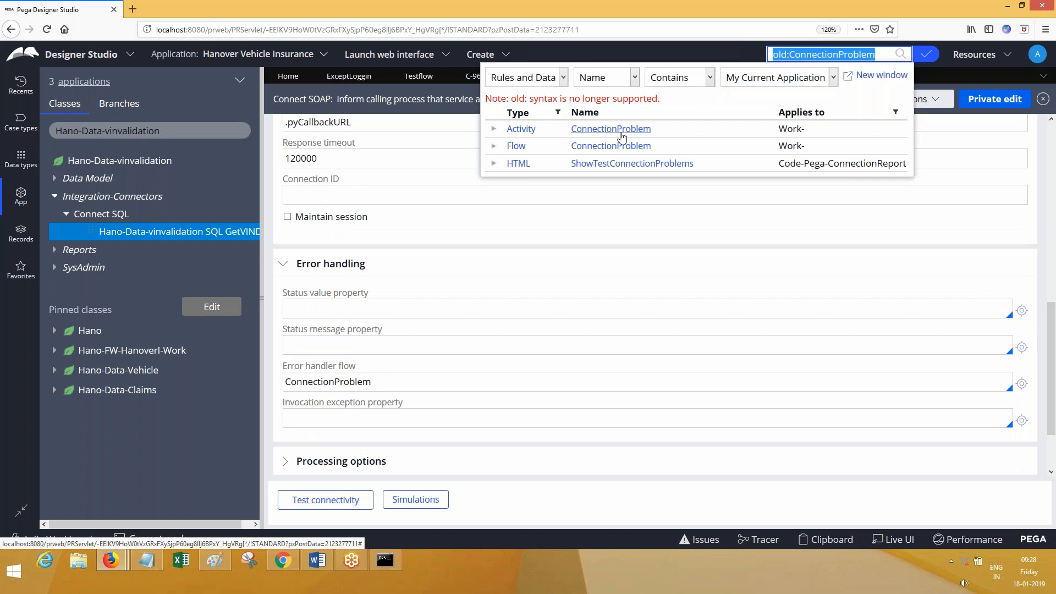
pyautogui.click(615, 147)
# Step: Set the error handler flow of the getVINDetails Connect SQL rule to ConnectionProblem, and return to the ConnectionProblem flow
pyautogui.click(689, 77)
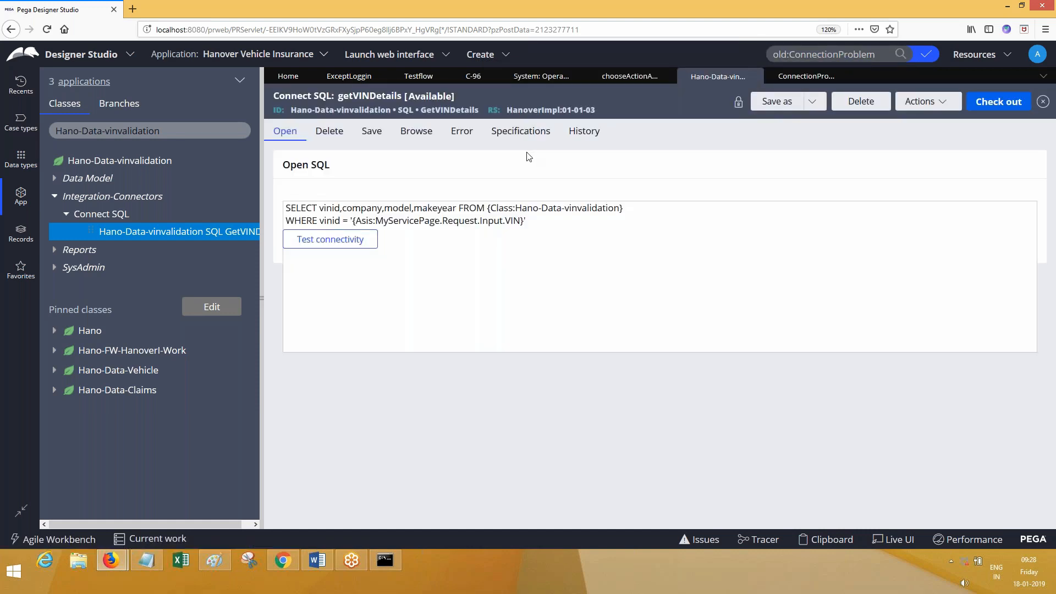
pyautogui.click(463, 139)
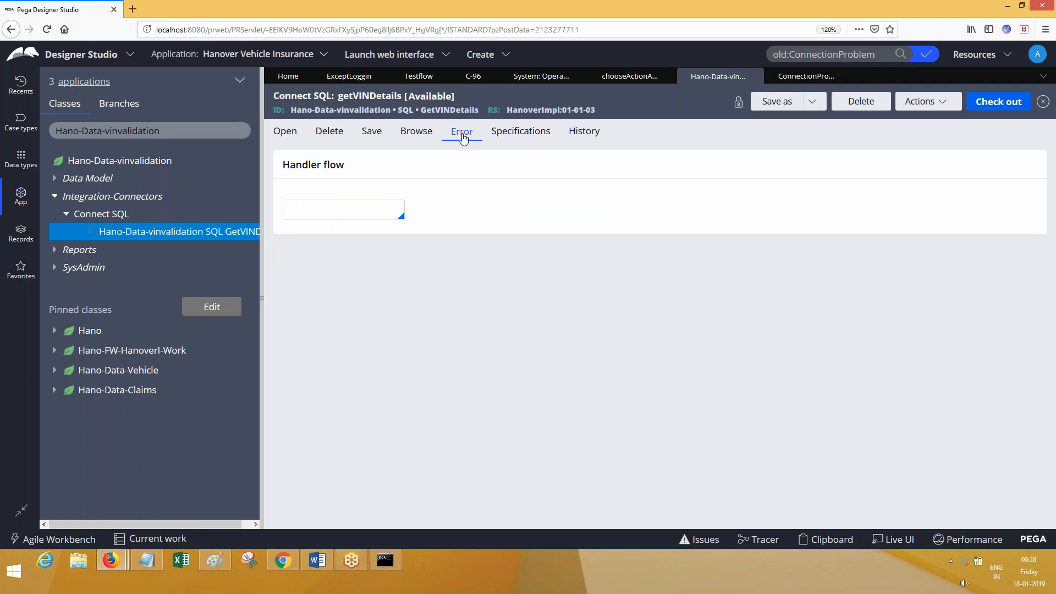
pyautogui.click(310, 213)
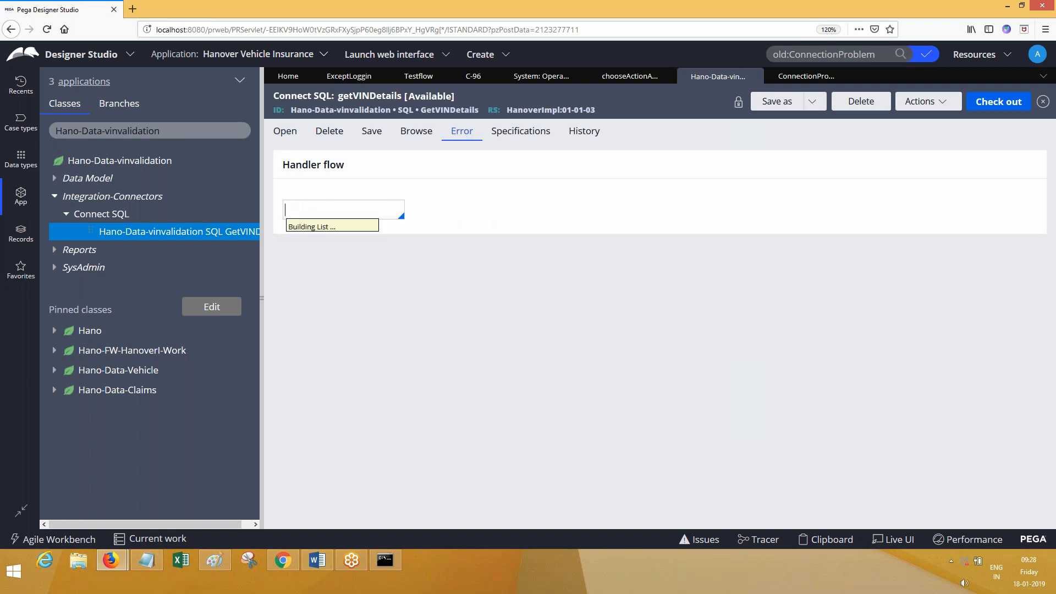
pyautogui.write('Connectp')
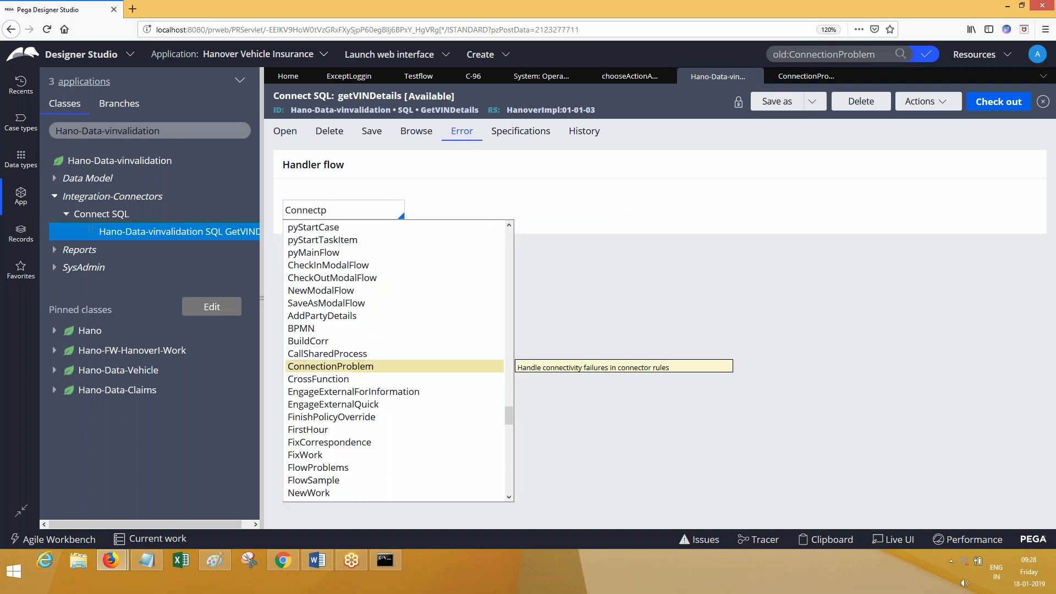
pyautogui.click(345, 366)
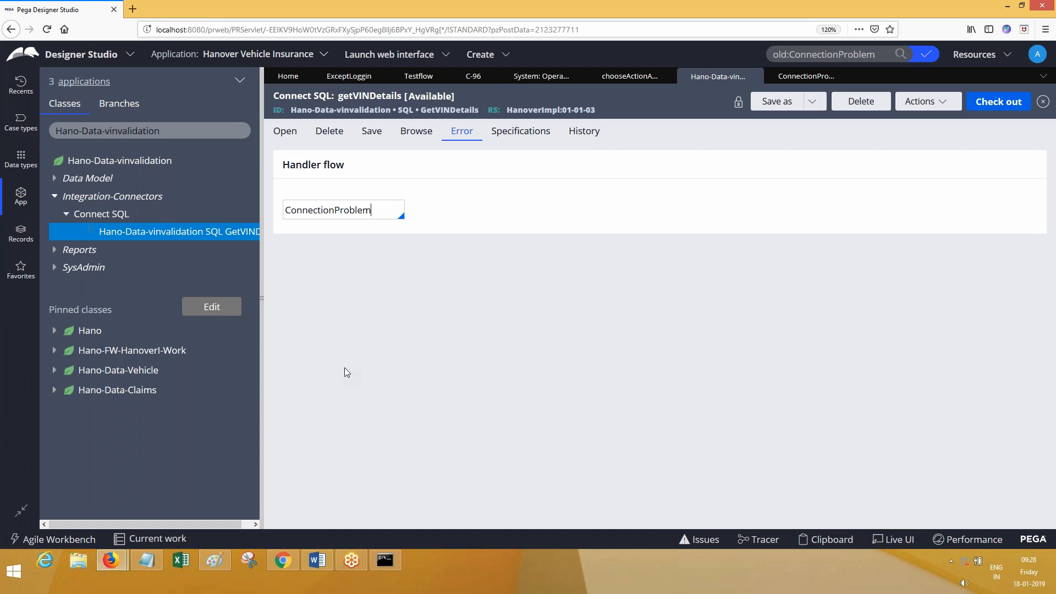
pyautogui.click(779, 78)
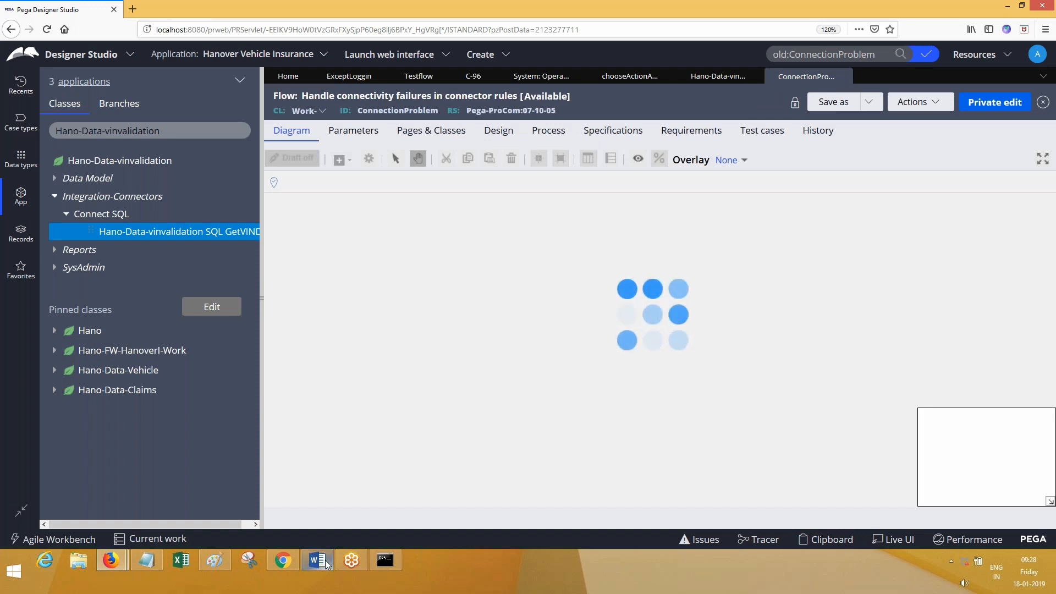
# Step: Switch to Word and write the line "Connectors on connector Rule" below "Exception Handling in Data Page."
pyautogui.hotkey('alt', 'Tab')
pyautogui.press('Return')
pyautogui.press('Return')
pyautogui.write('Connectors')
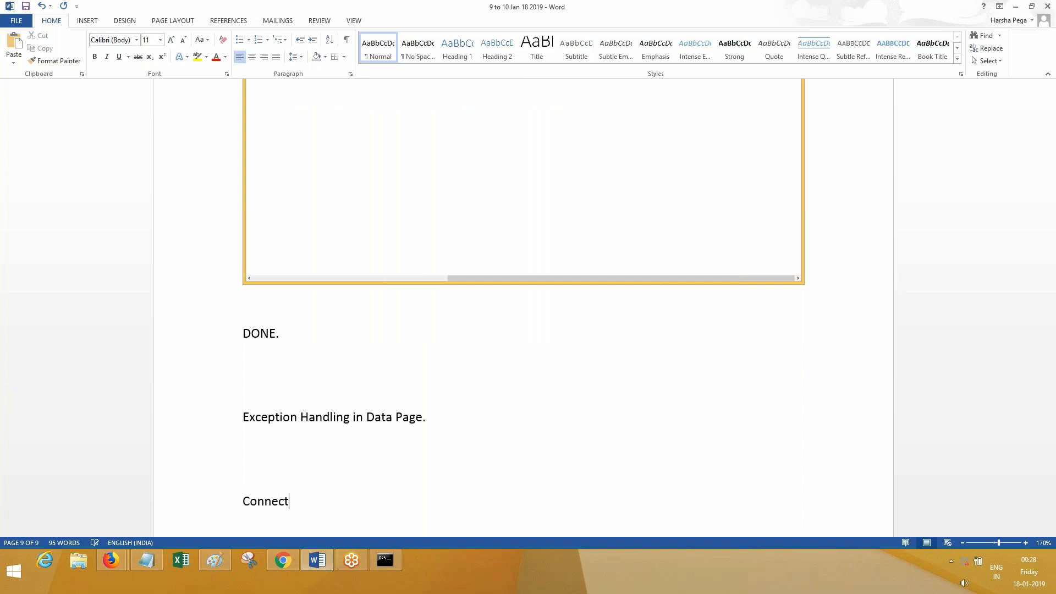
pyautogui.write('on connector')
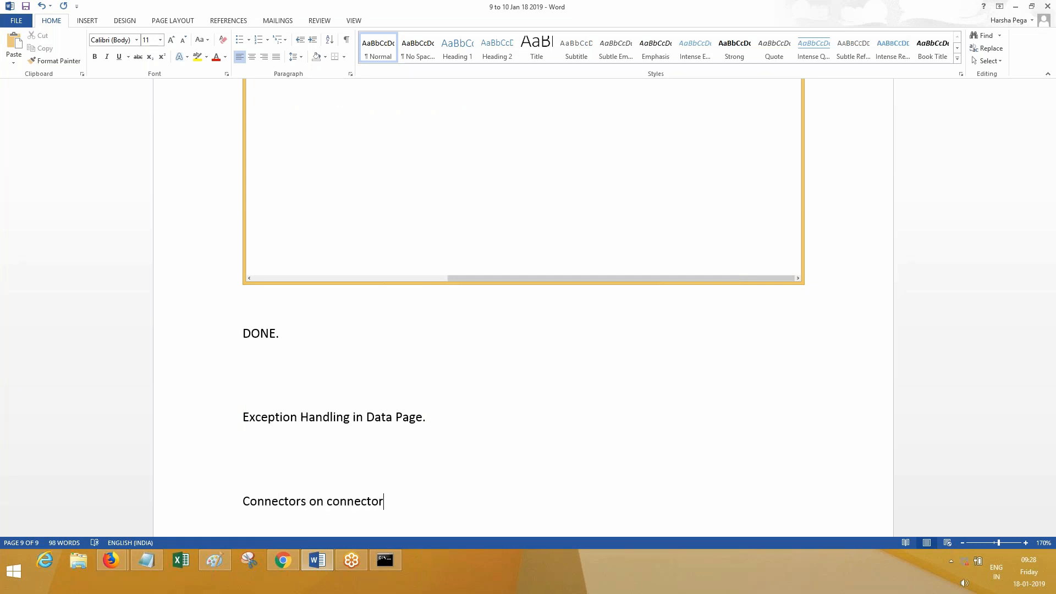
pyautogui.write(' Rule')
# Step: Apply the Title style to the "Connectors on connector Rule" line
pyautogui.hotkey('shift', 'Home')
pyautogui.hotkey('ctrl', 'z')
pyautogui.hotkey('ctrl', 'y')
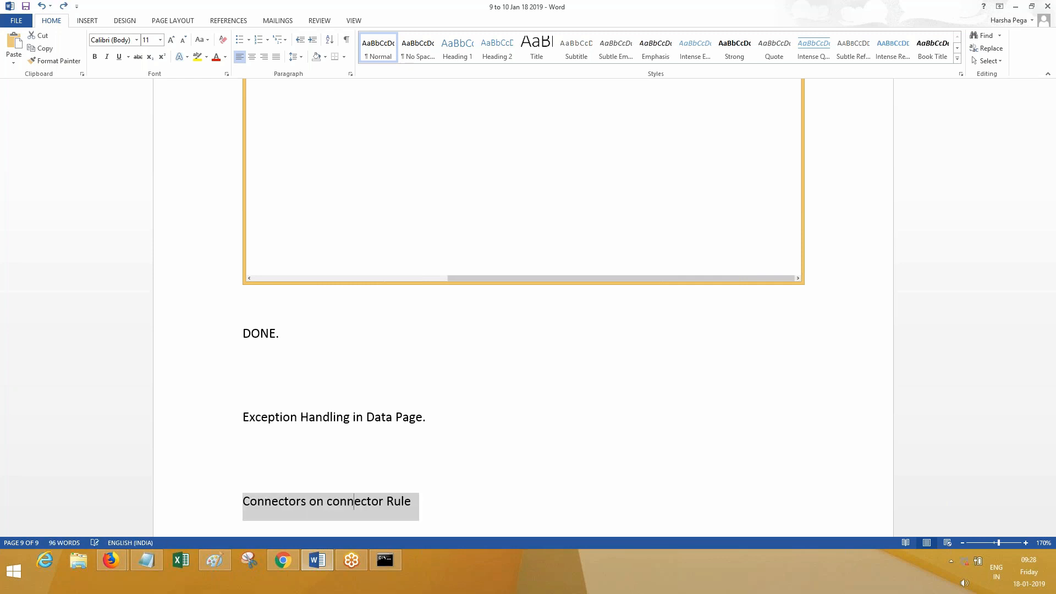
pyautogui.click(533, 49)
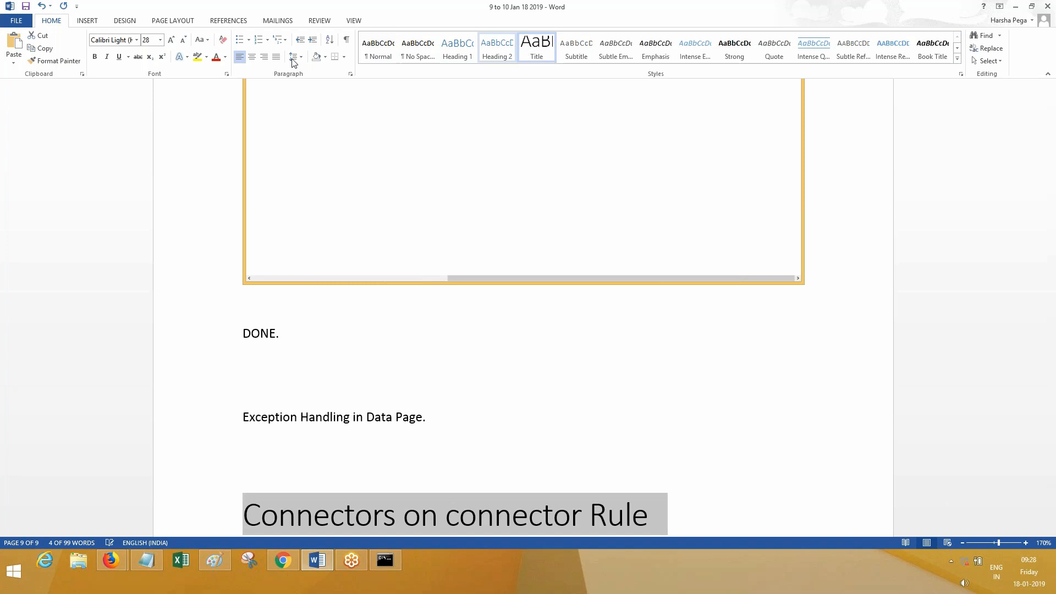
# Step: Try centring the "Connectors on connector Rule" heading
pyautogui.click(261, 59)
pyautogui.click(260, 58)
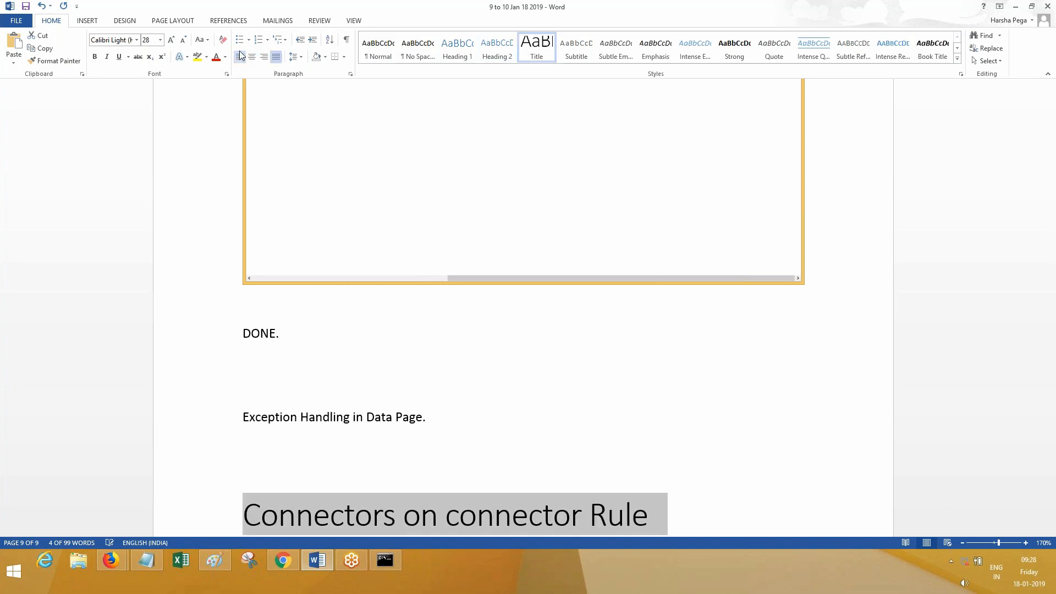
pyautogui.click(251, 57)
# Step: Cut the "Connectors on connector Rule" heading from the Word document and save the document
pyautogui.click(735, 528)
pyautogui.tripleClick(734, 528)
pyautogui.hotkey('ctrl', 'x')
pyautogui.hotkey('ctrl', 's')
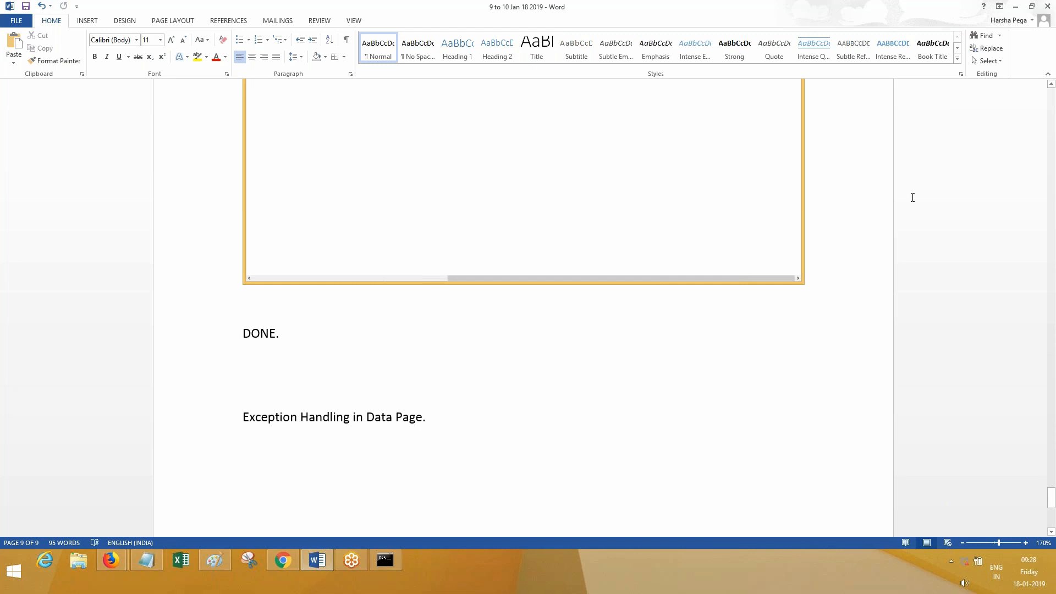
# Step: Switch to Pega Designer Studio, close the ConnectionProblem flow and reopen it by repeating the search for "old:ConnectionProblem"
pyautogui.click(1017, 6)
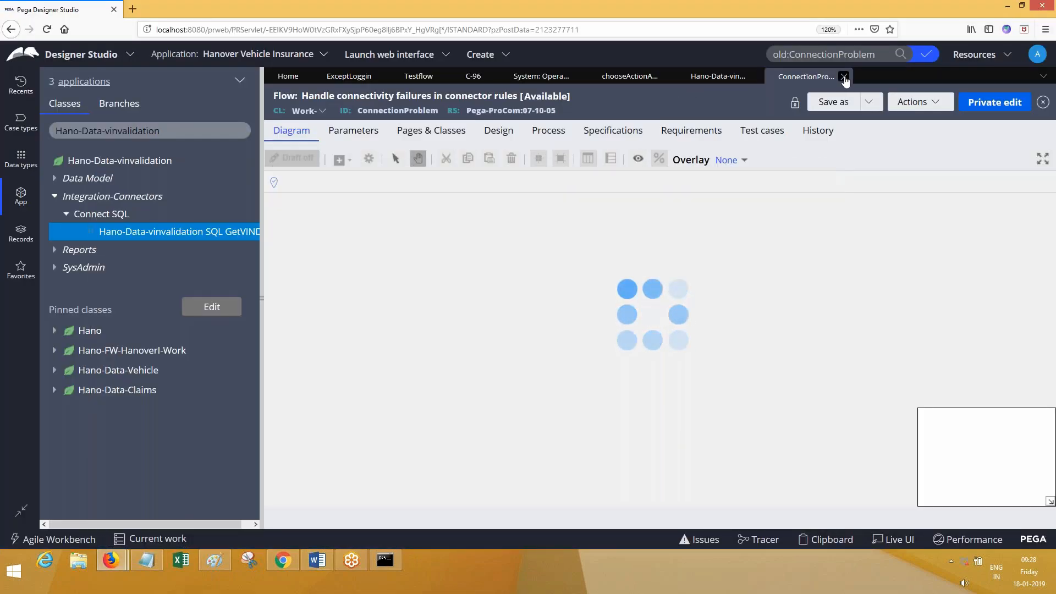
pyautogui.click(844, 77)
pyautogui.click(876, 55)
pyautogui.press('Return')
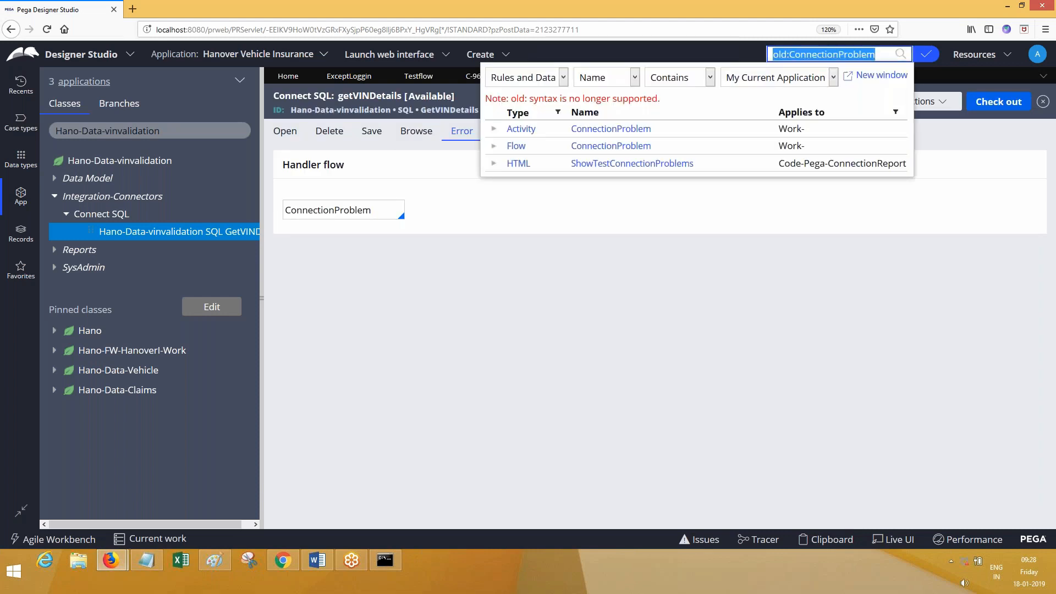
pyautogui.click(611, 146)
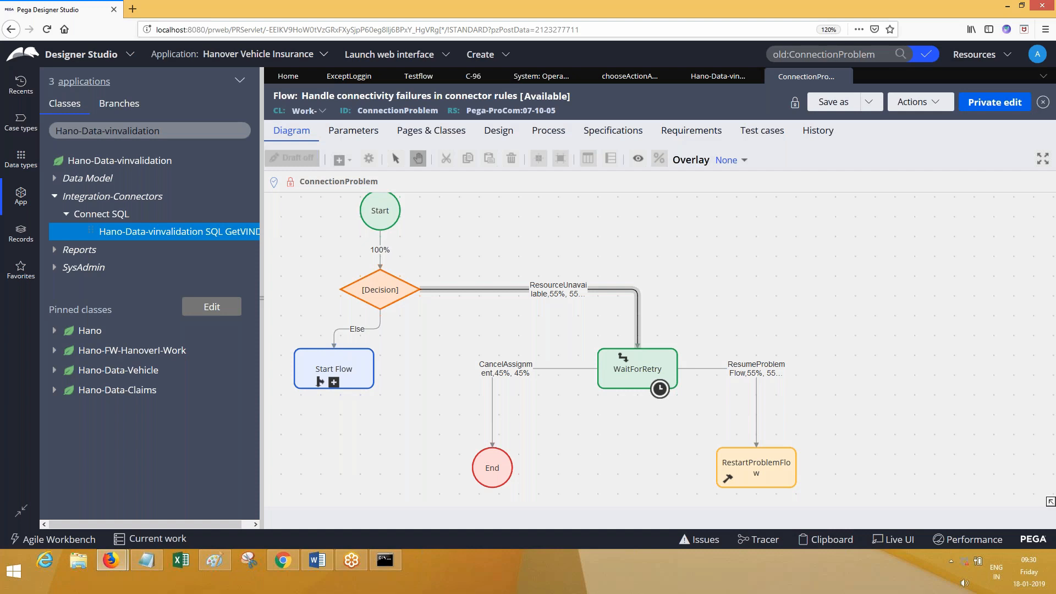
# Step: View the routing and workbasket properties of the WaitForRetry assignment in the ConnectionProblem flow, and close them without changes
pyautogui.click(637, 369)
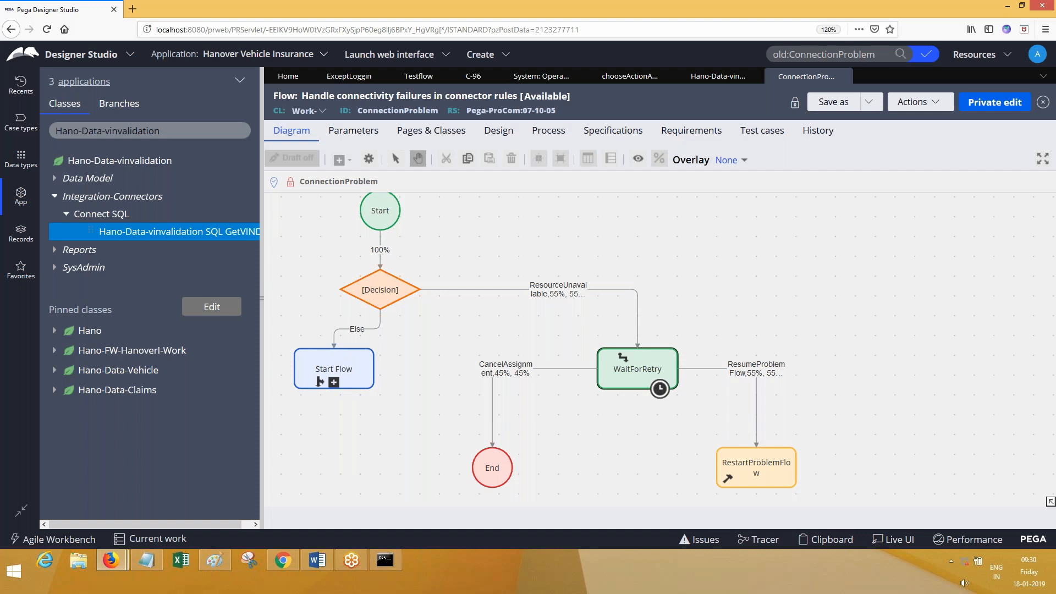
pyautogui.rightClick(656, 374)
pyautogui.click(715, 382)
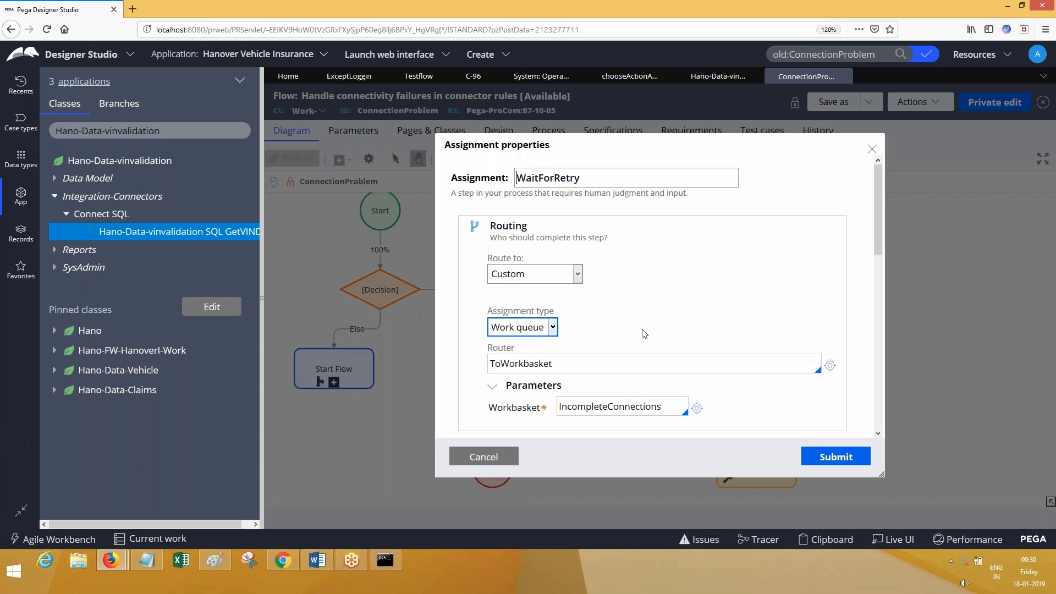
pyautogui.doubleClick(679, 407)
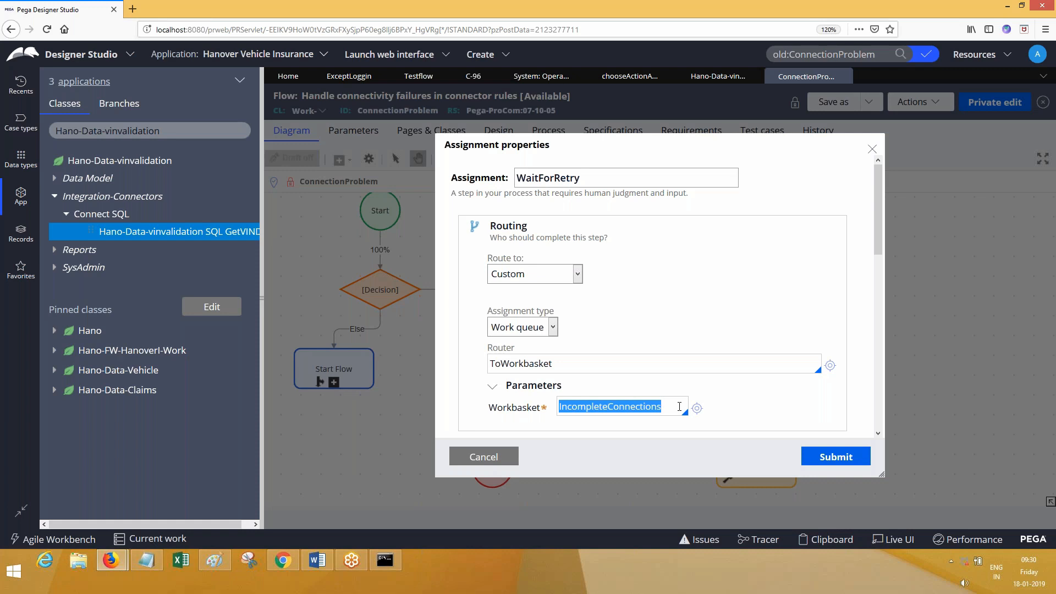
pyautogui.click(485, 456)
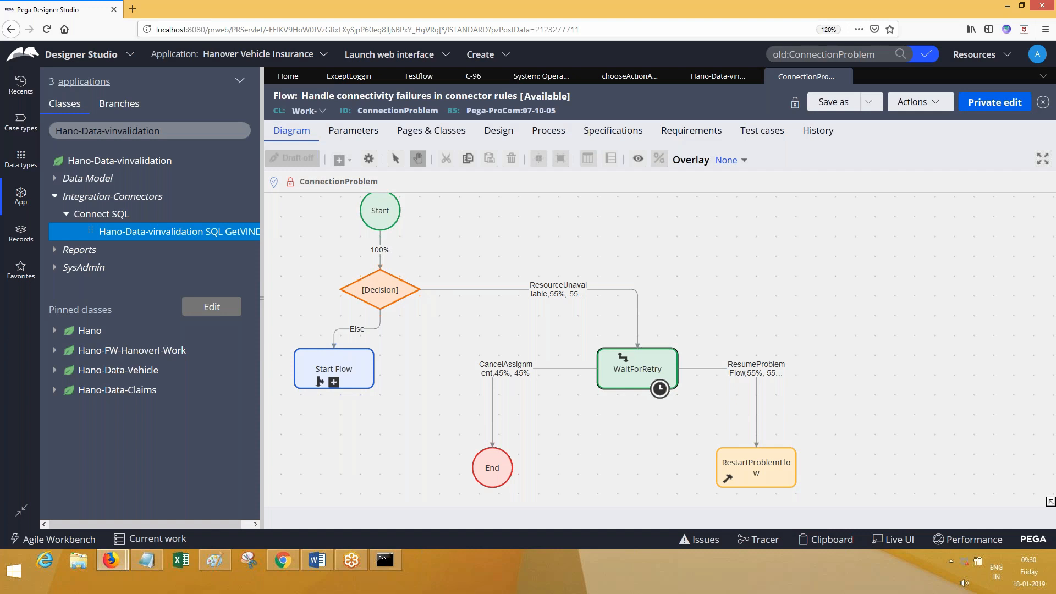
# Step: Open the harness of the WaitForRetry assignment and return to the ConnectionProblem flow
pyautogui.rightClick(642, 369)
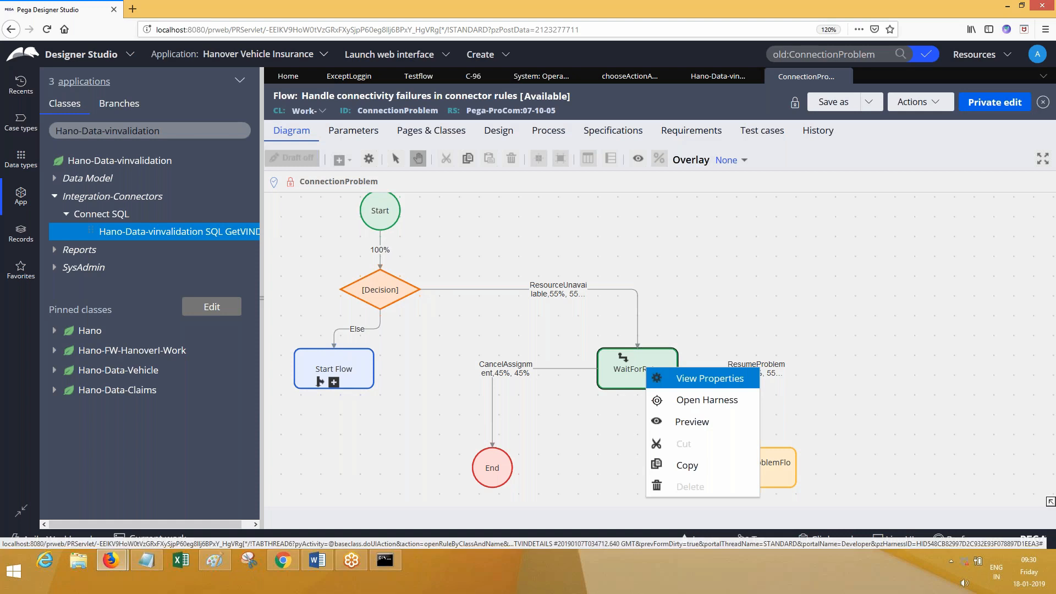
pyautogui.click(674, 398)
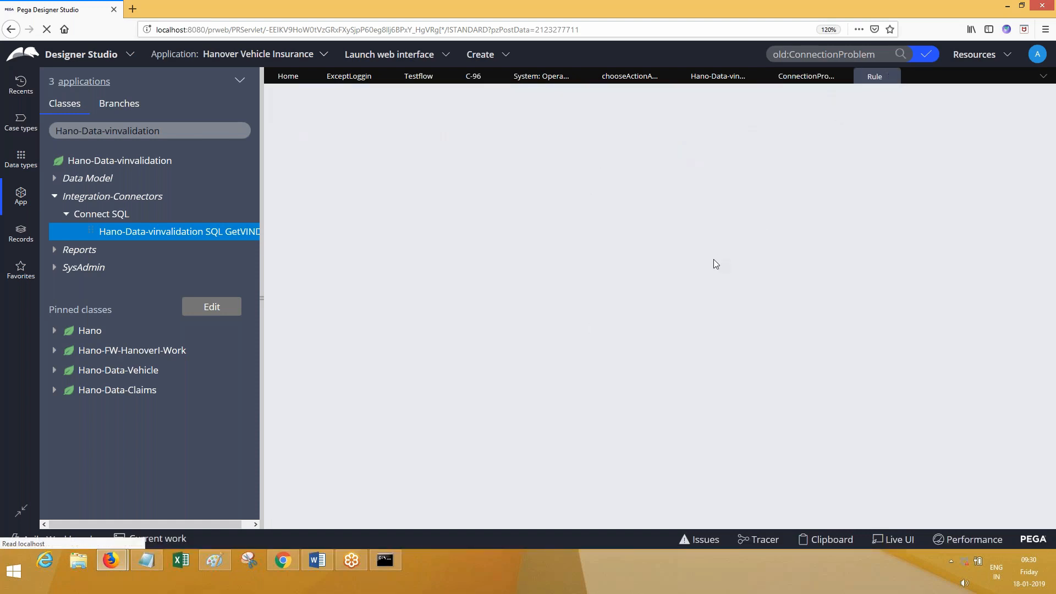
pyautogui.click(797, 76)
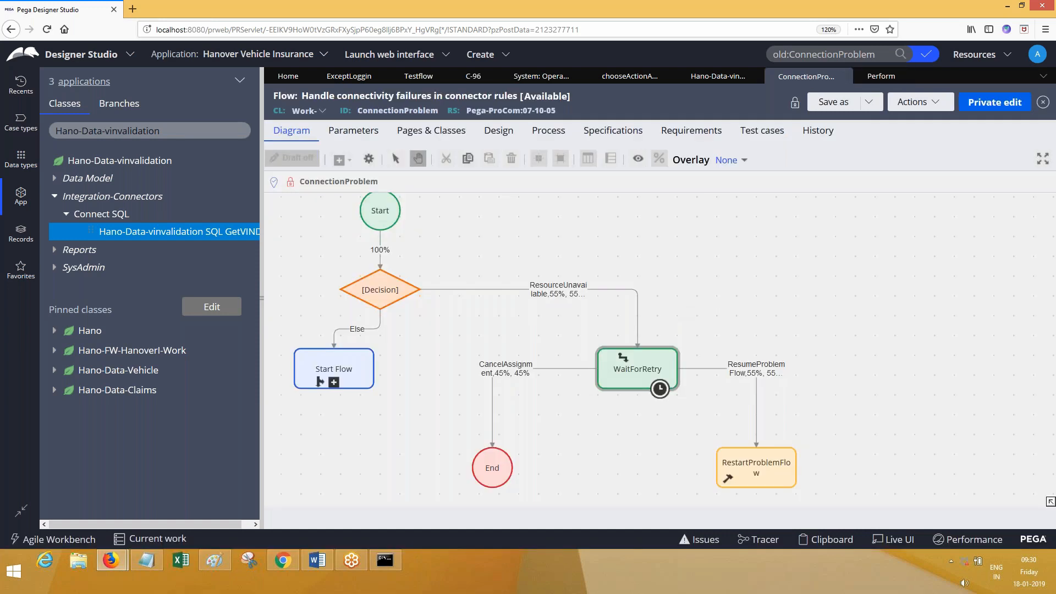
# Step: View the WaitForRetry assignment's properties and open its RetryConnection service level agreement rule
pyautogui.rightClick(625, 366)
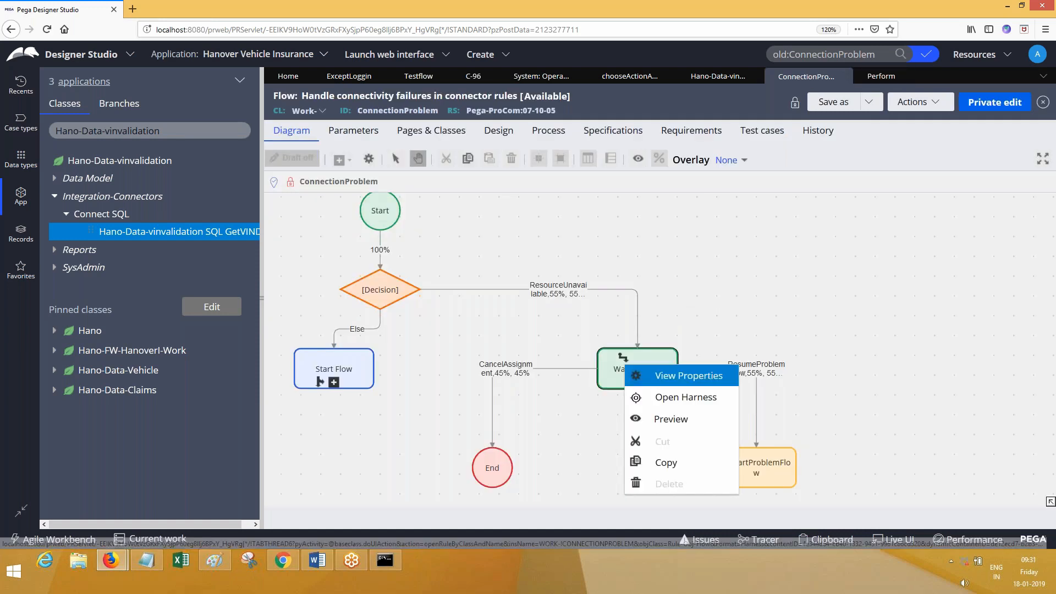
pyautogui.click(658, 377)
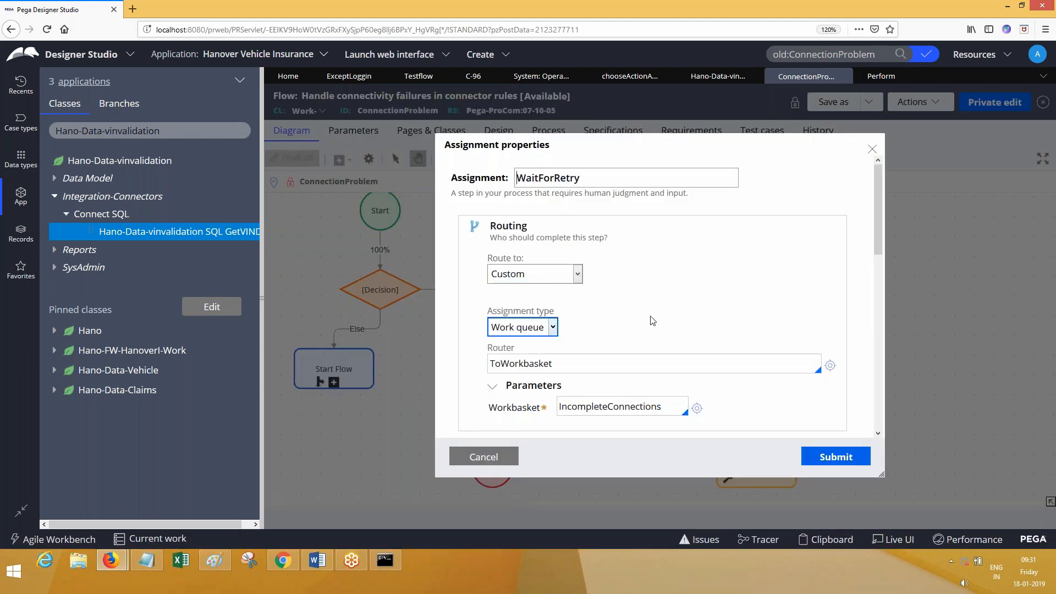
pyautogui.scroll(-3, 876, 278)
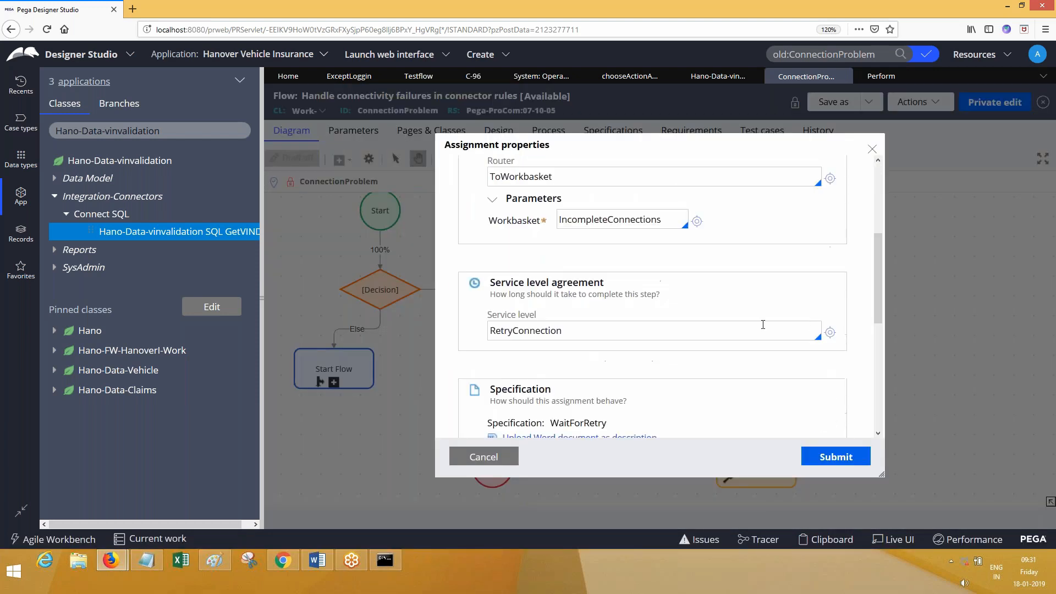
pyautogui.click(828, 334)
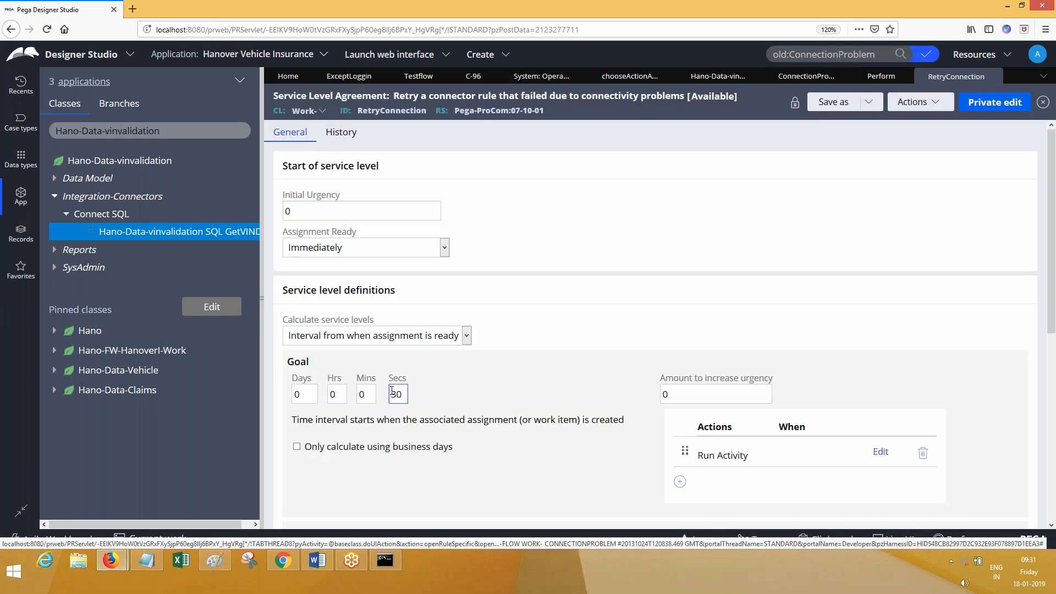
# Step: Examine the goal, deadline and passed deadline intervals of the RetryConnection service level, including the limit on passed deadline events
pyautogui.click(392, 394)
pyautogui.moveTo(1052, 227); pyautogui.dragTo(1054, 384)
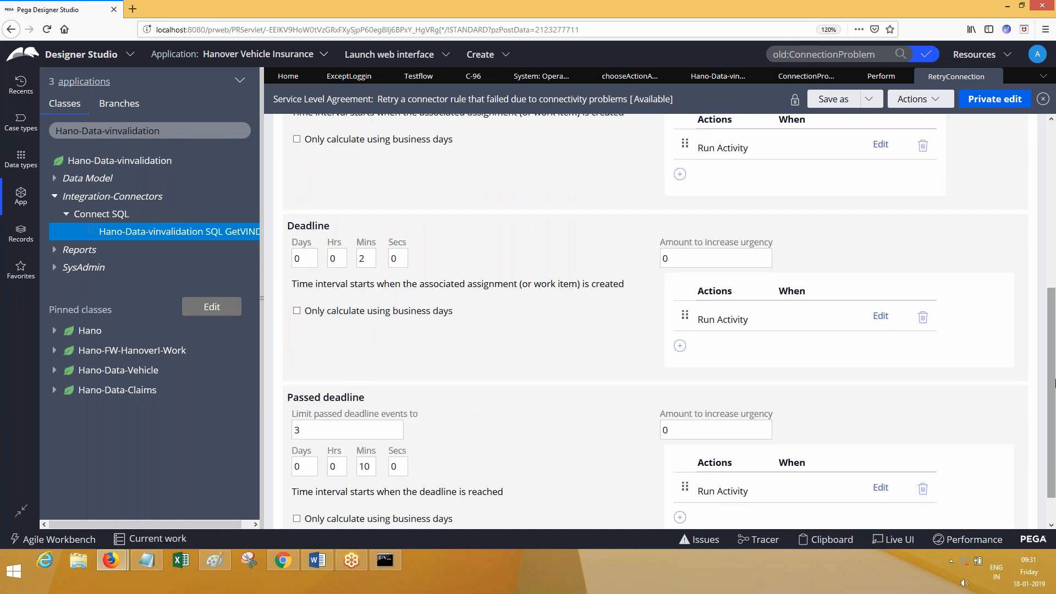
pyautogui.moveTo(1055, 380); pyautogui.dragTo(1054, 315)
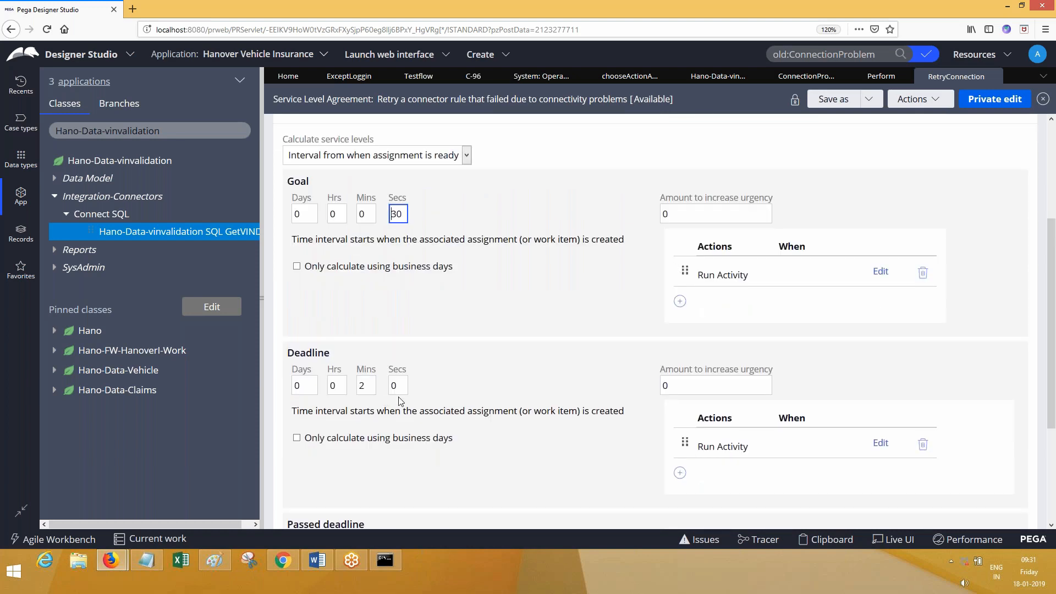
pyautogui.moveTo(1054, 385); pyautogui.dragTo(1054, 549)
pyautogui.doubleClick(295, 388)
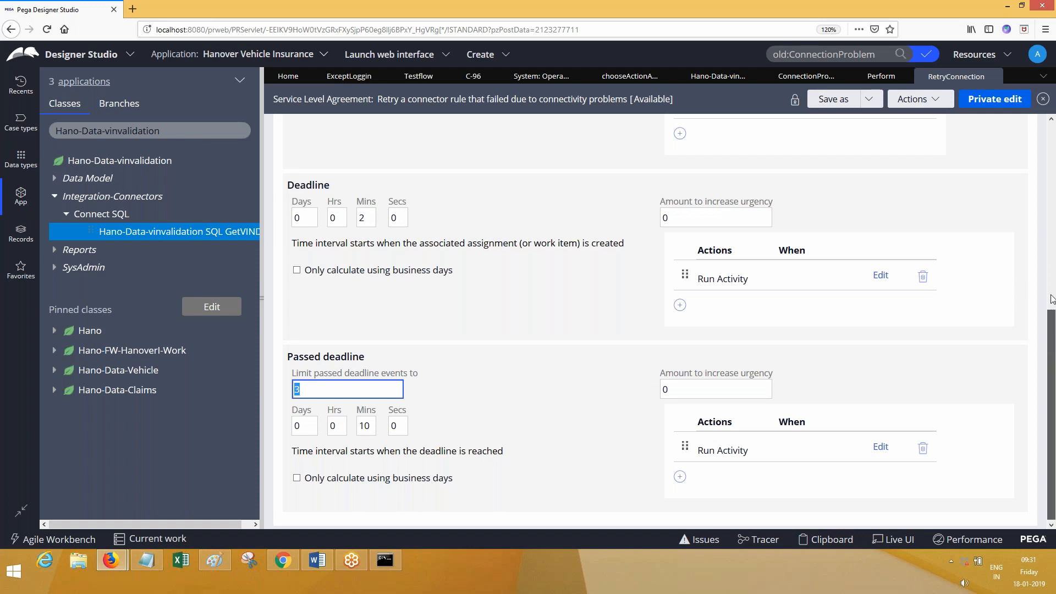
# Step: Expand the Run Activity action under the service level's goal to examine which activity it calls
pyautogui.scroll(1, 1051, 299)
pyautogui.scroll(5, 1051, 238)
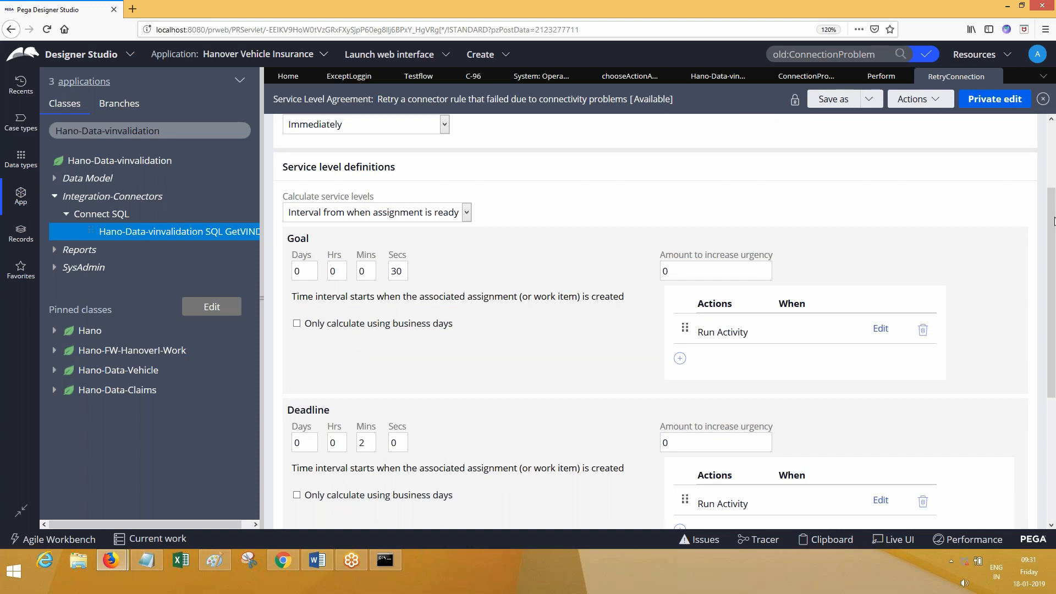
pyautogui.click(725, 341)
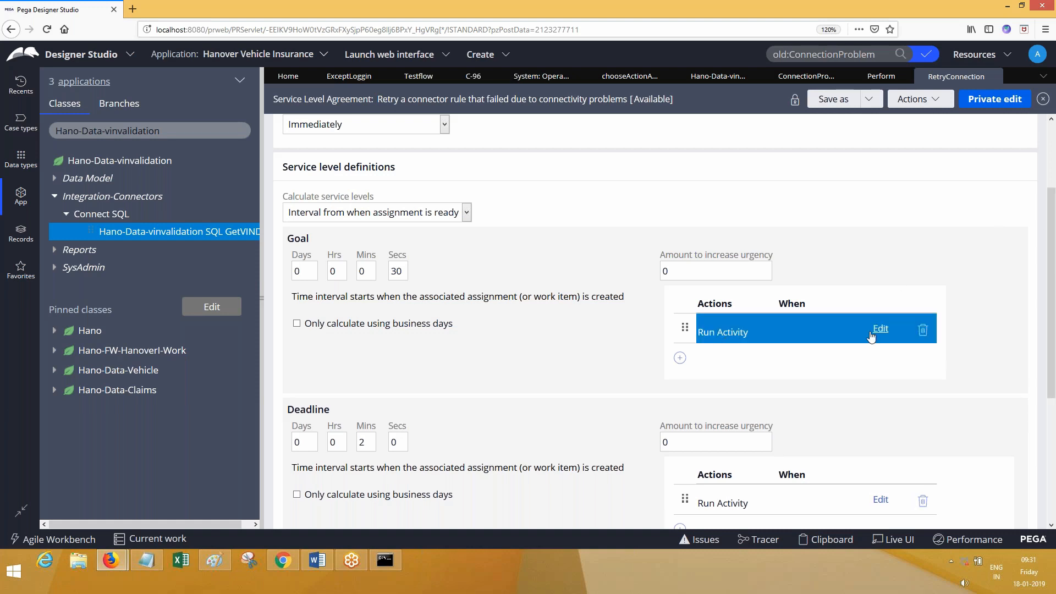
pyautogui.click(880, 330)
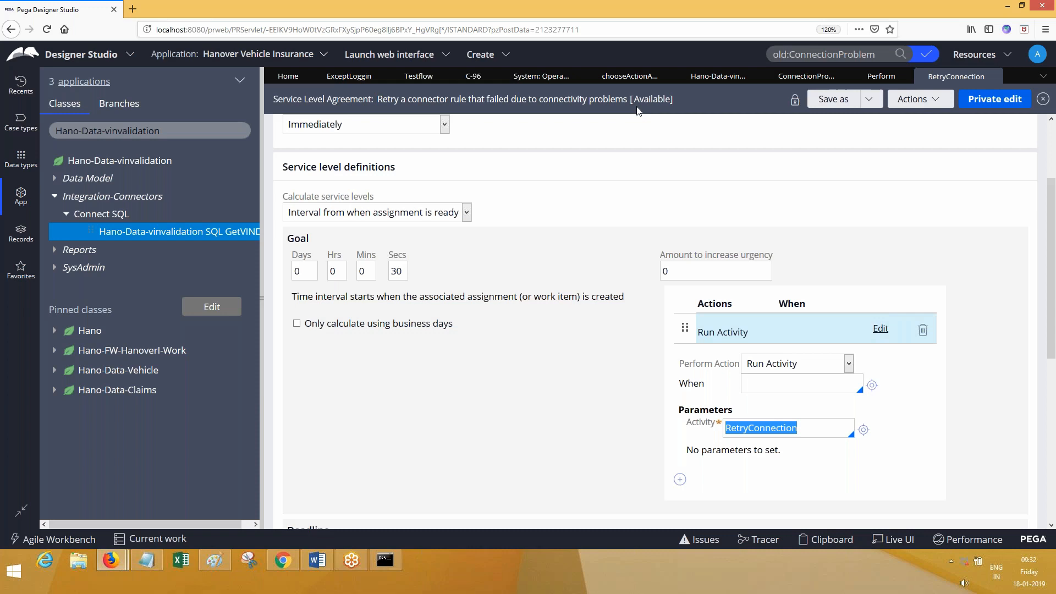
# Step: Return to the ConnectionProblem flow, close the assignment properties, and view the ResumeProblemFlow connector's properties without changing them
pyautogui.click(875, 78)
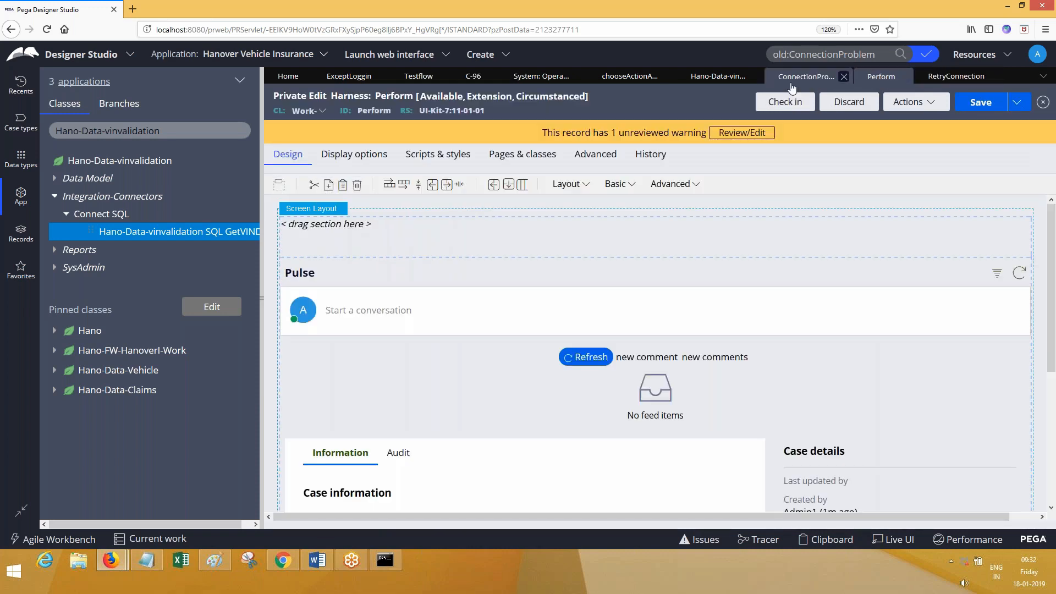
pyautogui.click(791, 84)
pyautogui.click(500, 456)
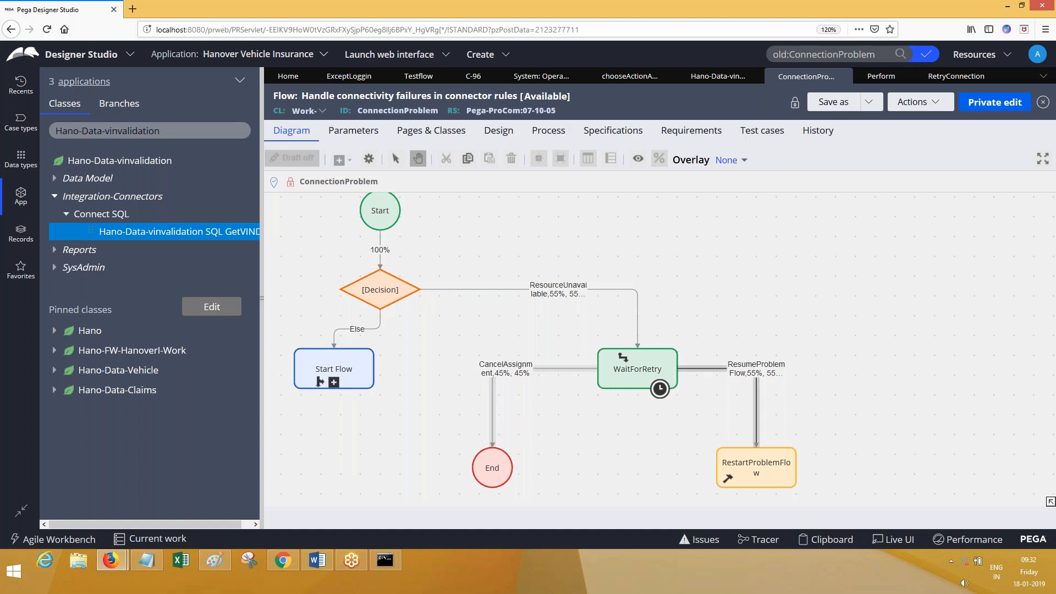
pyautogui.doubleClick(756, 369)
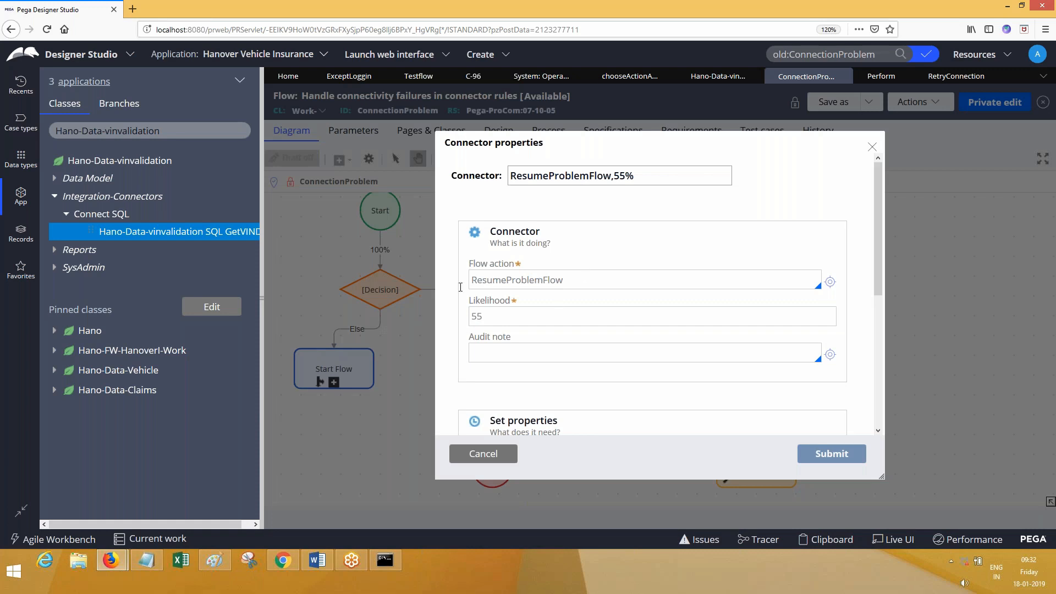
pyautogui.click(483, 450)
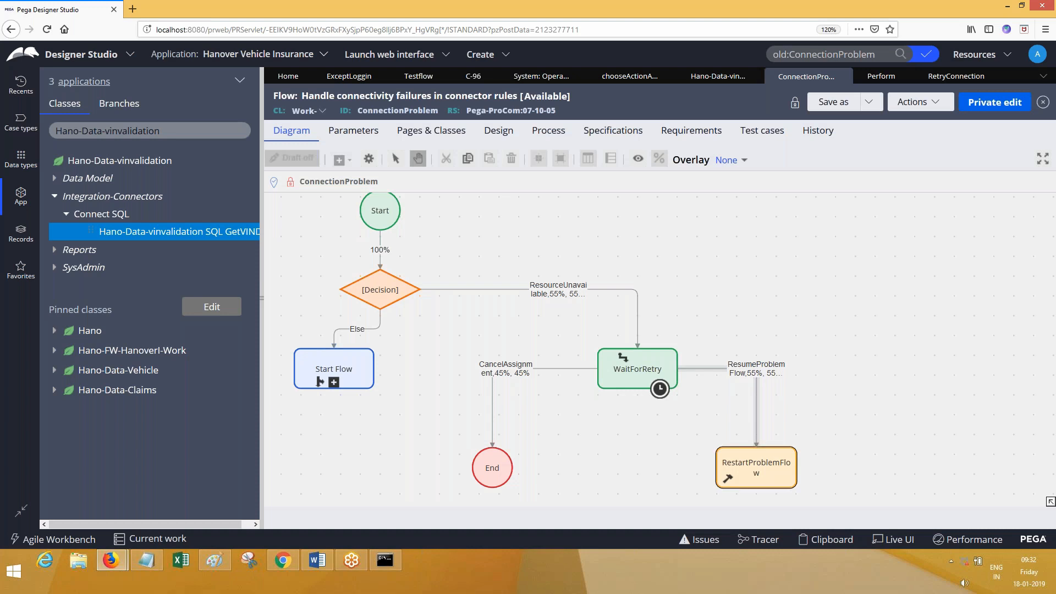
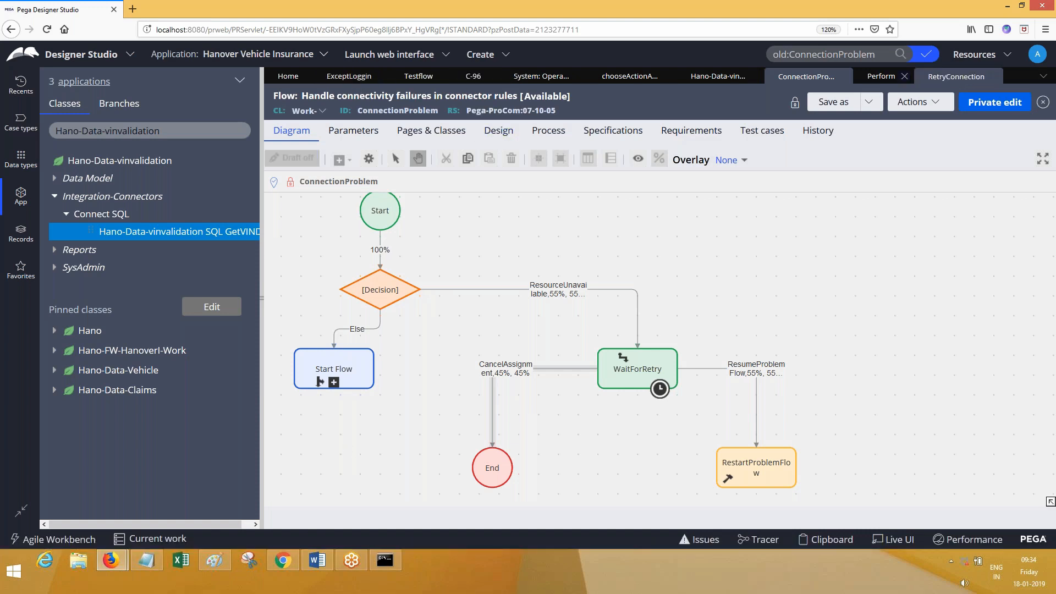
# Step: Open the chooseActionAbort Connect SOAP rule's fault settings and examine its SOAP envelope content and fault message fields
pyautogui.click(953, 81)
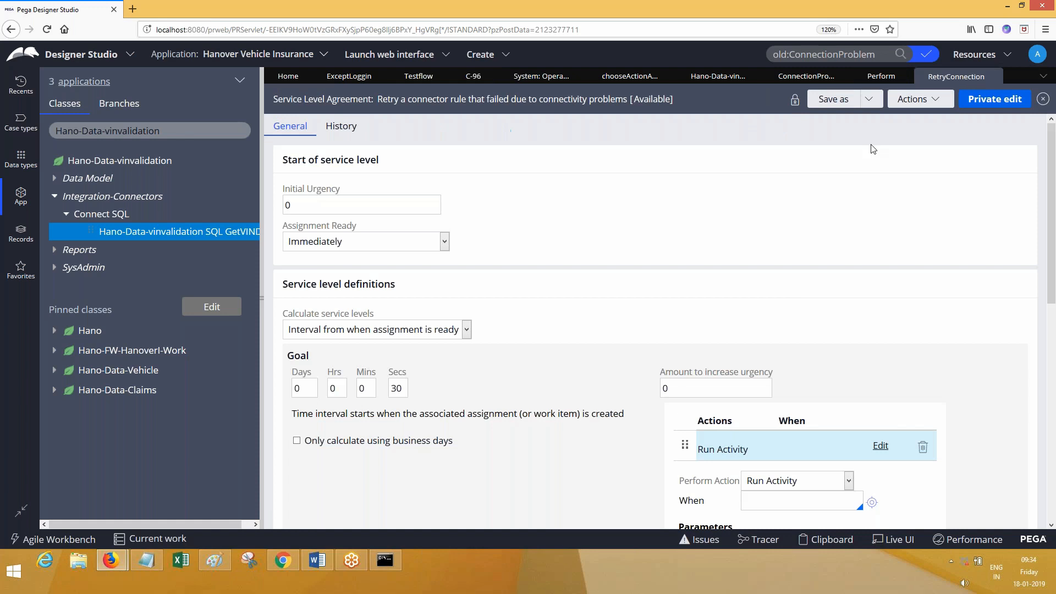
pyautogui.click(717, 77)
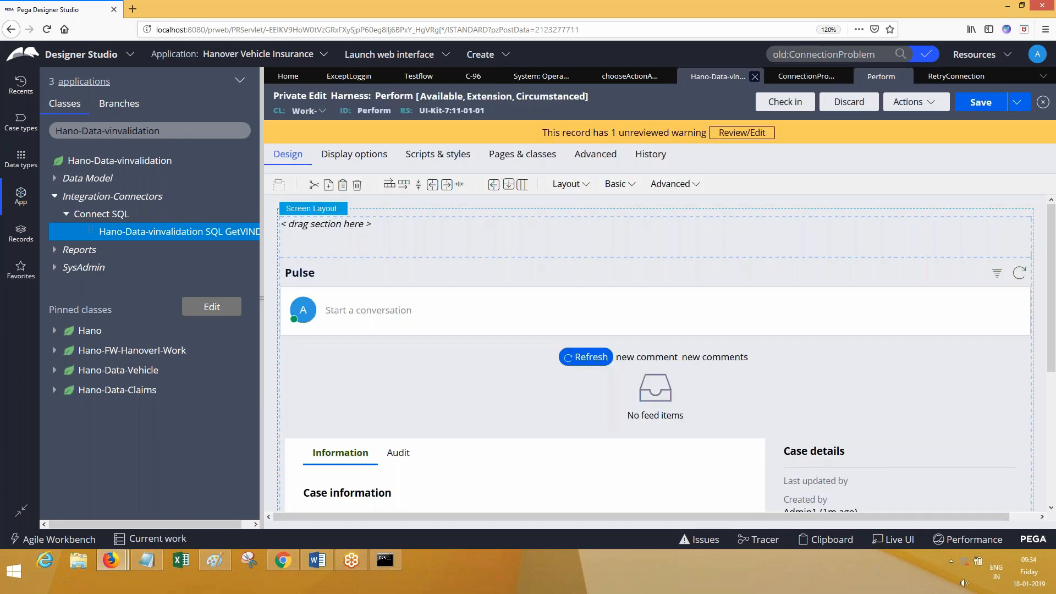
pyautogui.click(631, 78)
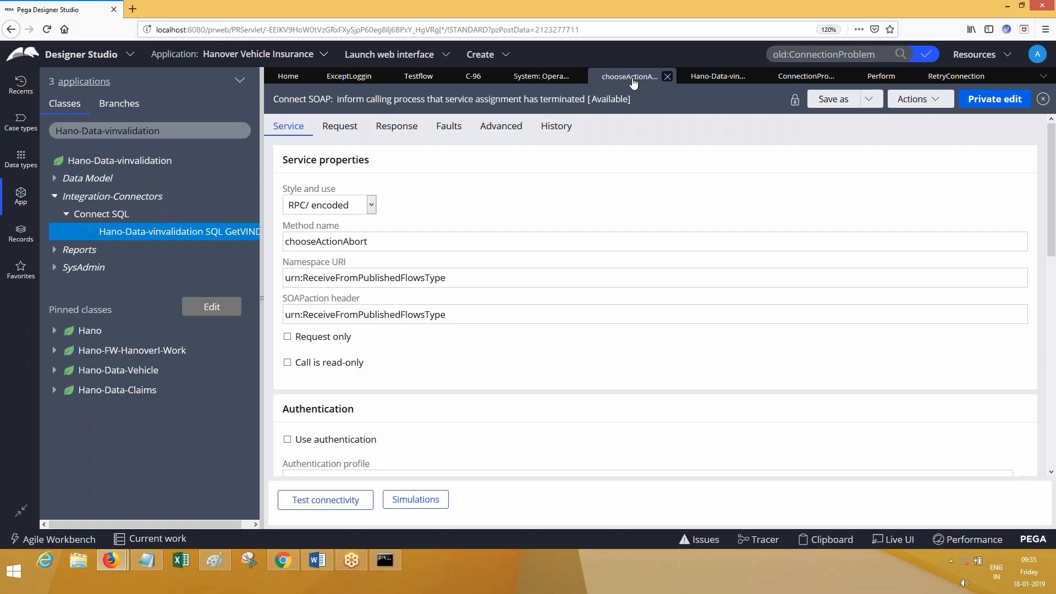
pyautogui.click(440, 132)
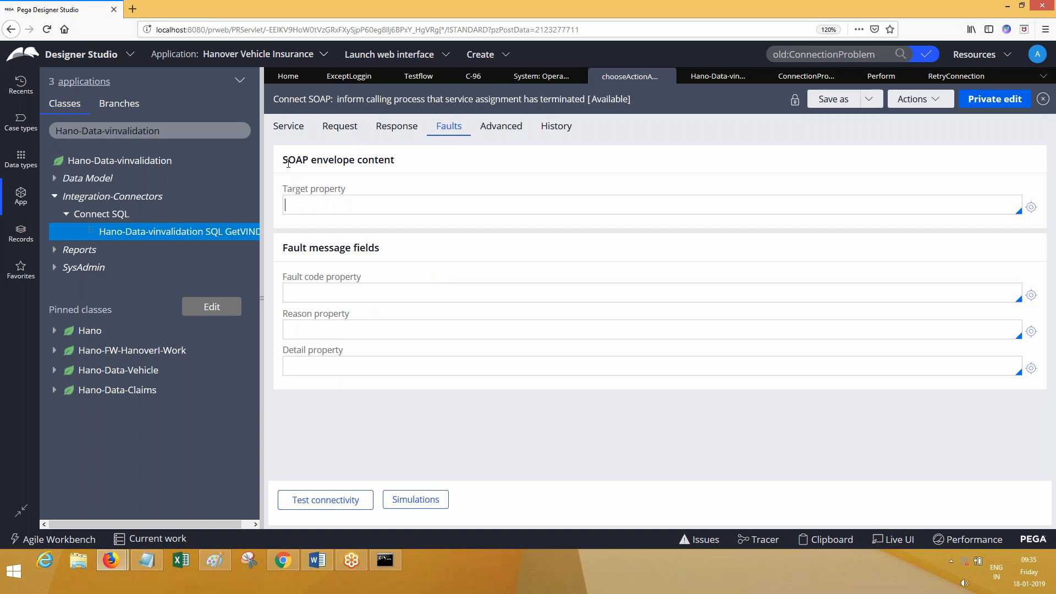
pyautogui.tripleClick(284, 190)
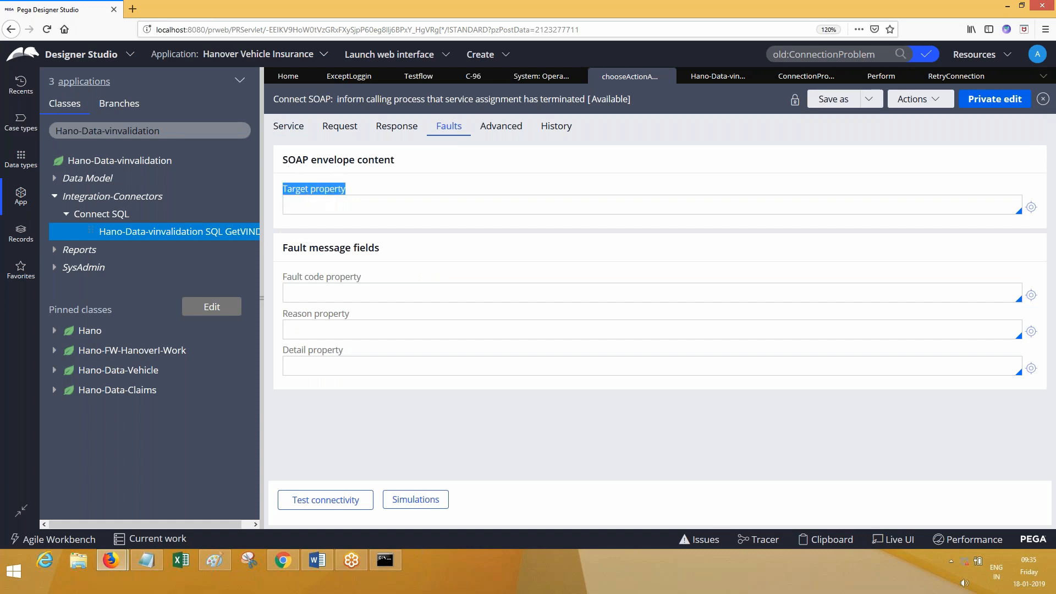
pyautogui.moveTo(284, 254); pyautogui.dragTo(411, 264)
pyautogui.click(364, 285)
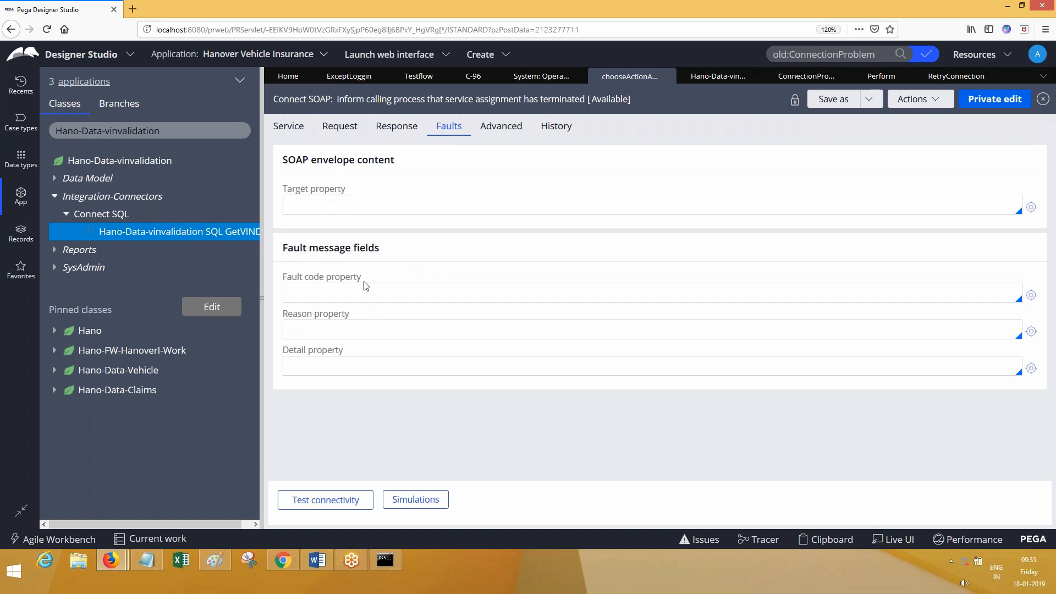
# Step: Map the fault code, reason and detail properties to Prop1, Prop2 and Prop3, and the SOAP envelope target property to Prop4
pyautogui.click(286, 366)
pyautogui.write('Prop1')
pyautogui.write('Prop2')
pyautogui.write('Prop3')
pyautogui.write('Prop4')
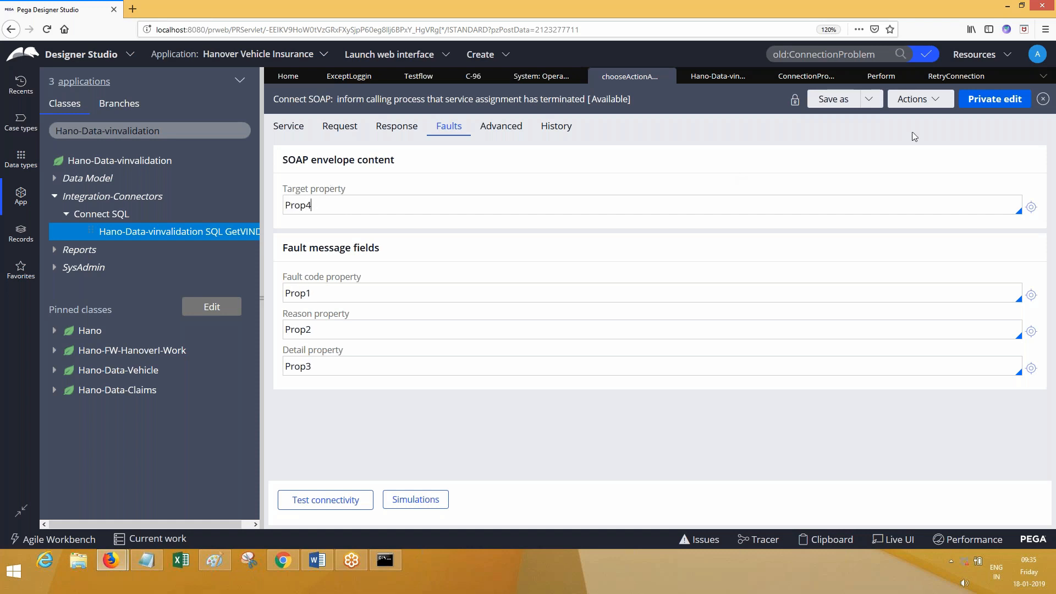
# Step: Open the rule's help topic on completing SOAP connector faults and find the fault message field descriptions
pyautogui.click(917, 99)
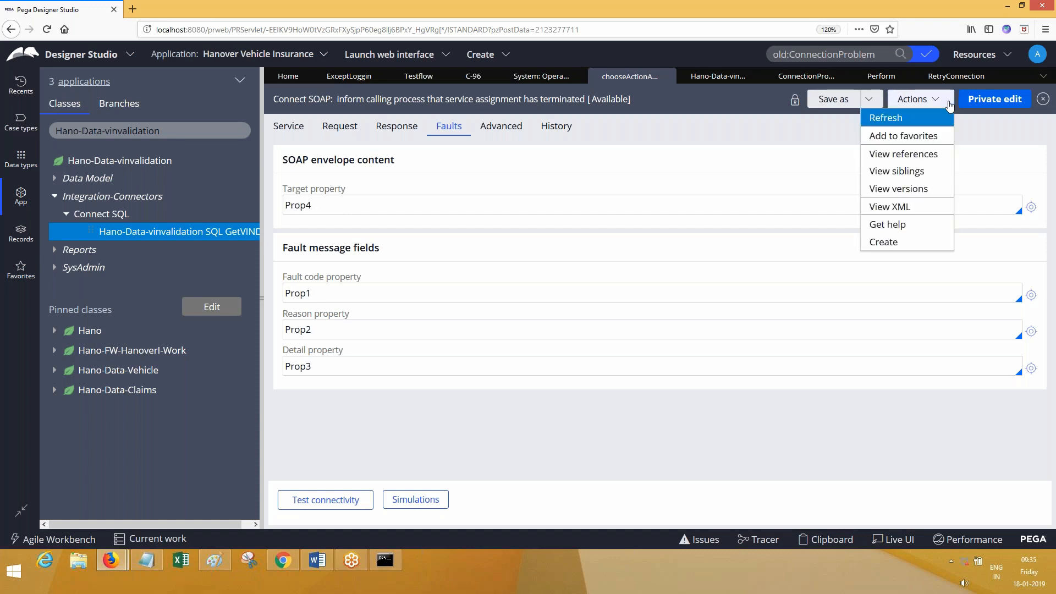
pyautogui.click(891, 224)
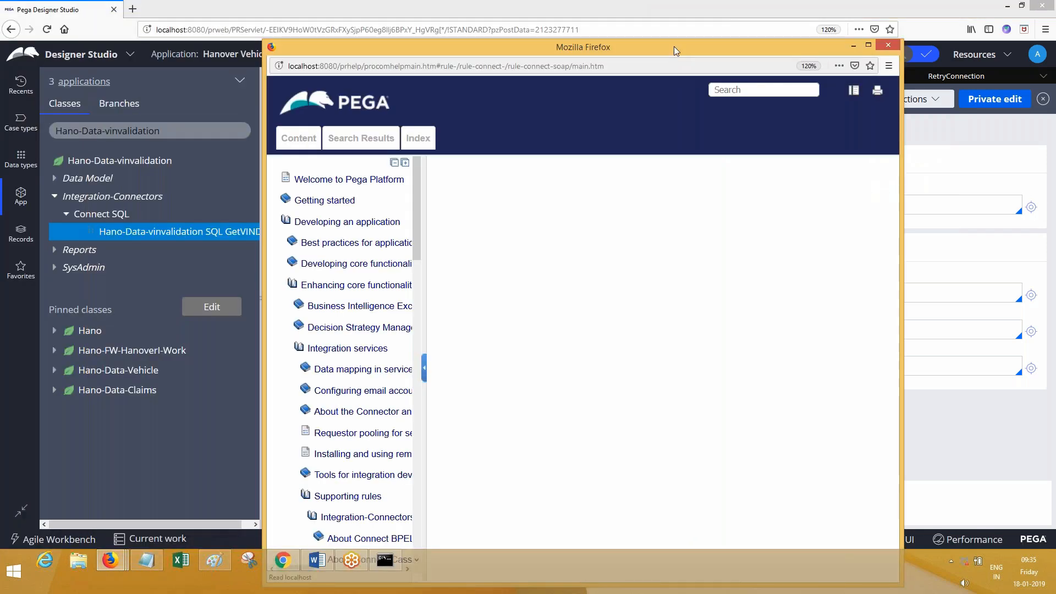
pyautogui.moveTo(651, 47); pyautogui.dragTo(982, 127)
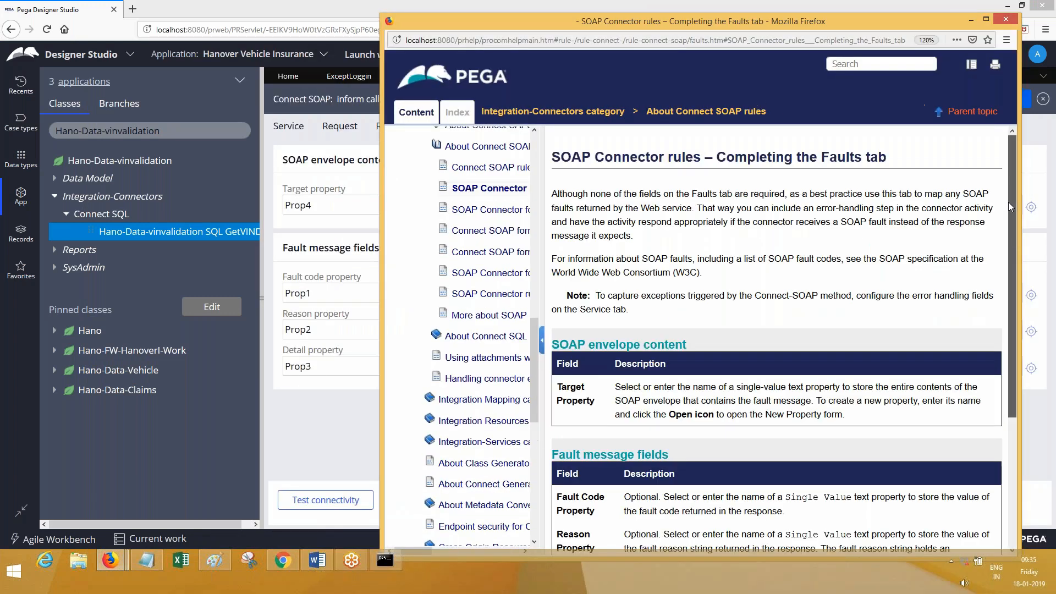
pyautogui.scroll(-4, 1015, 231)
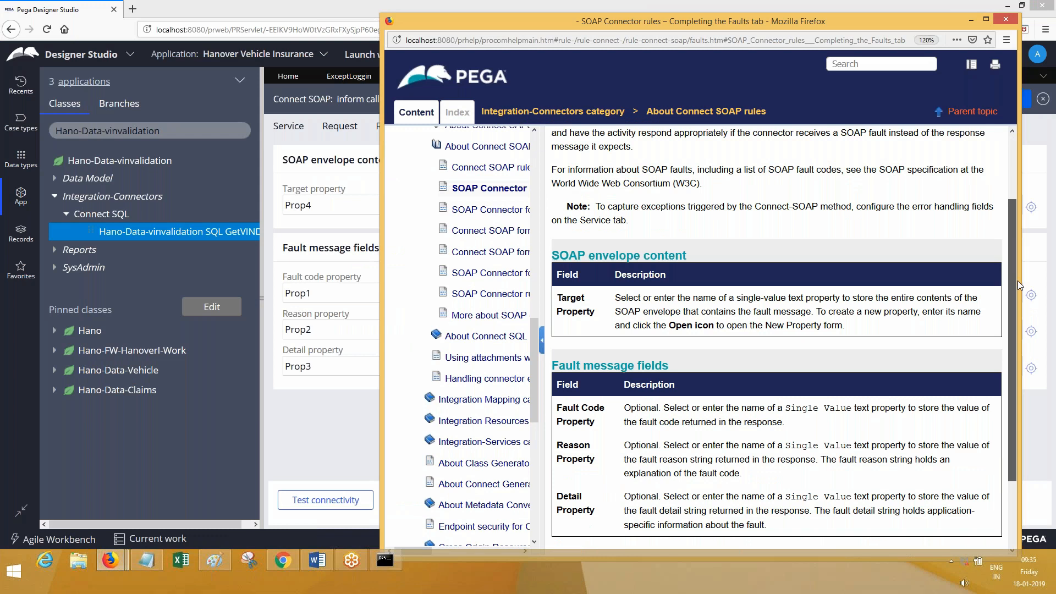
pyautogui.scroll(-1, 1021, 305)
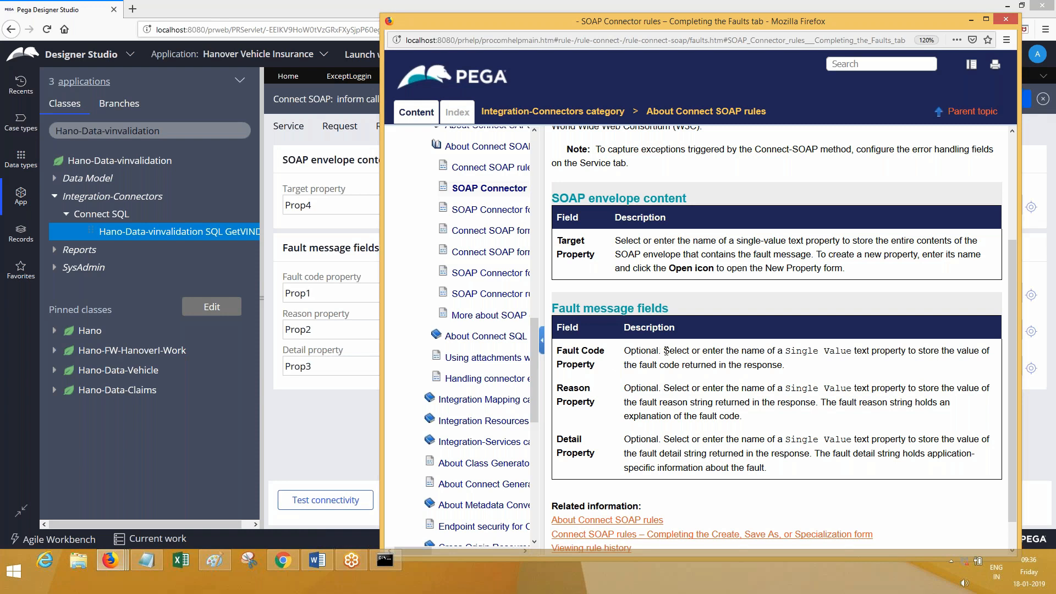
# Step: Read the help descriptions of the Fault Code, Reason and Detail properties, highlighting what each one stores
pyautogui.moveTo(663, 350); pyautogui.dragTo(888, 354)
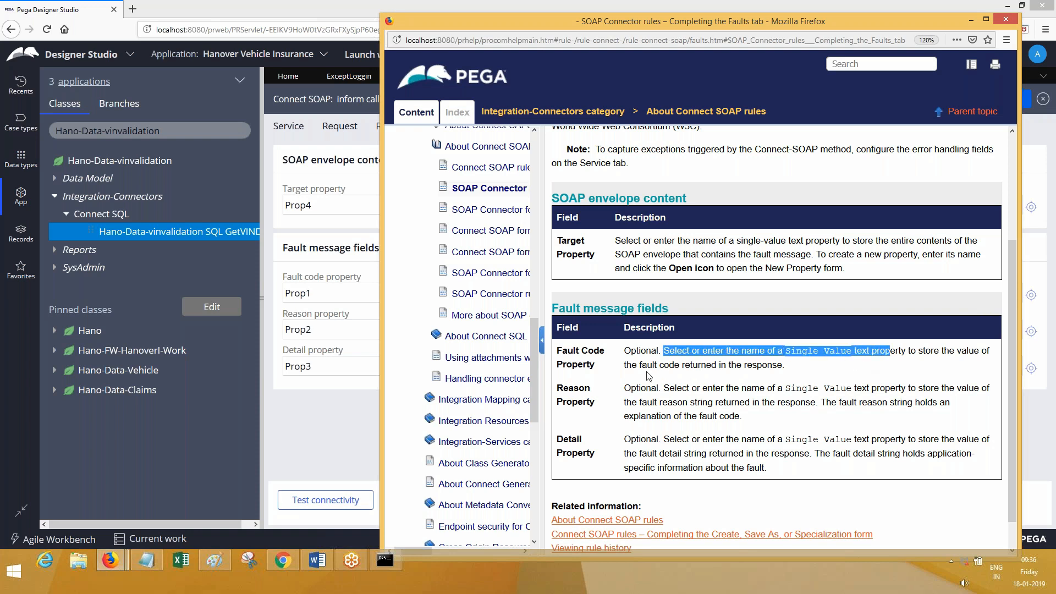
pyautogui.moveTo(625, 365); pyautogui.dragTo(785, 366)
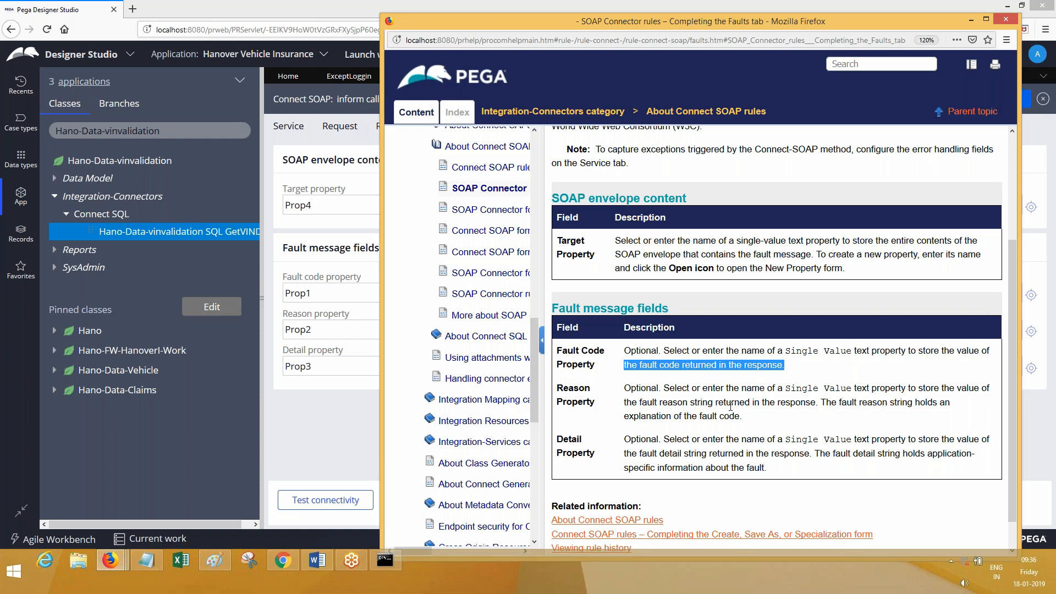
pyautogui.moveTo(821, 403); pyautogui.dragTo(830, 422)
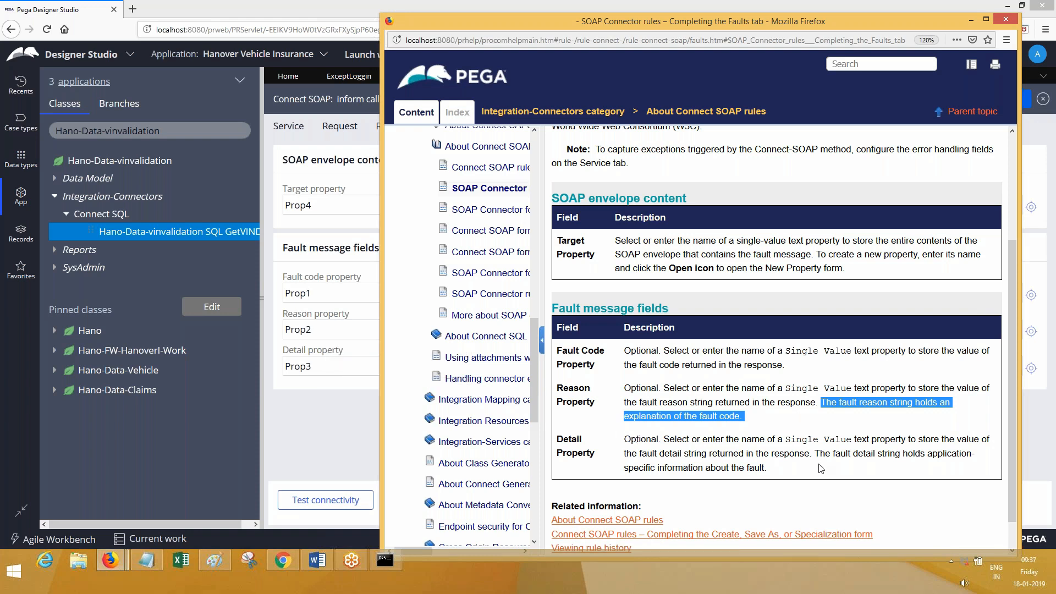
pyautogui.moveTo(816, 454); pyautogui.dragTo(863, 458)
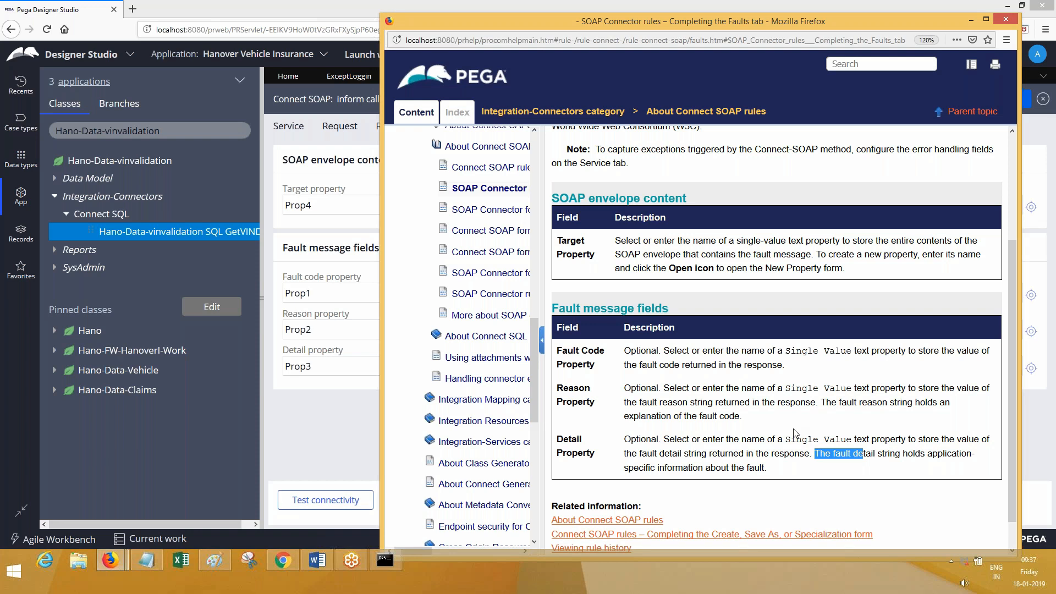
# Step: Return to the ExceptLoggin activity, collapse the Connect-SOAP step and expand the parameters of the Log-Message step labelled EXE
pyautogui.click(326, 368)
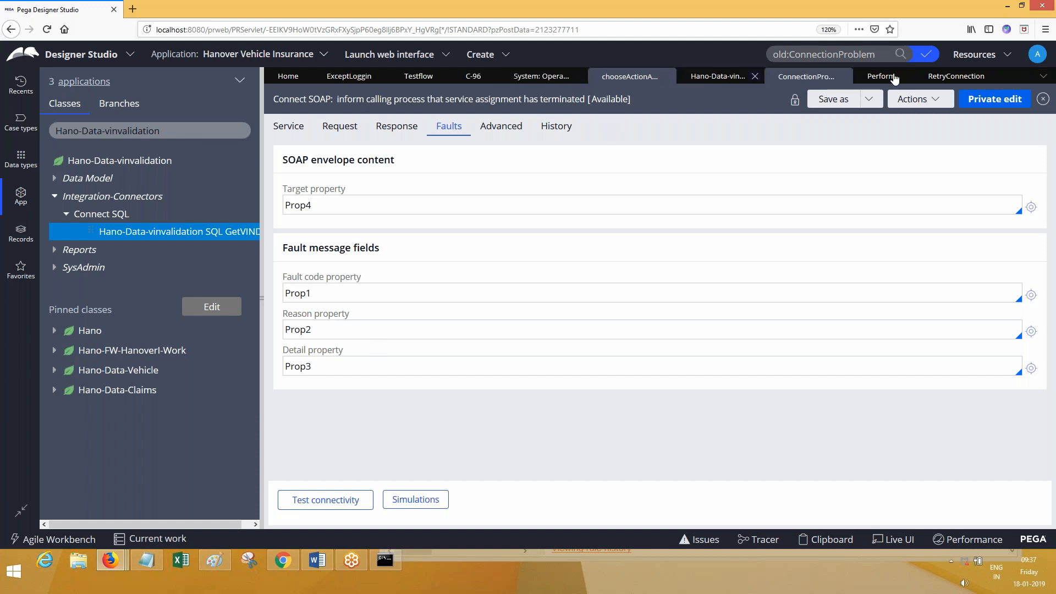
pyautogui.click(419, 76)
pyautogui.click(343, 77)
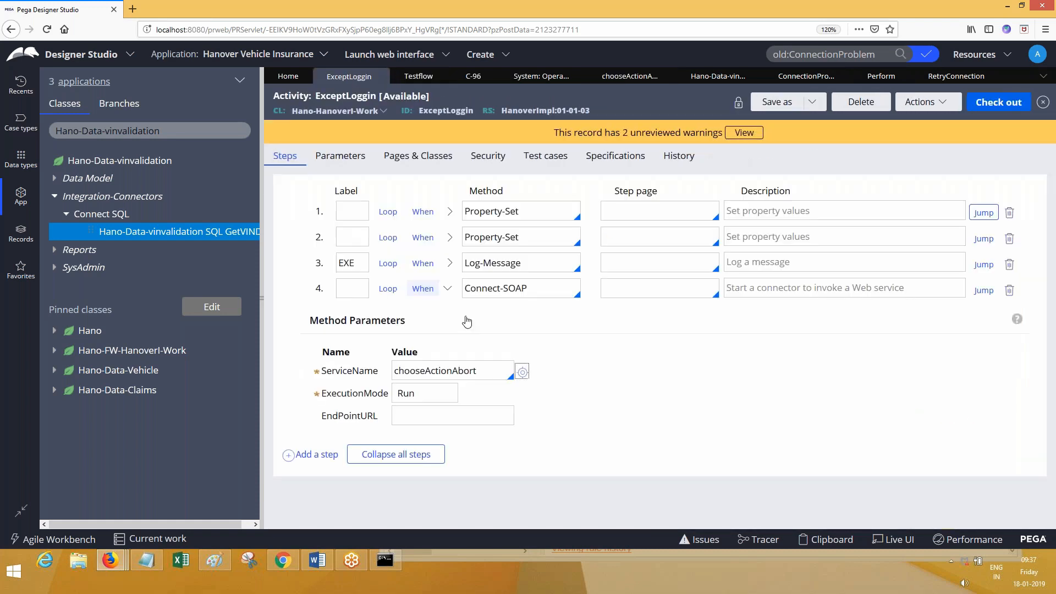
pyautogui.click(449, 288)
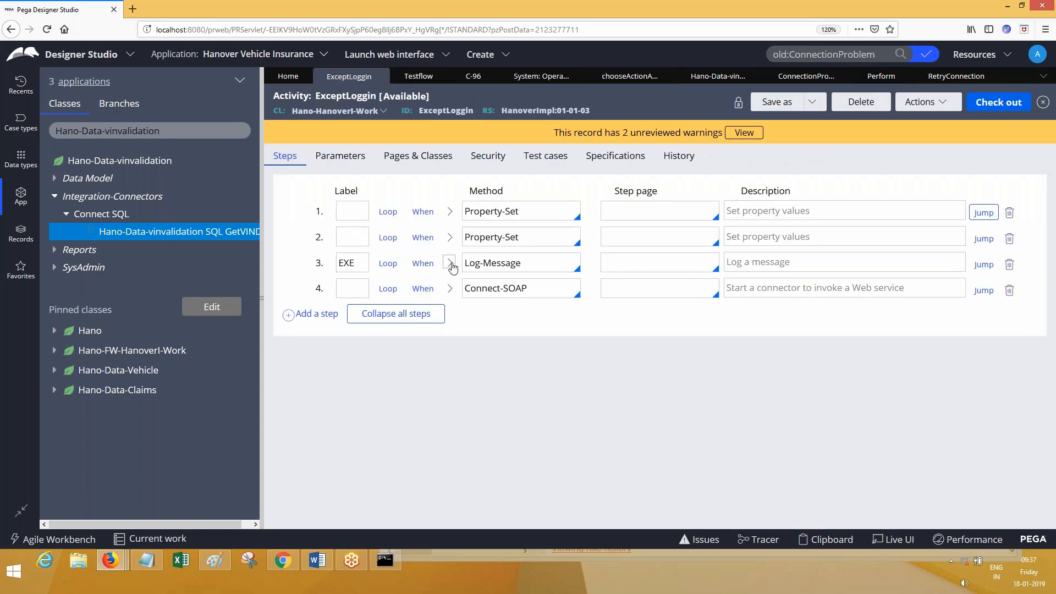
pyautogui.click(450, 263)
# Step: Replace the Log-Message step's message with the expression ".Prop1 + Popr2 + Prop3"
pyautogui.tripleClick(528, 344)
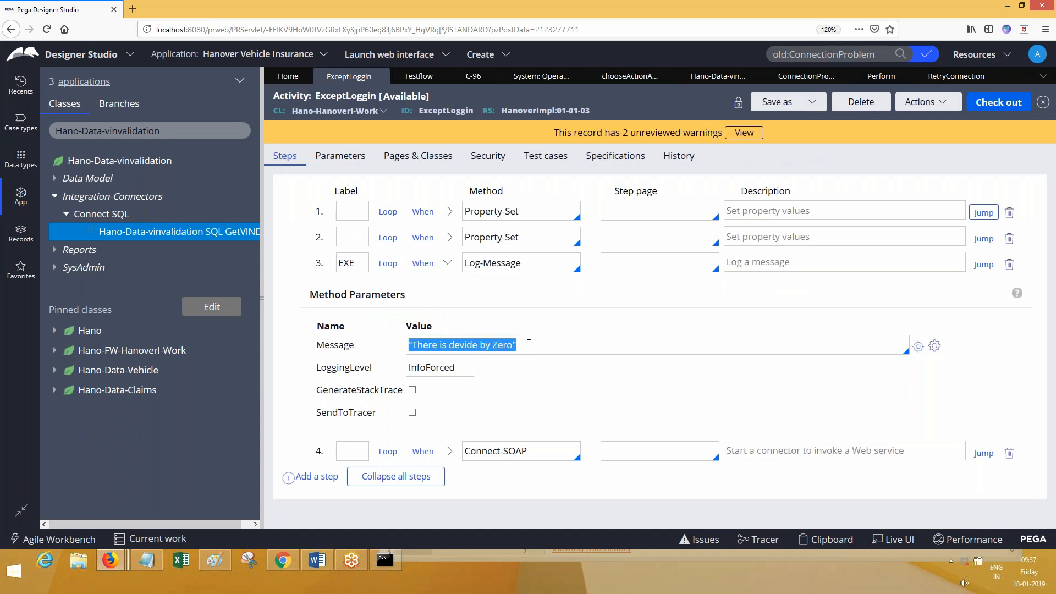
pyautogui.press('BackSpace')
pyautogui.write('.Prop1')
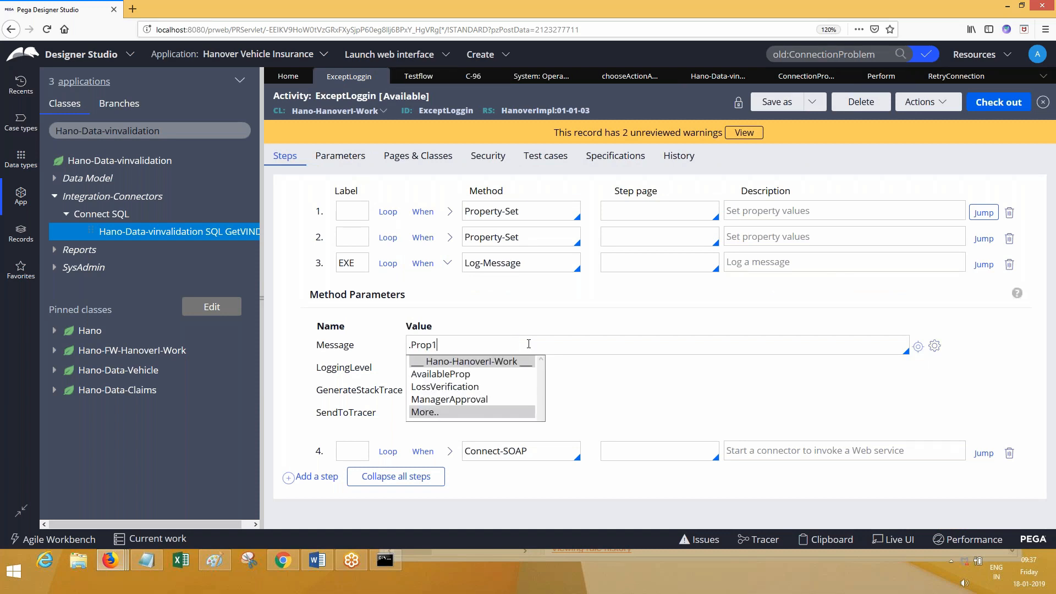
pyautogui.write('+ ')
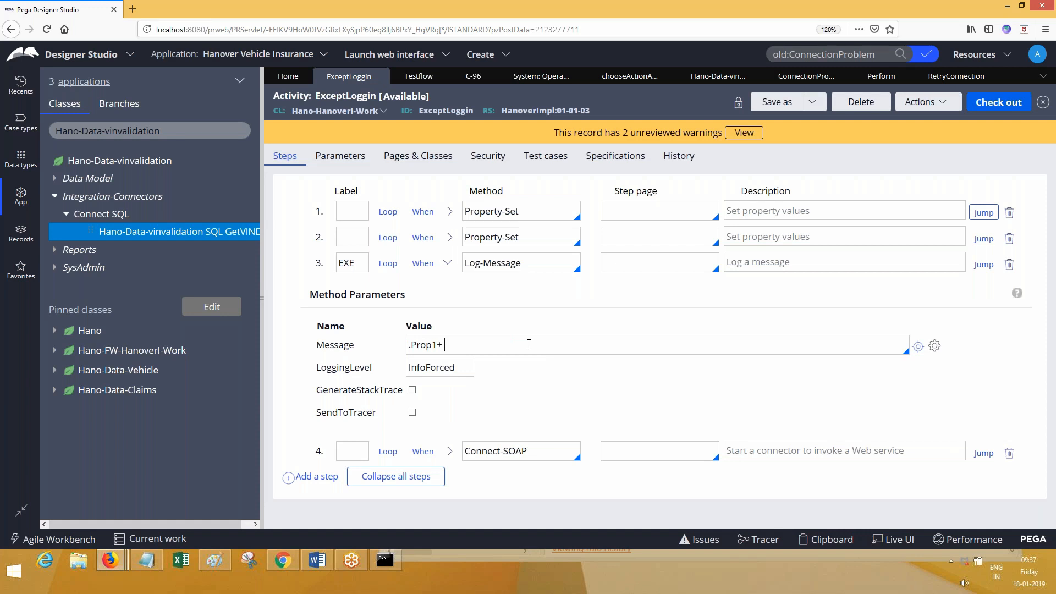
pyautogui.write('Popr2 + Prop3')
pyautogui.write('"</n>')
pyautogui.press('BackSpace')
pyautogui.press('BackSpace')
pyautogui.press('BackSpace')
pyautogui.press('BackSpace')
pyautogui.press('BackSpace')
# Step: Bring up the SOAP faults help topic at full size and read the Target Property description about storing the SOAP envelope
pyautogui.click(1005, 5)
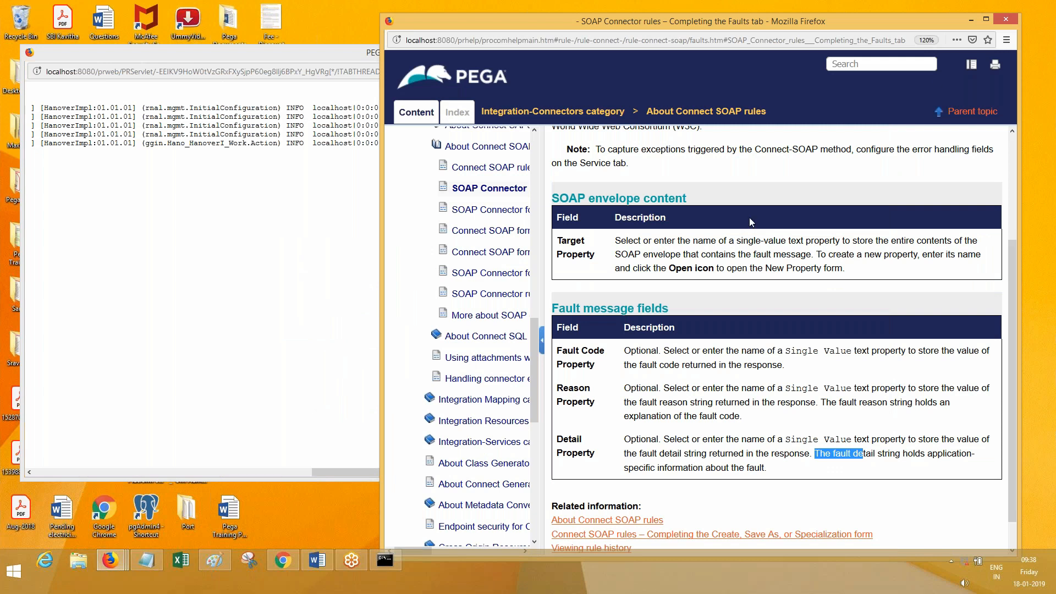
pyautogui.click(985, 20)
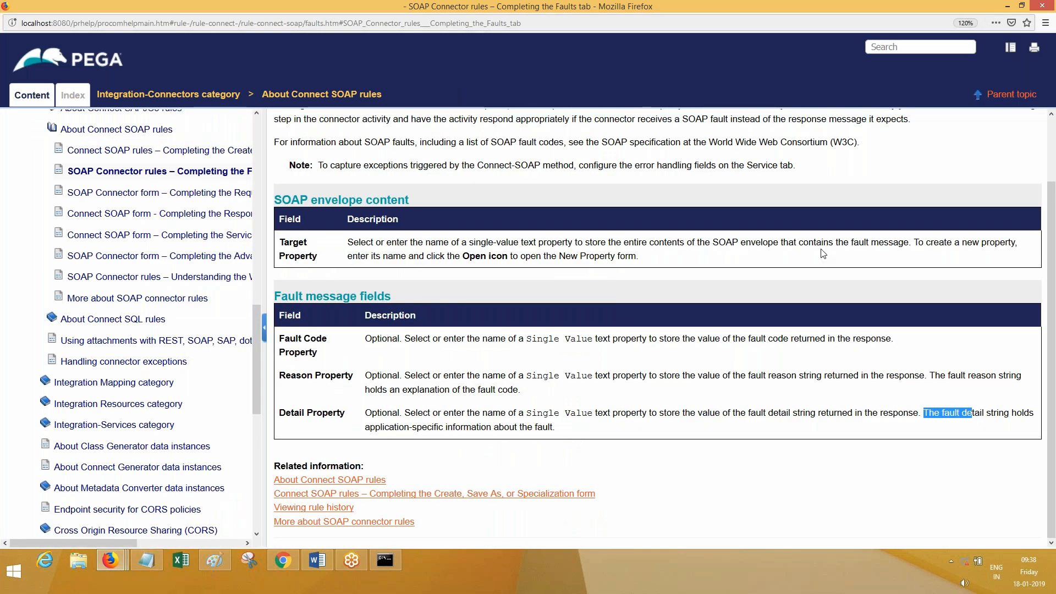
pyautogui.moveTo(915, 242); pyautogui.dragTo(924, 243)
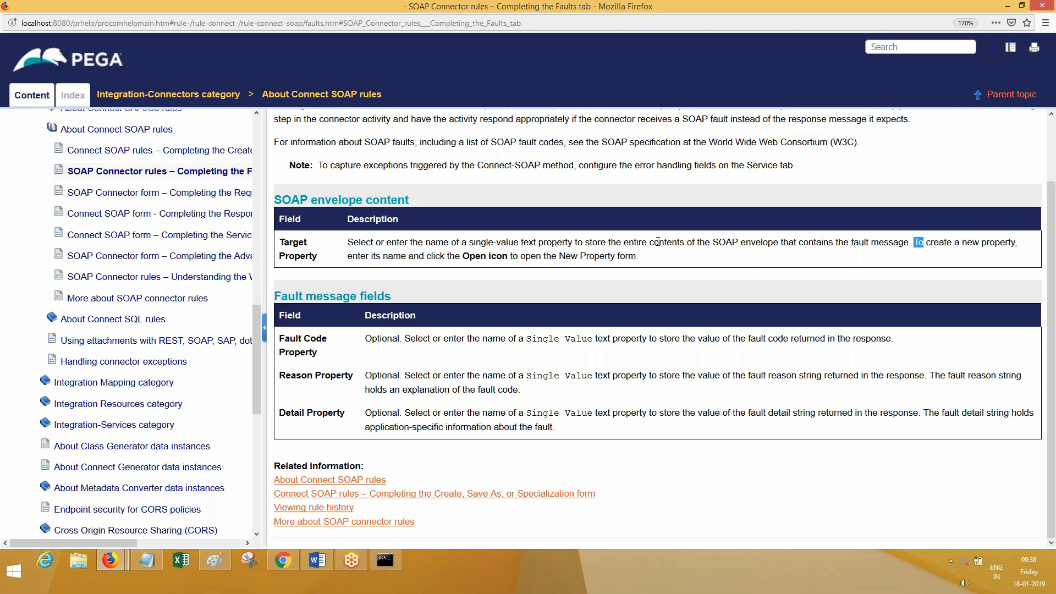
pyautogui.moveTo(911, 246); pyautogui.dragTo(706, 242)
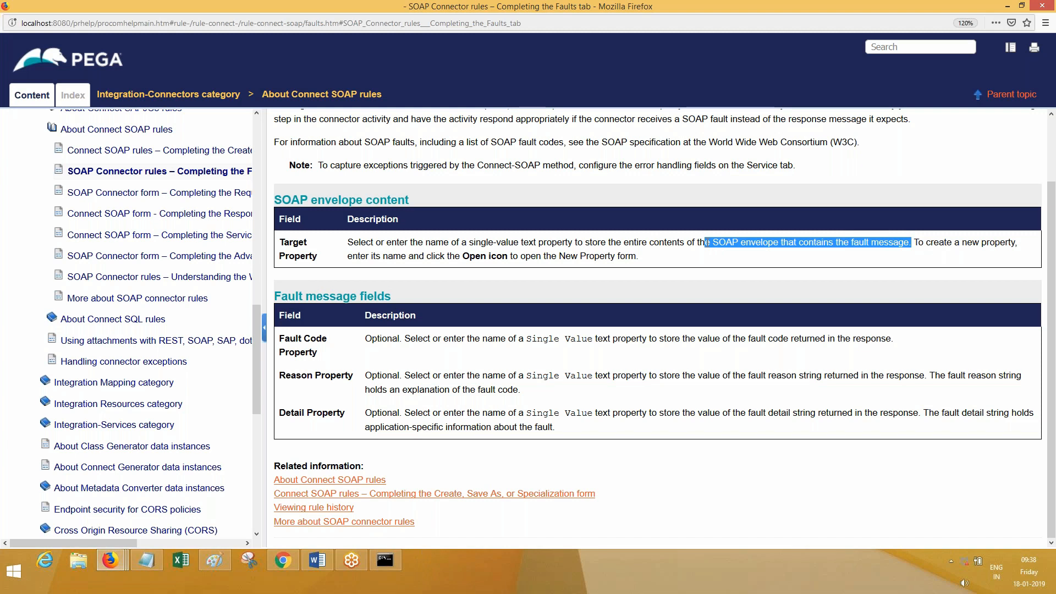
# Step: View the last logged message in the PEGA logfile window, then switch back to the ExceptLoggin activity in Pega Designer Studio
pyautogui.click(1007, 9)
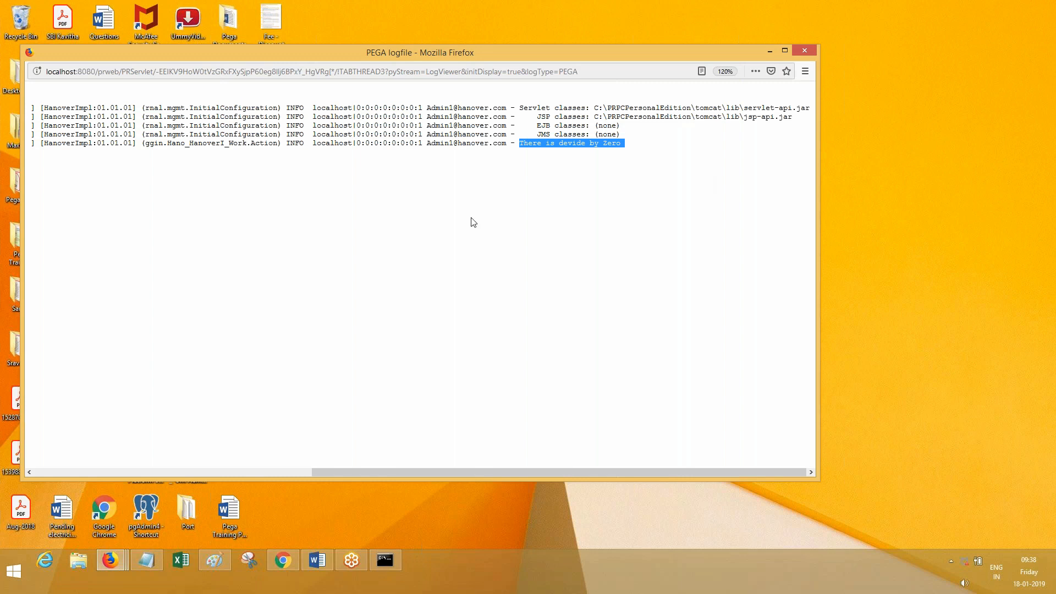
pyautogui.click(121, 562)
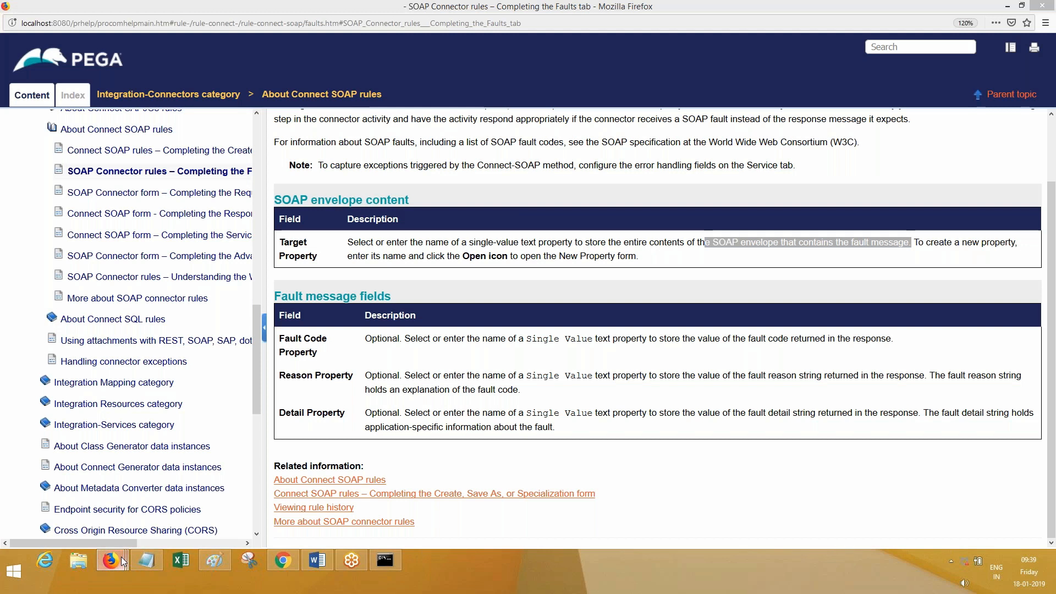
pyautogui.click(121, 558)
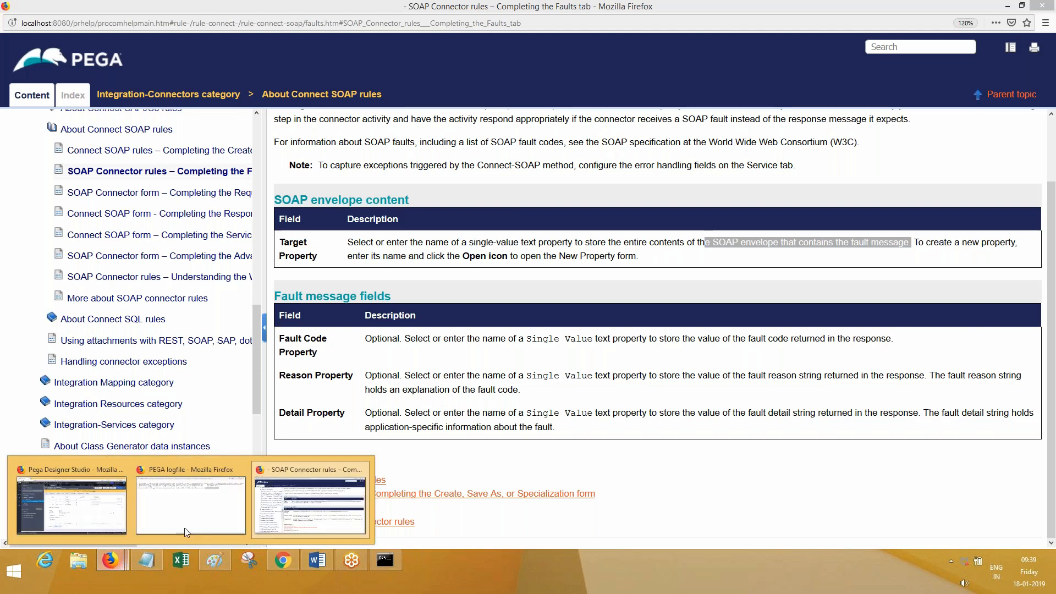
pyautogui.click(186, 525)
pyautogui.click(118, 561)
pyautogui.click(90, 516)
# Step: Look through the ExceptLoggin activity's security settings, the ConnectionProblem flow diagram and the getVINDetails connector's error handler
pyautogui.click(487, 156)
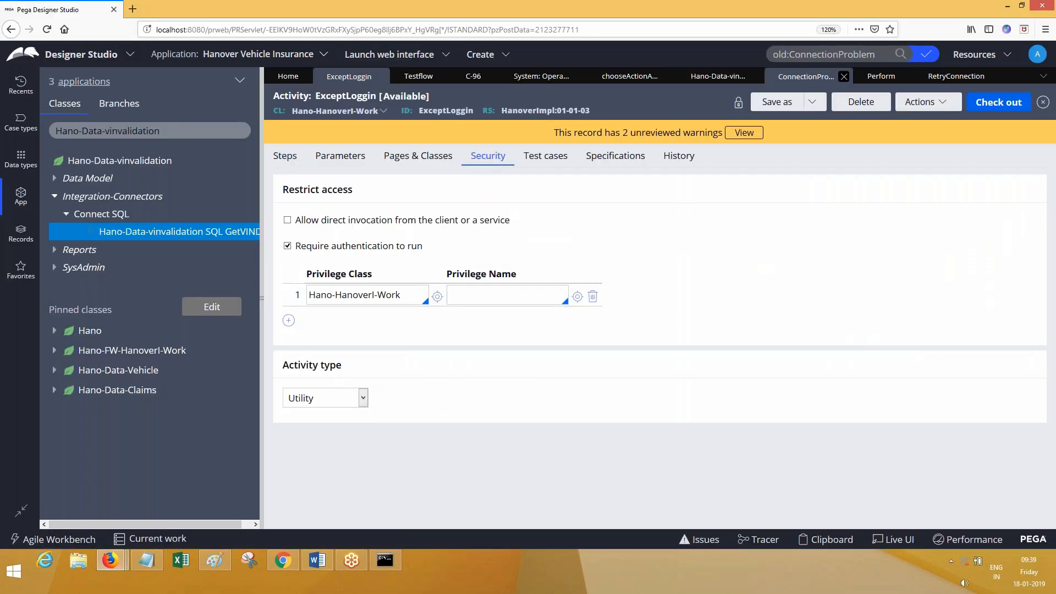
pyautogui.click(815, 81)
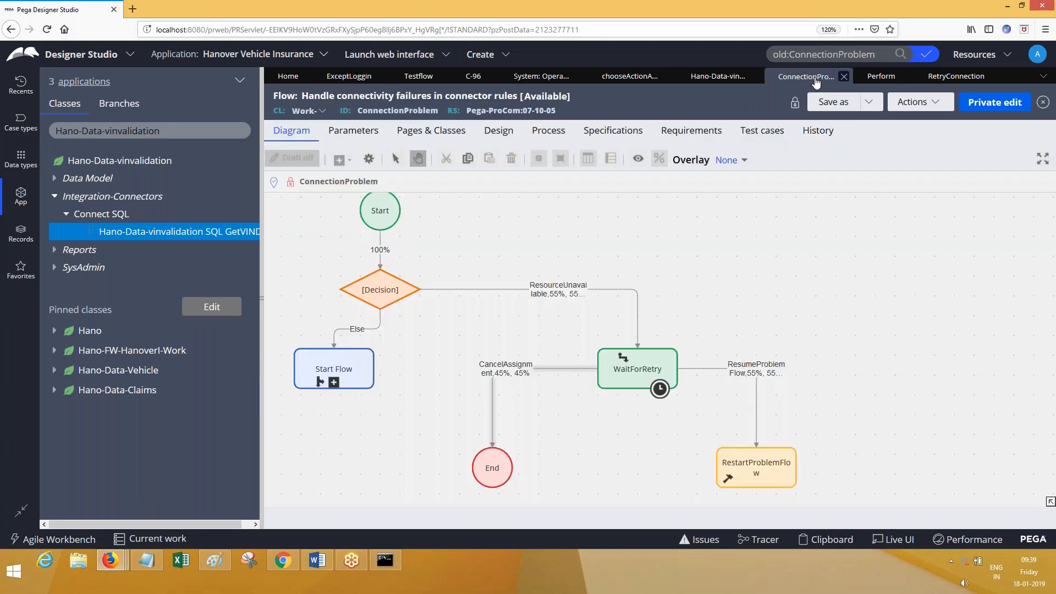
pyautogui.click(718, 77)
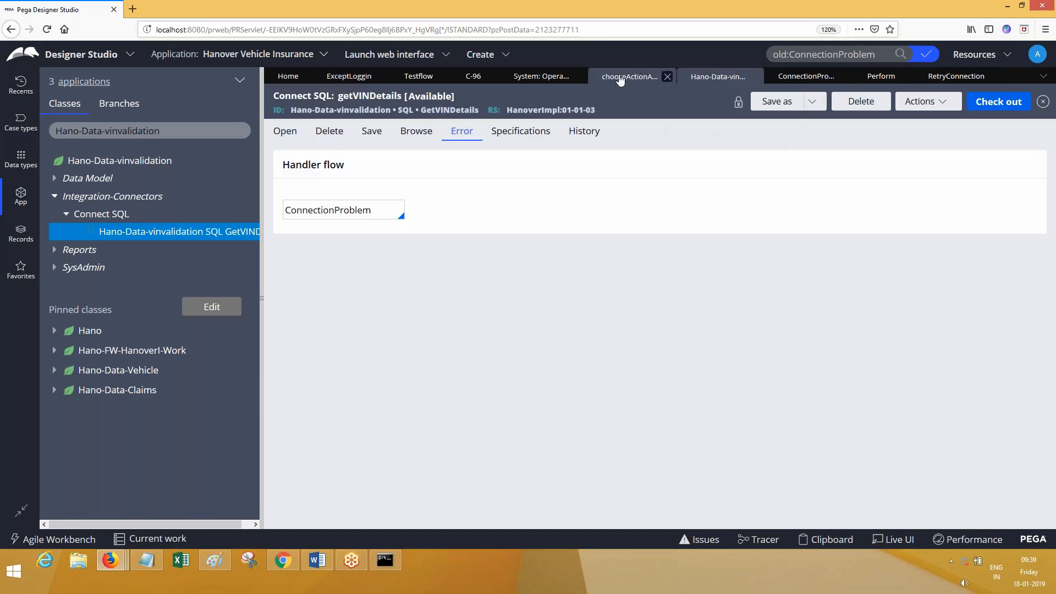
# Step: Return to the chooseActionAbort Connect SOAP rule and review its target, fault code, reason and detail properties
pyautogui.click(620, 80)
pyautogui.doubleClick(335, 205)
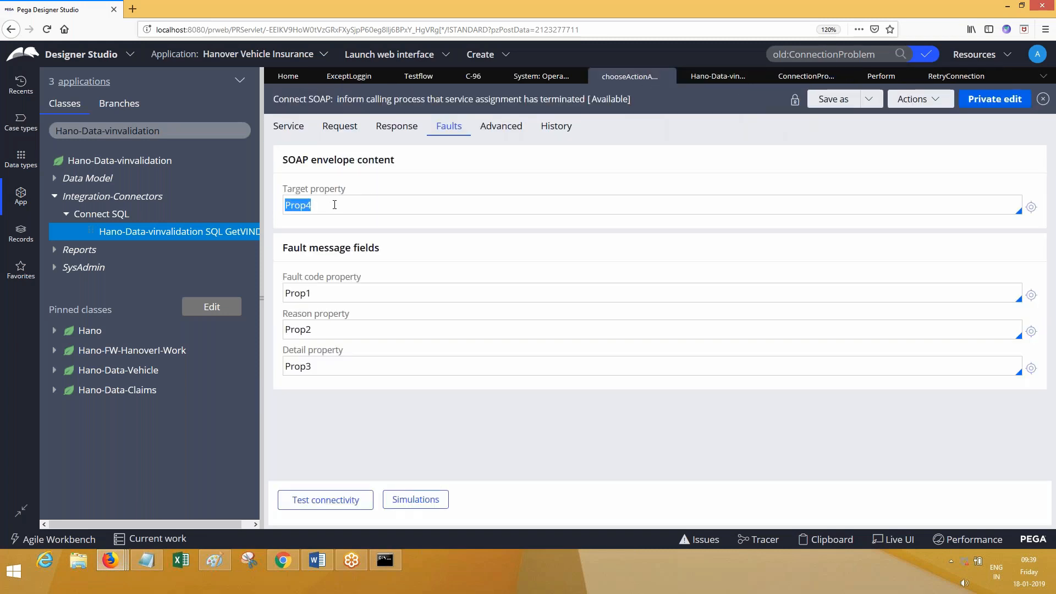
pyautogui.doubleClick(319, 292)
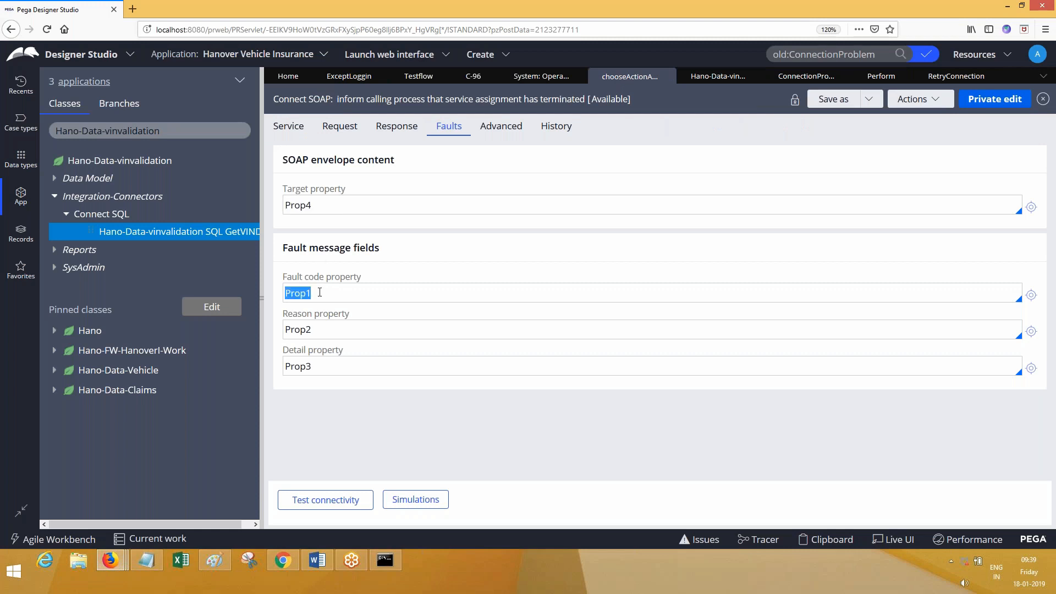
pyautogui.doubleClick(319, 329)
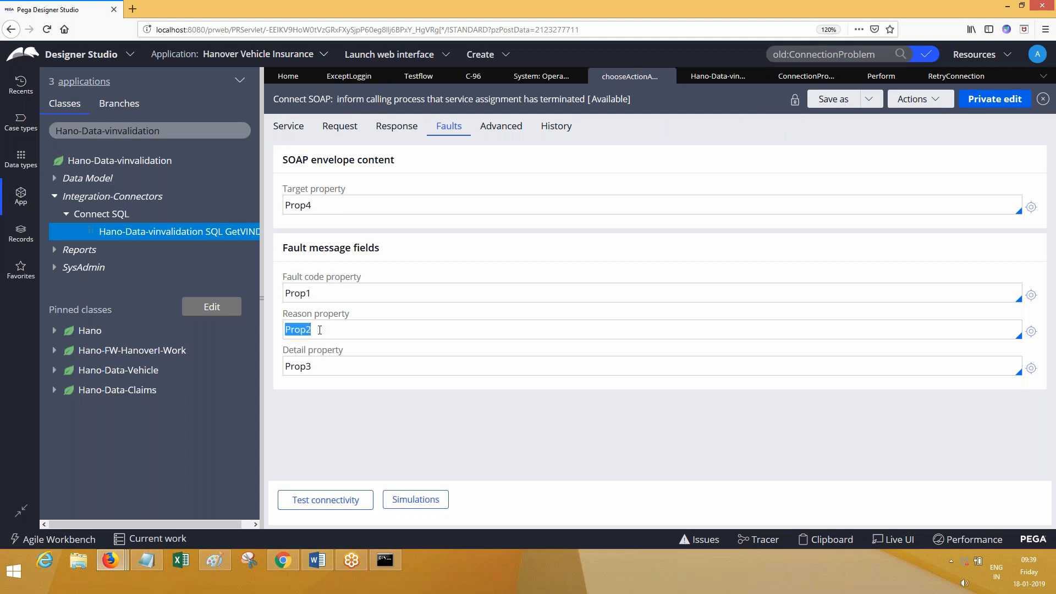
pyautogui.doubleClick(324, 366)
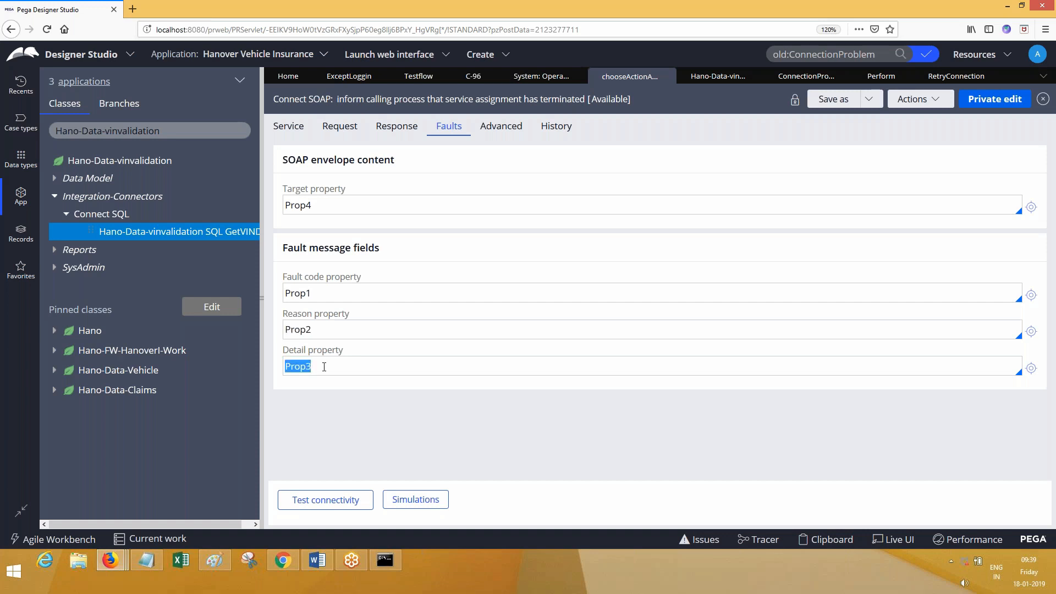
pyautogui.doubleClick(332, 207)
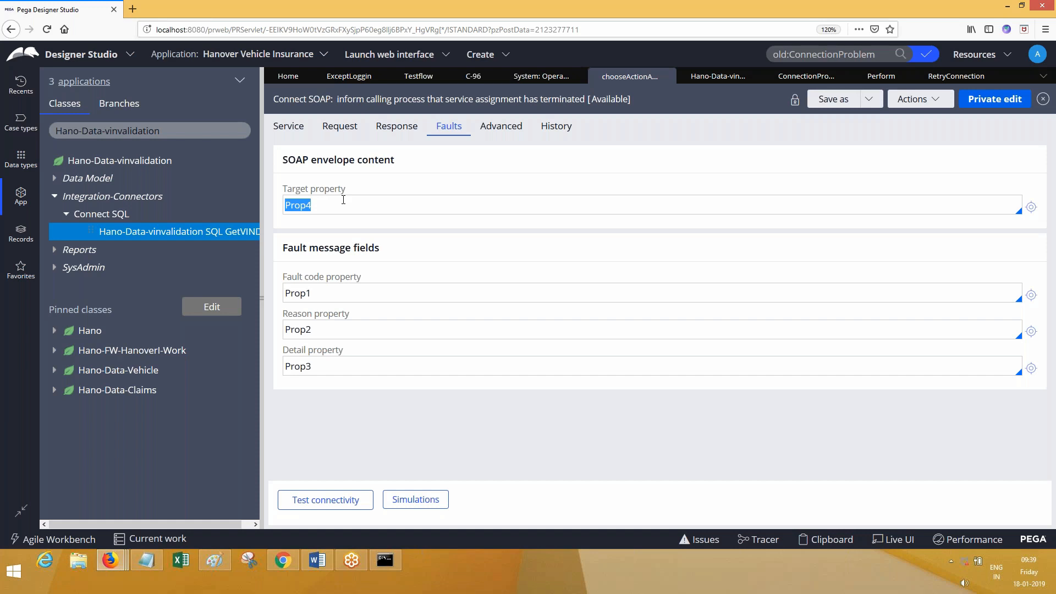
pyautogui.doubleClick(328, 300)
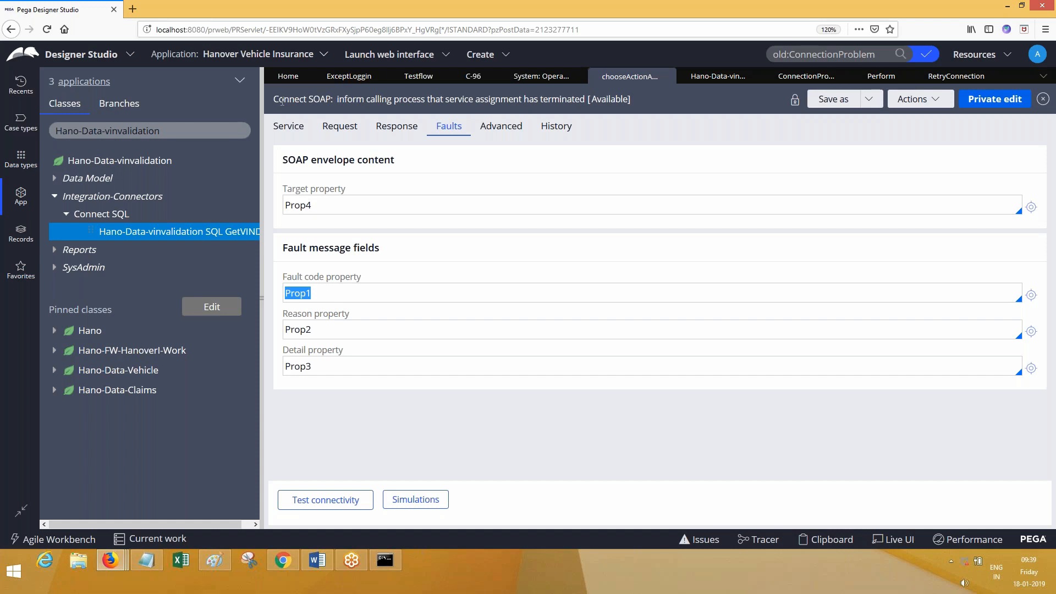
# Step: Show the Connect SOAP rule's service settings, collapse the Connection section and review the Error handling fields
pyautogui.click(294, 132)
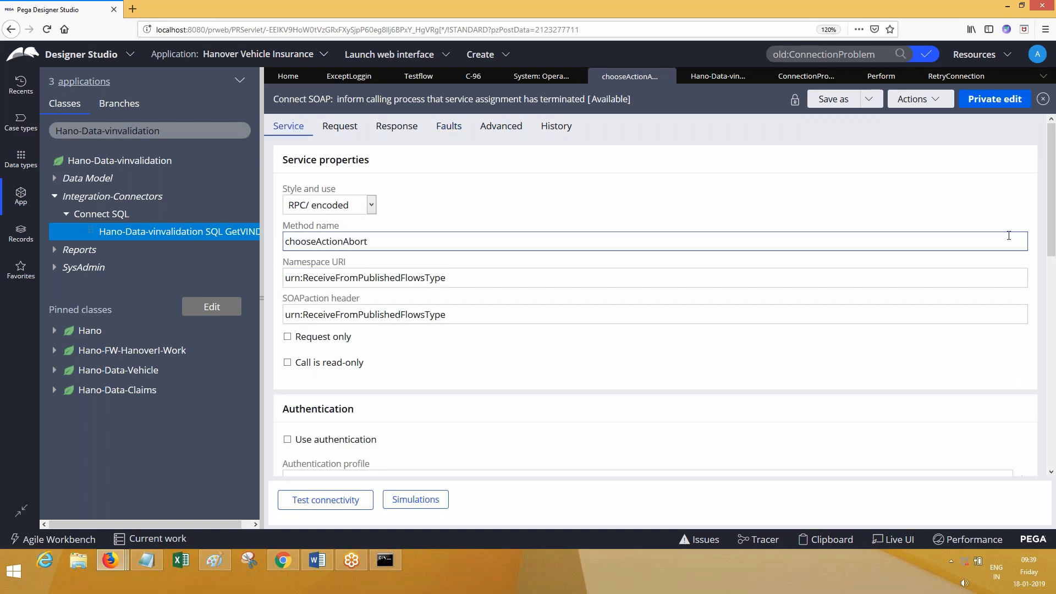
pyautogui.moveTo(1054, 218); pyautogui.dragTo(1053, 341)
pyautogui.click(320, 251)
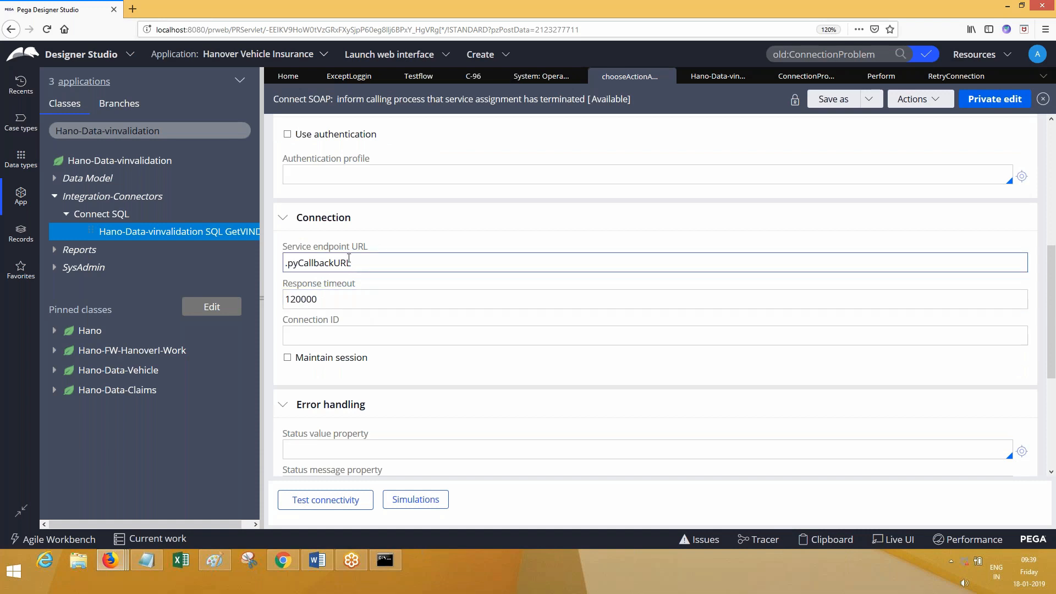
pyautogui.click(283, 219)
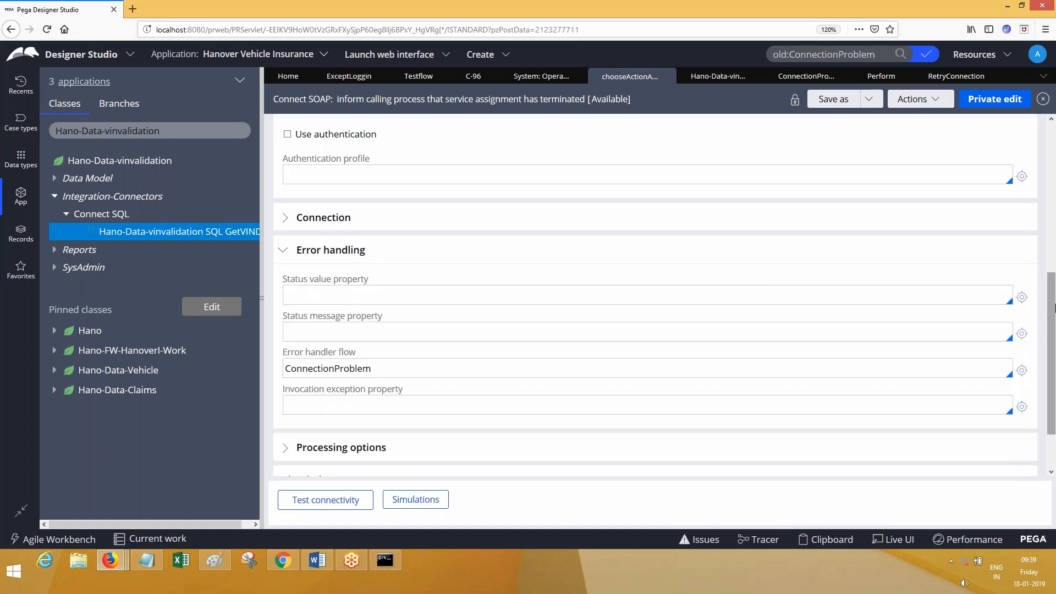
pyautogui.scroll(-2, 1054, 325)
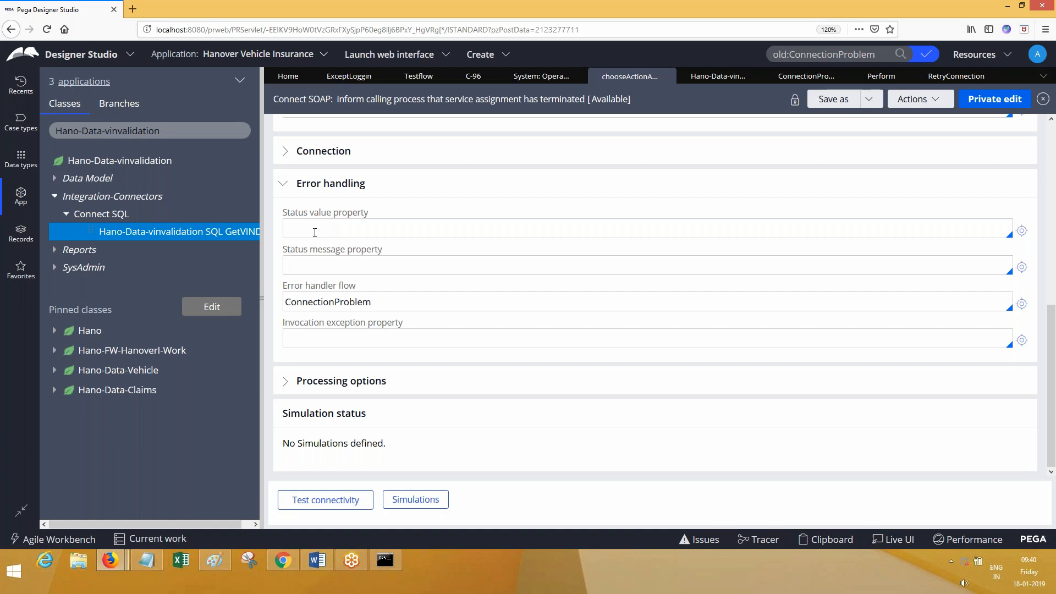
# Step: Open the help for the Connect SOAP service settings, read the Error handling description of Status Value Property, and minimize the help window
pyautogui.click(914, 99)
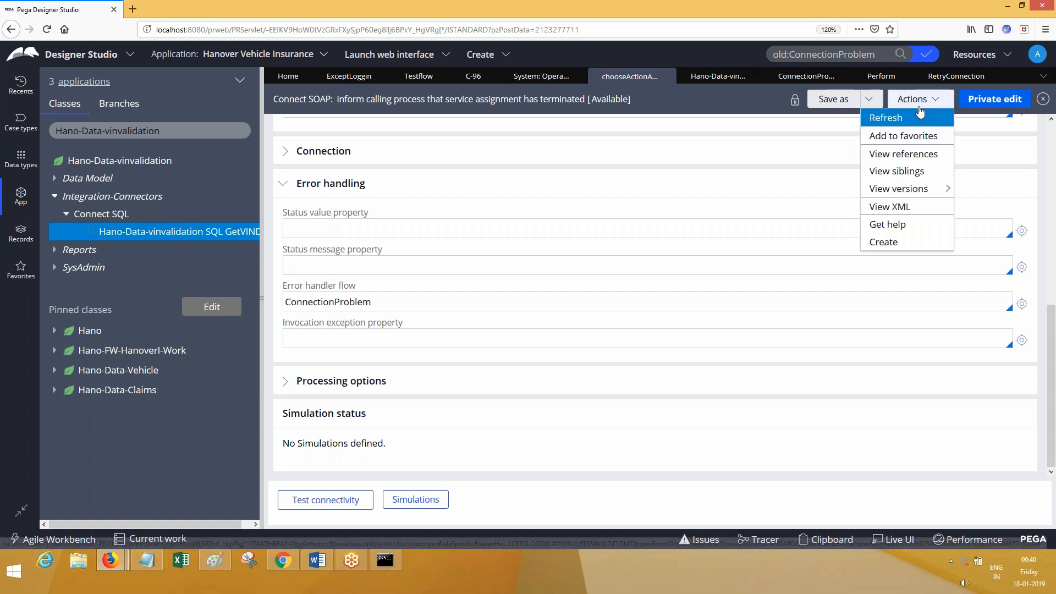
pyautogui.click(894, 226)
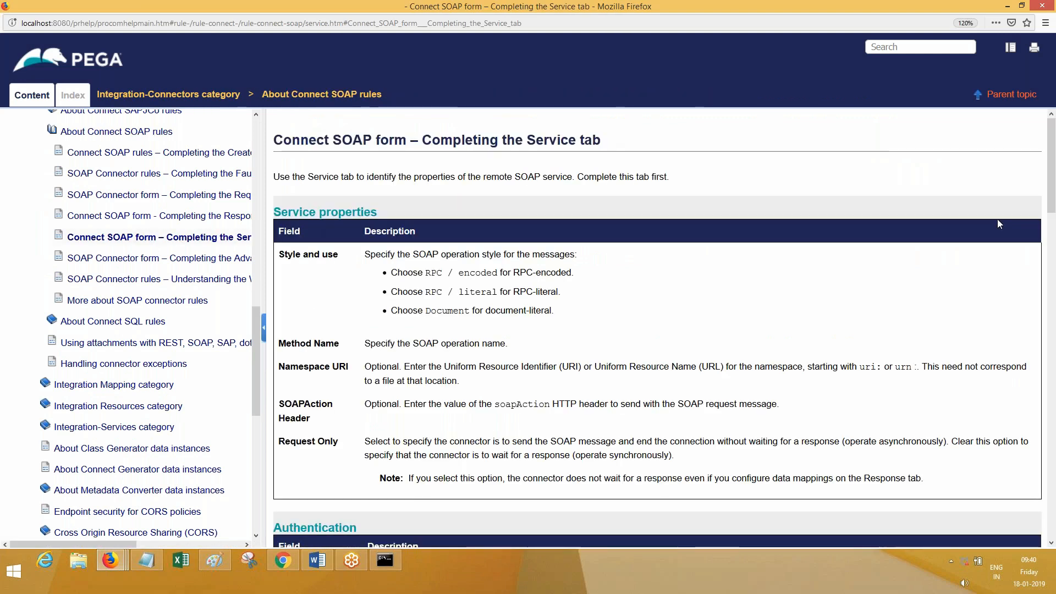
pyautogui.scroll(-5, 998, 219)
pyautogui.moveTo(1051, 291); pyautogui.dragTo(1052, 420)
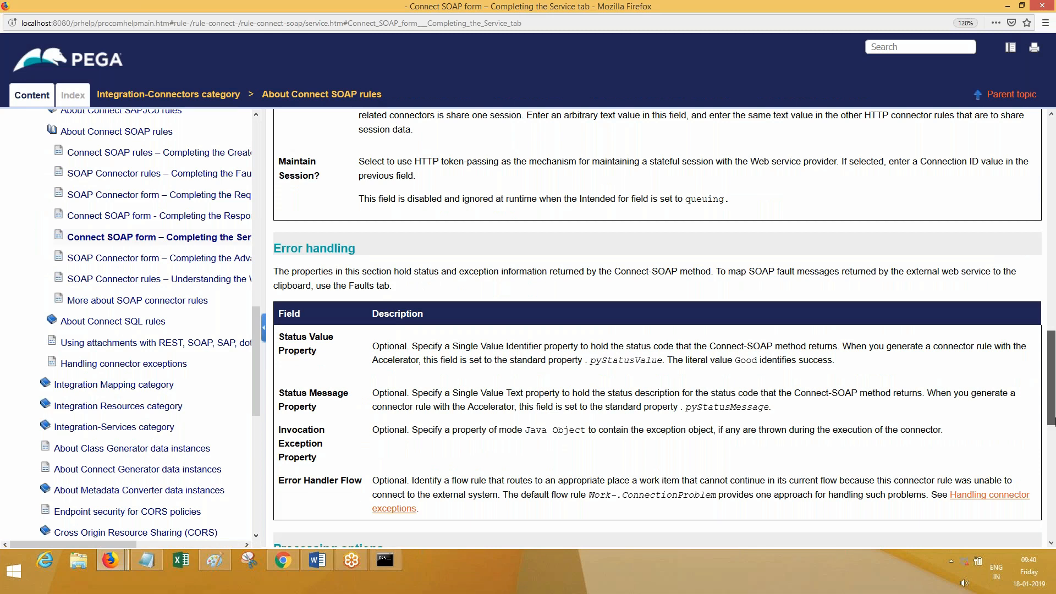
pyautogui.scroll(-3, 737, 344)
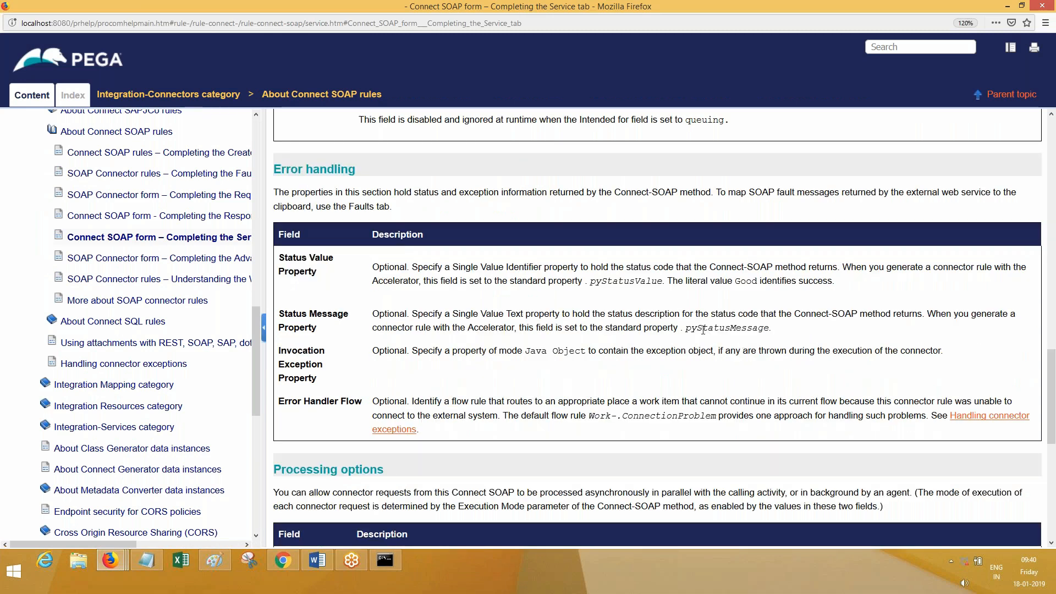
pyautogui.doubleClick(624, 279)
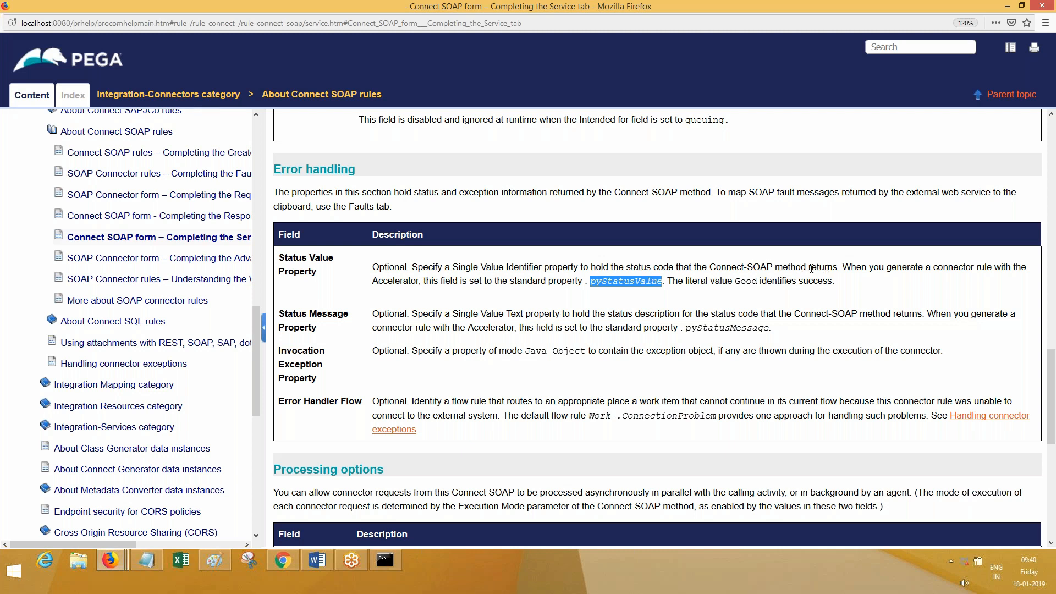
pyautogui.doubleClick(790, 267)
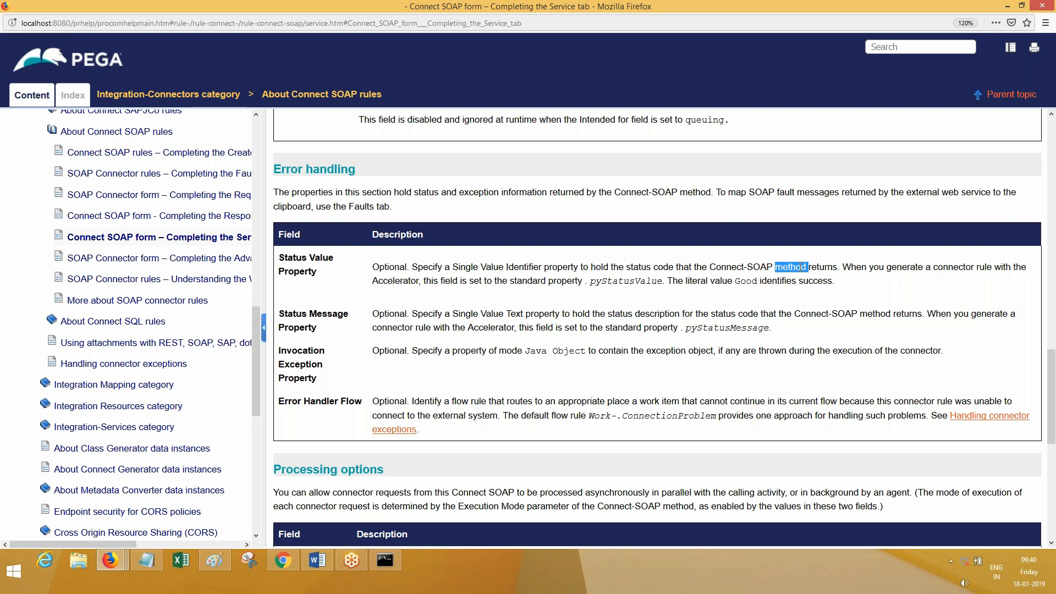
pyautogui.click(1008, 6)
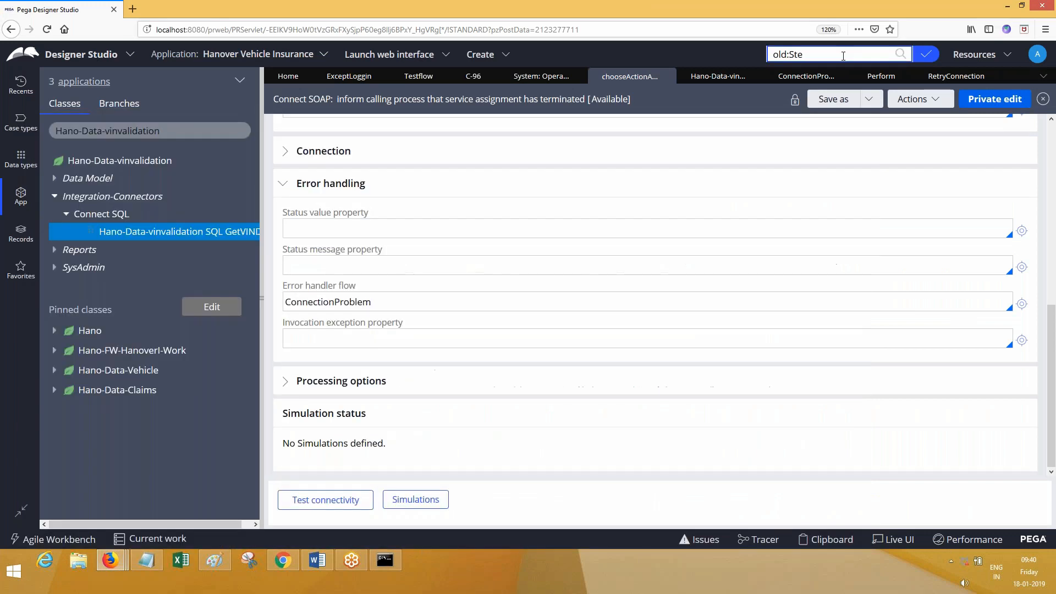
pyautogui.write('pStatusFail')
pyautogui.press('Return')
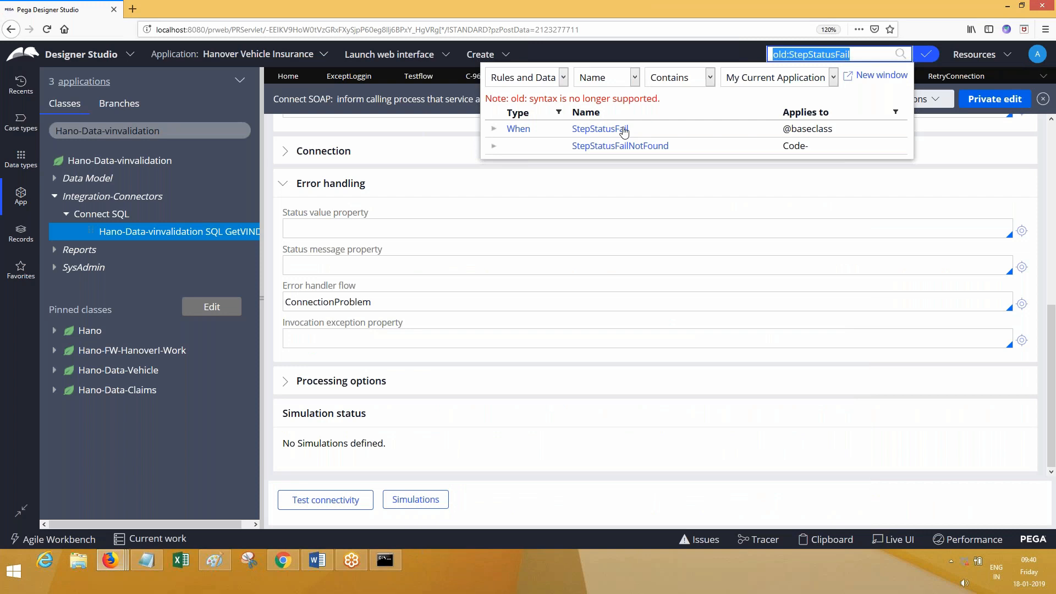
pyautogui.click(600, 129)
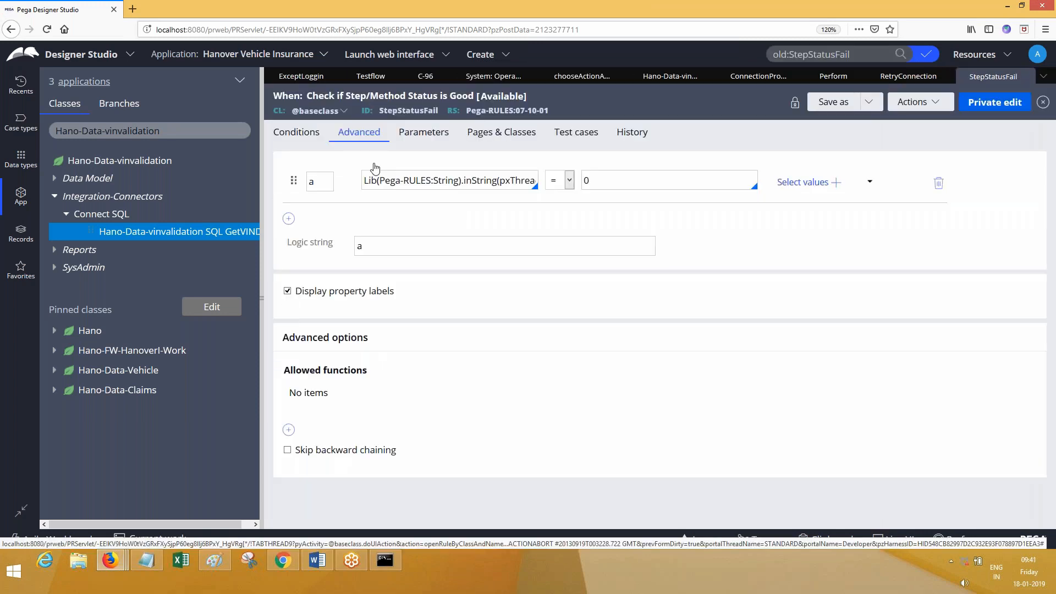
# Step: Copy the When rule's condition expression into Notepad in place of the existing notes and highlight pxMethodStatus
pyautogui.click(507, 186)
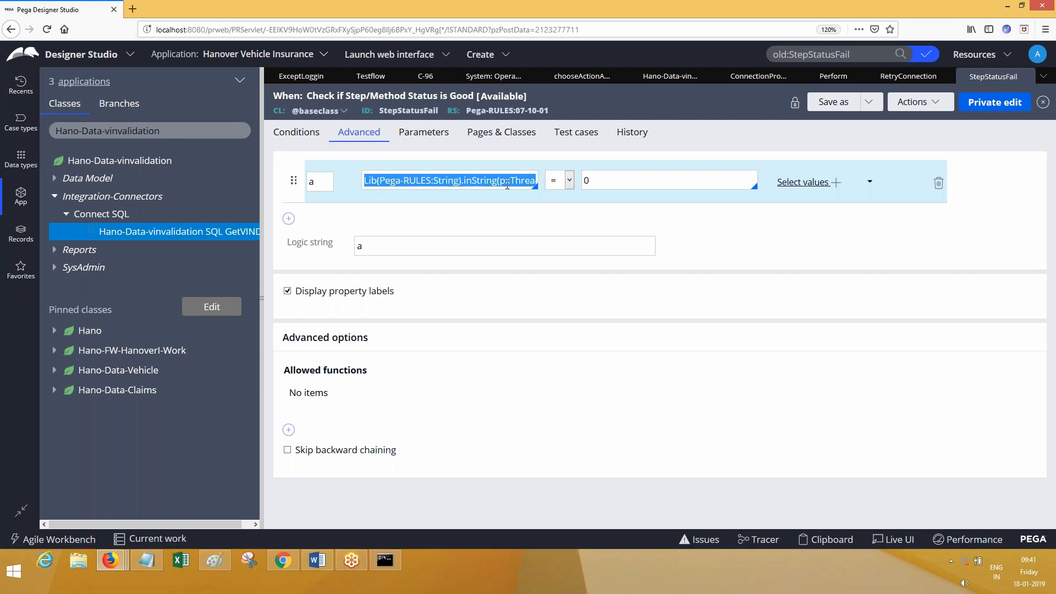
pyautogui.click(146, 559)
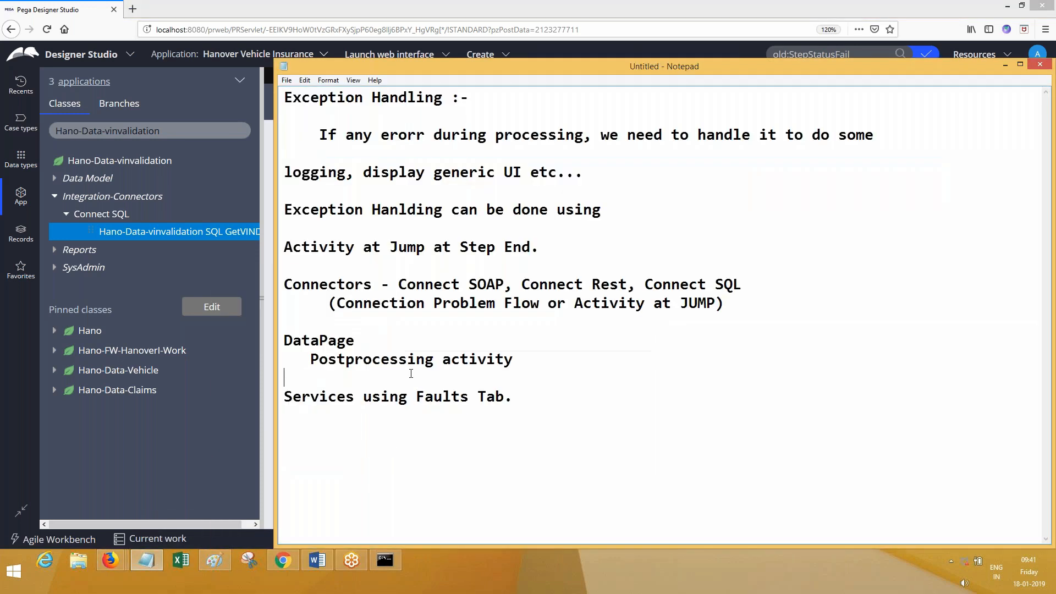
pyautogui.hotkey('ctrl', 'a')
pyautogui.write('Lib(Pega-RULES:String).inString(pxThread.pxMethodStatus, "Fail")')
pyautogui.moveTo(646, 101); pyautogui.dragTo(764, 103)
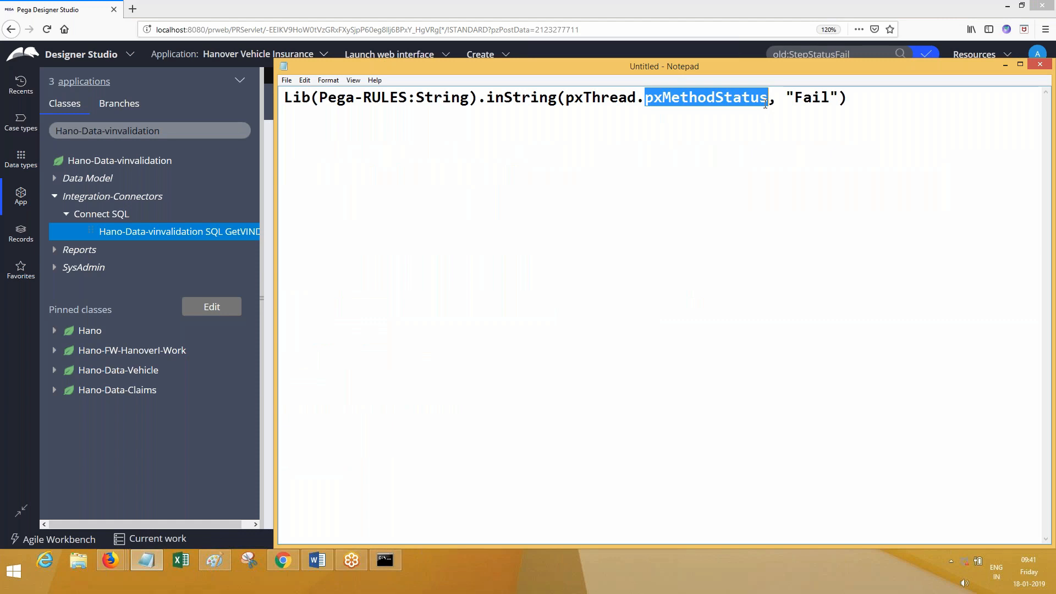
# Step: Bring the Connect SOAP help topic back, highlight the standard property .pyStatusValue in the Status Value Property description, and minimize the help
pyautogui.click(111, 559)
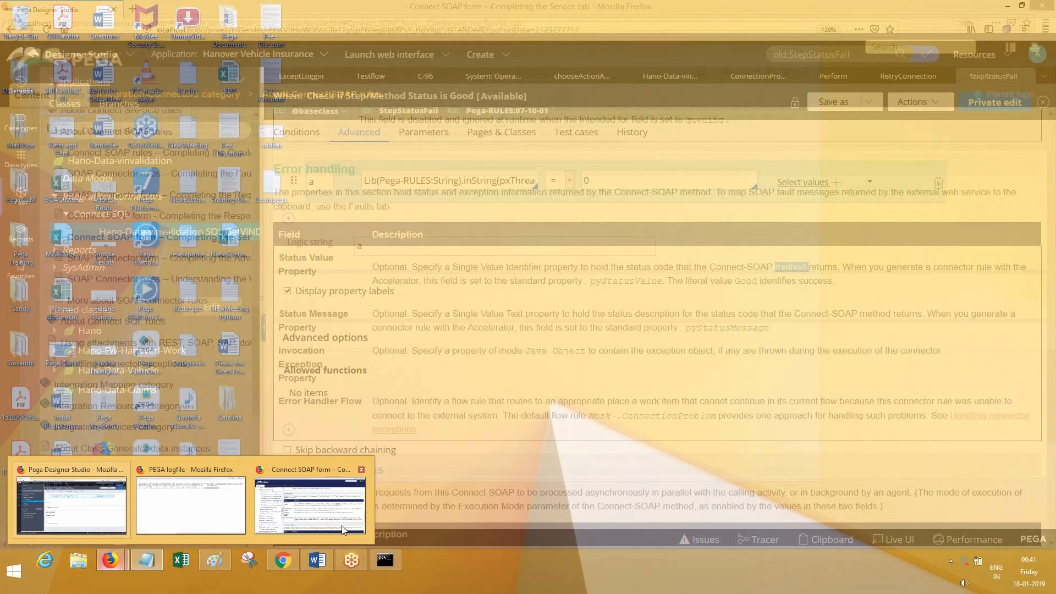
pyautogui.click(342, 529)
pyautogui.doubleClick(766, 266)
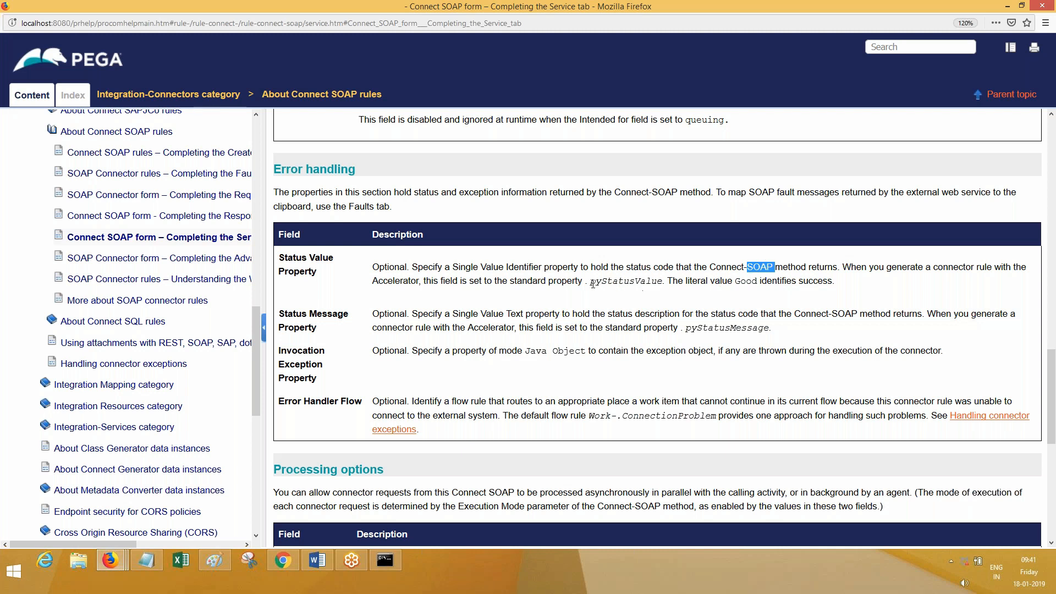
pyautogui.moveTo(584, 284); pyautogui.dragTo(663, 281)
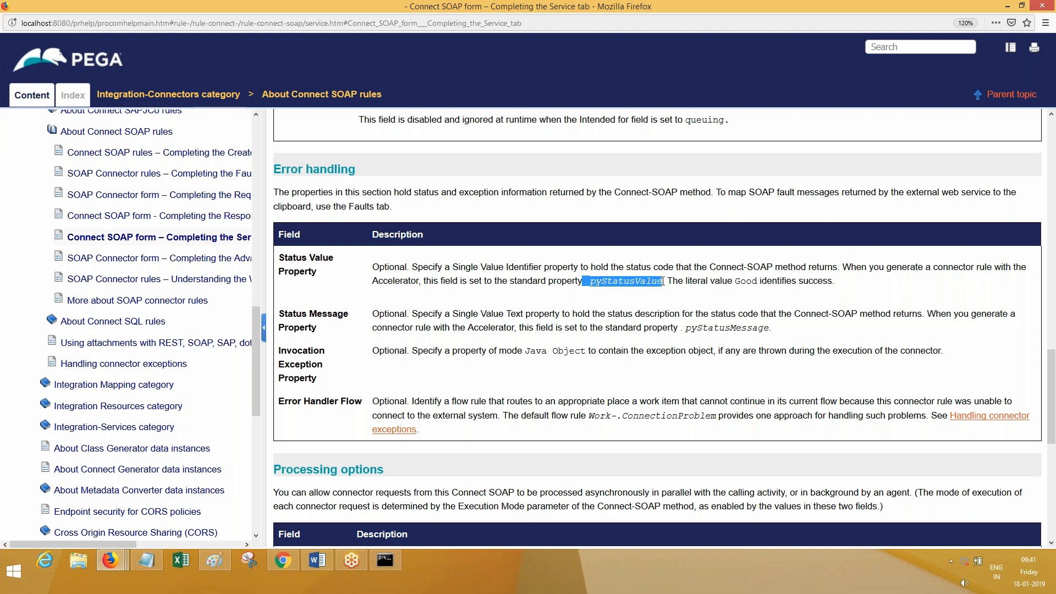
pyautogui.click(1009, 5)
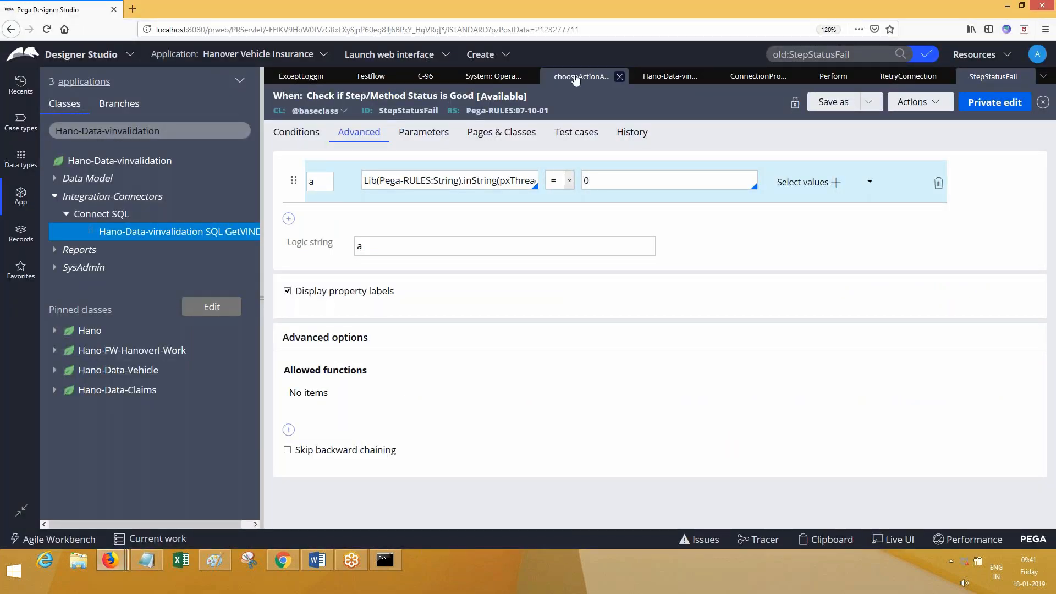
# Step: In the chooseActionAbort Connect SOAP rule's Error handling section, set the status value property to .pyStatusValue
pyautogui.click(575, 77)
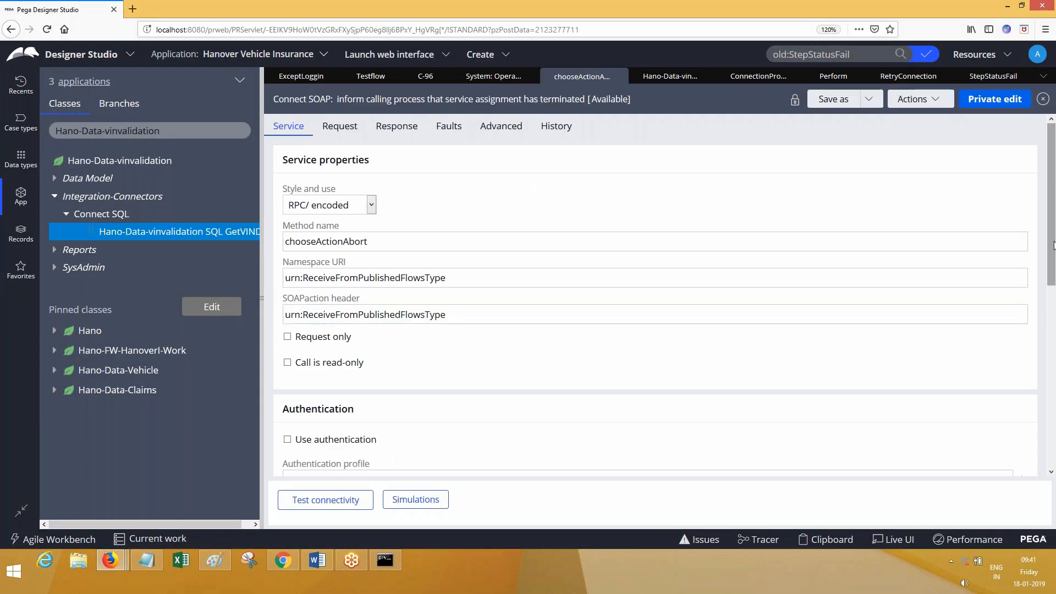
pyautogui.scroll(-5, 535, 329)
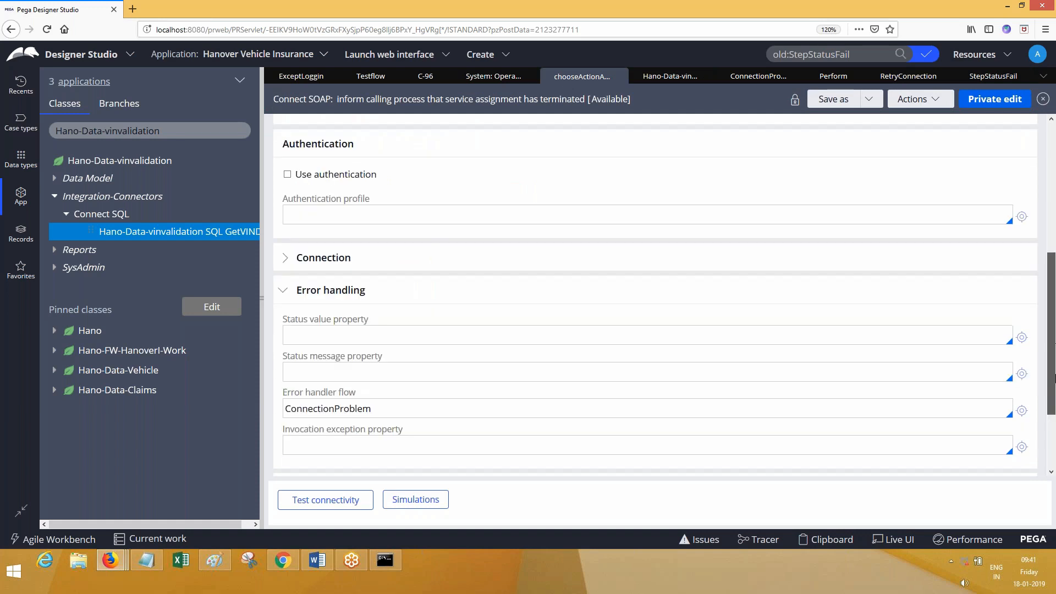
pyautogui.click(535, 327)
pyautogui.write('Lib(Pega-RULES:String).inString(pxThread.pxMethodStatus, "Fail")')
pyautogui.hotkey('ctrl', 'a')
pyautogui.write('.')
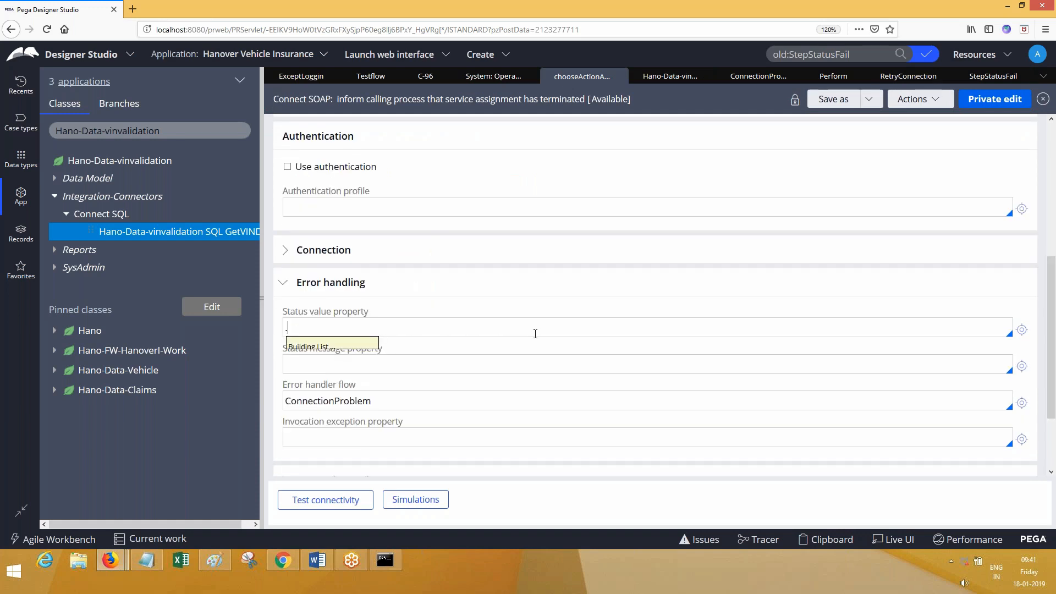
pyautogui.write('pyStatusV')
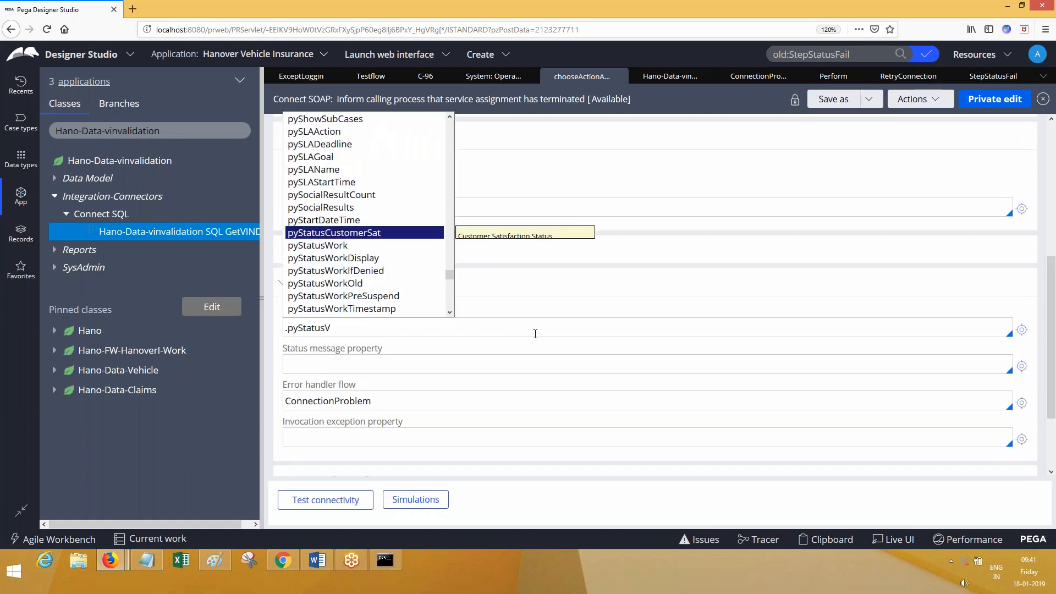
pyautogui.write('alue')
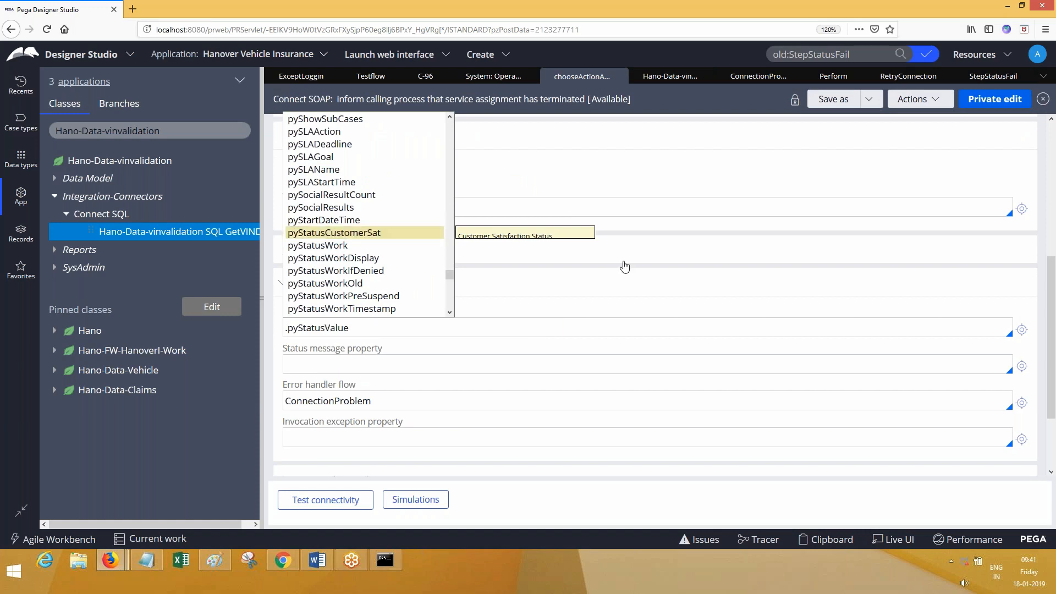
# Step: Reopen the Connect SOAP help topic, highlight the Status Value Property's sentences on the Accelerator default and success value, select pyStatusValue, and minimize the help
pyautogui.scroll(3, 624, 266)
pyautogui.click(315, 567)
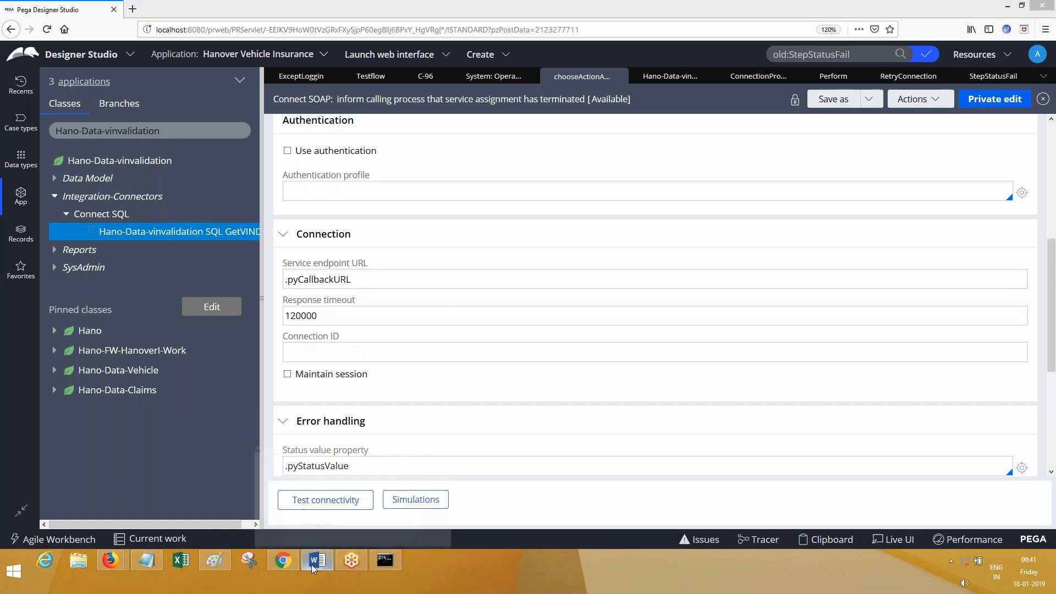
pyautogui.click(119, 566)
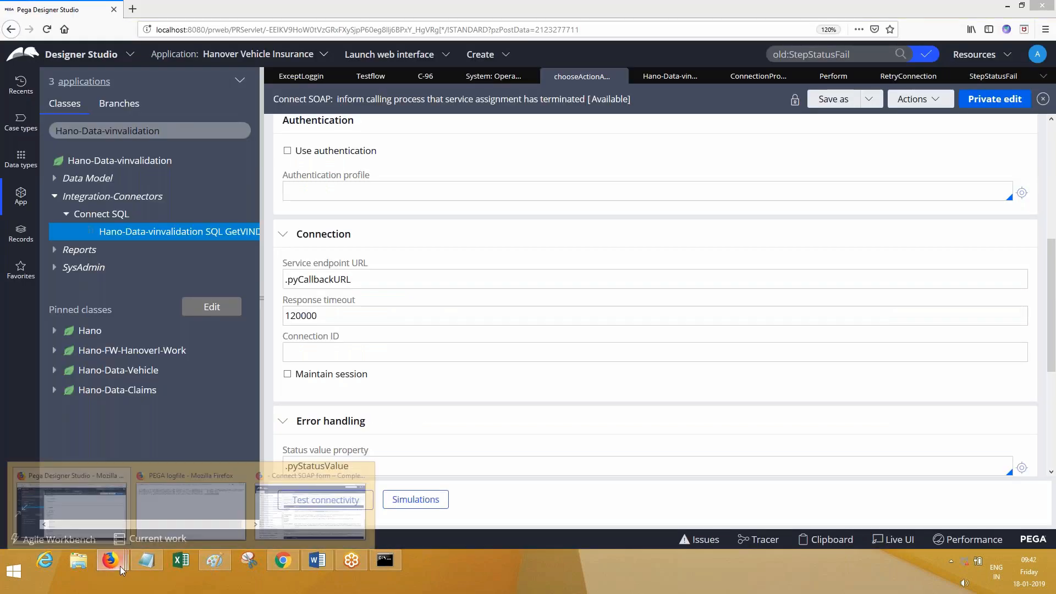
pyautogui.click(276, 509)
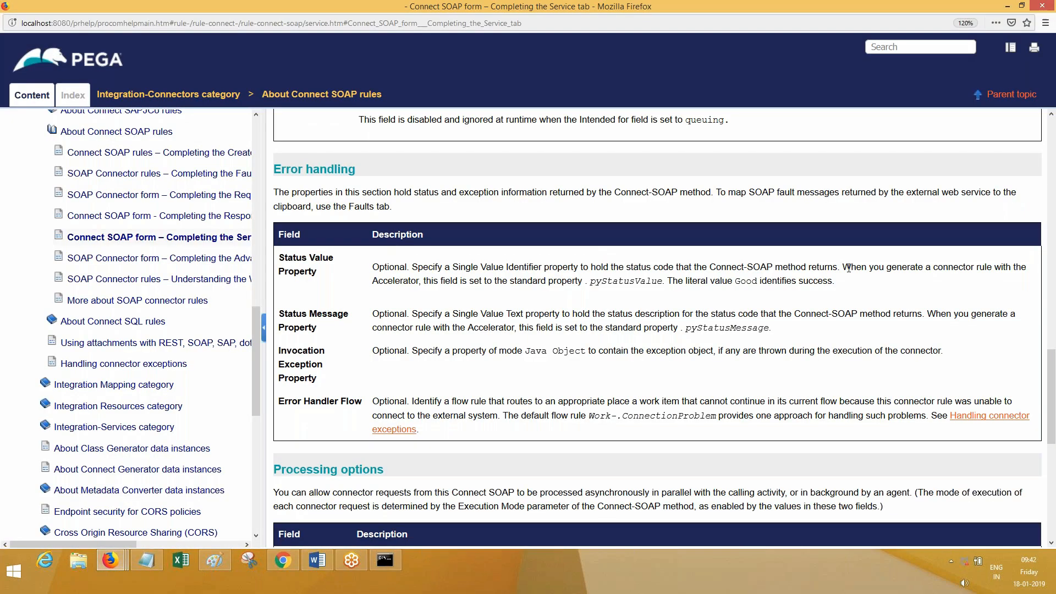
pyautogui.moveTo(850, 267)
pyautogui.mouseDown()
pyautogui.moveTo(897, 267)
pyautogui.moveTo(836, 282)
pyautogui.mouseUp()
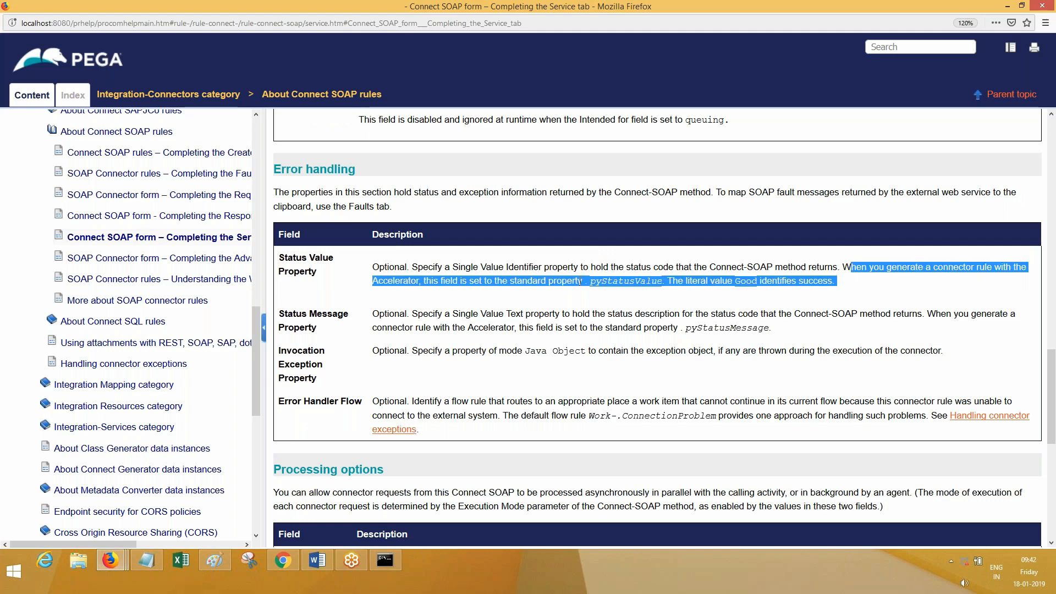
pyautogui.doubleClick(548, 282)
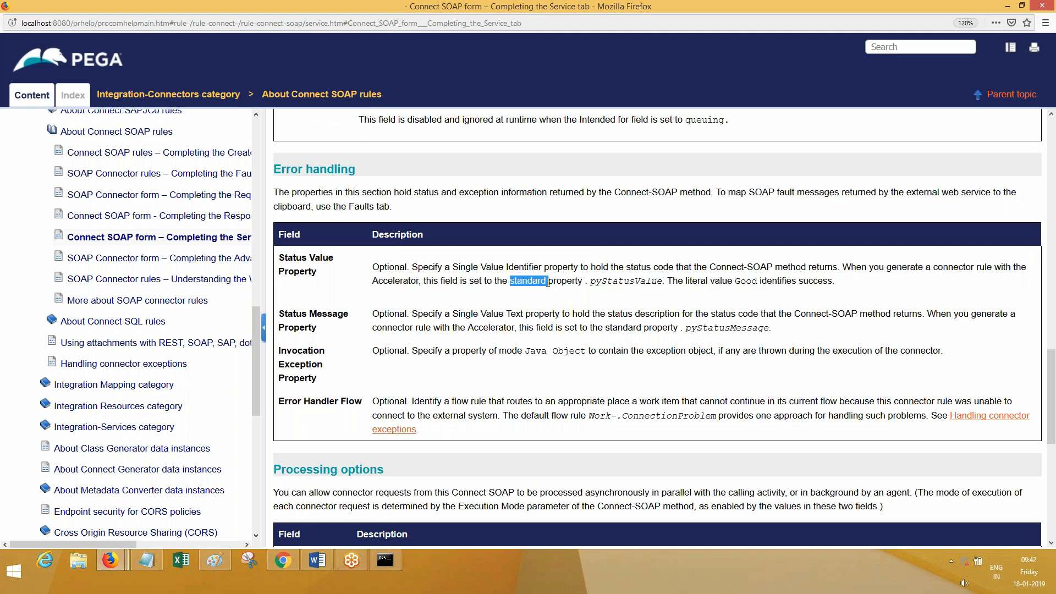
pyautogui.doubleClick(598, 282)
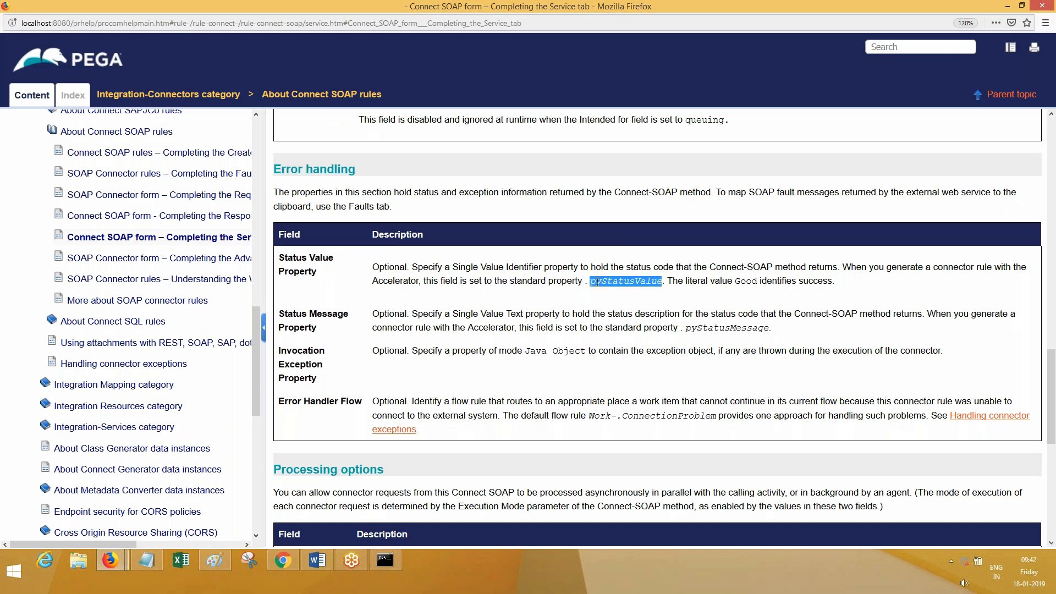
pyautogui.click(1008, 5)
# Step: Select the .pyStatusValue entry in the connector rule's Error handling section and move on to the status message property field
pyautogui.click(372, 286)
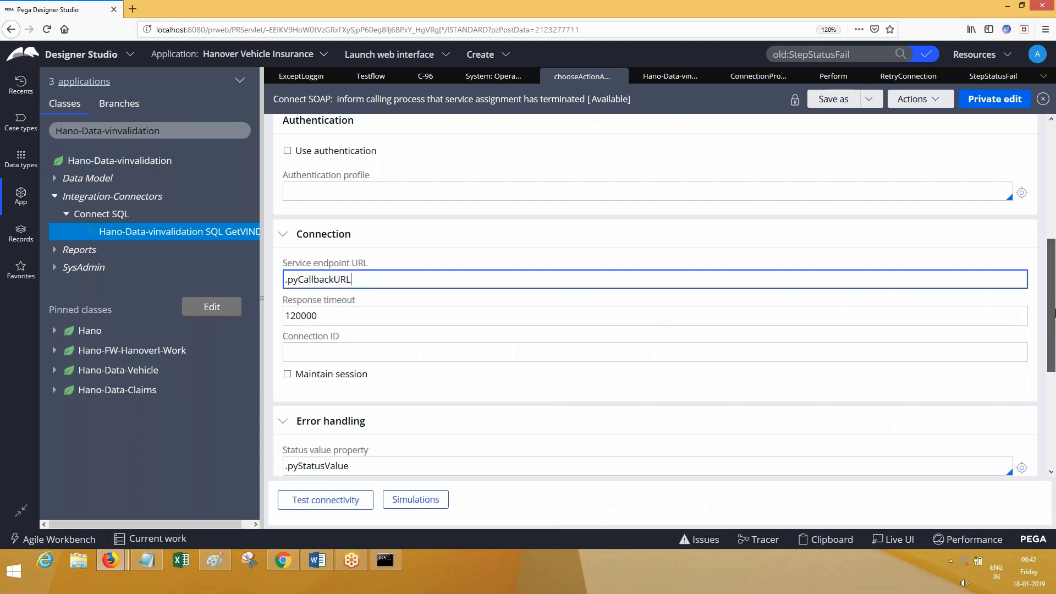
pyautogui.scroll(-5, 1053, 313)
pyautogui.tripleClick(397, 242)
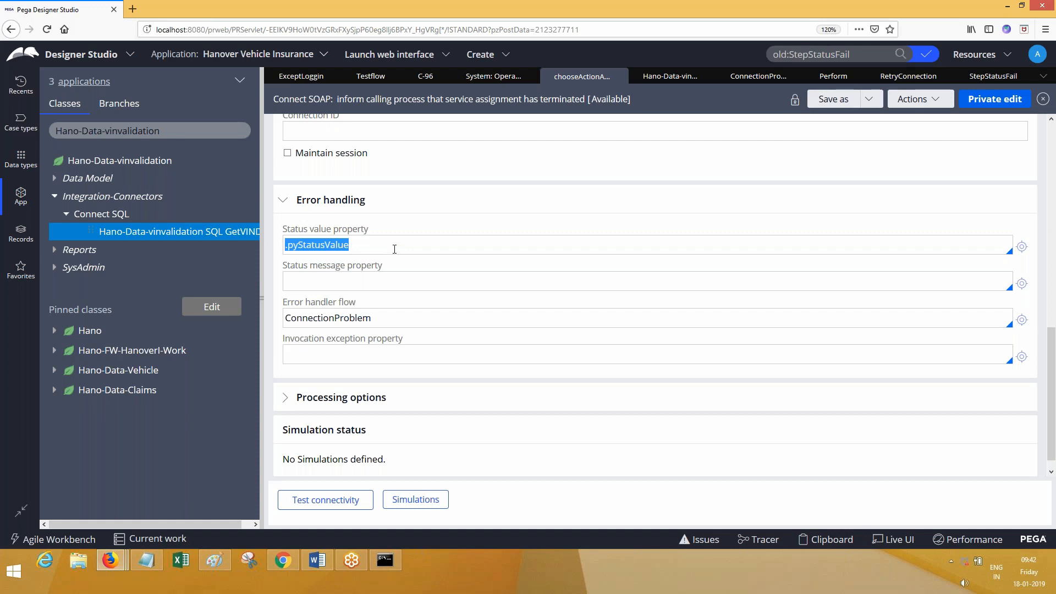
pyautogui.click(350, 285)
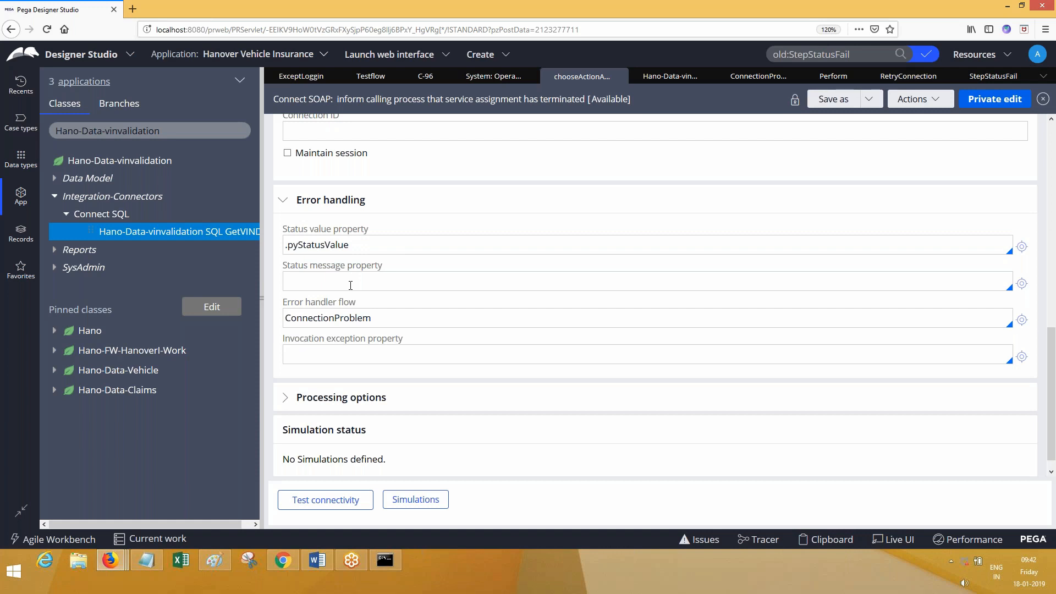
# Step: Highlight the standard property pyStatusMessage in the help's Status Message Property description and return to the rule's status message property field
pyautogui.moveTo(103, 561)
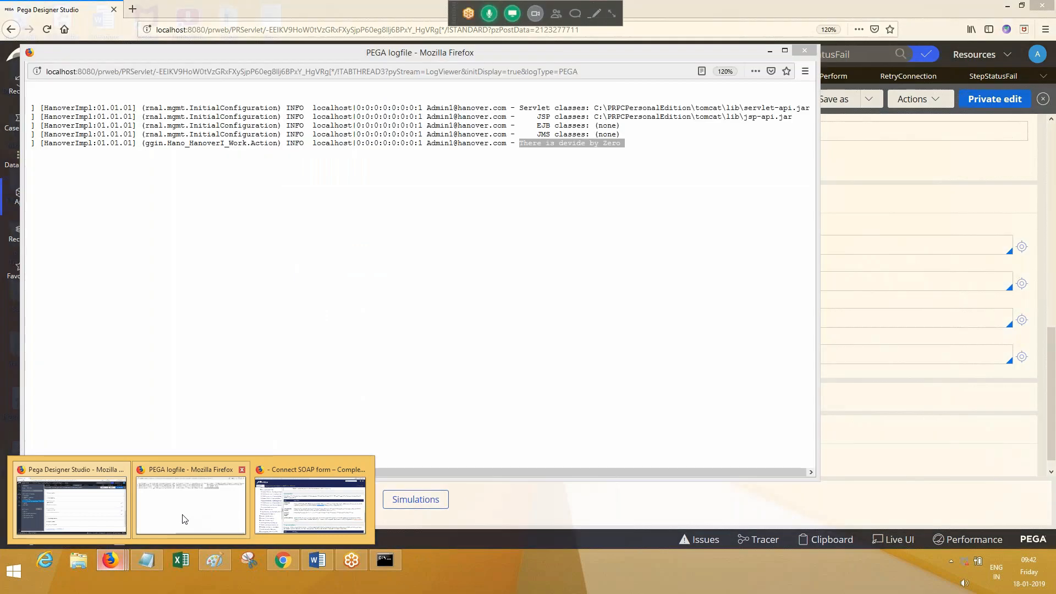
pyautogui.click(310, 505)
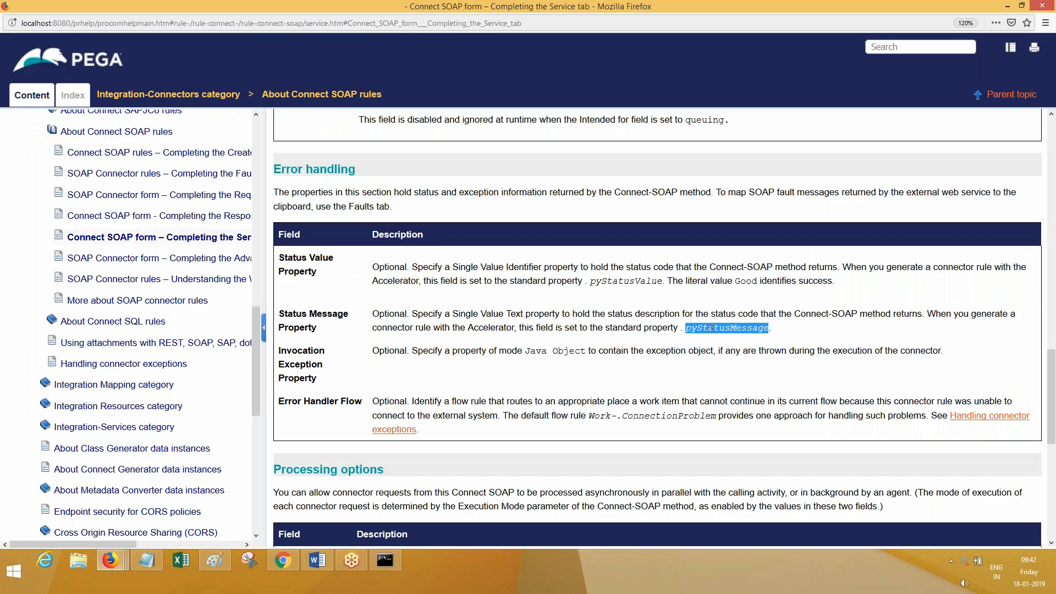
pyautogui.click(1004, 6)
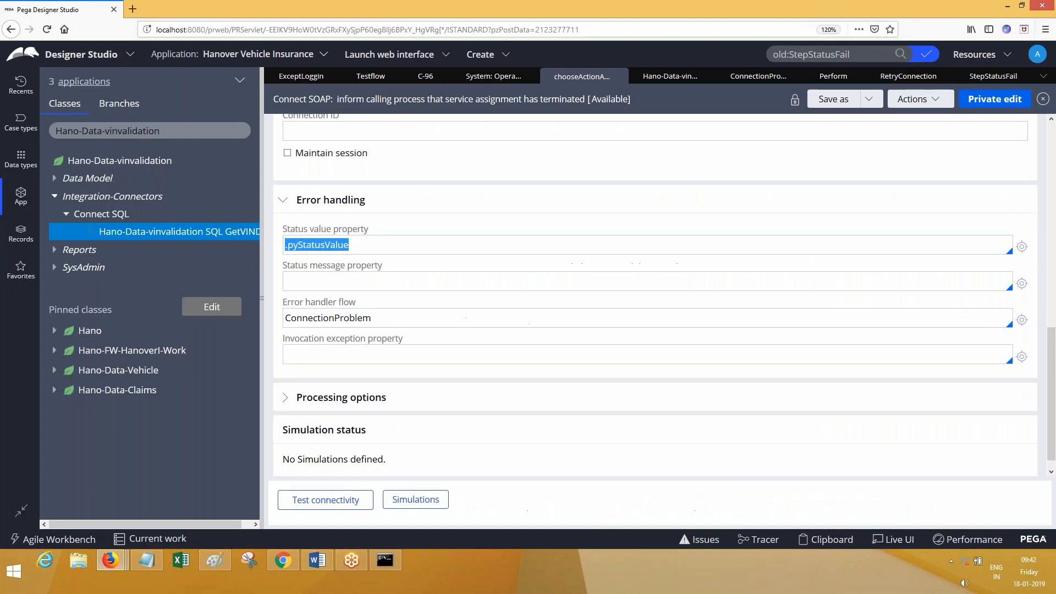
pyautogui.click(353, 283)
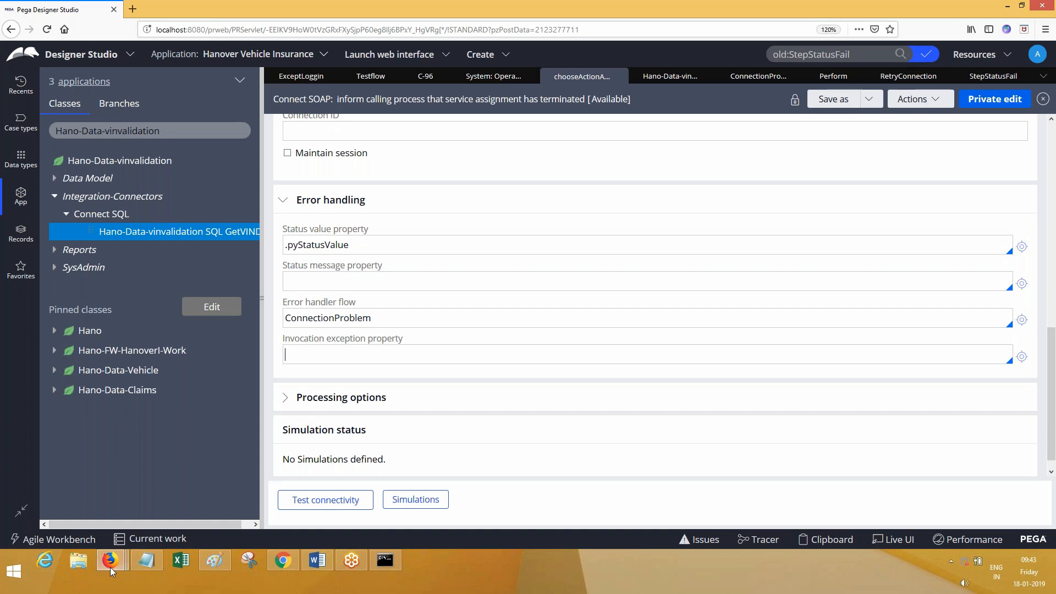
# Step: Highlight the Invocation Exception Property description in the Connect SOAP help and return to the rule's invocation exception property field
pyautogui.moveTo(110, 560)
pyautogui.click(286, 511)
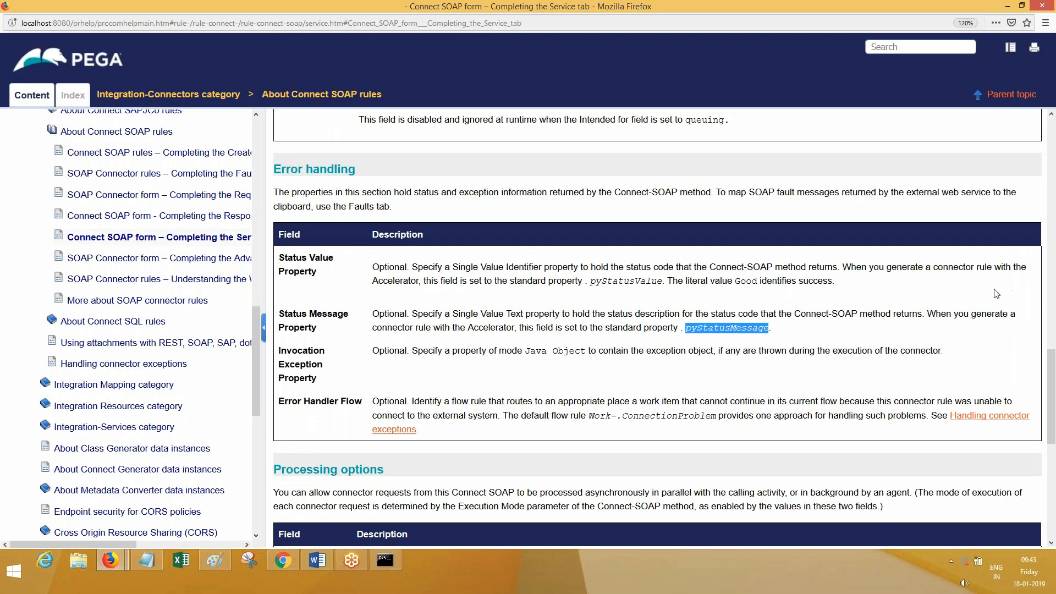
pyautogui.moveTo(372, 351); pyautogui.dragTo(940, 349)
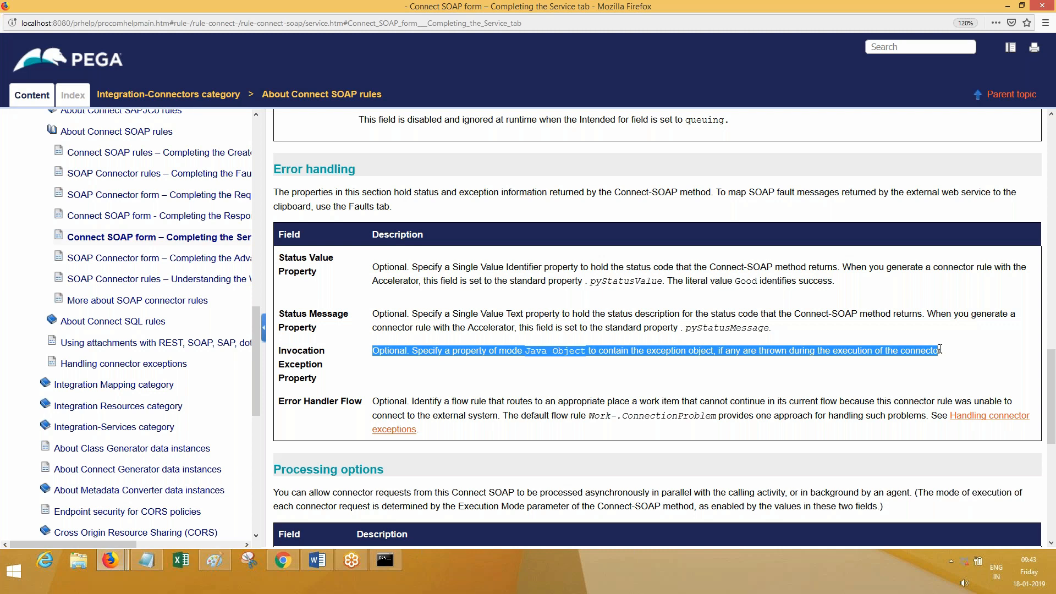
pyautogui.click(1005, 6)
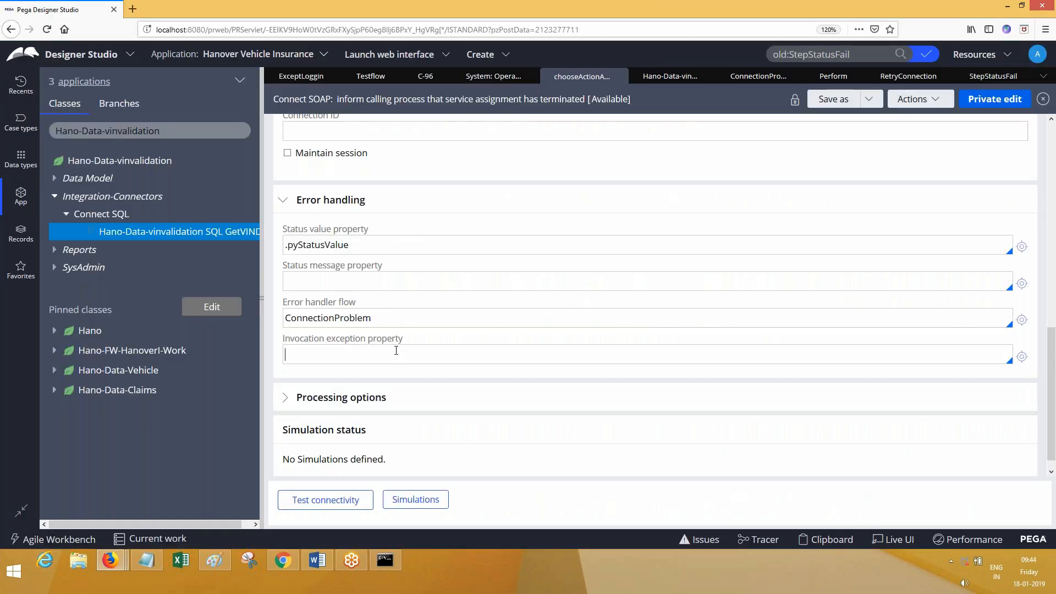
pyautogui.click(395, 350)
pyautogui.click(395, 351)
pyautogui.click(396, 351)
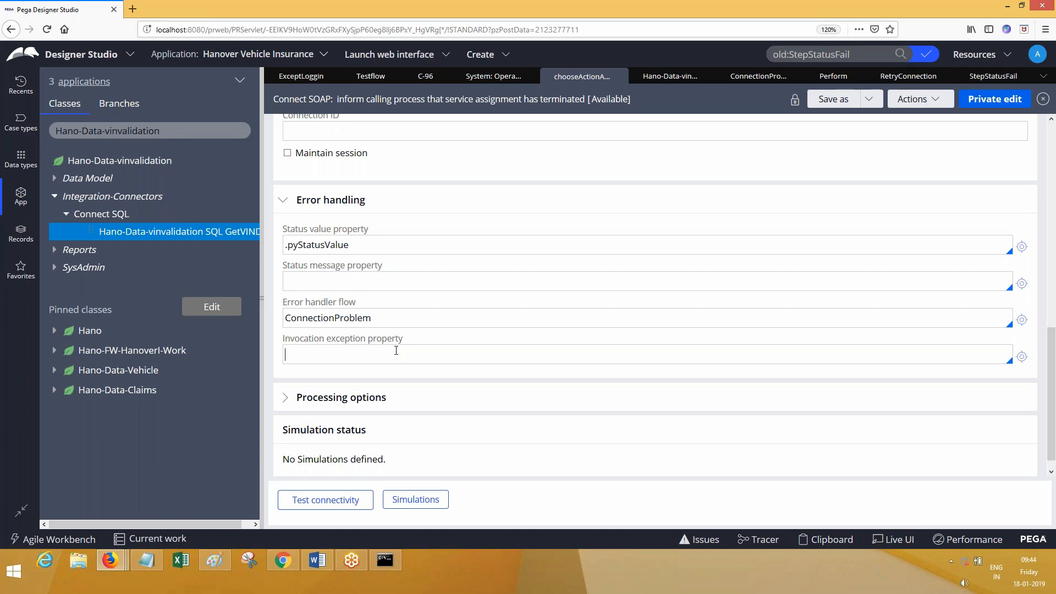